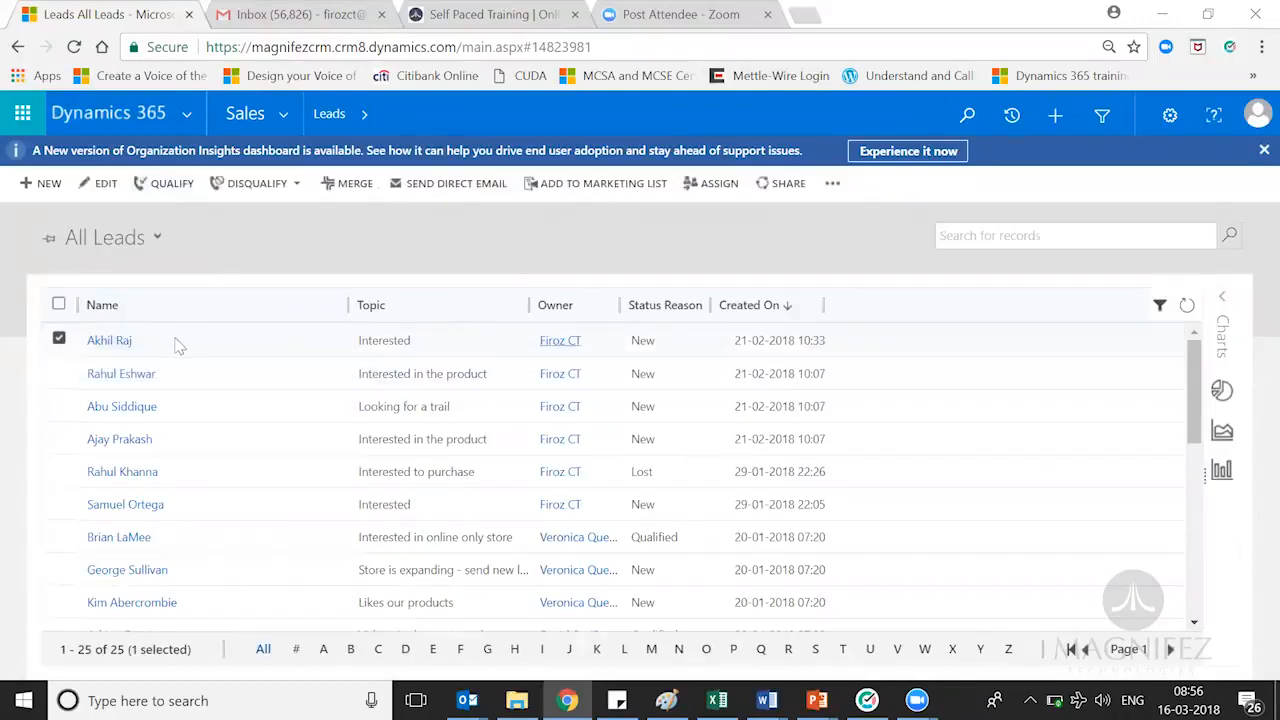
# Qualify the selected first lead in the All Leads list, and try to qualify the same lead a second time.
pyautogui.click(165, 183)
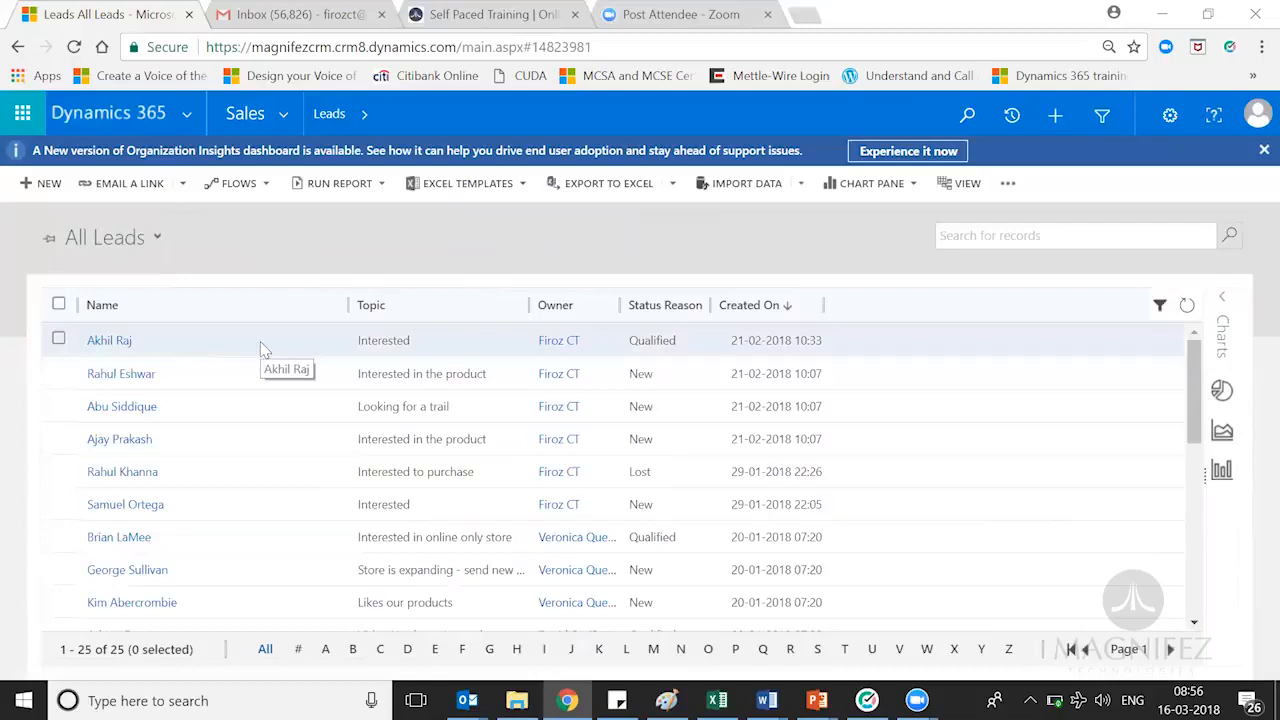
pyautogui.click(58, 340)
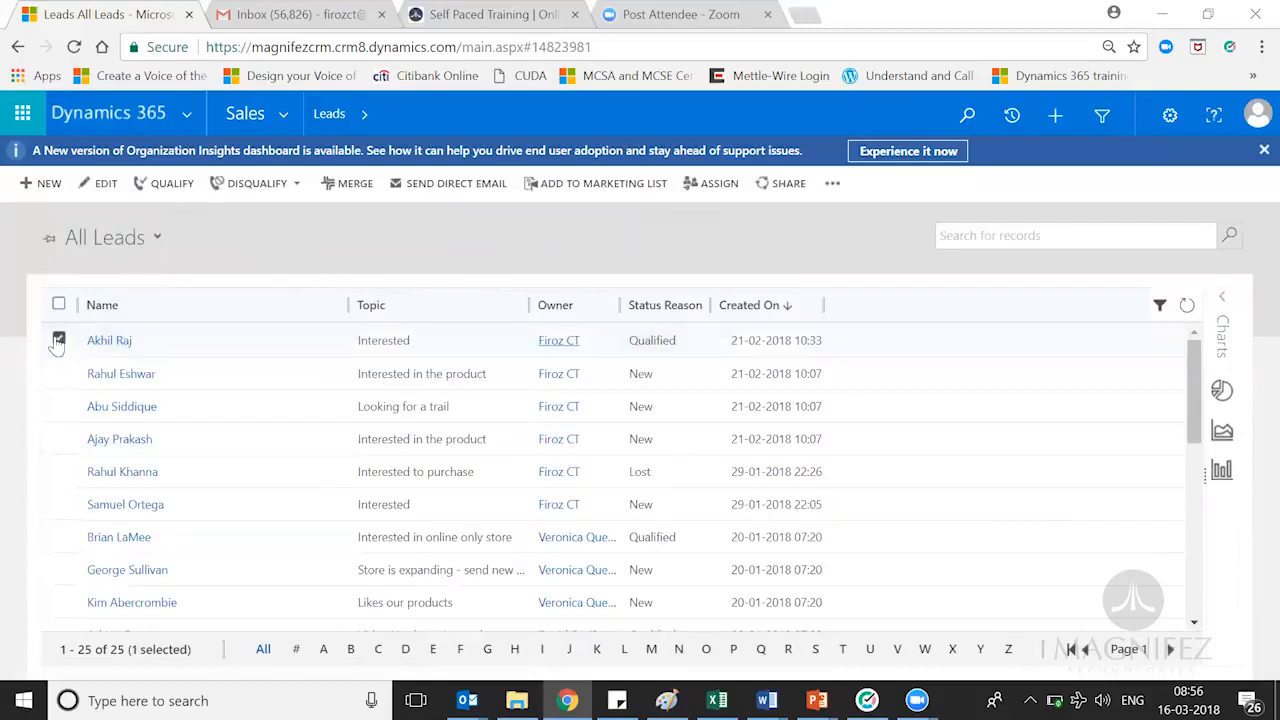
pyautogui.click(178, 189)
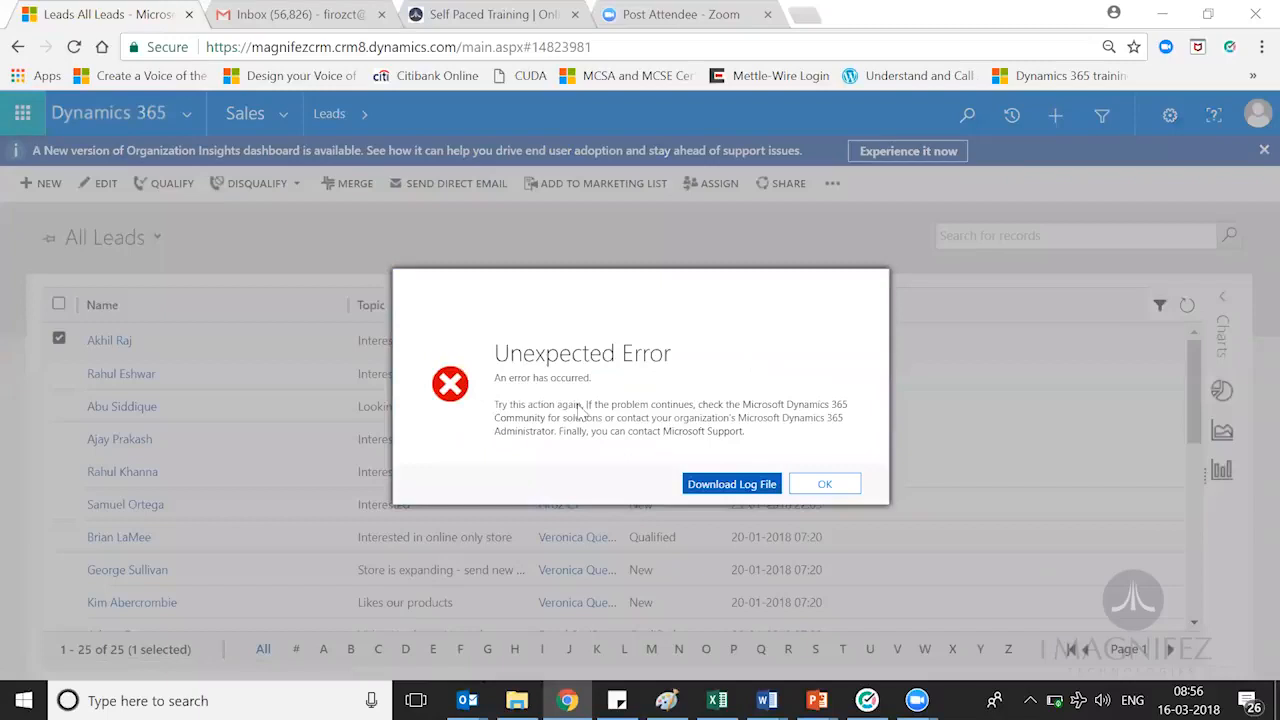
pyautogui.click(822, 484)
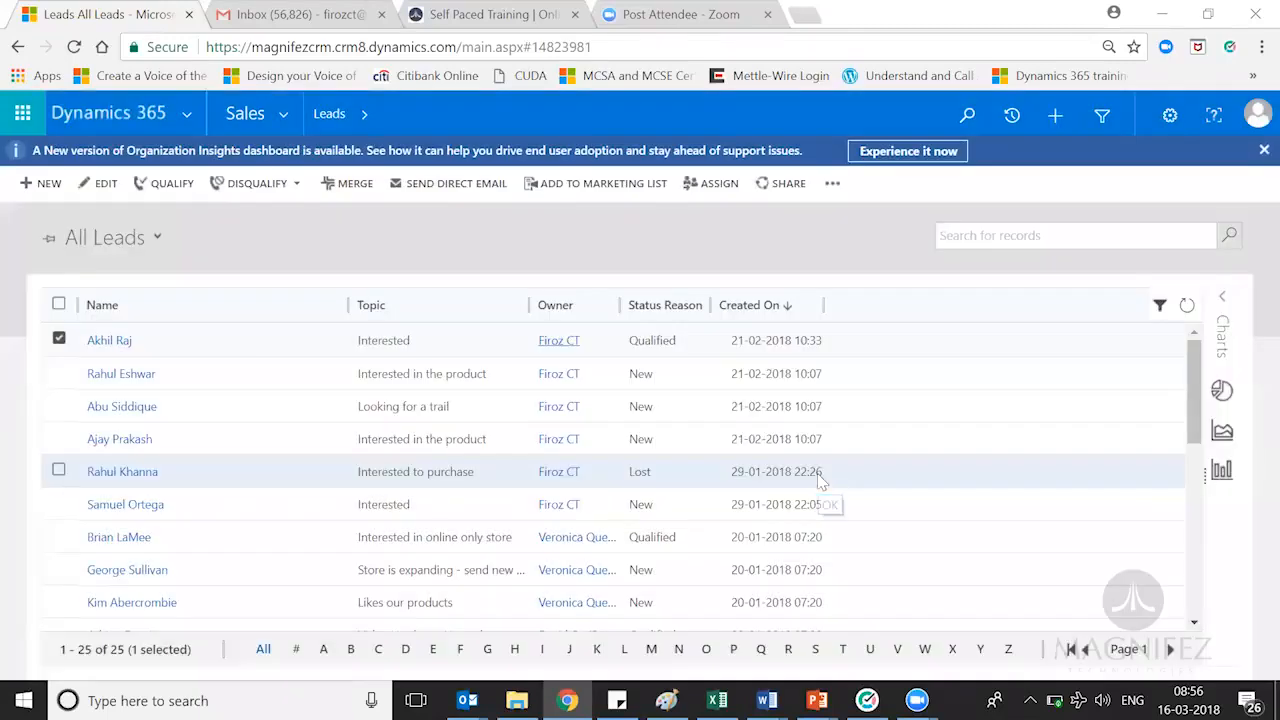
# Review the newly qualified lead's record, and qualify the fourth lead in the list, whose topic is "Interested in the product".
pyautogui.doubleClick(195, 339)
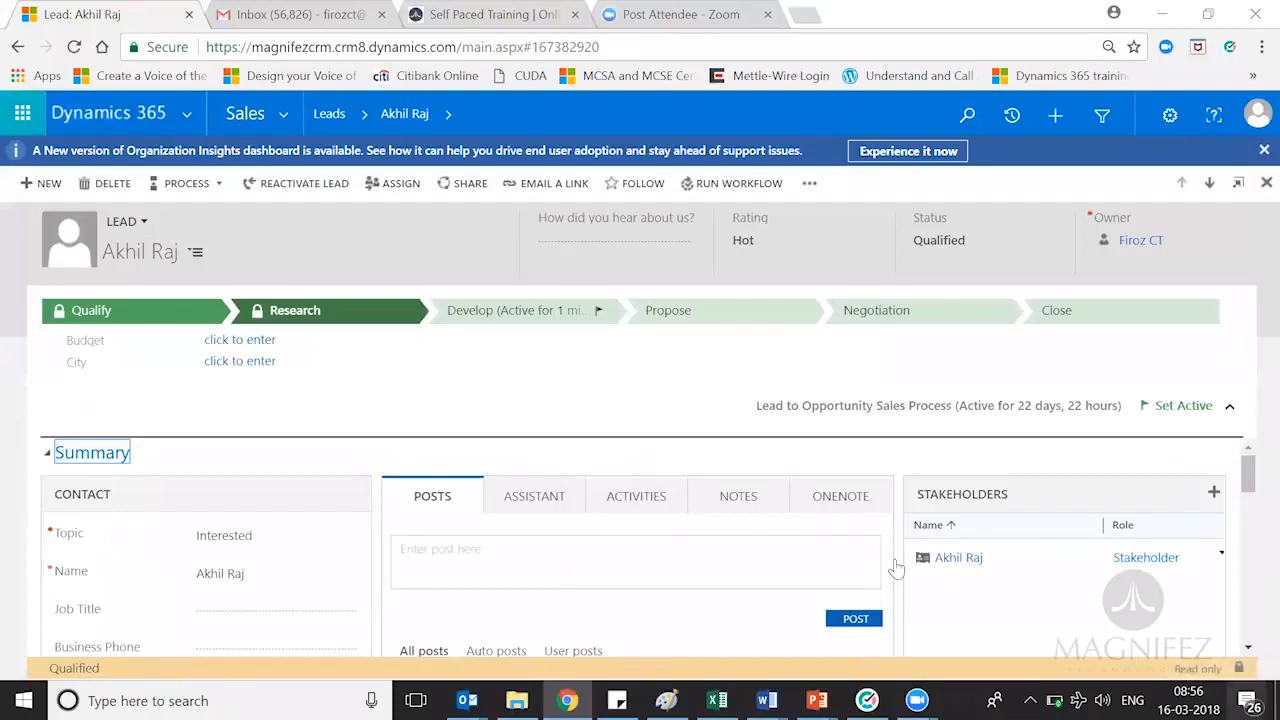
pyautogui.click(332, 113)
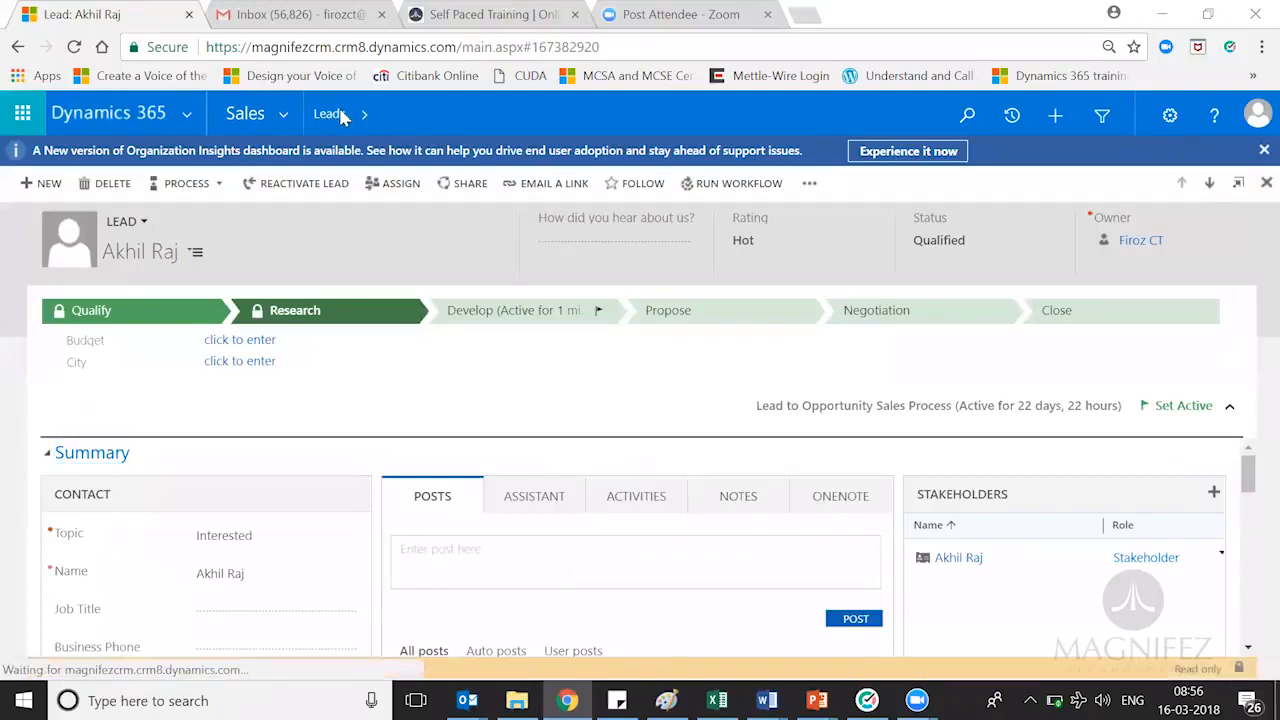
pyautogui.click(95, 445)
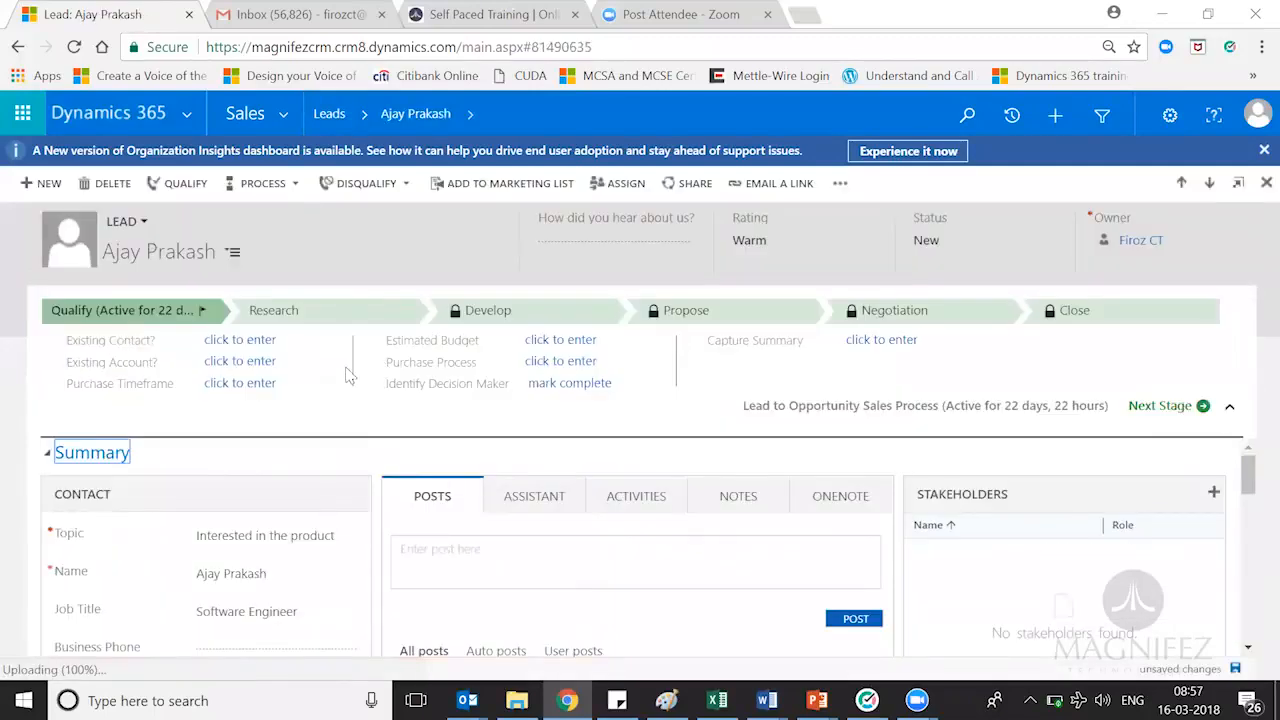
pyautogui.click(180, 185)
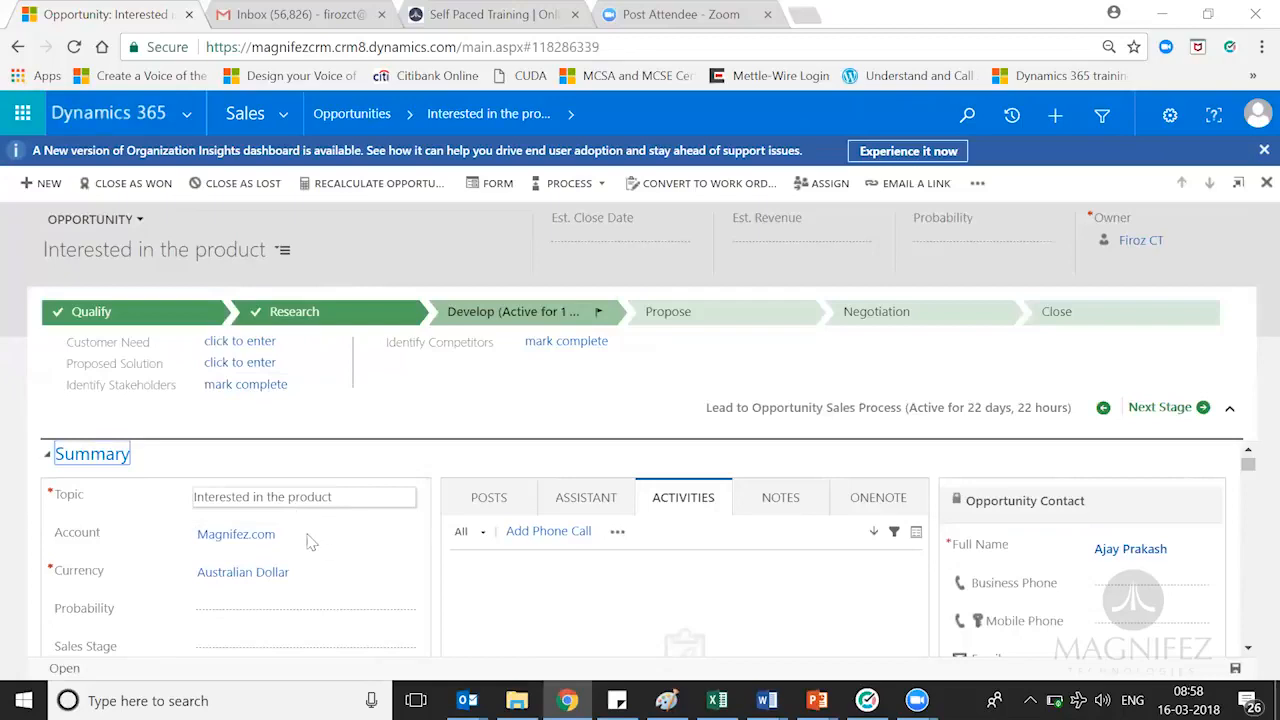
# Reopen the opportunity's originating lead from the recent records and inspect its Develop and Qualify process stages.
pyautogui.click(305, 496)
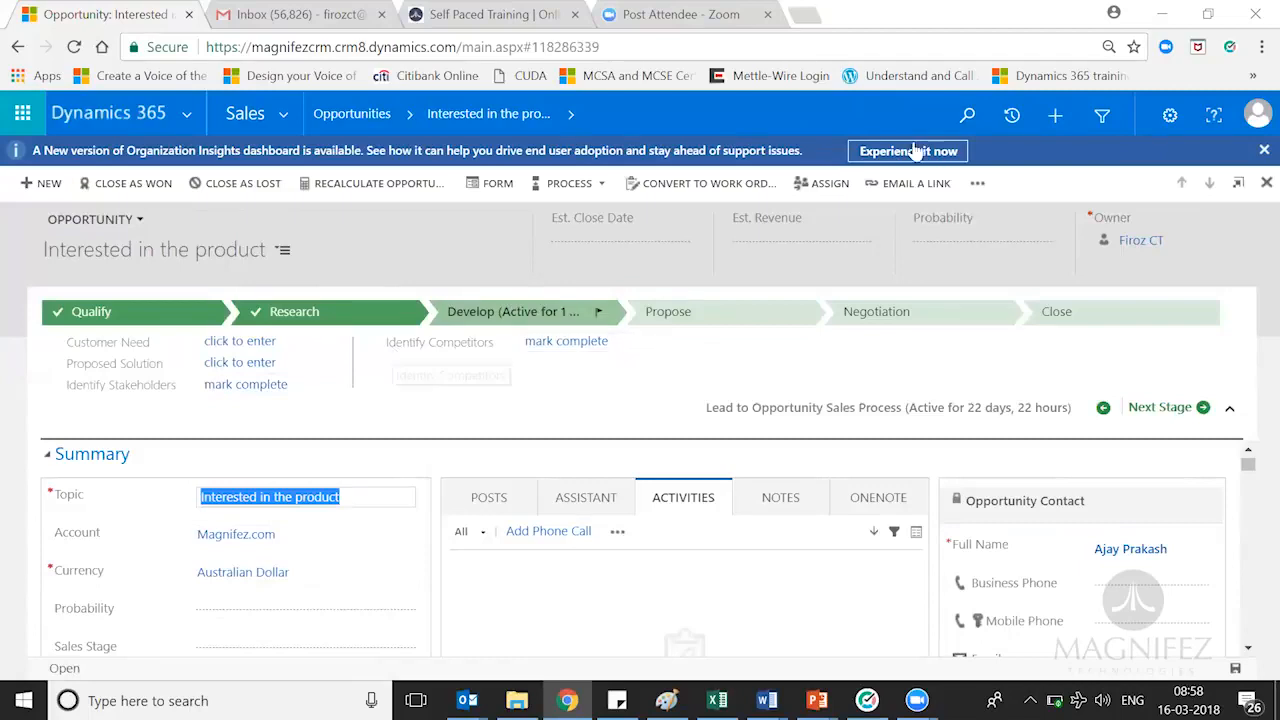
pyautogui.click(1008, 118)
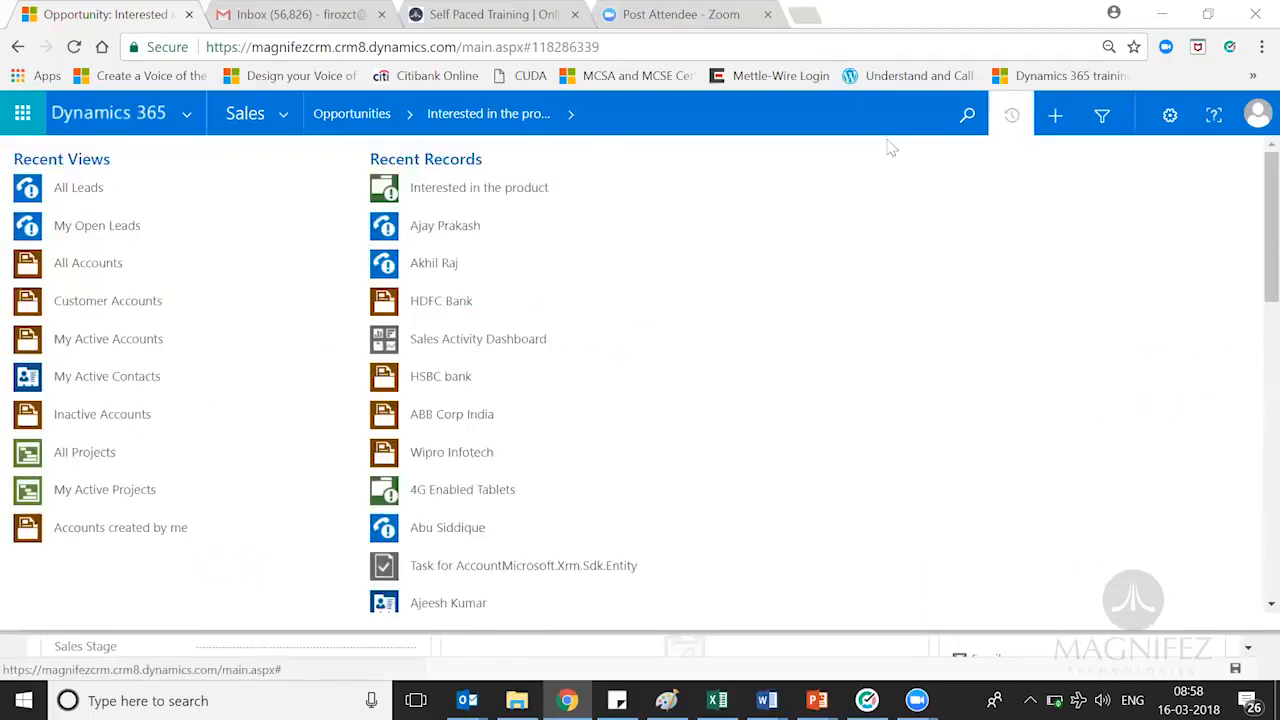
pyautogui.click(558, 228)
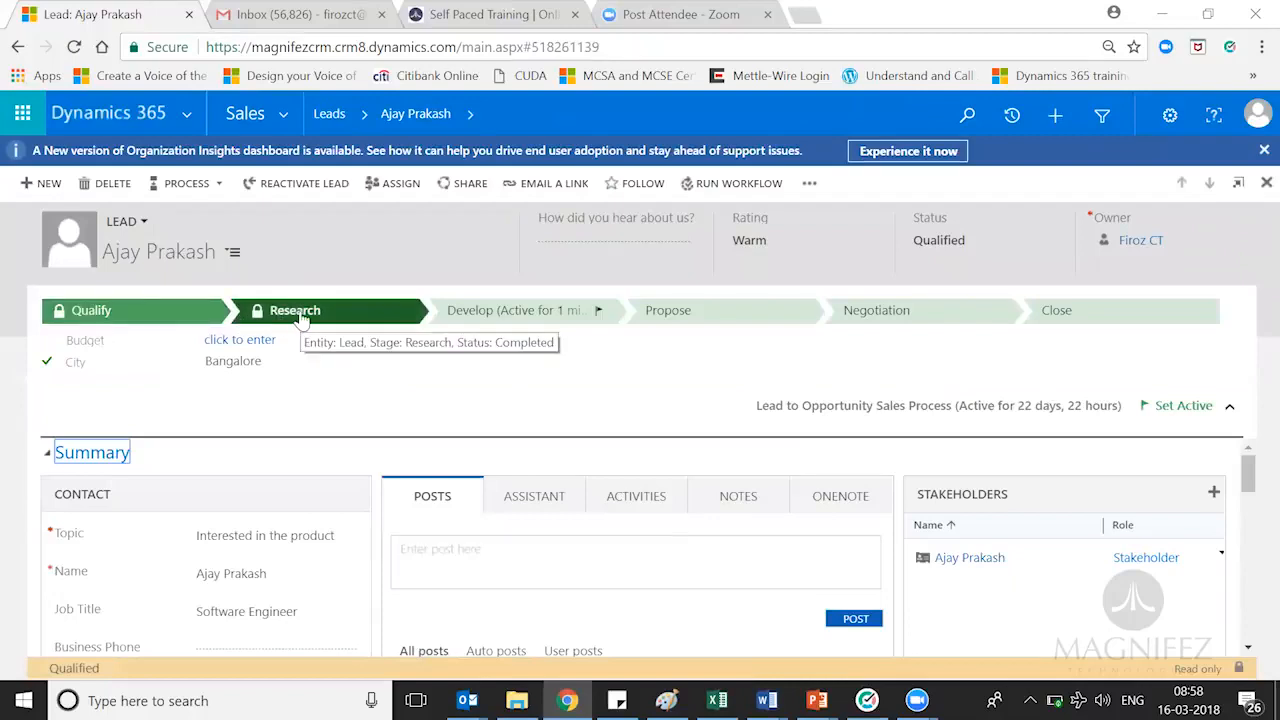
pyautogui.click(494, 314)
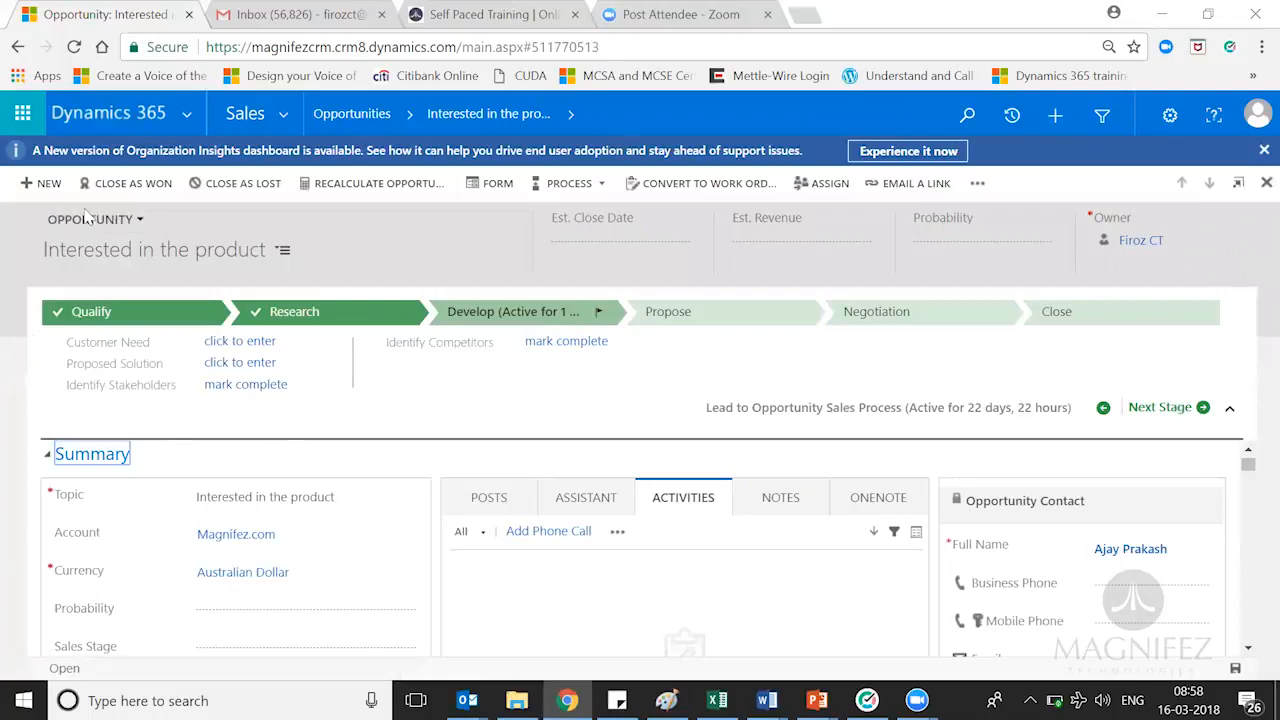
pyautogui.click(150, 321)
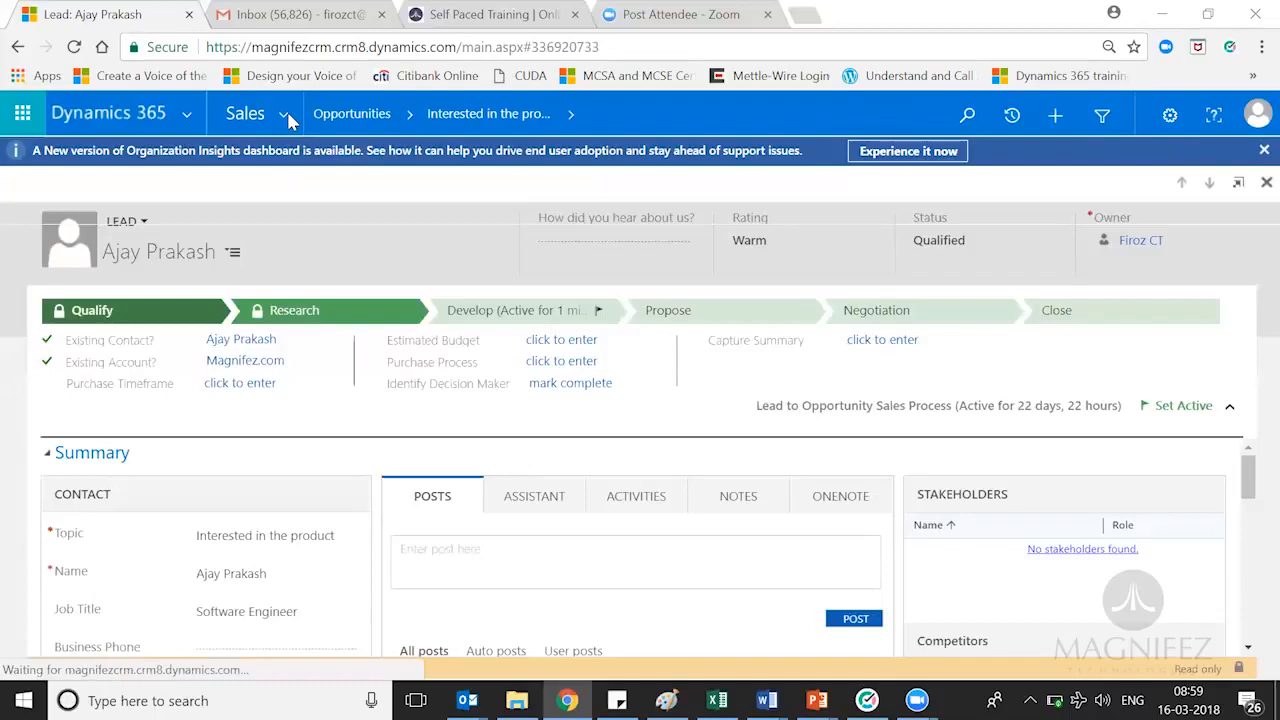
# Return to the lead list and display the Closed Leads view.
pyautogui.click(288, 120)
pyautogui.click(335, 122)
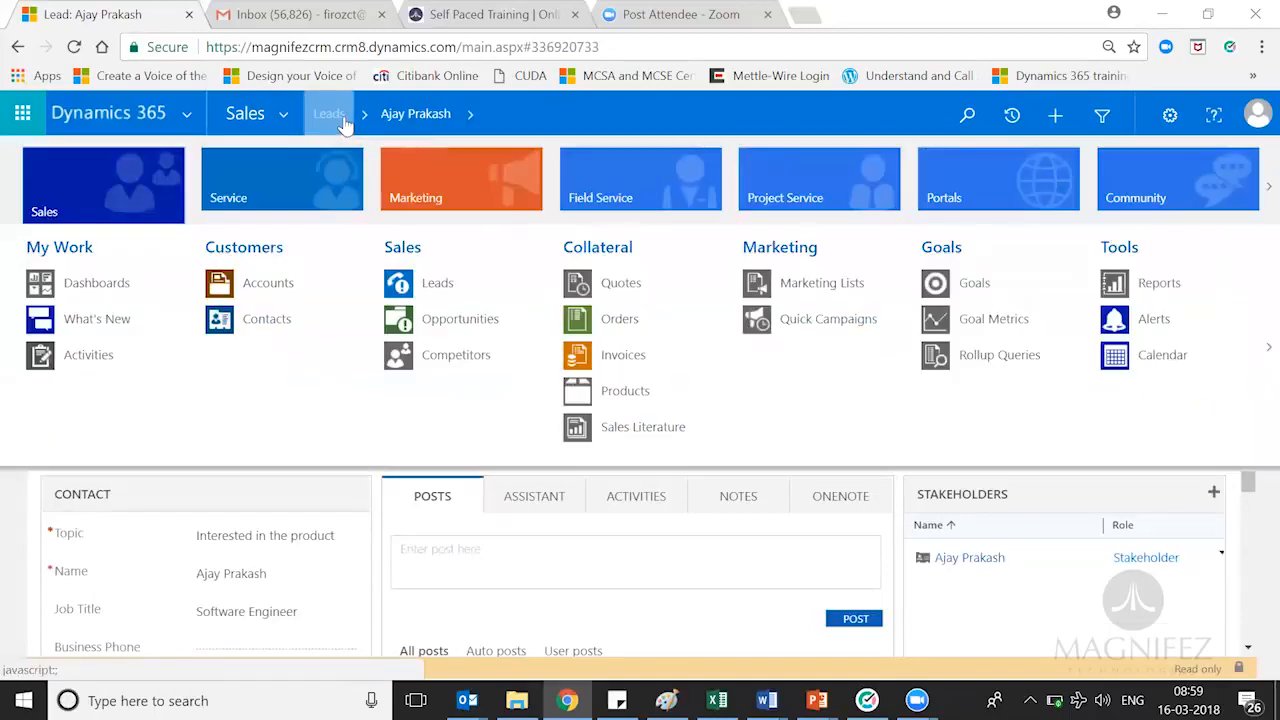
pyautogui.click(330, 115)
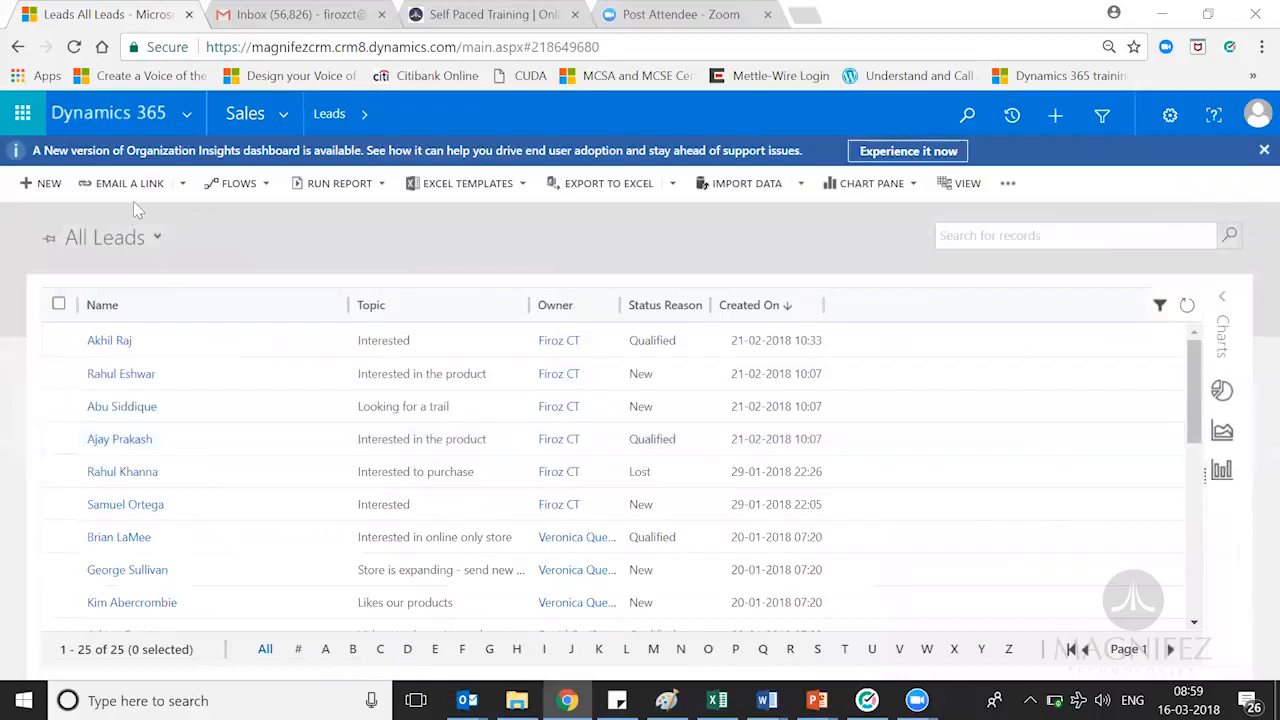
pyautogui.click(148, 244)
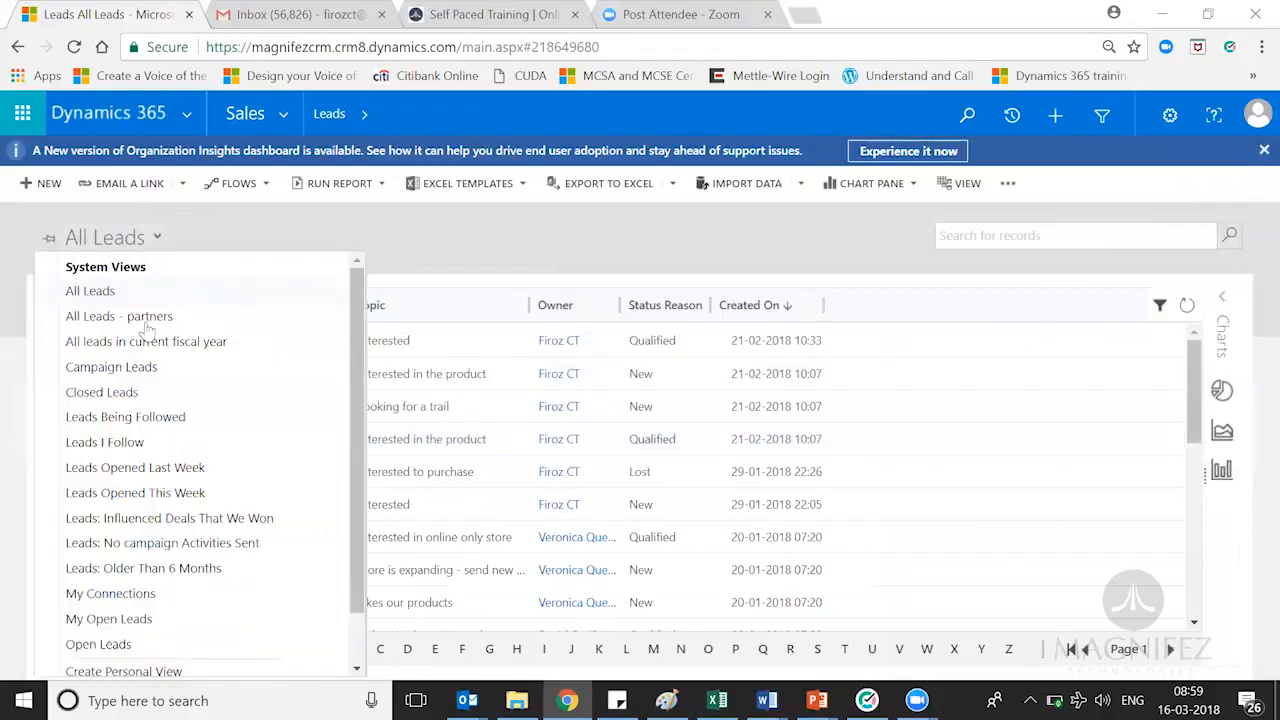
pyautogui.click(186, 396)
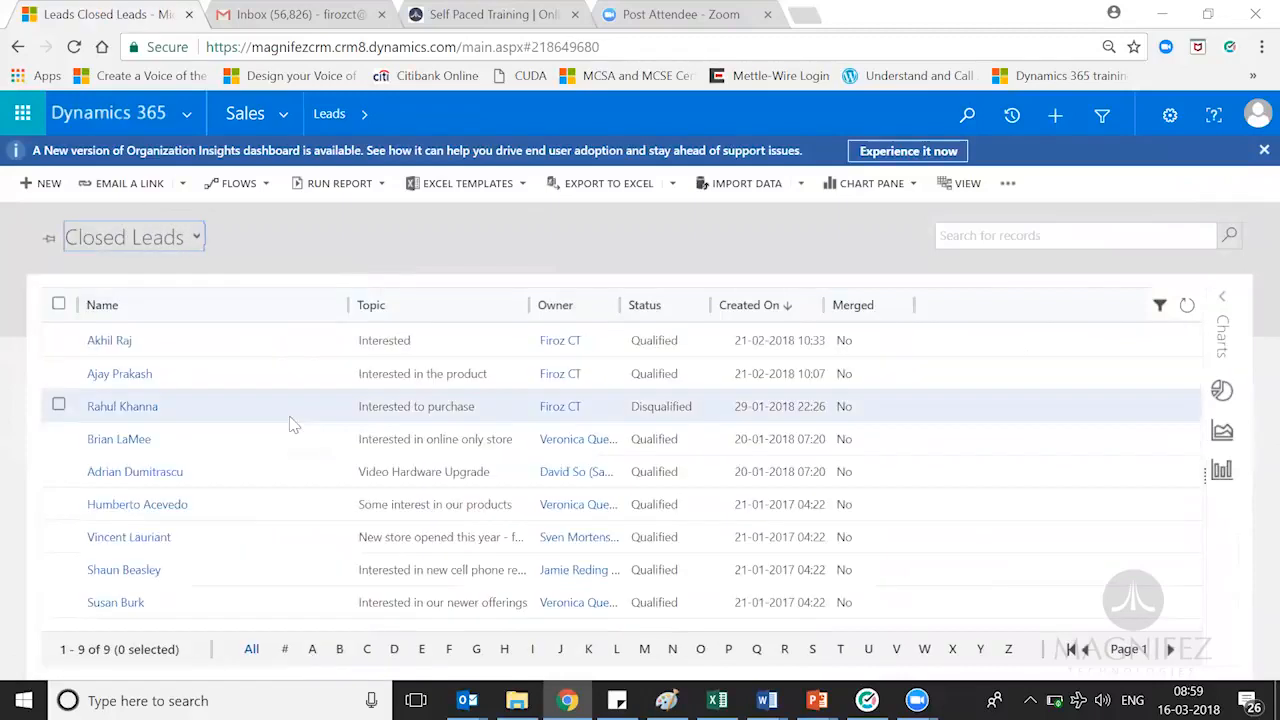
# Open the second closed lead, with the topic "Interested in the product", and reactivate it.
pyautogui.click(205, 378)
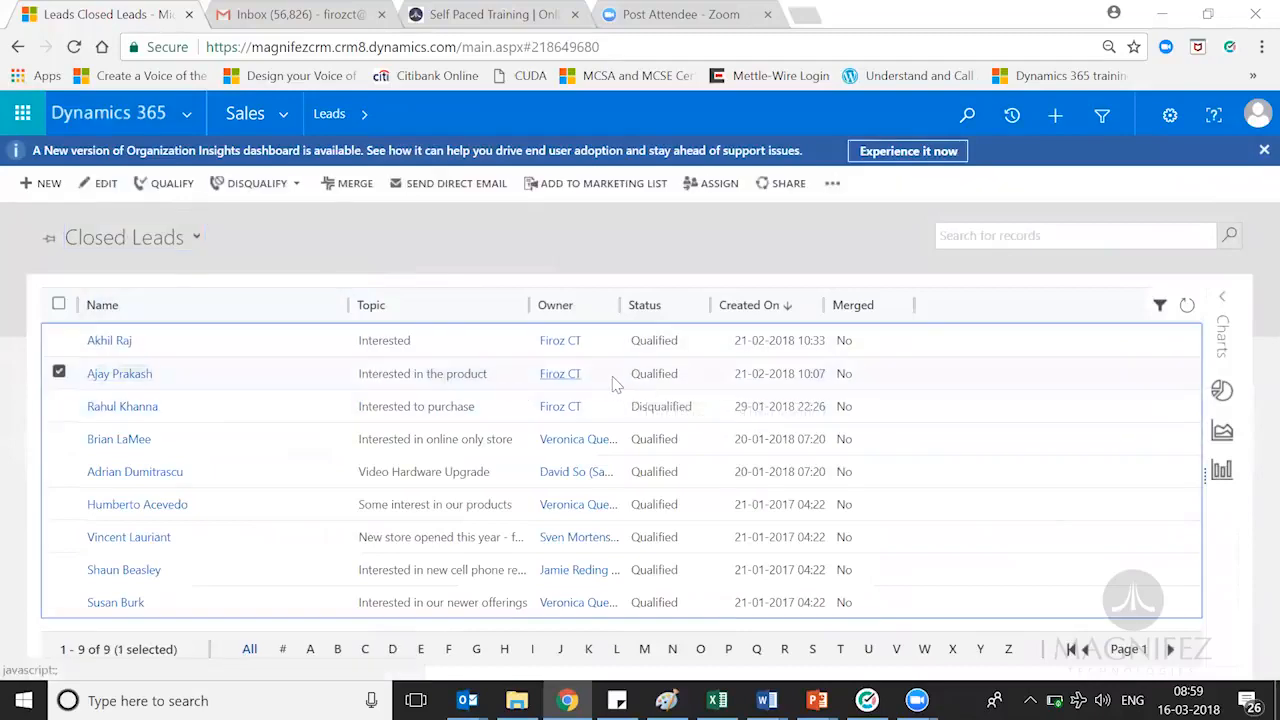
pyautogui.doubleClick(615, 385)
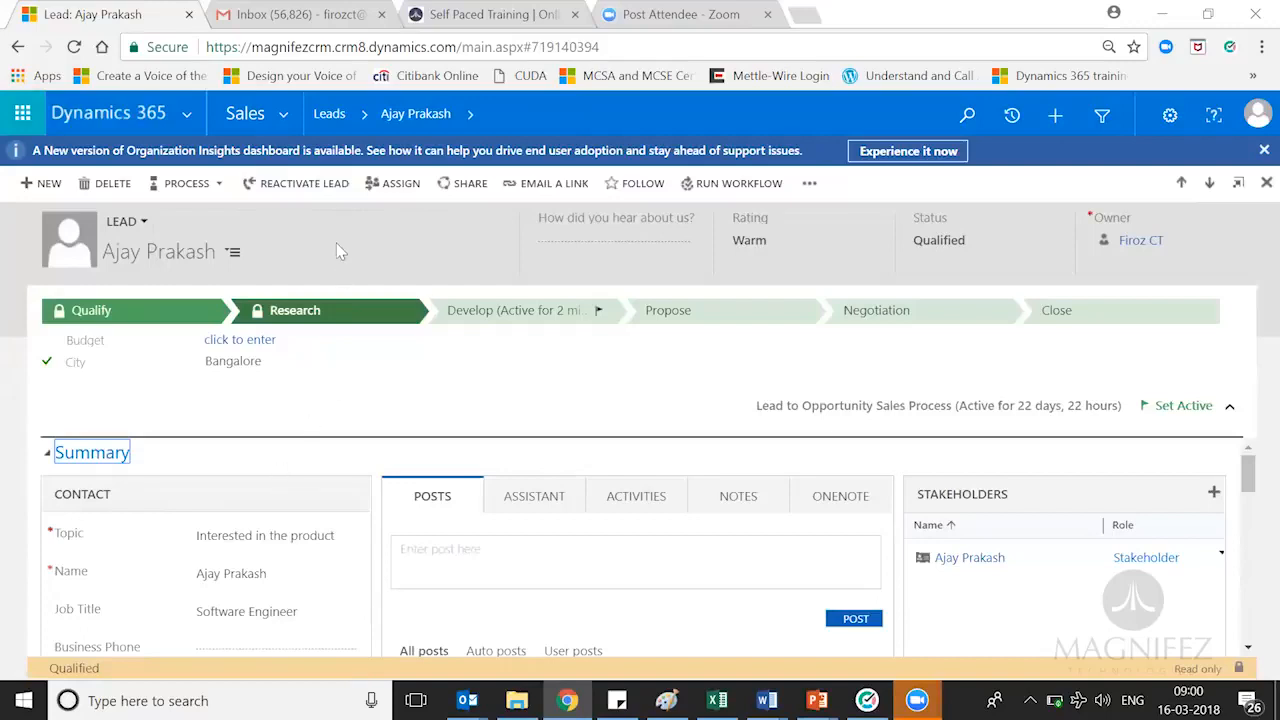
pyautogui.click(322, 188)
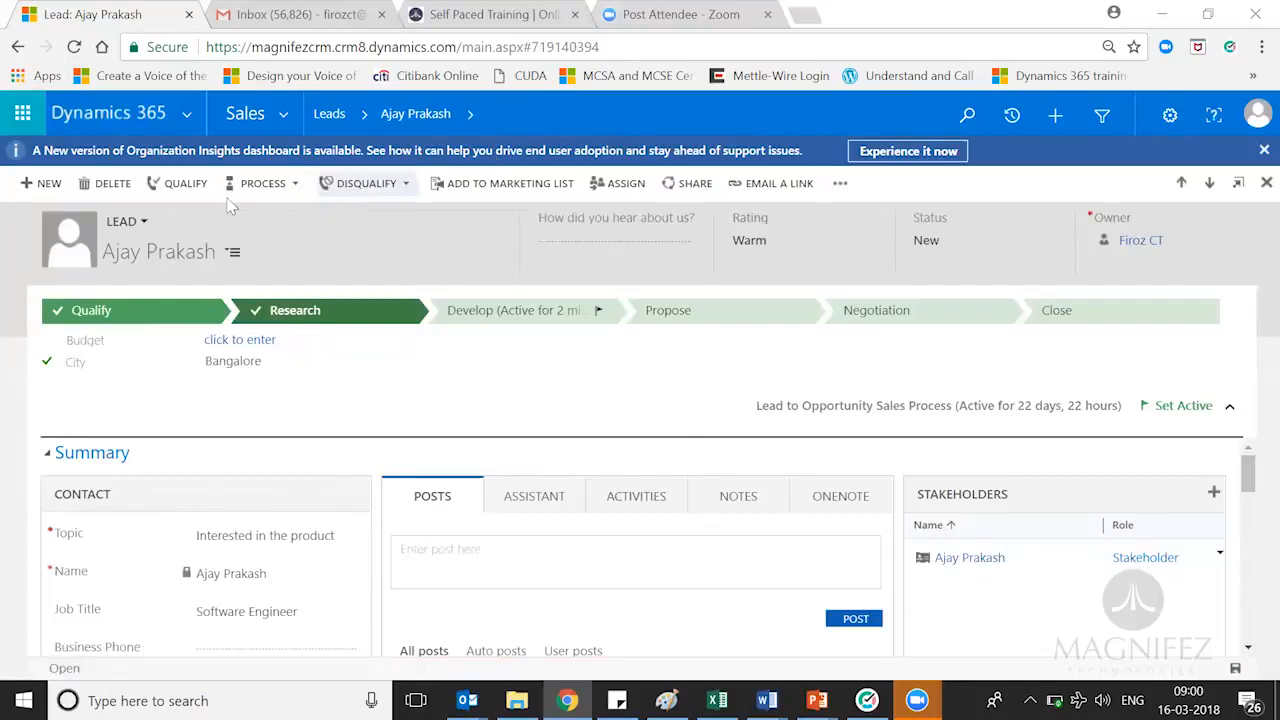
# Try to qualify the reactivated lead again, and disqualify it with the reason No Longer Interested.
pyautogui.click(177, 188)
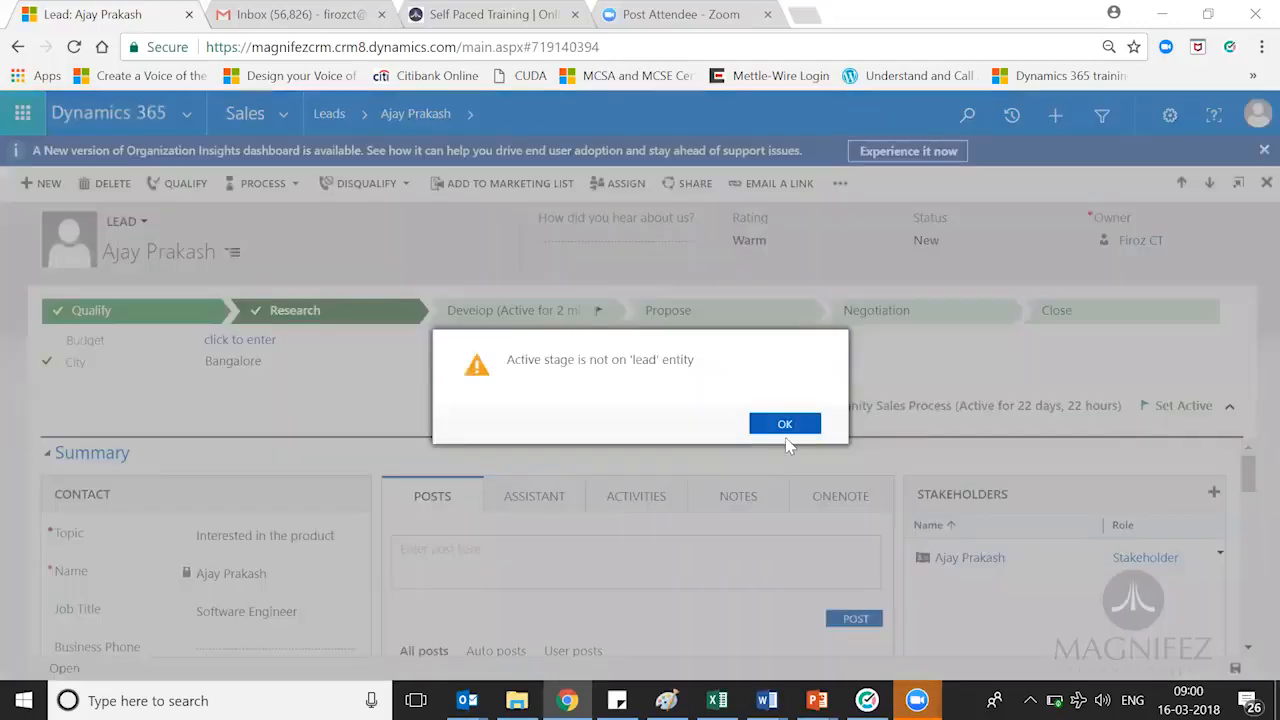
pyautogui.click(789, 432)
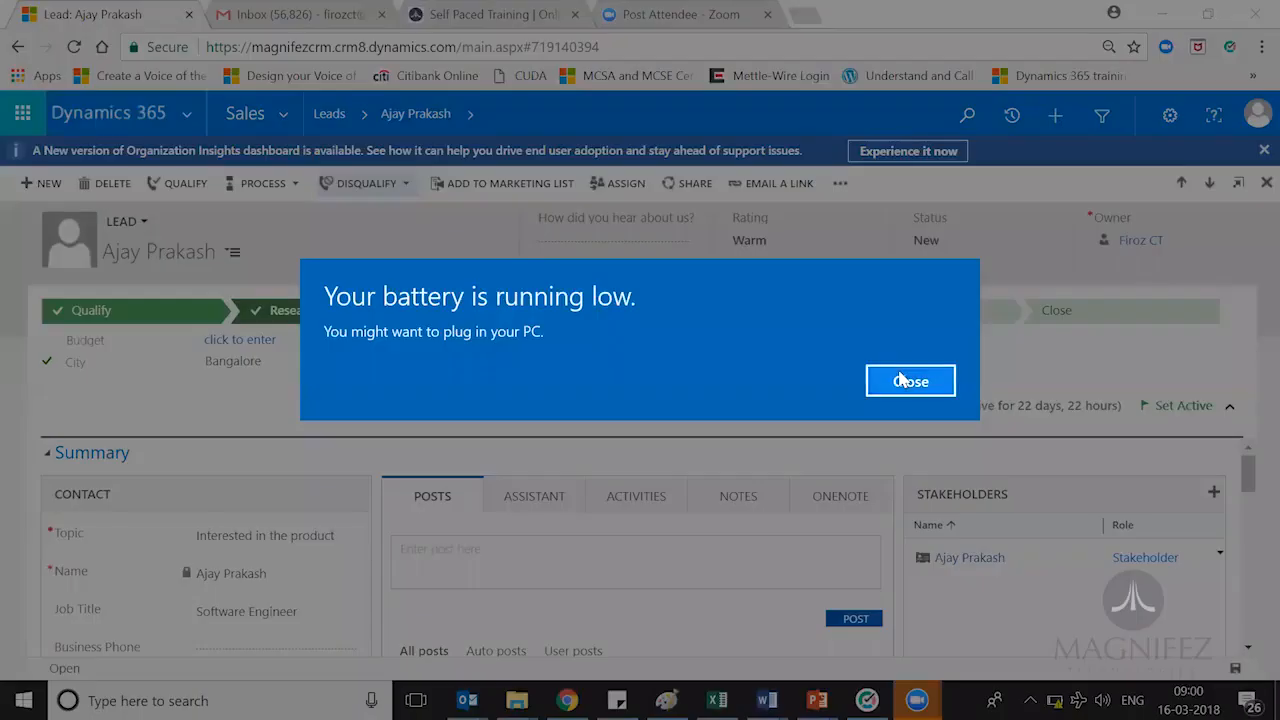
pyautogui.click(905, 380)
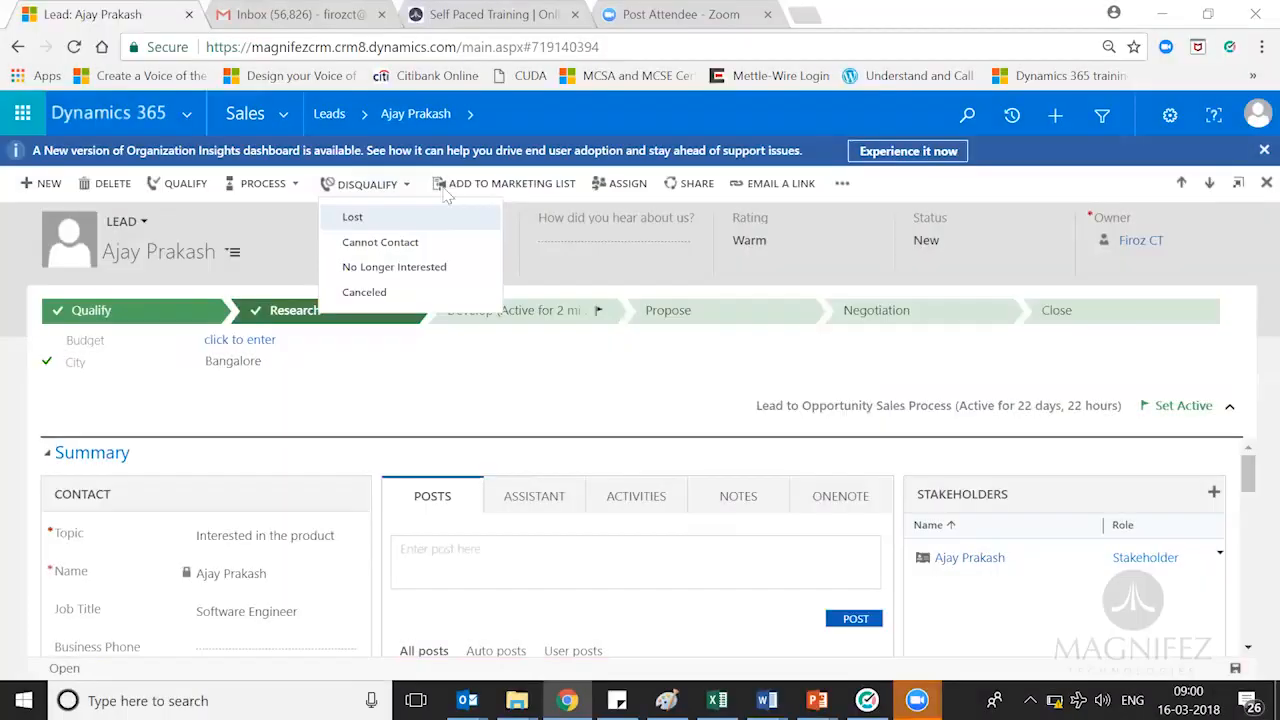
pyautogui.click(400, 268)
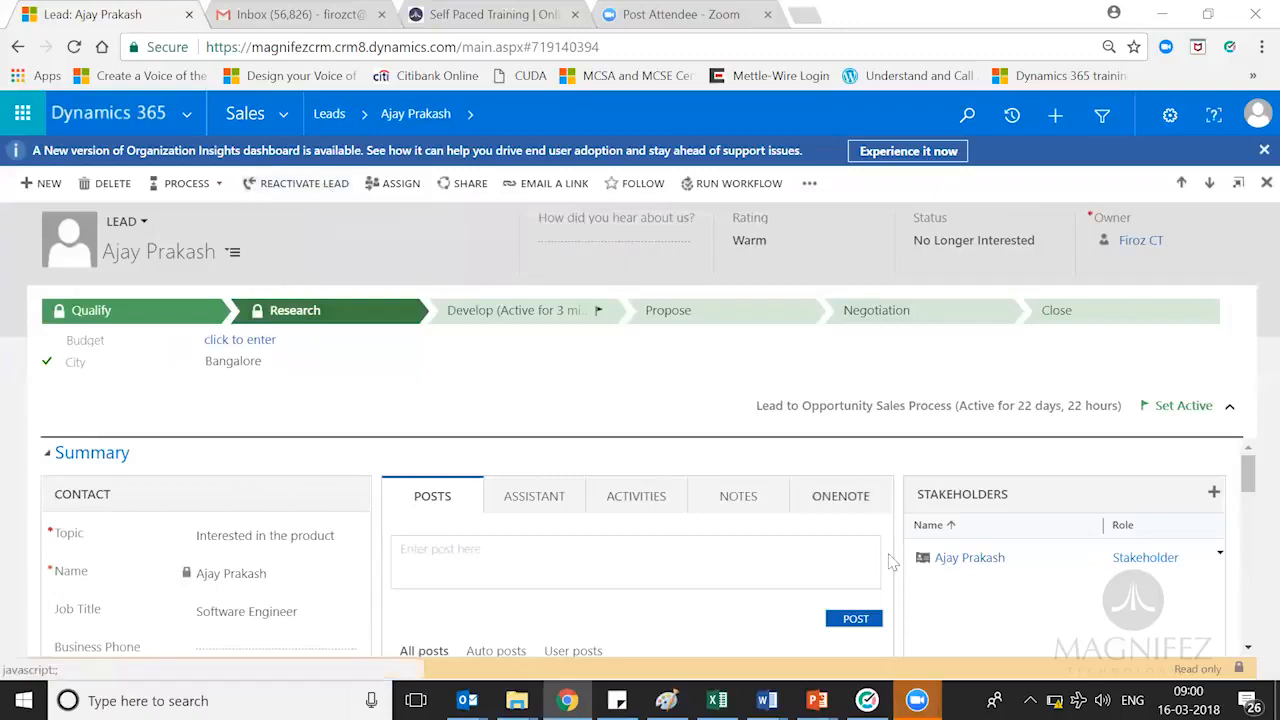
pyautogui.moveTo(817, 700)
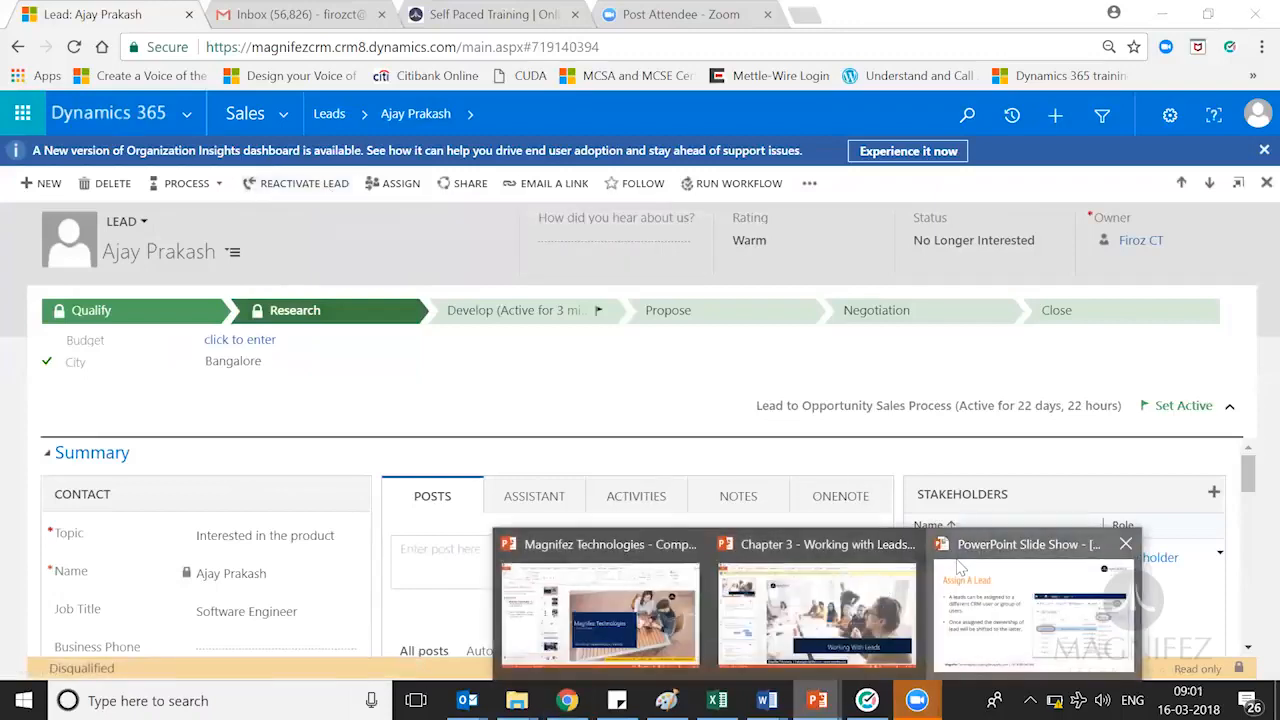
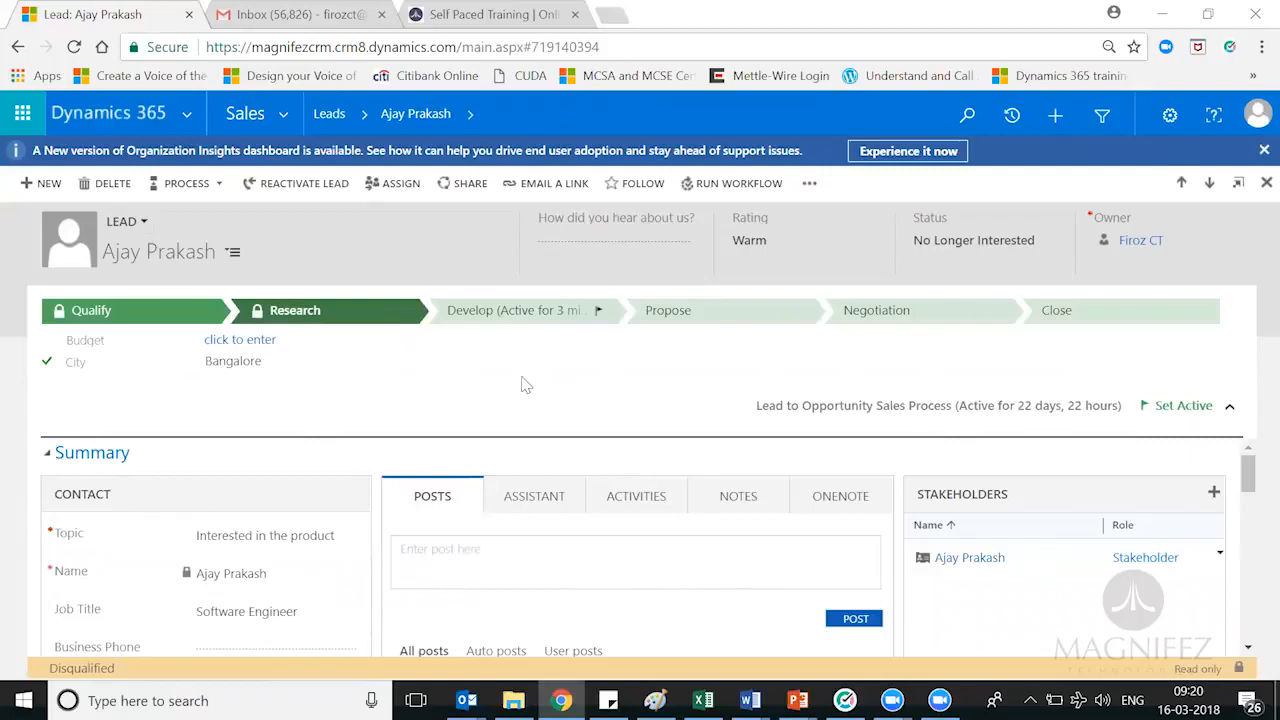
# Examine the fields of the Qualify, Research, Develop and Close stages in the sales process shared by the lead and its opportunity.
pyautogui.click(164, 318)
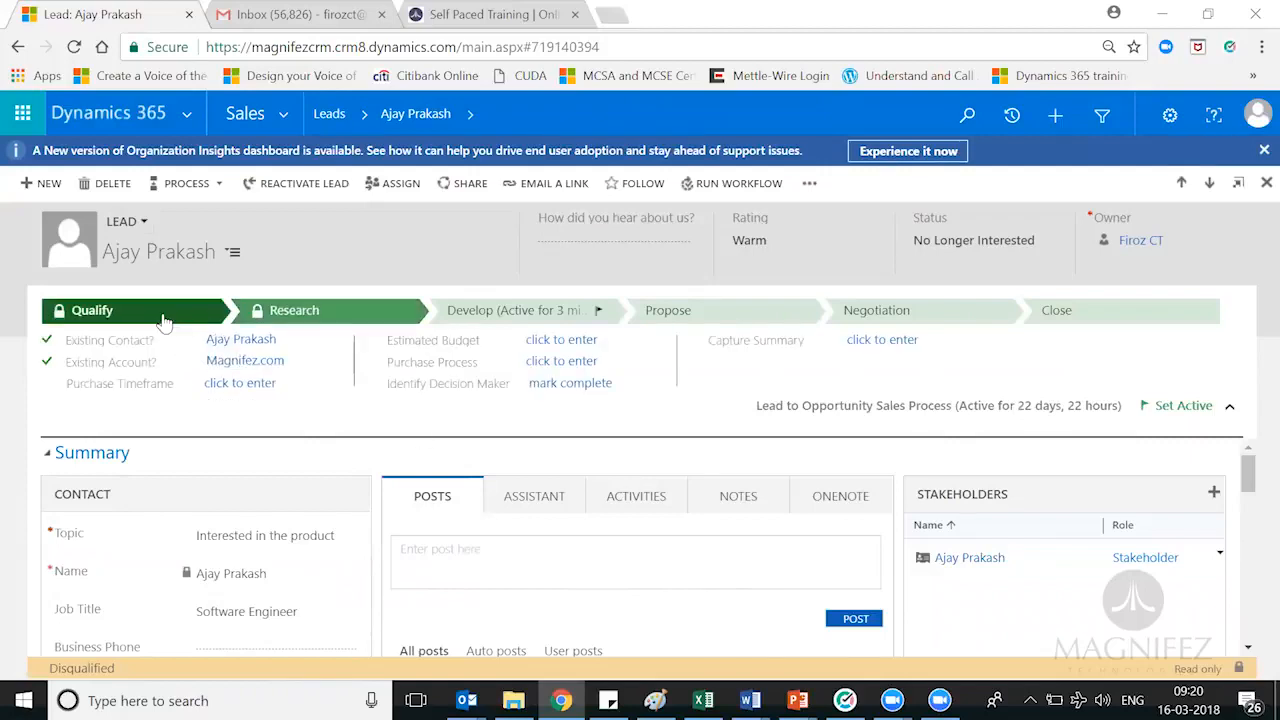
pyautogui.click(313, 312)
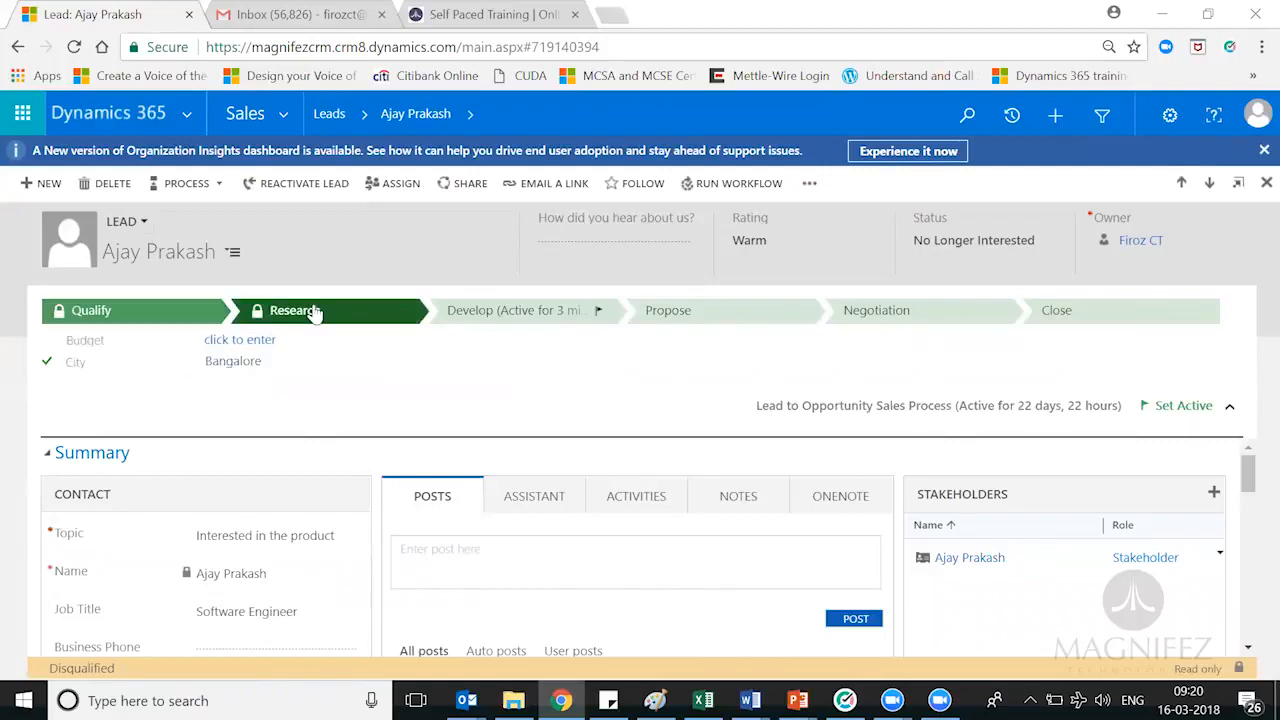
pyautogui.click(478, 314)
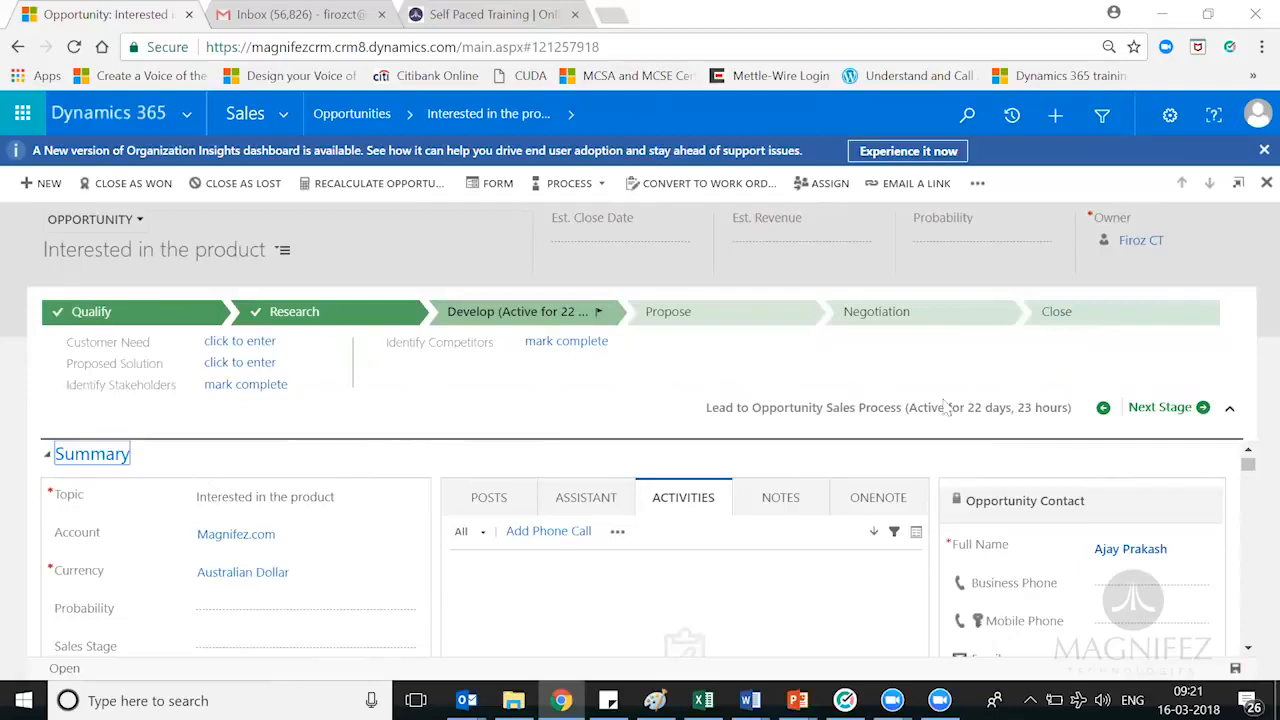
pyautogui.click(1234, 408)
pyautogui.click(1187, 313)
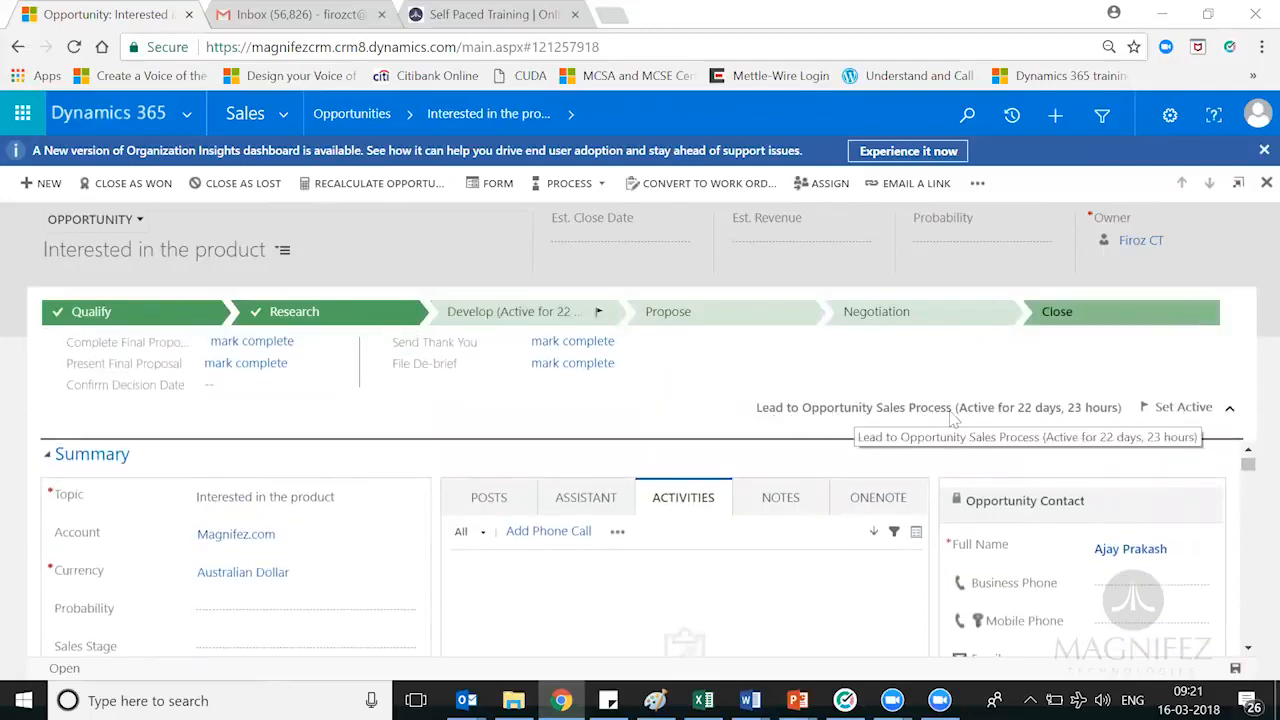
pyautogui.click(115, 312)
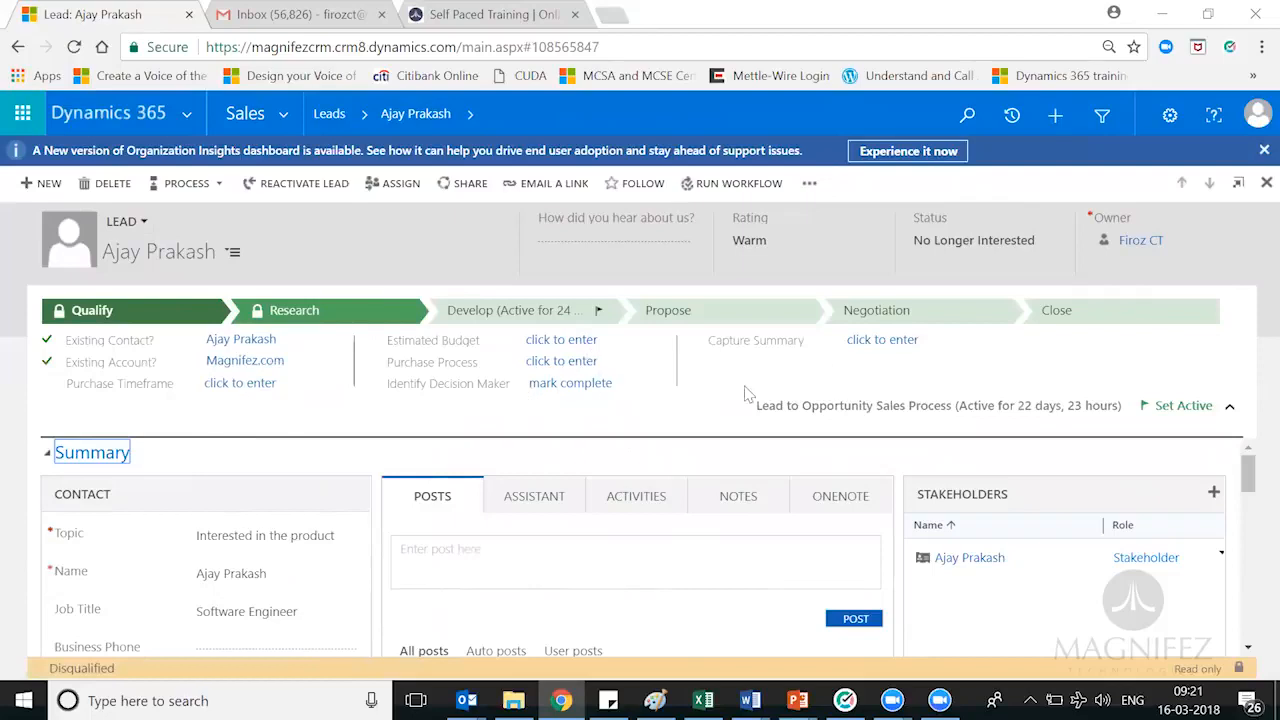
pyautogui.click(385, 312)
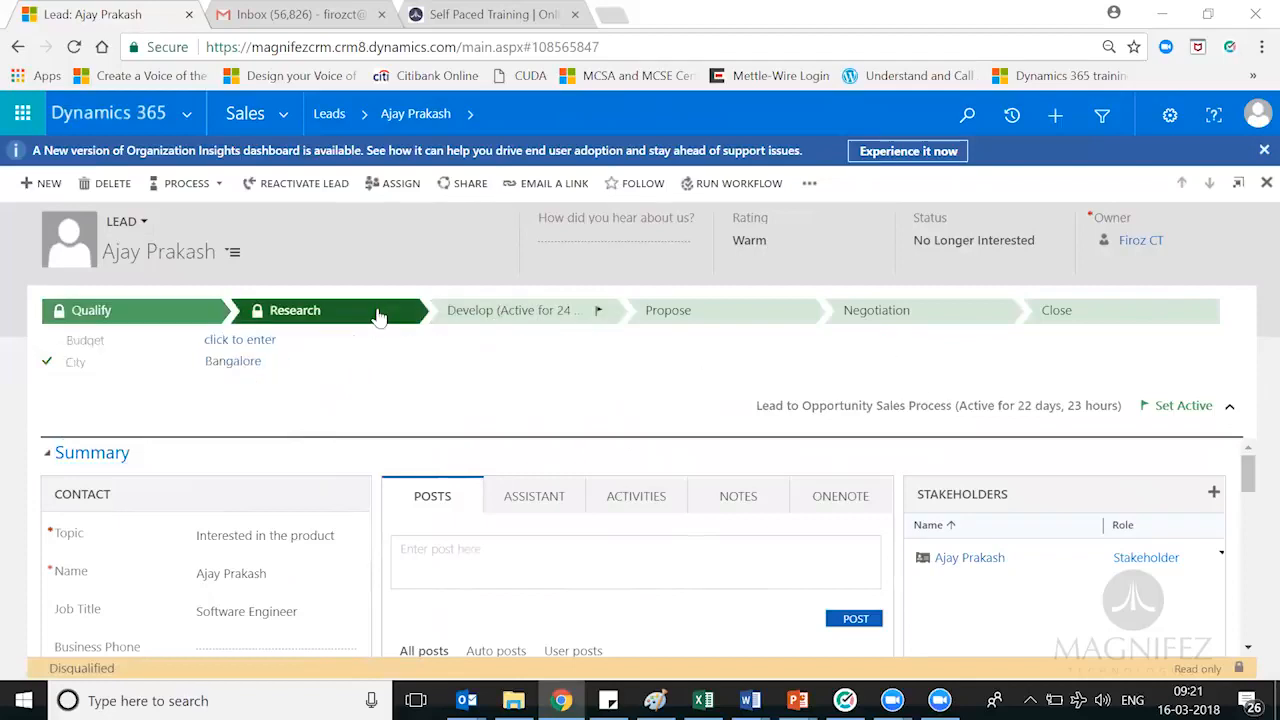
pyautogui.click(550, 316)
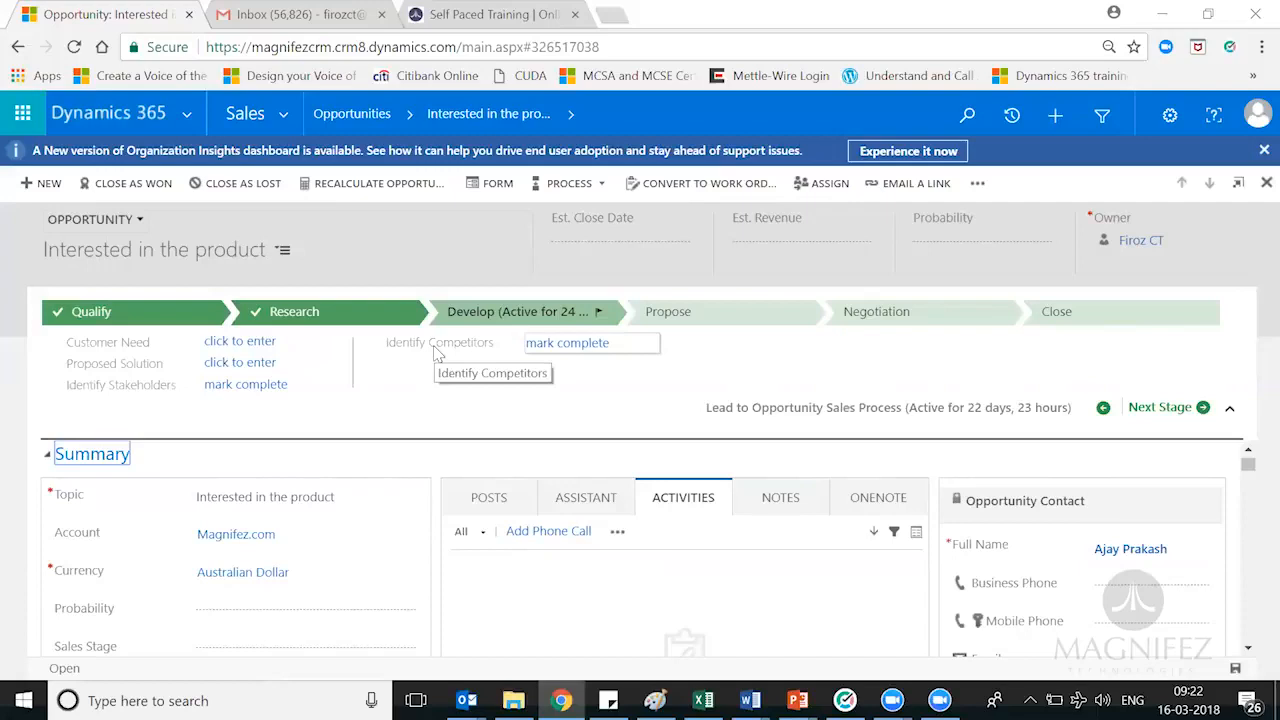
# In the opportunity's Develop stage, set Customer Need to "Customer need" and mark Identify Competitors as complete.
pyautogui.click(247, 344)
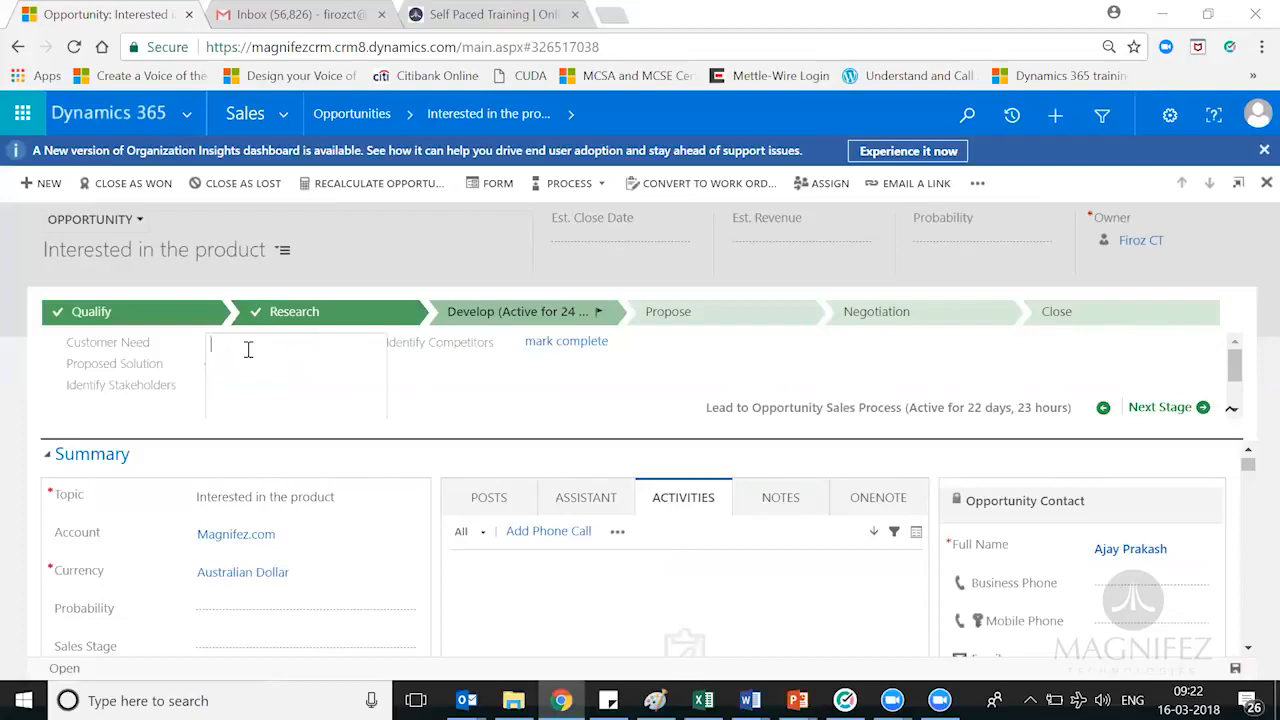
pyautogui.write('Customer need')
pyautogui.press('Tab')
pyautogui.click(567, 345)
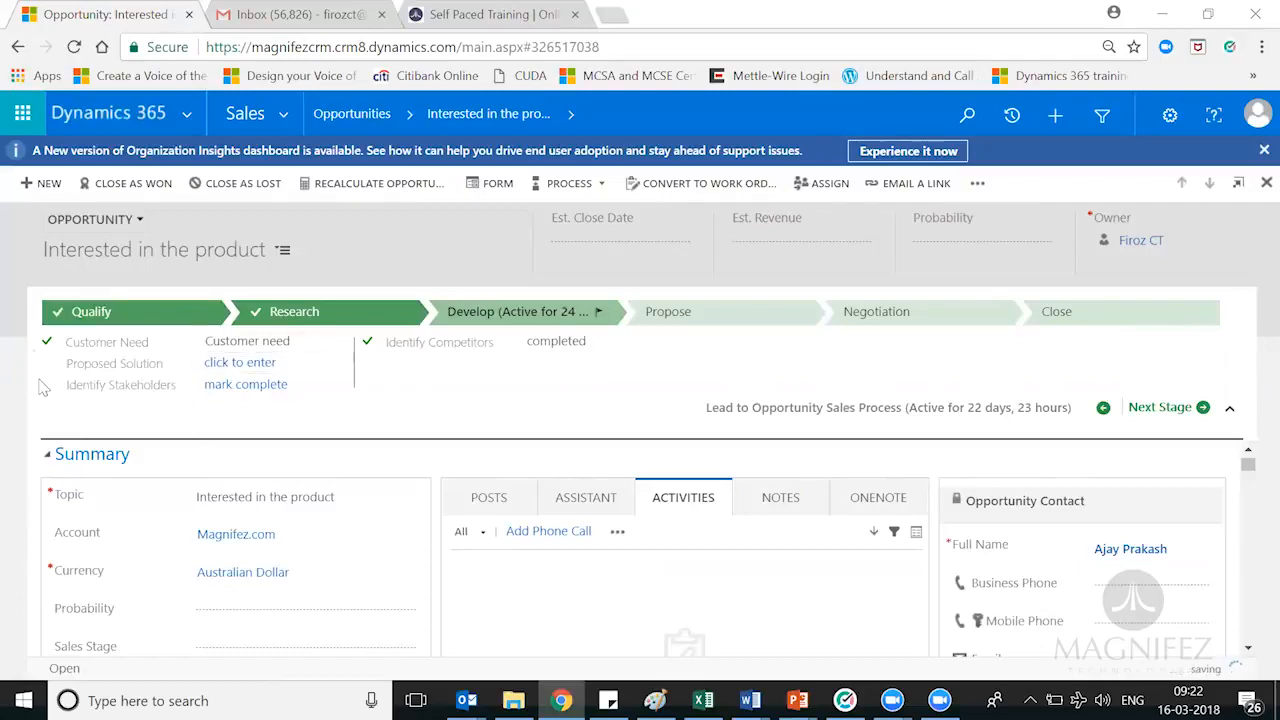
# Advance the opportunity to the Propose stage, and move the process back through Develop to the lead's Research stage.
pyautogui.click(1204, 408)
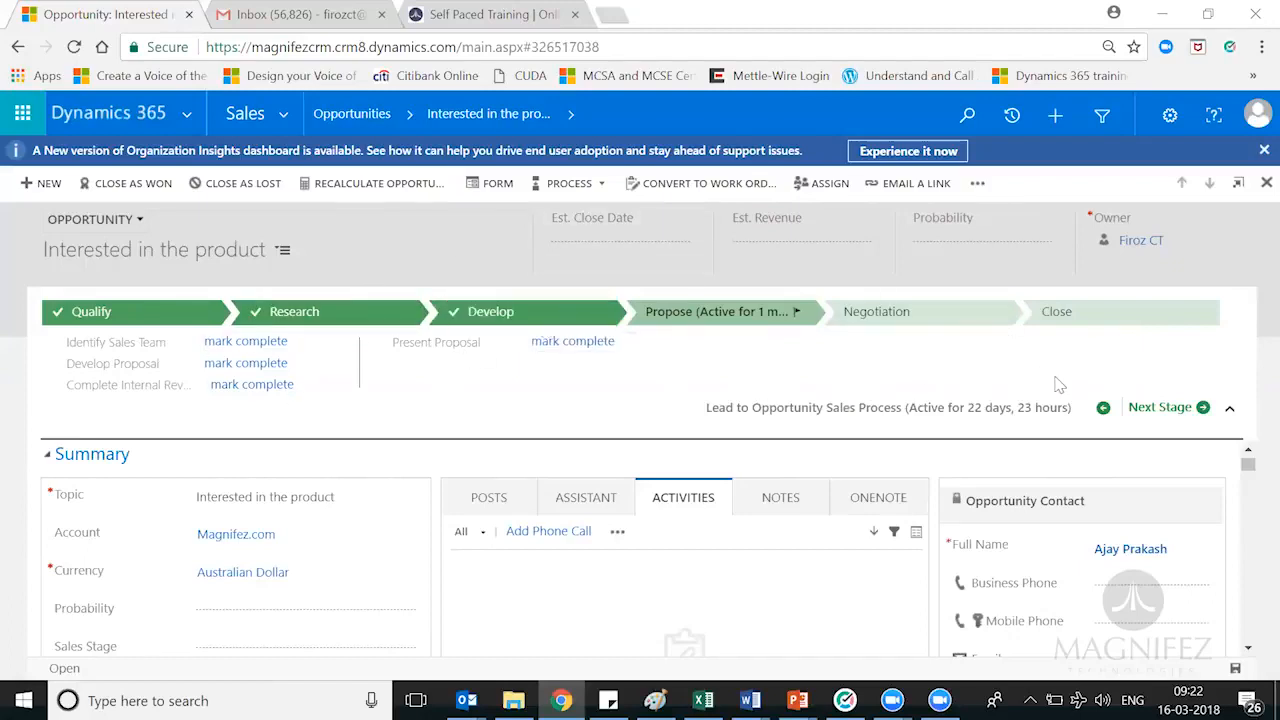
pyautogui.click(1103, 408)
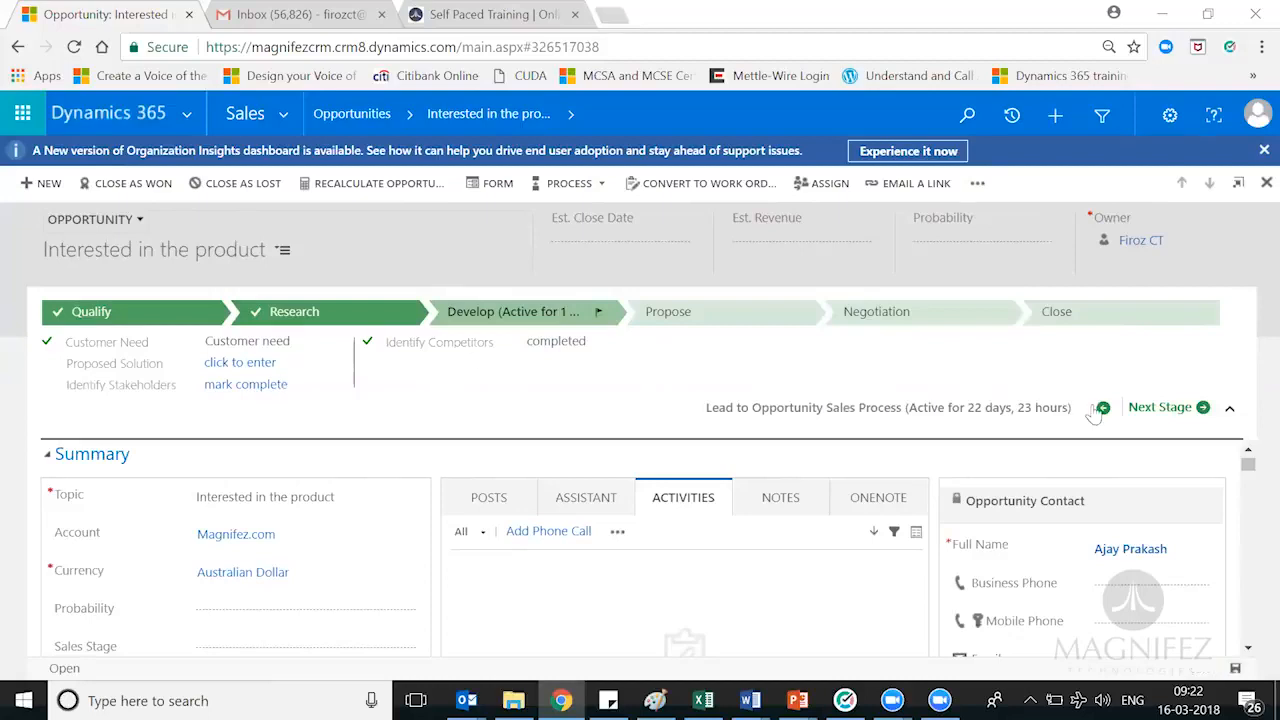
pyautogui.click(1103, 408)
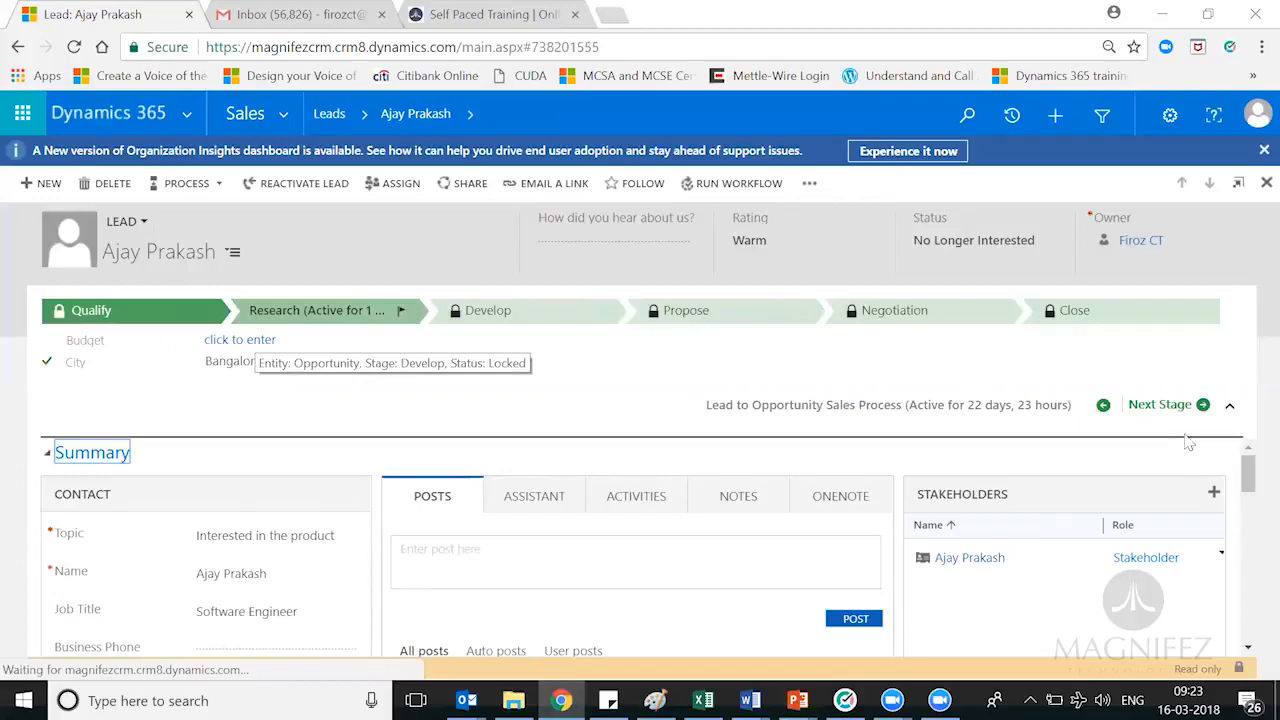
# Check which opportunities are available for the lead's next stage, and view the fields of its Qualify stage.
pyautogui.click(1204, 410)
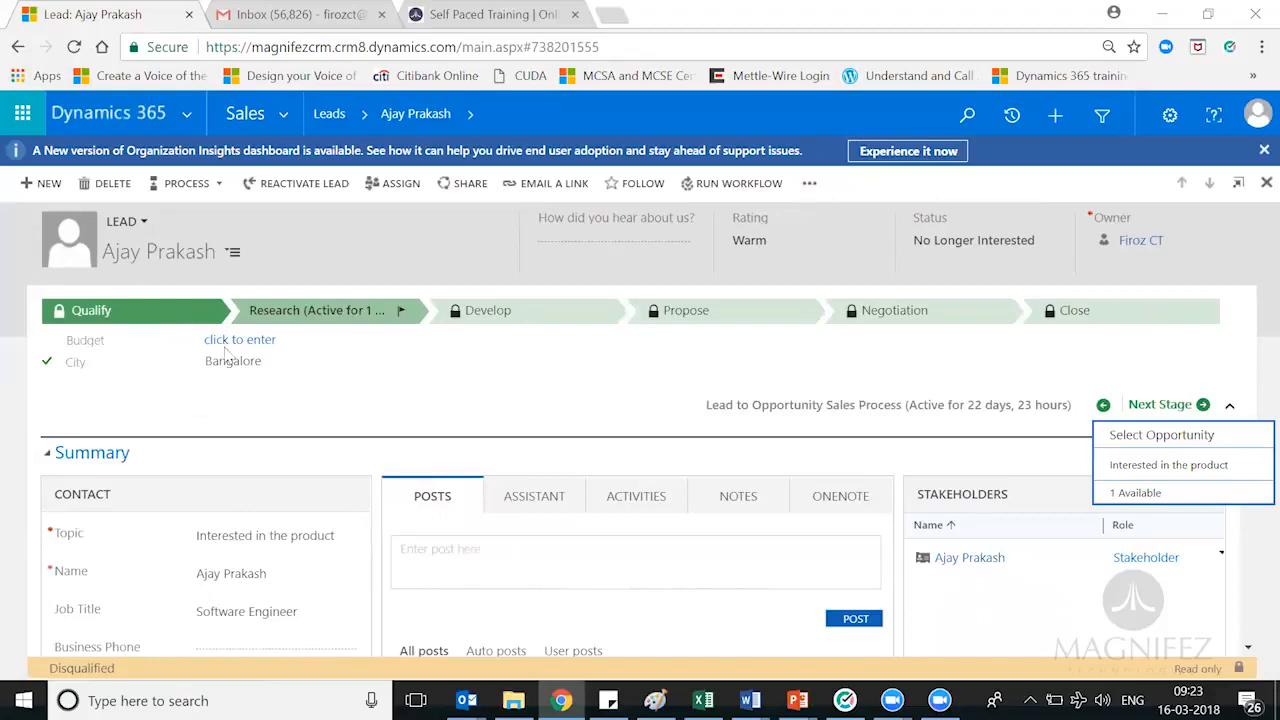
pyautogui.click(298, 314)
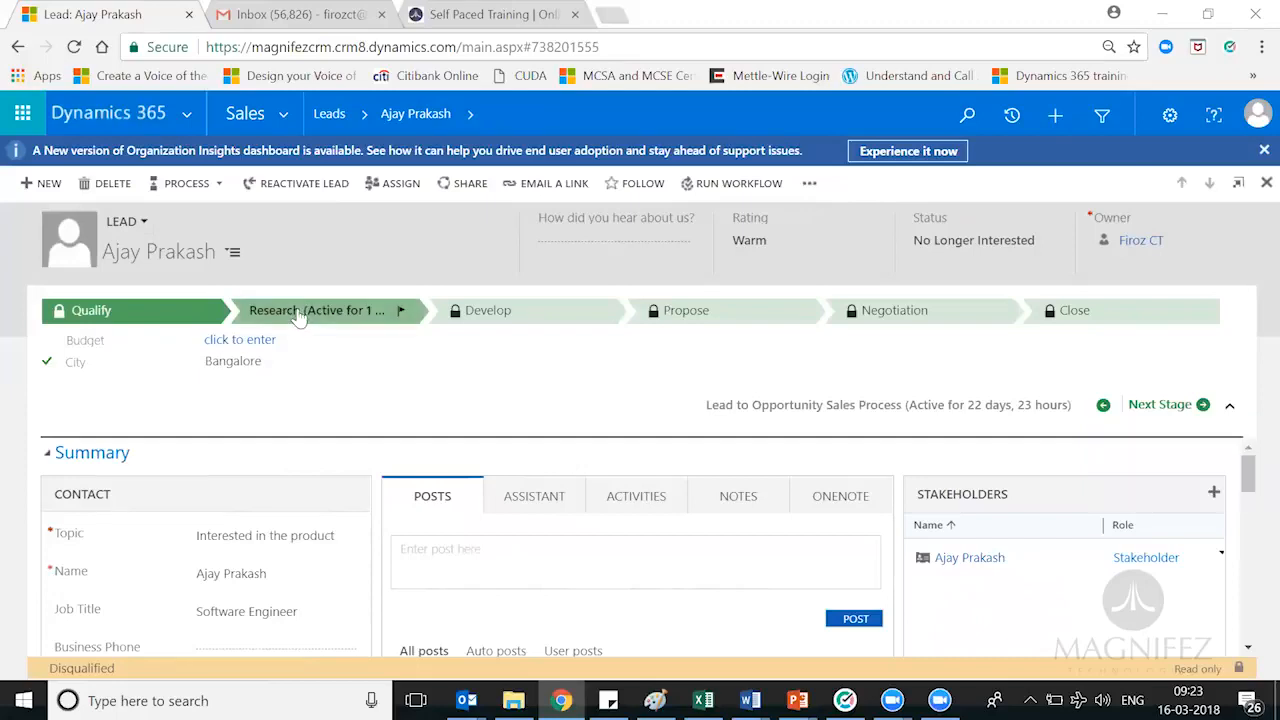
pyautogui.click(145, 316)
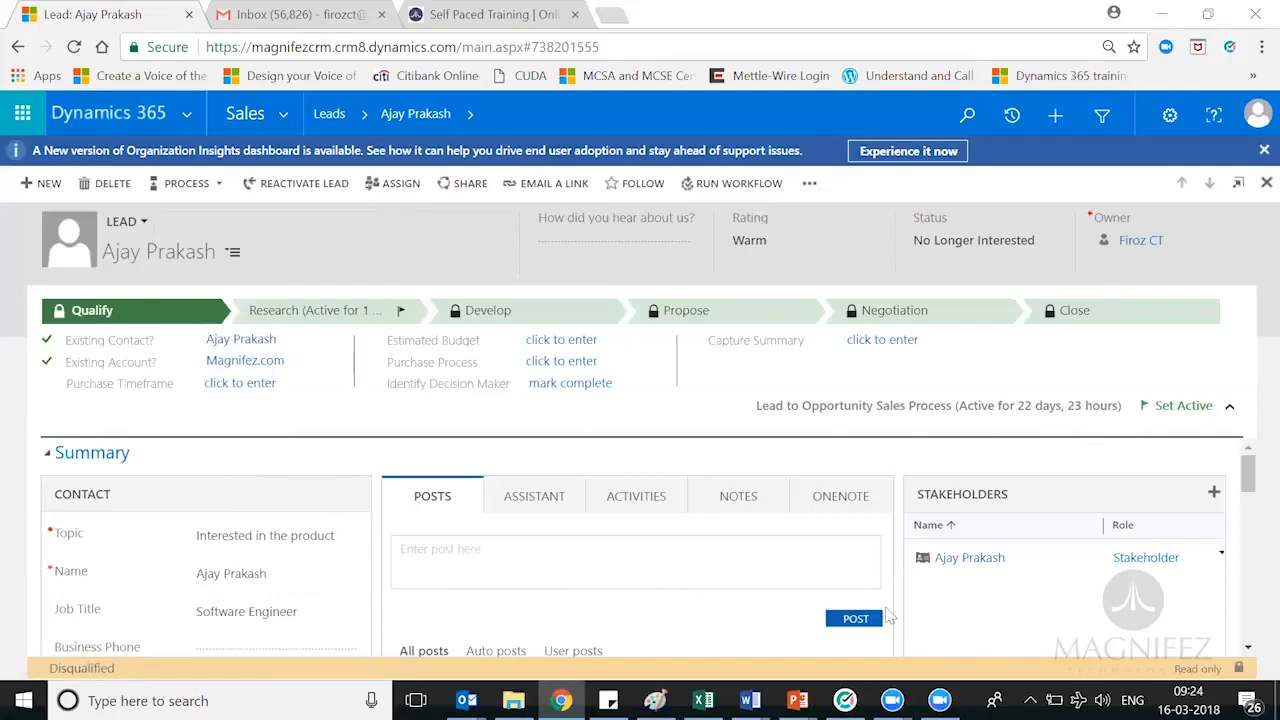
# Switch to the PowerPoint slide show, advance to the Working with Lead to Opportunity BPF slide, and return to Dynamics 365.
pyautogui.moveTo(797, 702)
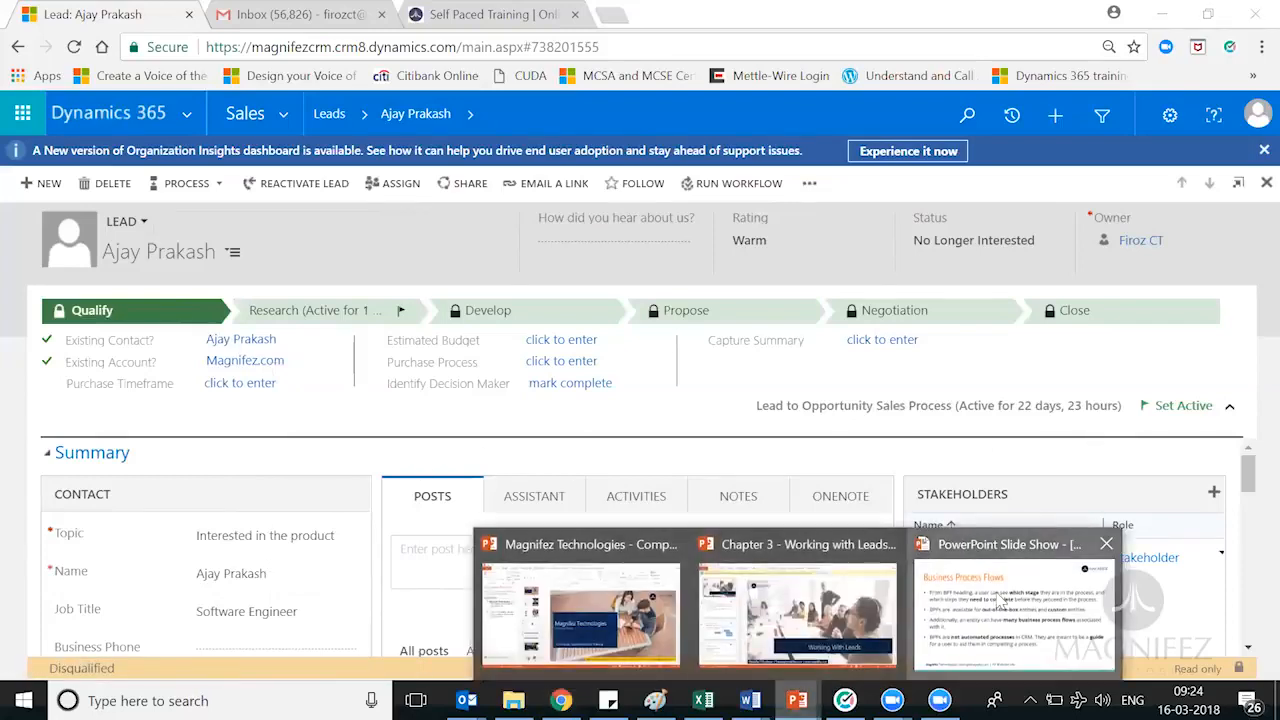
pyautogui.click(1015, 605)
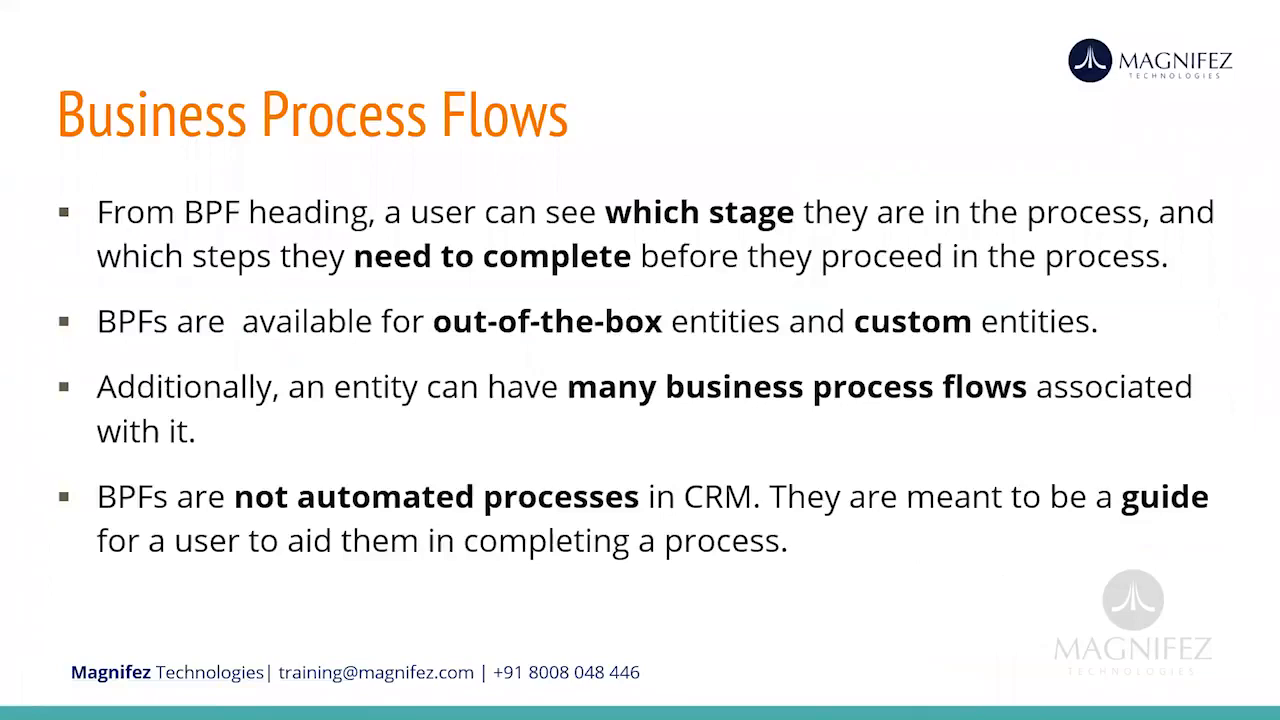
pyautogui.press('Right')
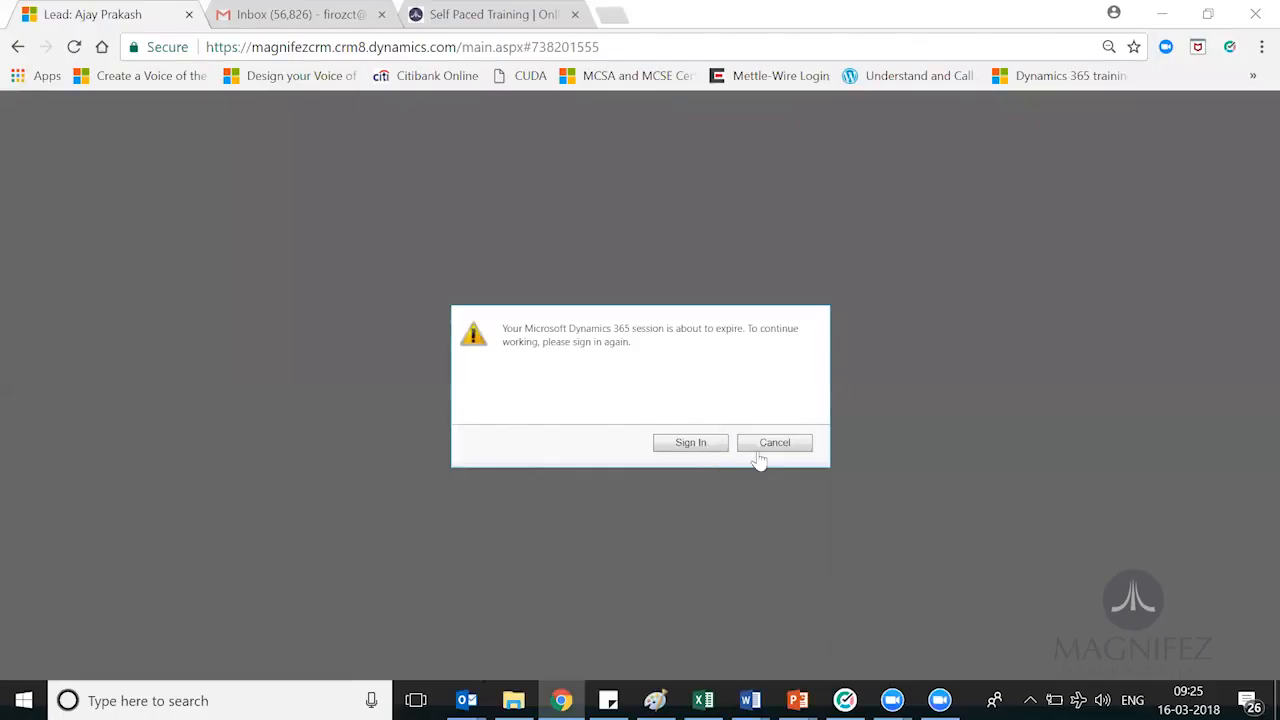
pyautogui.click(757, 452)
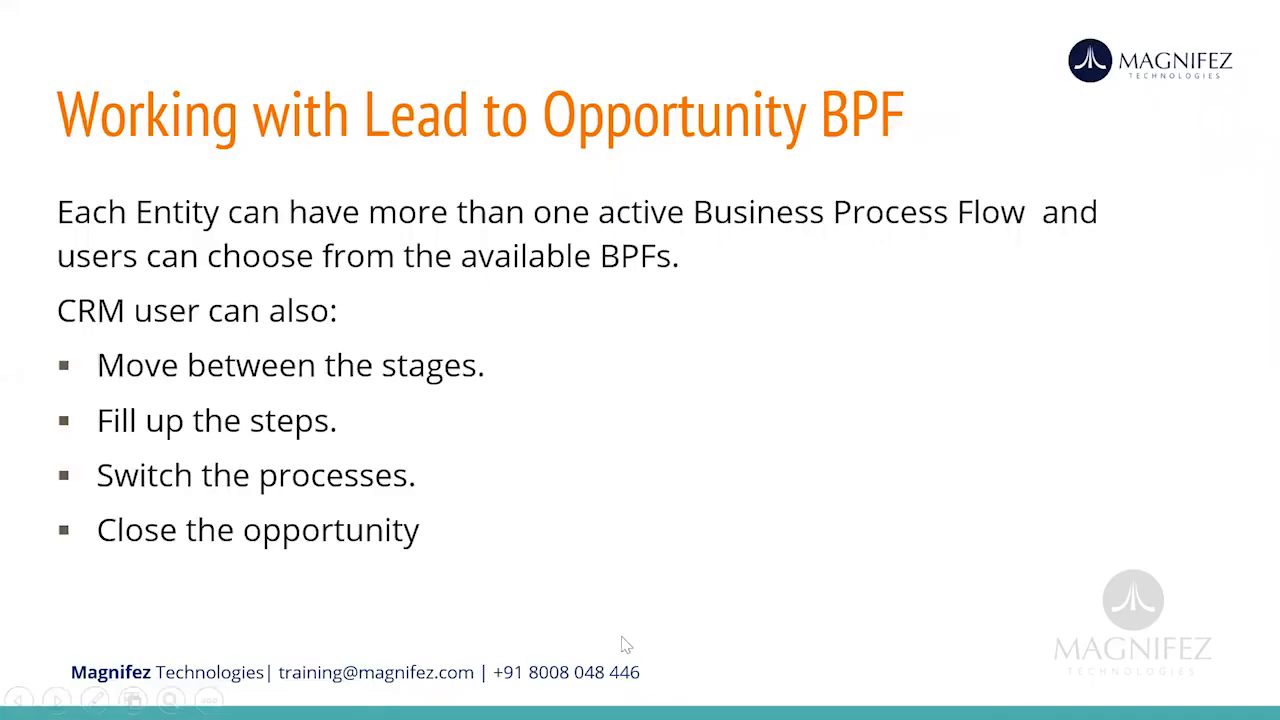
pyautogui.hotkey('alt', 'Tab')
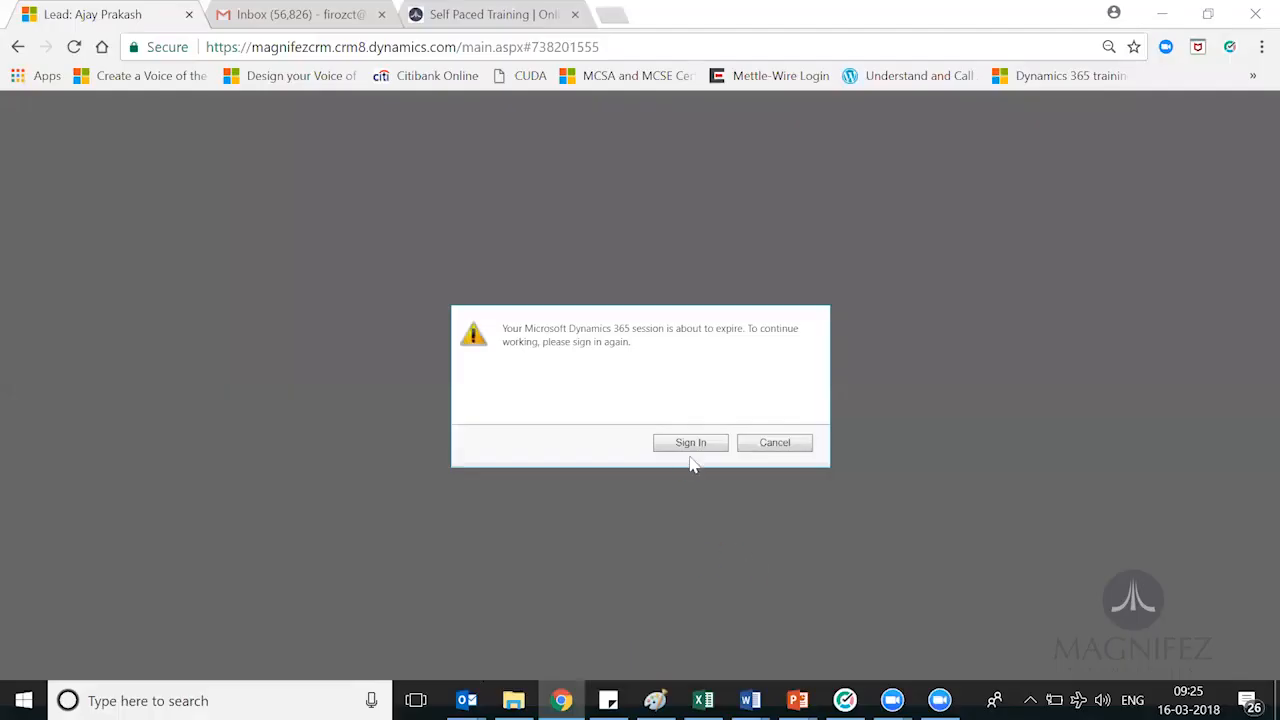
# Sign in to Dynamics 365 again with the first listed account and its password, and close the sign-in window.
pyautogui.click(688, 447)
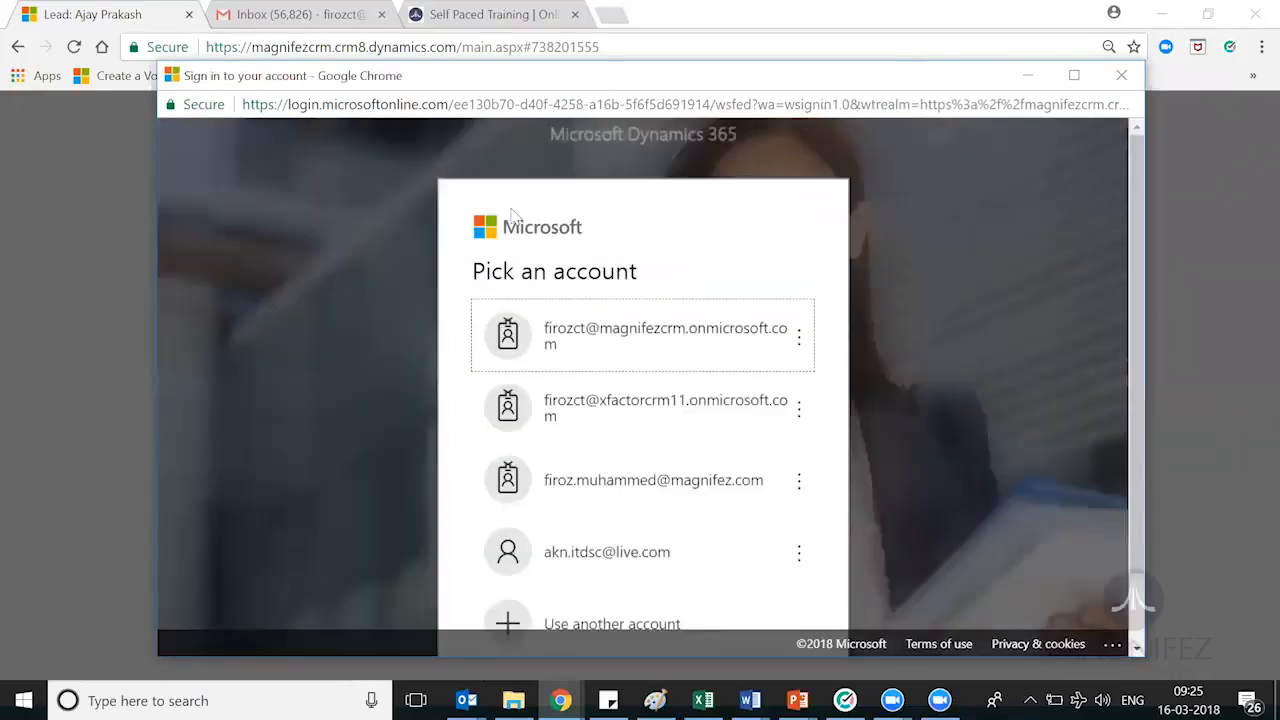
pyautogui.click(676, 356)
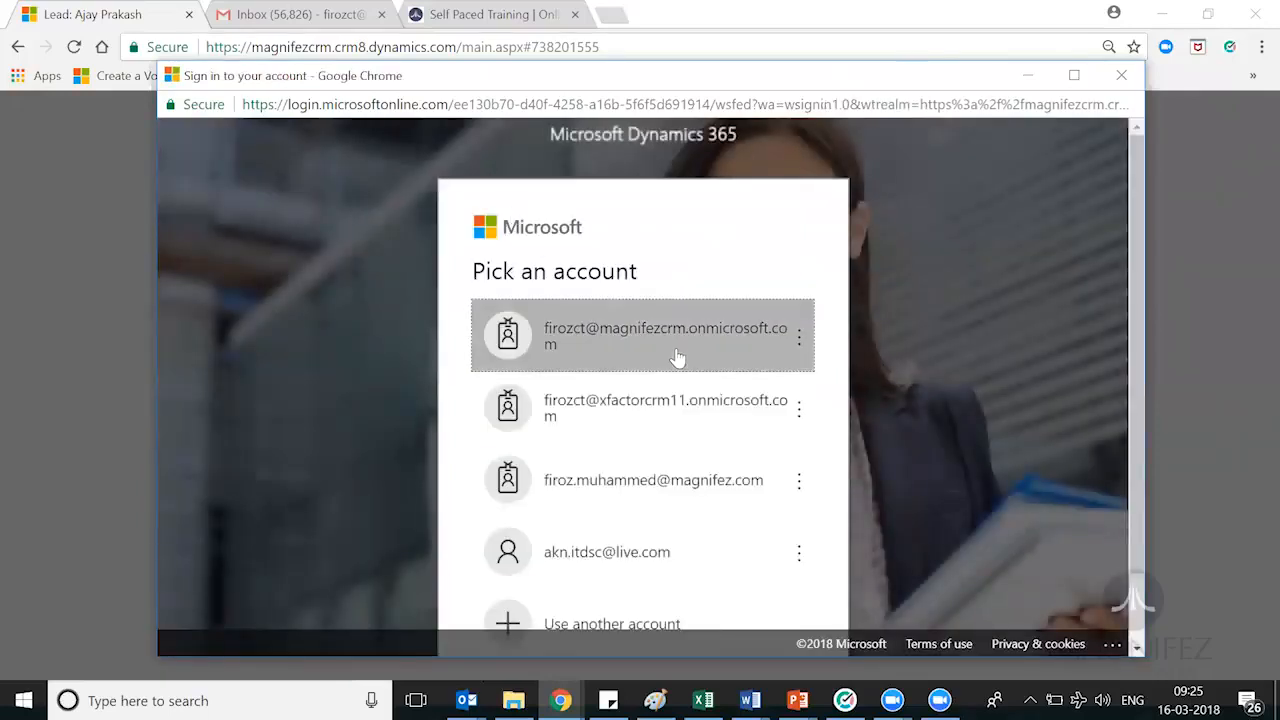
pyautogui.write('•••••••••••••')
pyautogui.click(681, 471)
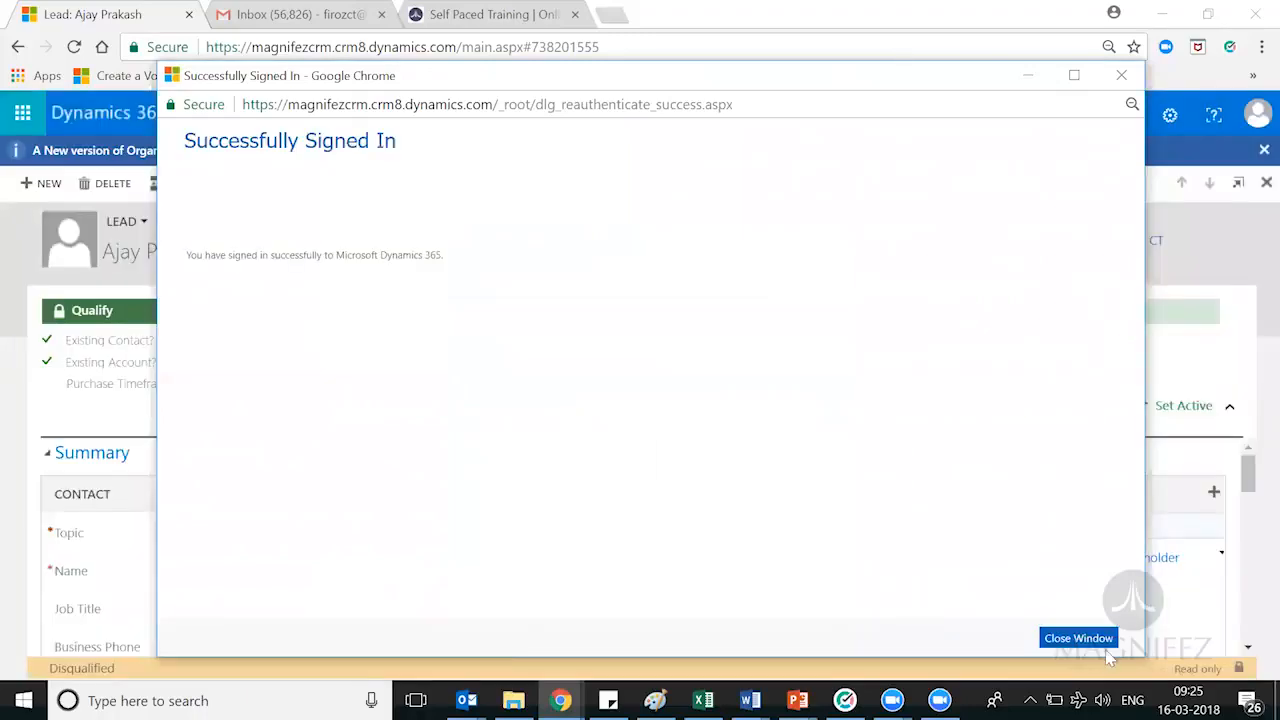
pyautogui.click(1080, 638)
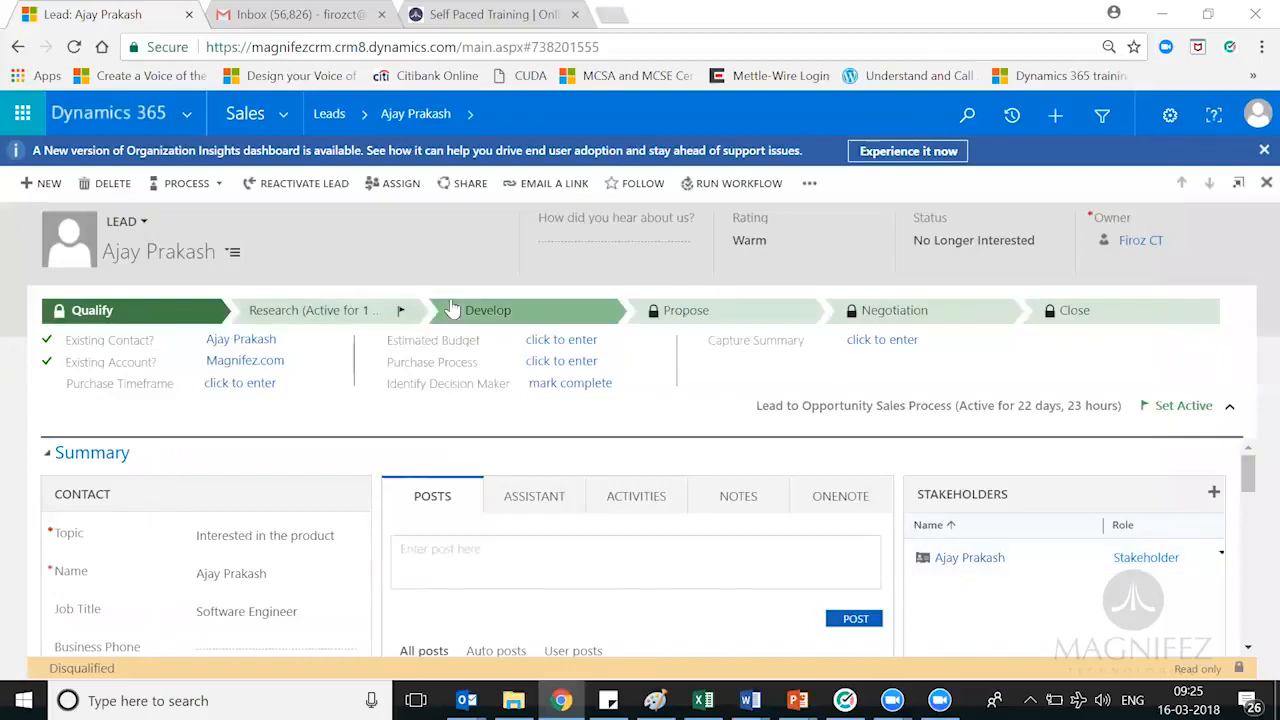
# Switch the lead's business process to Advanced Lead to Opportunity Sales Process.
pyautogui.click(187, 183)
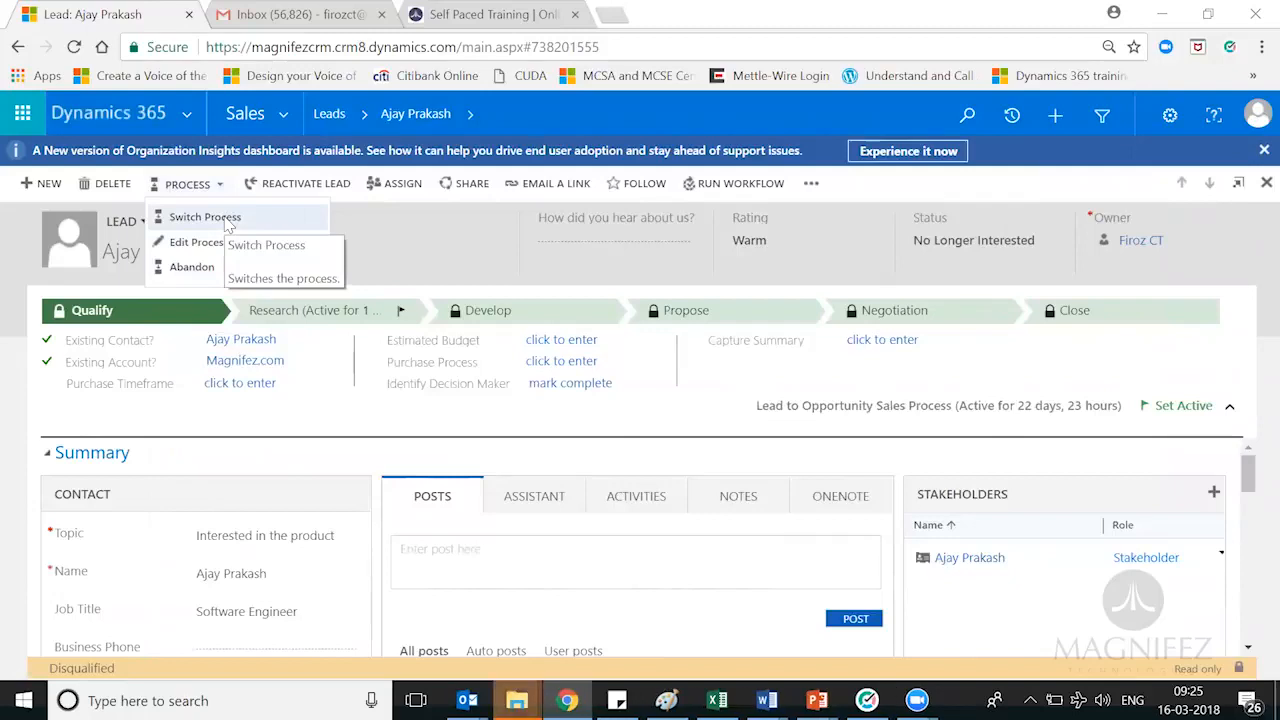
pyautogui.click(205, 217)
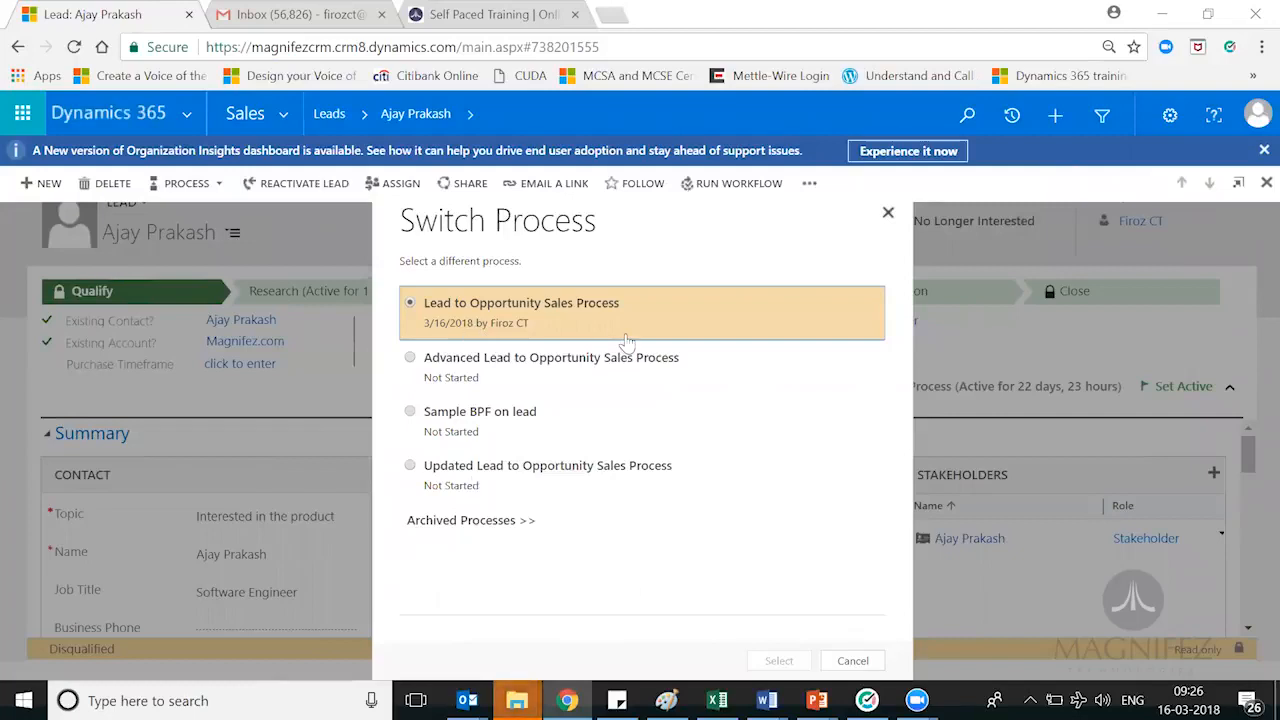
pyautogui.click(411, 360)
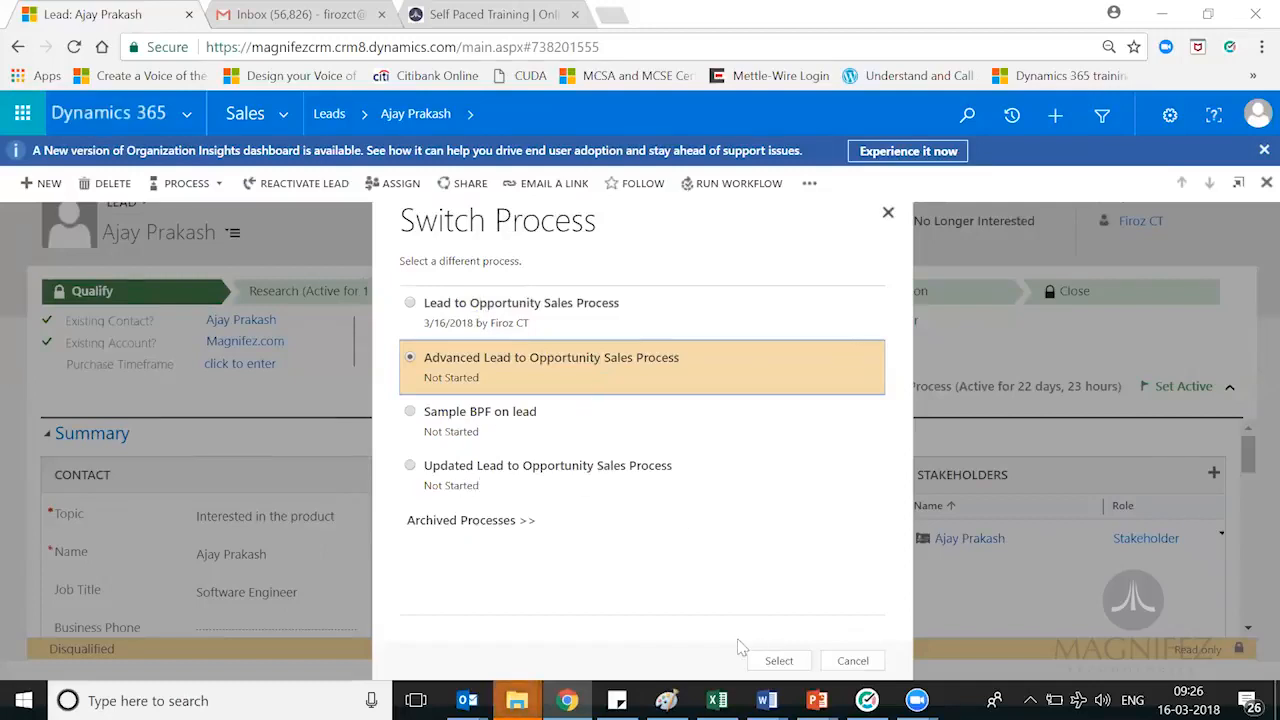
pyautogui.click(777, 666)
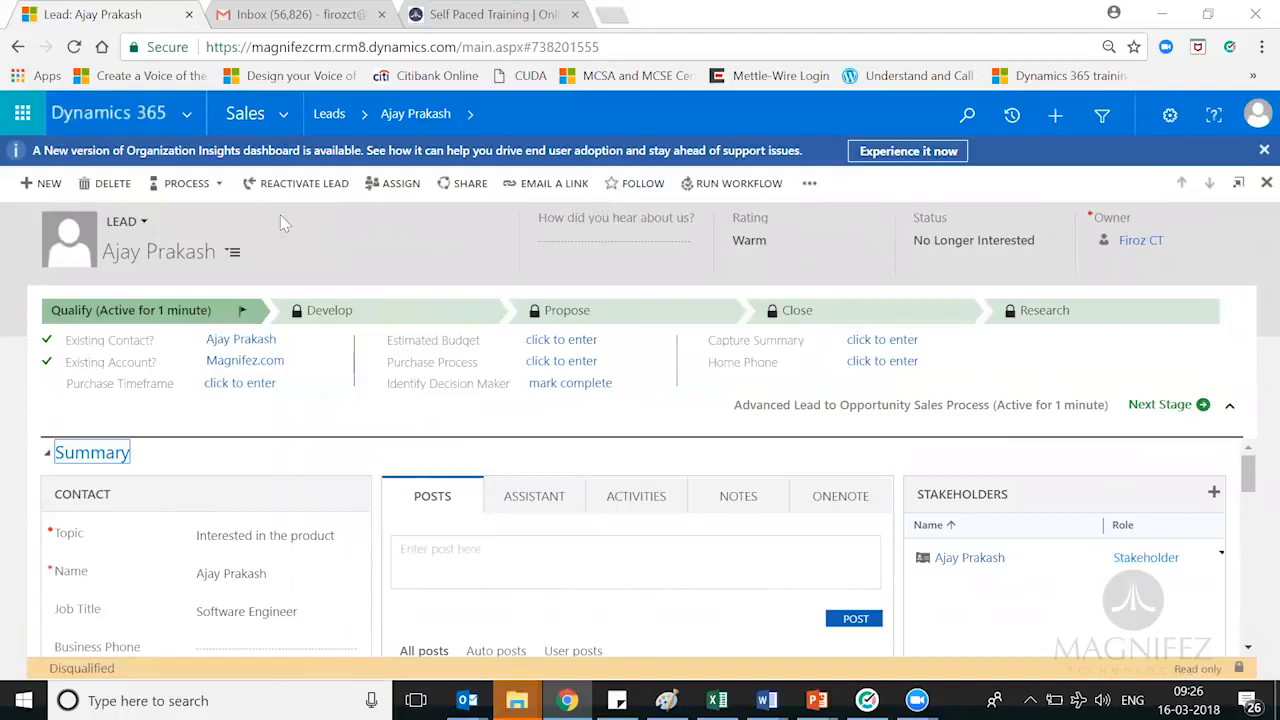
# Switch the lead's business process back to Lead to Opportunity Sales Process.
pyautogui.click(224, 186)
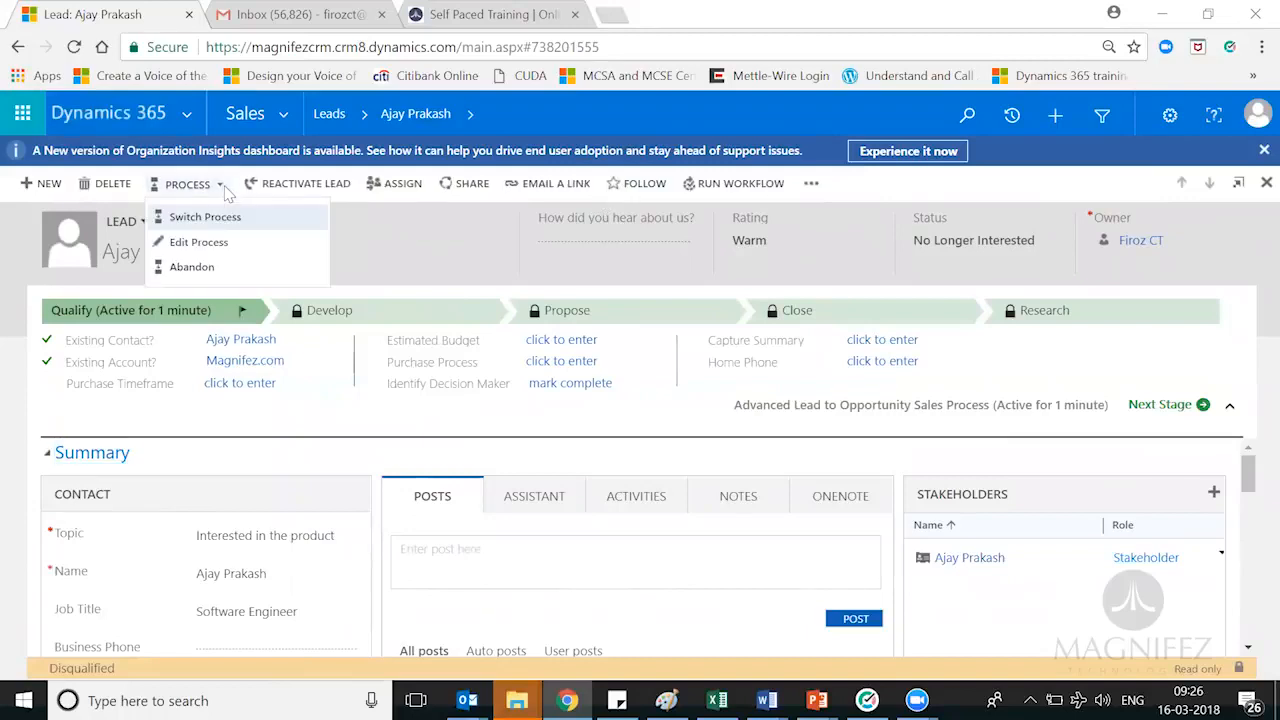
pyautogui.click(205, 217)
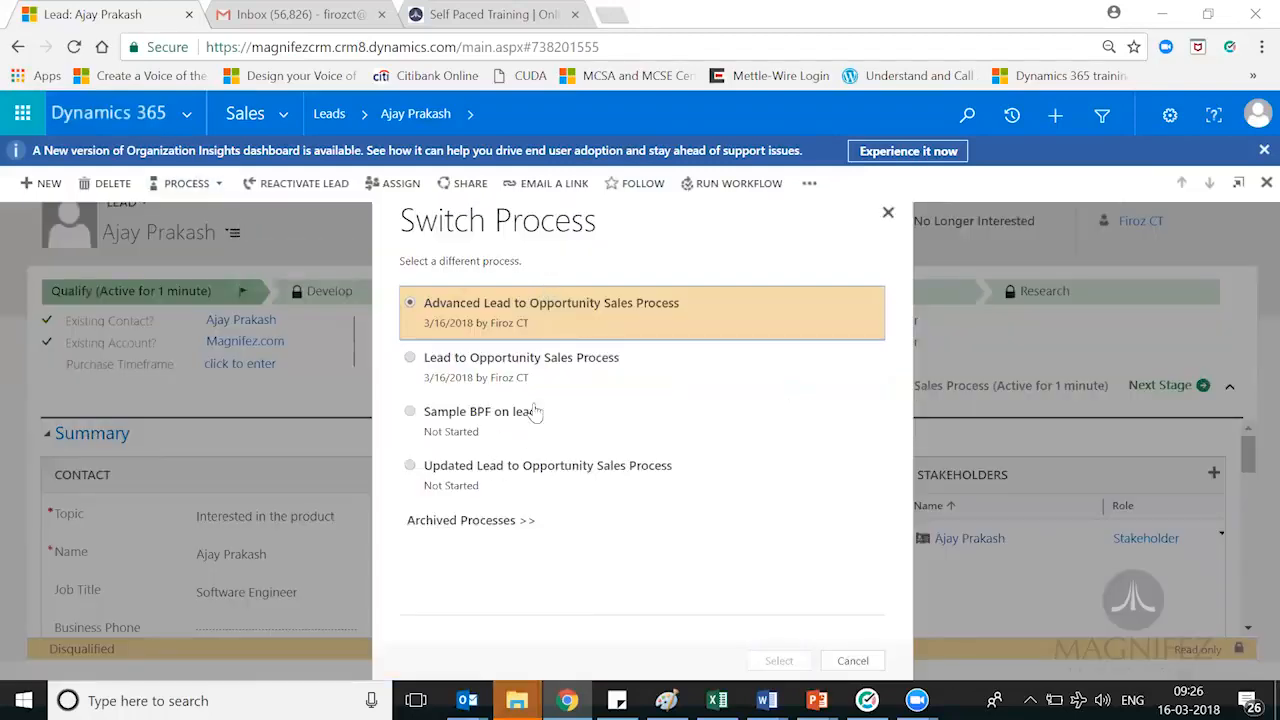
pyautogui.click(470, 352)
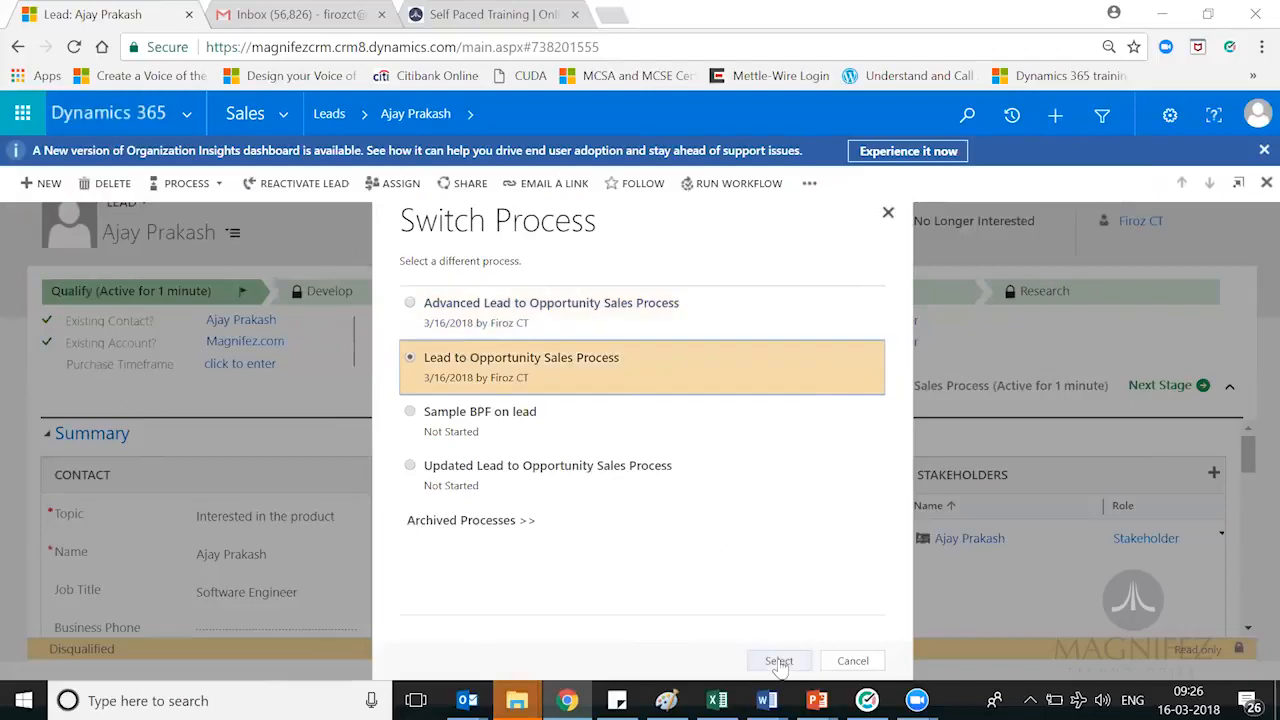
pyautogui.click(776, 660)
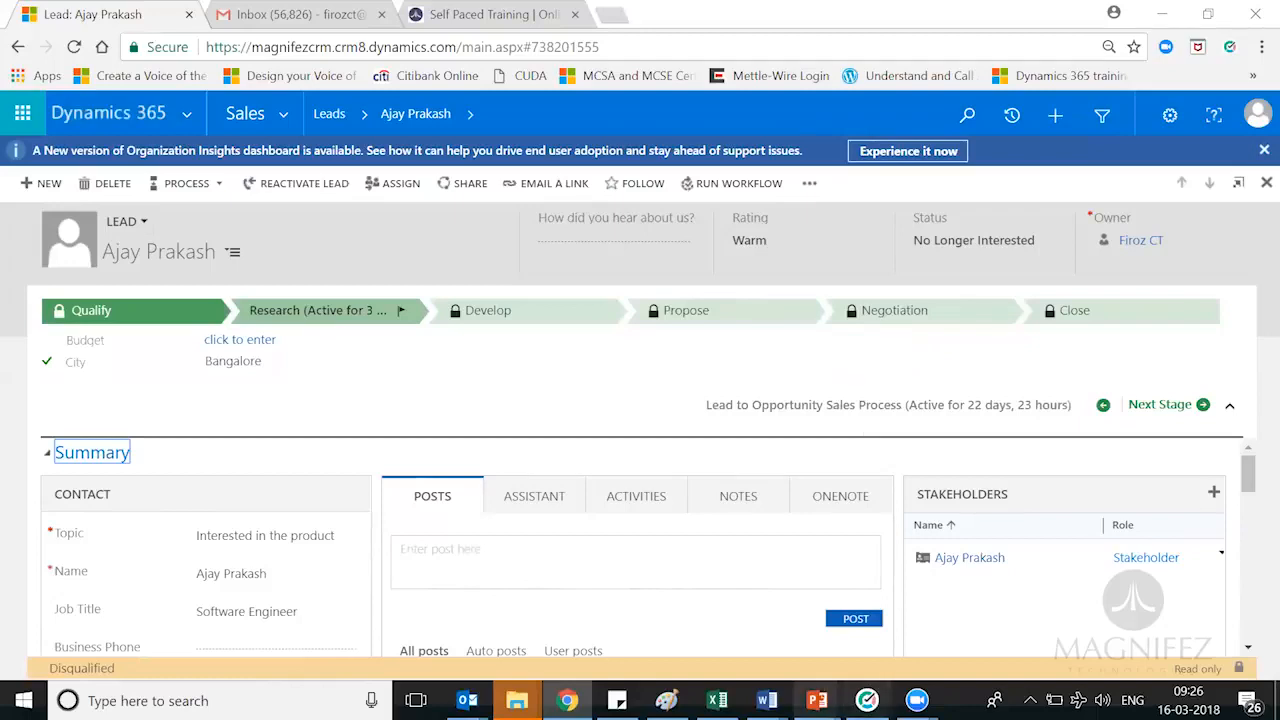
# Switch to PowerPoint and show the Working with Opportunities slide show.
pyautogui.moveTo(817, 700)
pyautogui.click(965, 605)
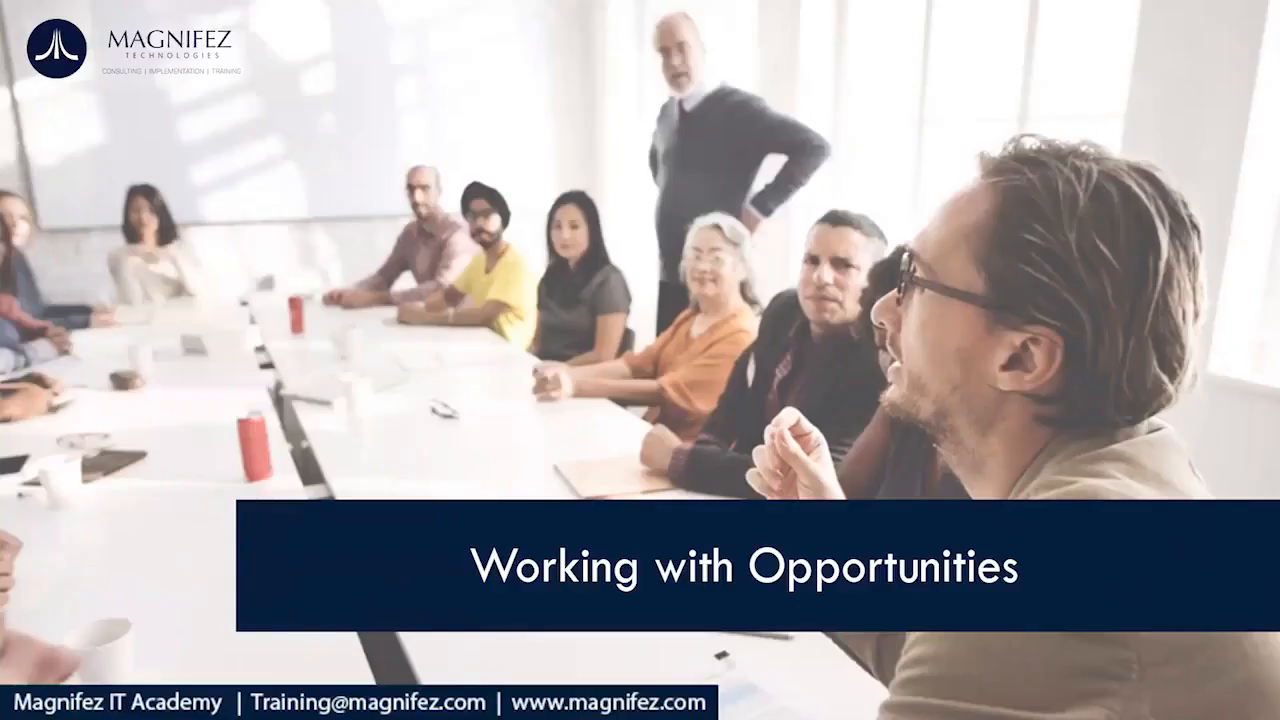
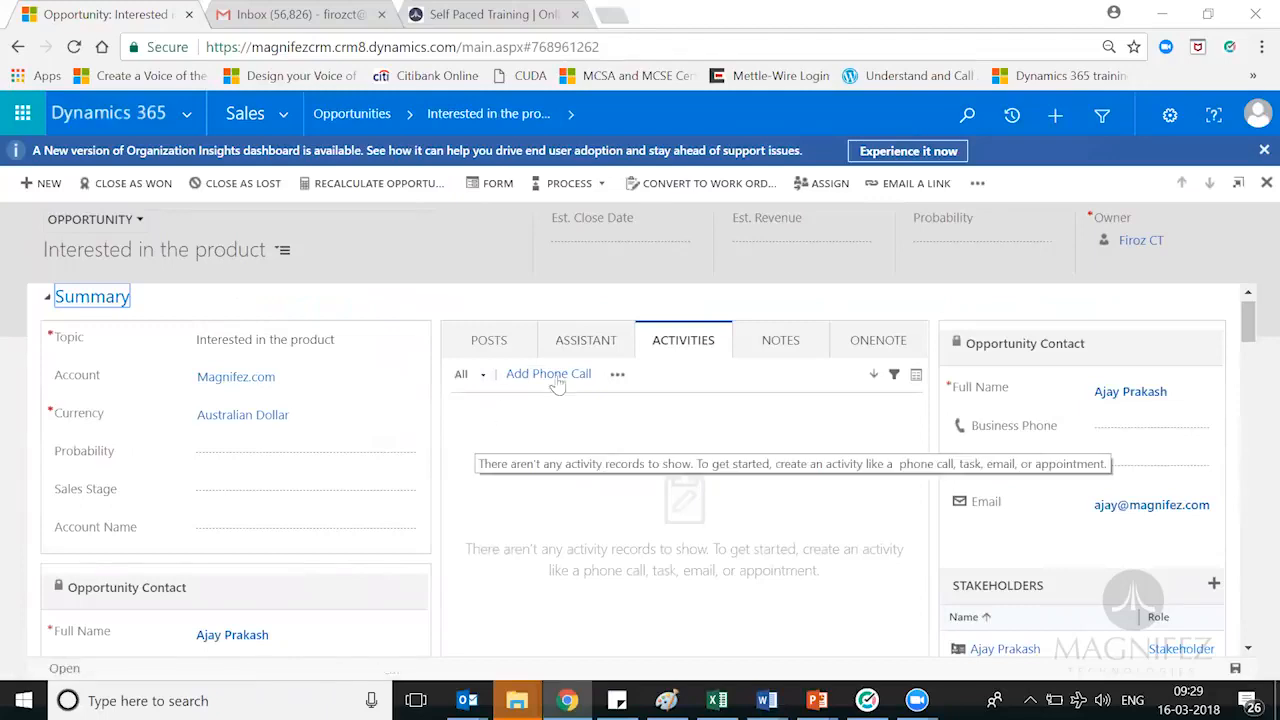
# In the opportunity's Summary section, set Probability to 50 and Sales Stage to Qualify.
pyautogui.scroll(-10, 1252, 318)
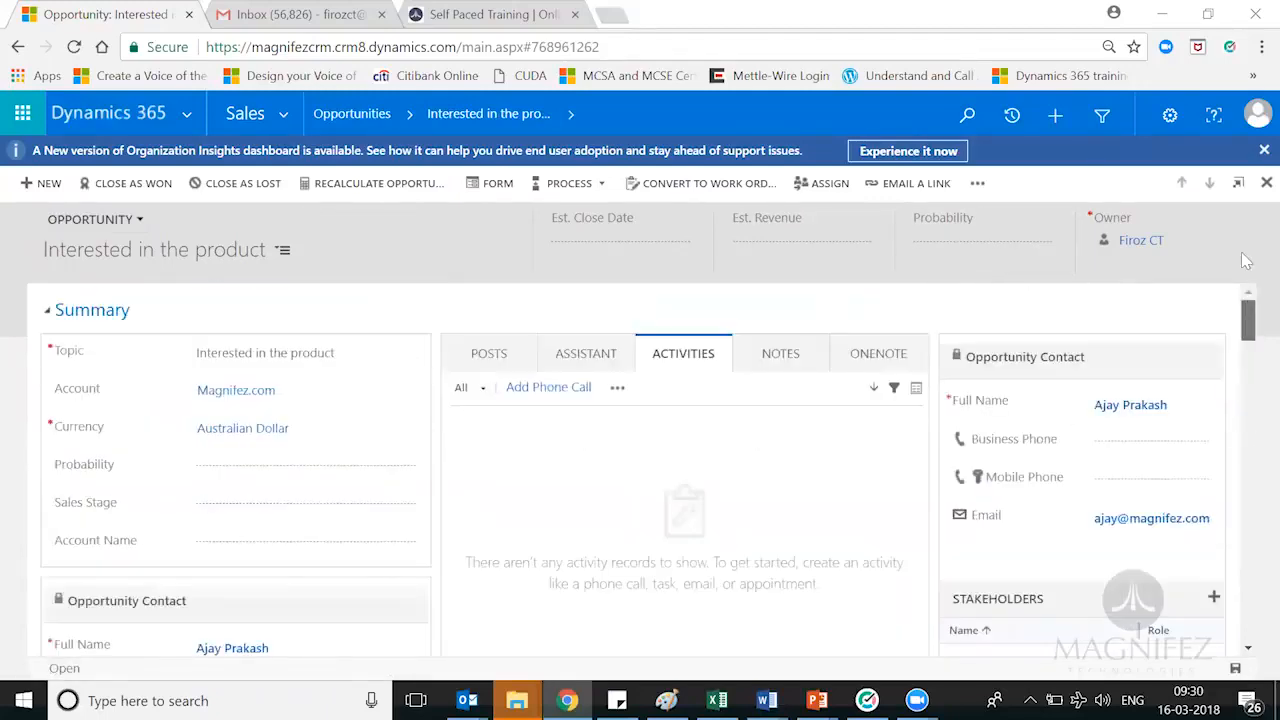
pyautogui.scroll(-10, 1250, 378)
pyautogui.moveTo(1246, 382); pyautogui.dragTo(1228, 311)
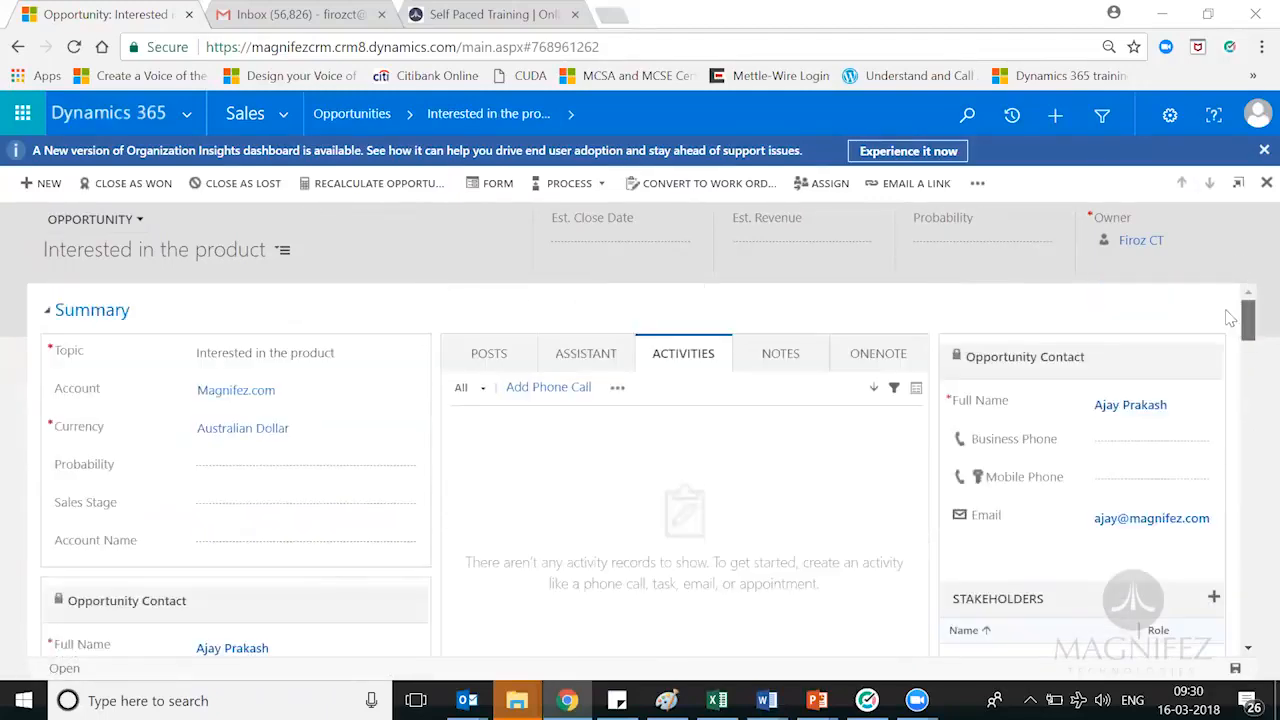
pyautogui.click(334, 353)
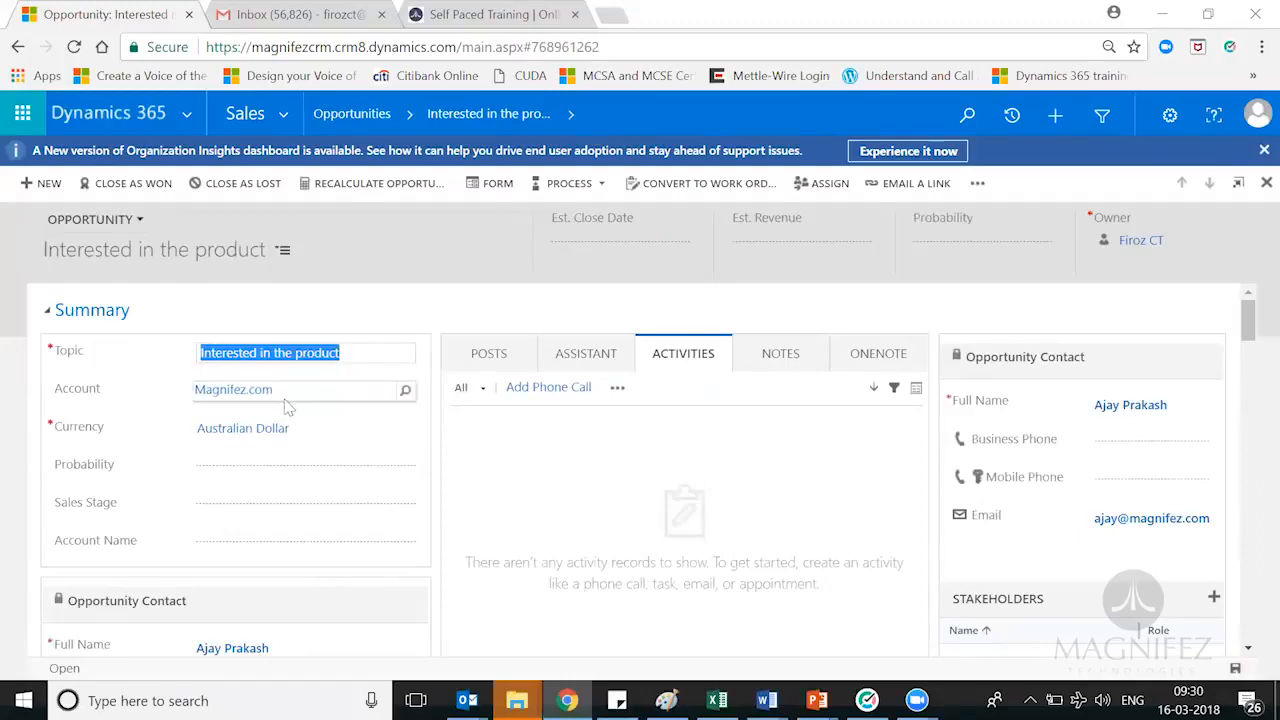
pyautogui.click(260, 464)
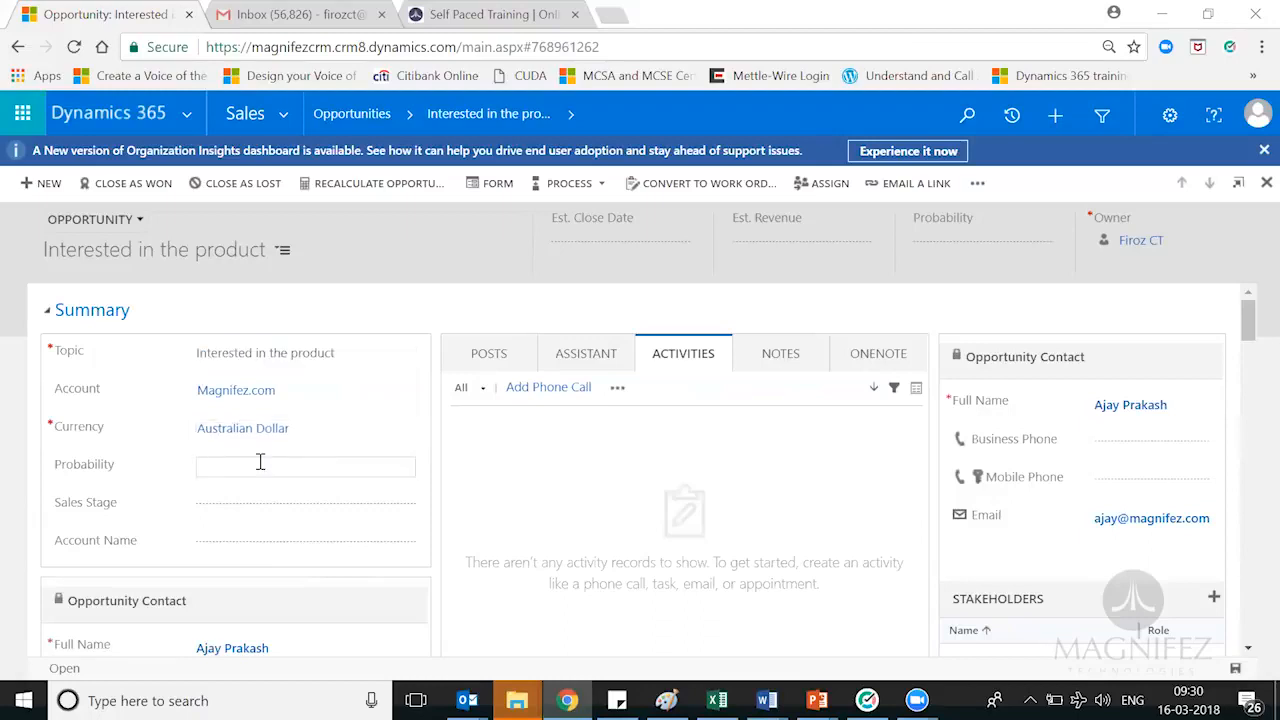
pyautogui.write('50')
pyautogui.click(213, 510)
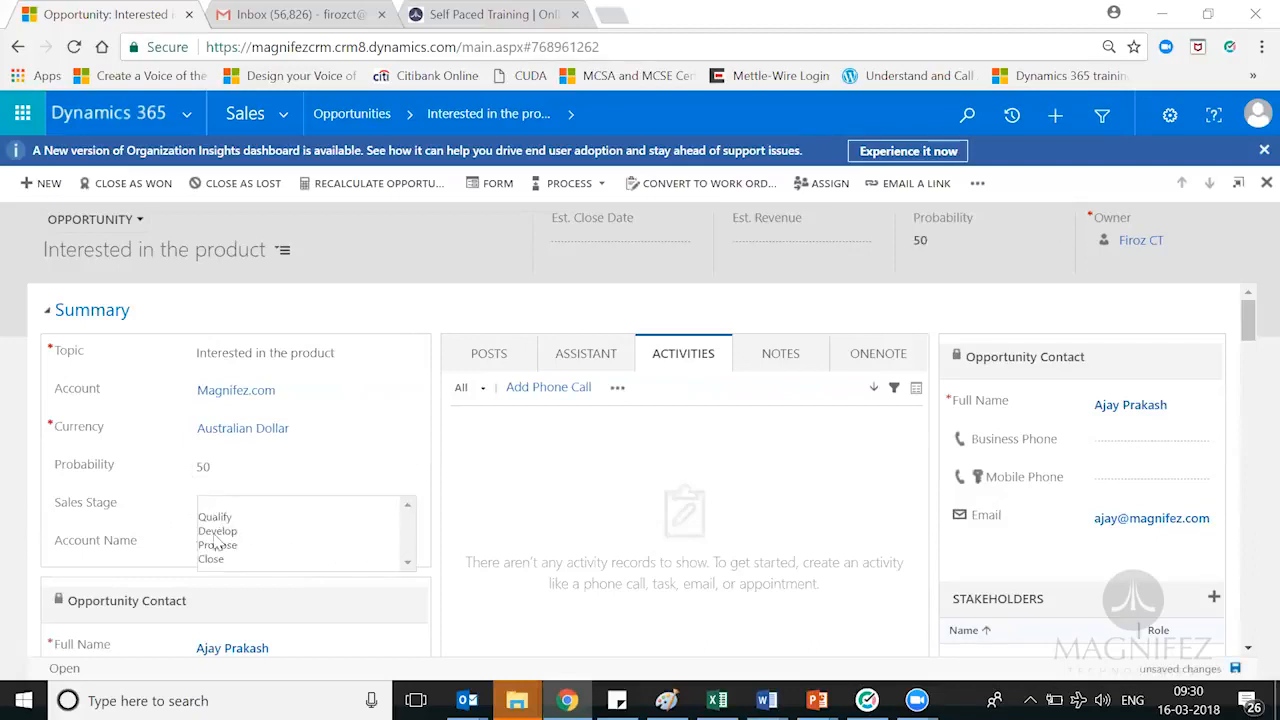
pyautogui.click(232, 518)
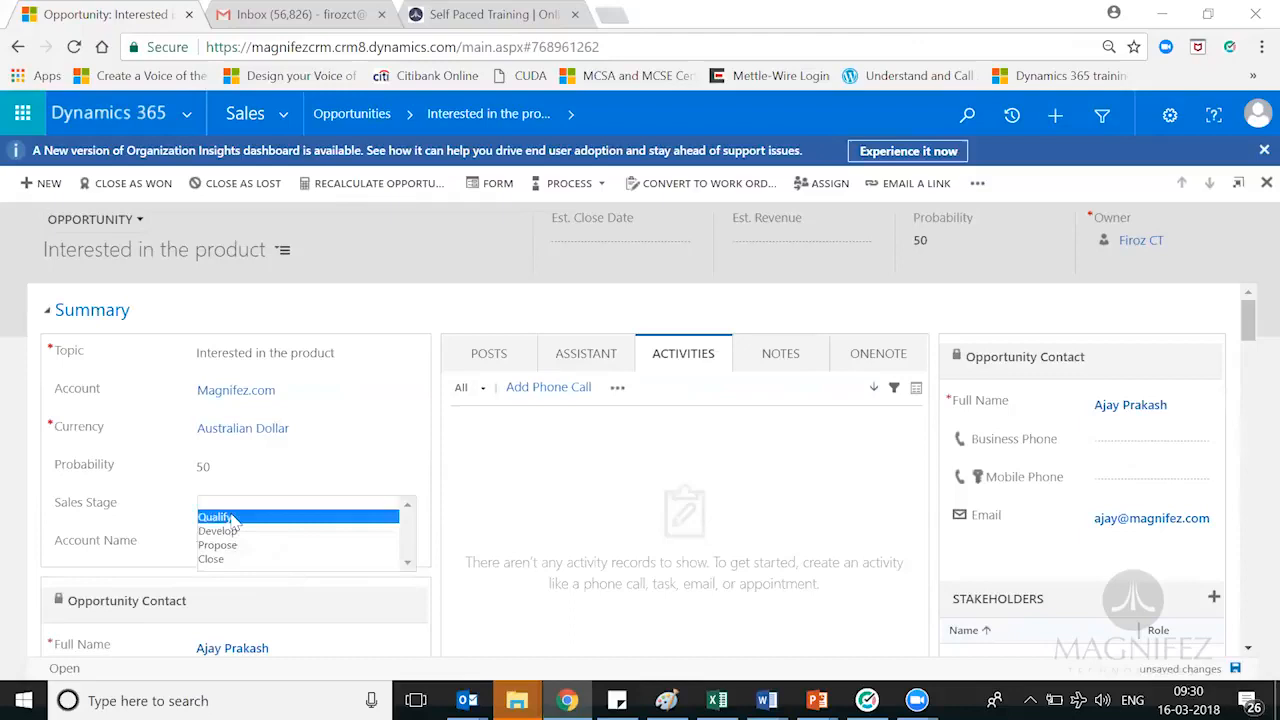
pyautogui.click(232, 518)
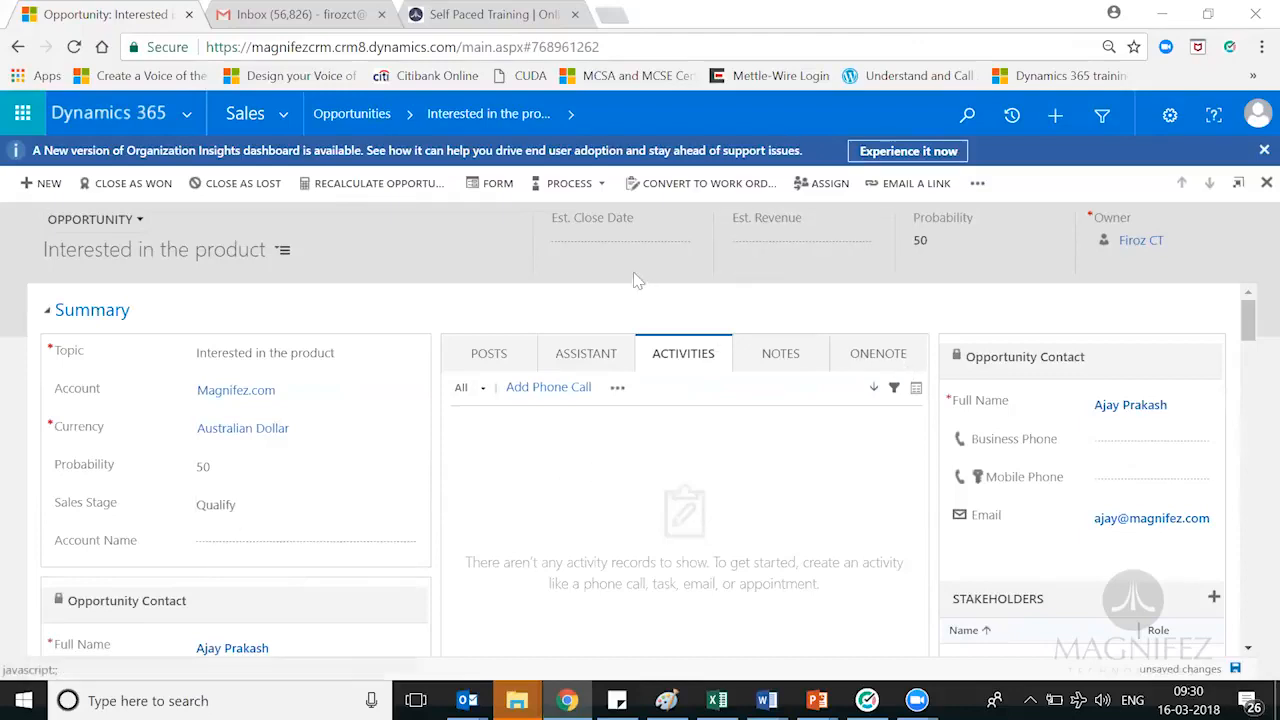
# Set the opportunity's Est. Close Date to 31-03-2018 and its Est. Revenue to 40000.
pyautogui.click(621, 236)
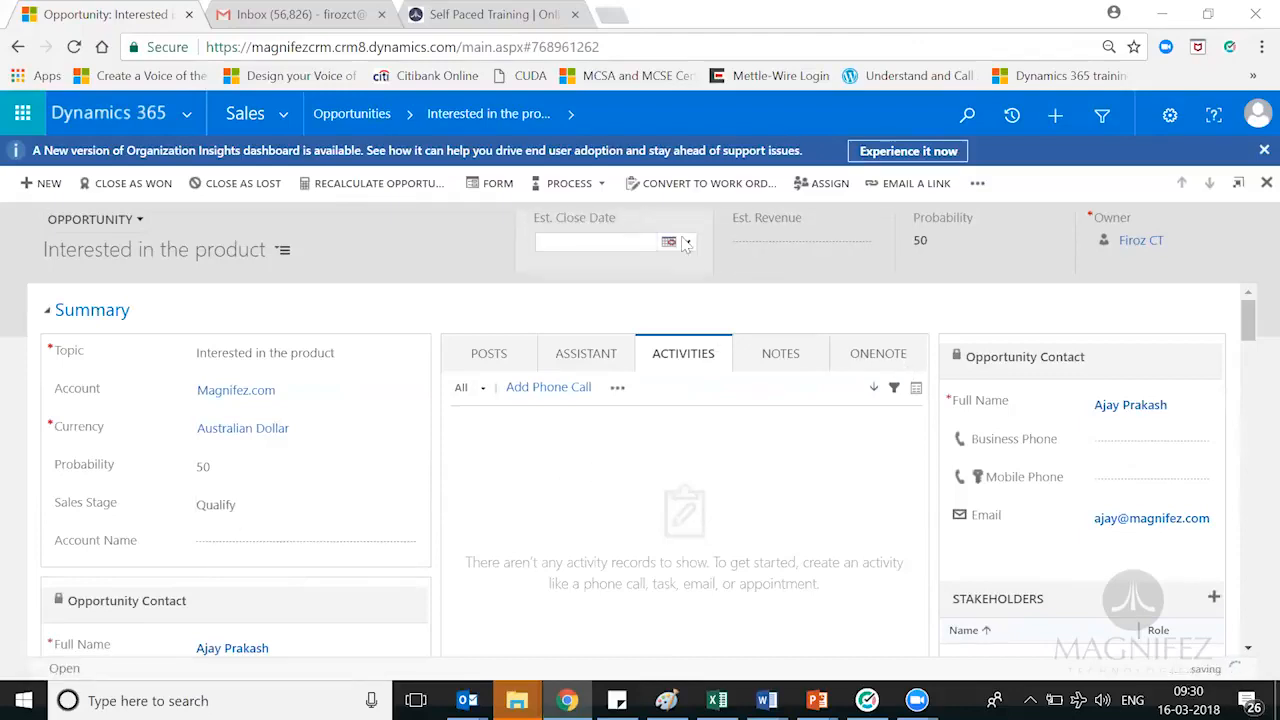
pyautogui.click(684, 243)
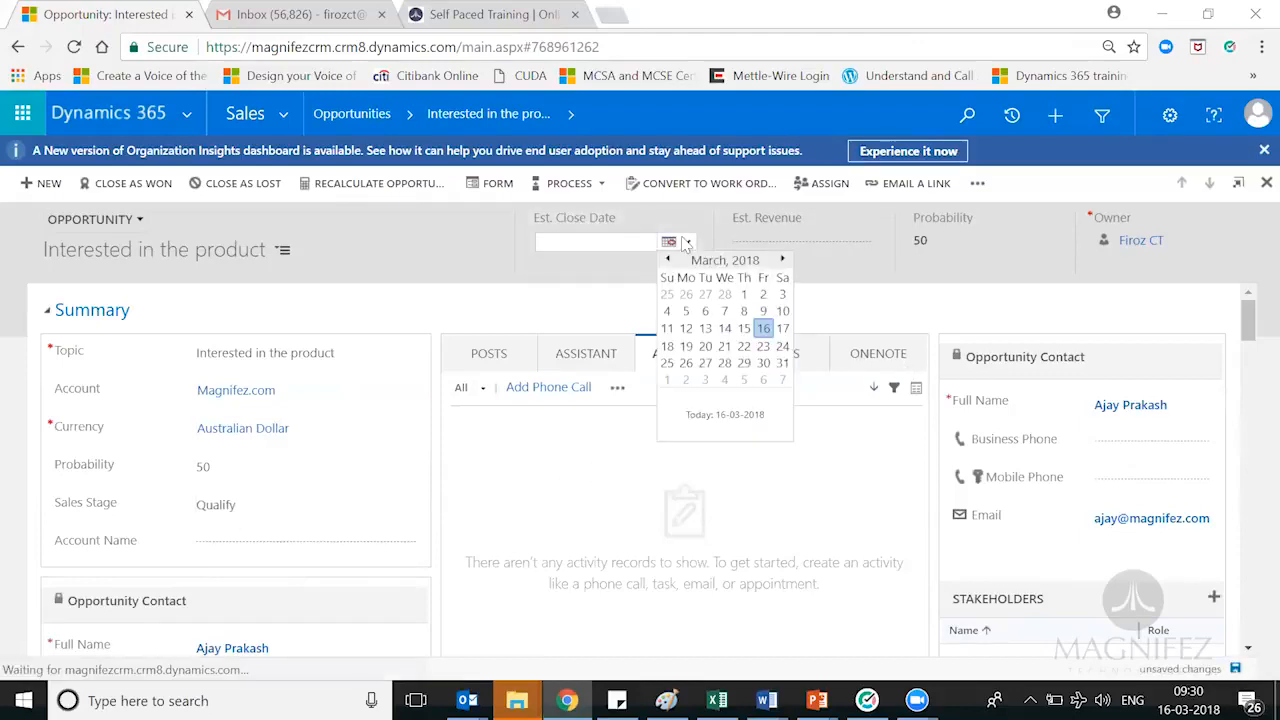
pyautogui.click(782, 362)
pyautogui.write('40000')
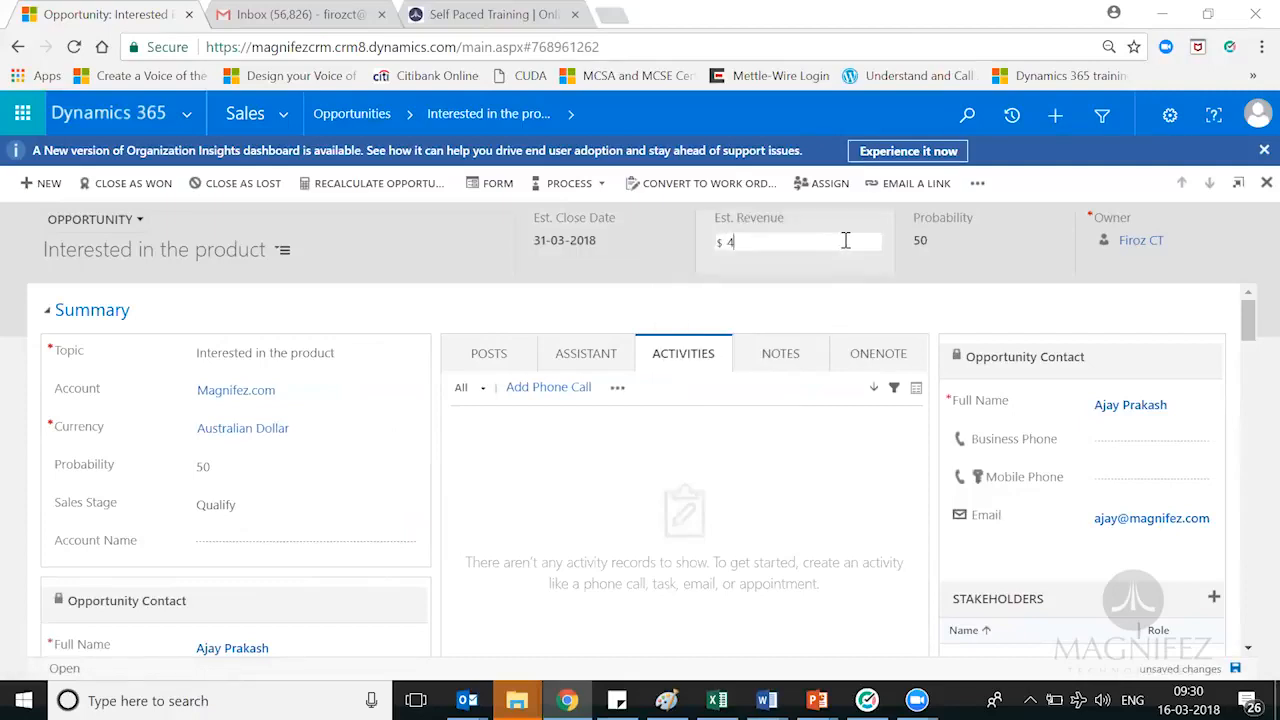
# Commit the Est. Revenue of 40000 in the opportunity's header.
pyautogui.click(755, 292)
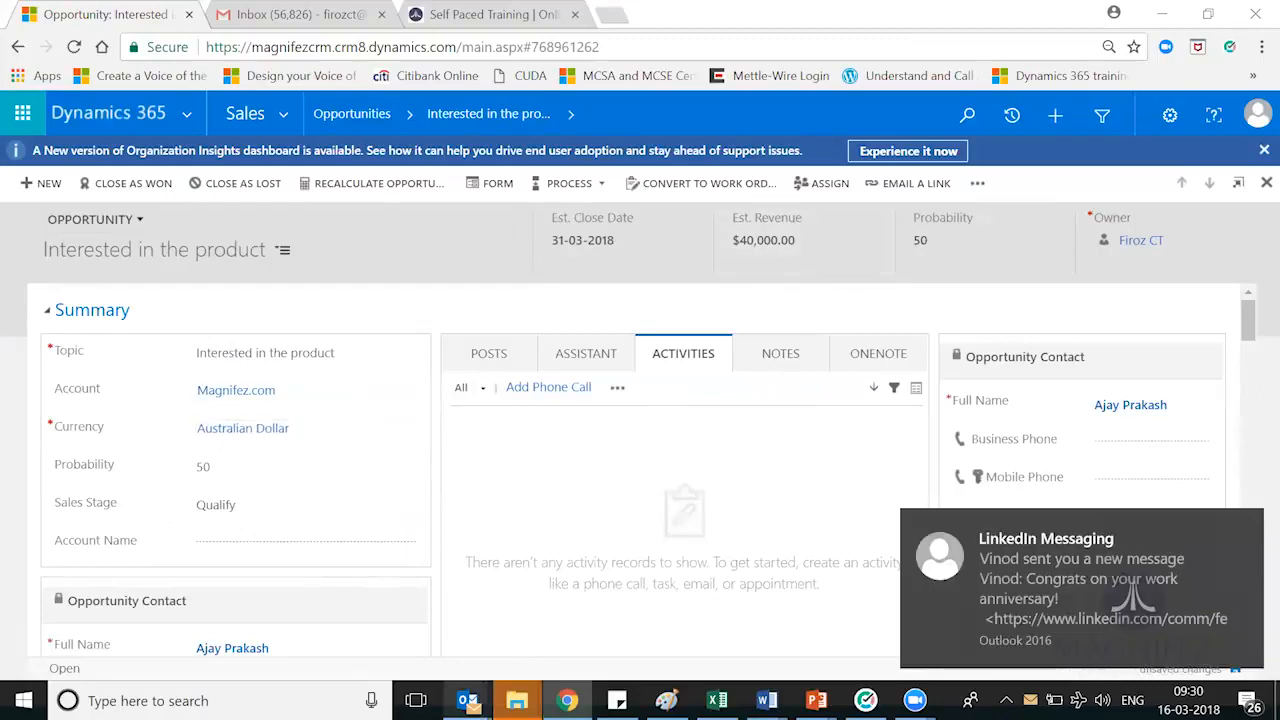
pyautogui.rightClick(467, 700)
pyautogui.click(485, 658)
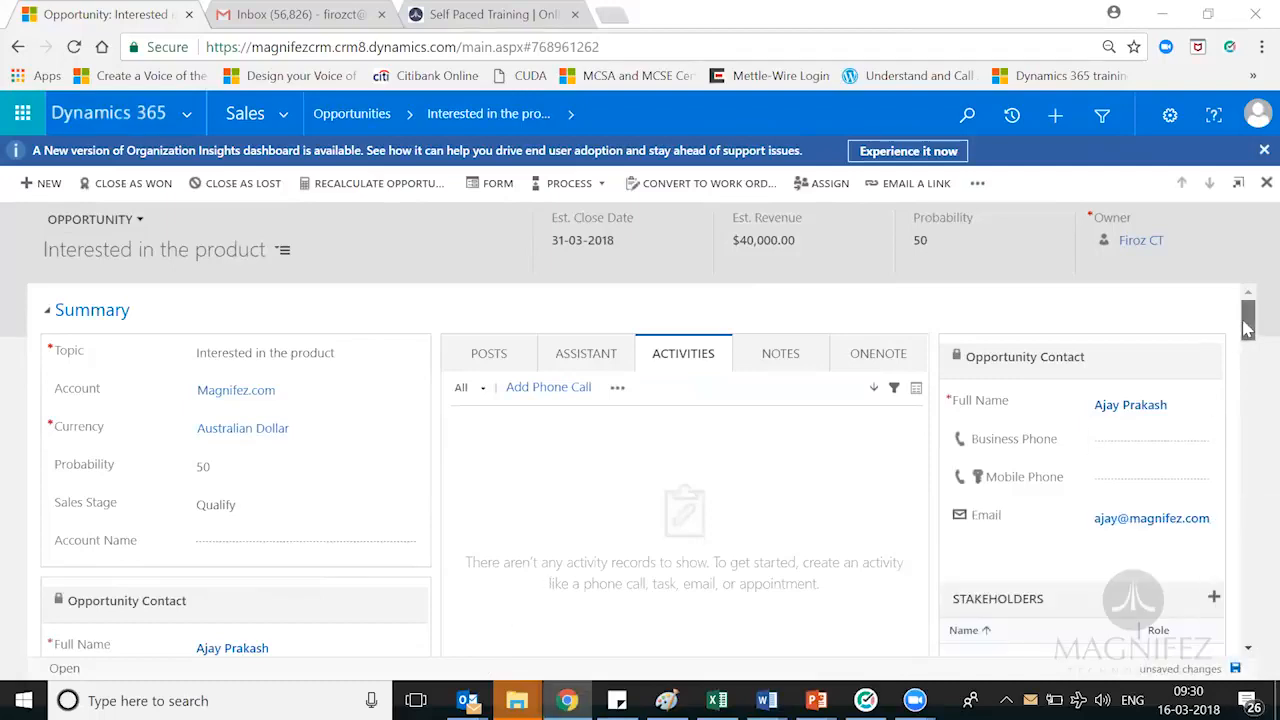
# Add the second and third suggested users to the opportunity's Sales Team.
pyautogui.scroll(-1, 1247, 325)
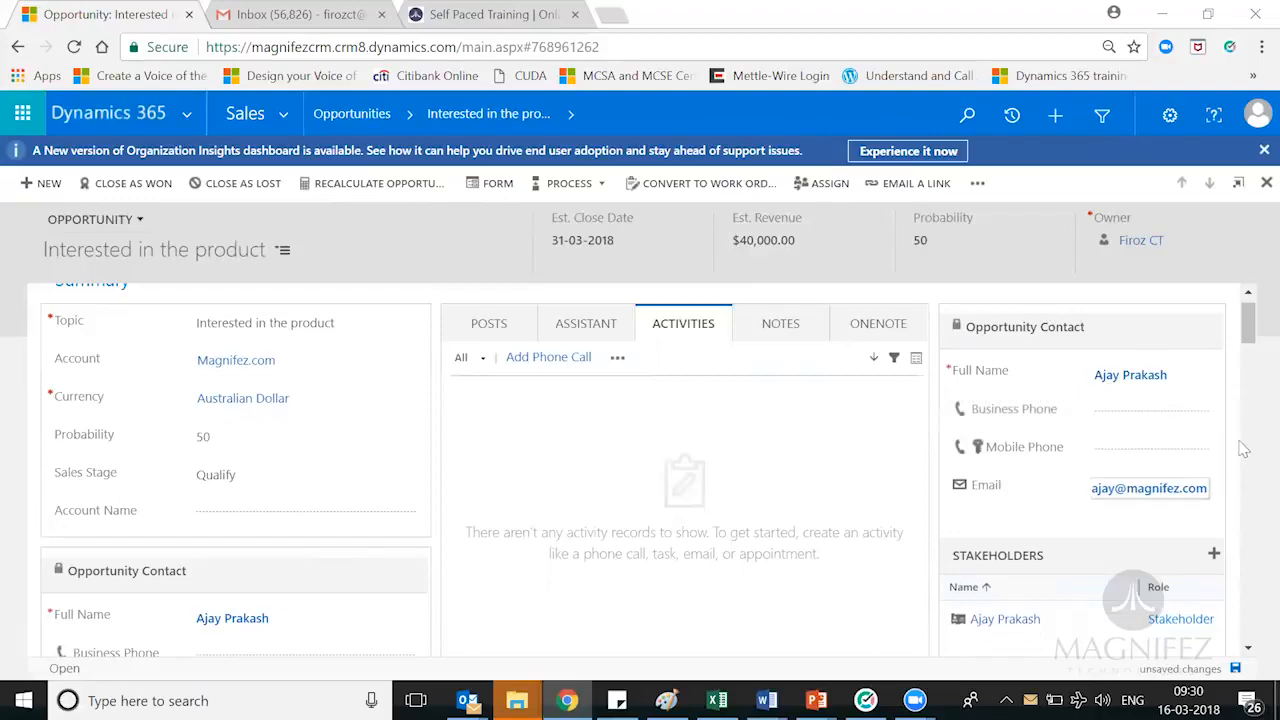
pyautogui.click(1248, 648)
pyautogui.scroll(-1, 1248, 650)
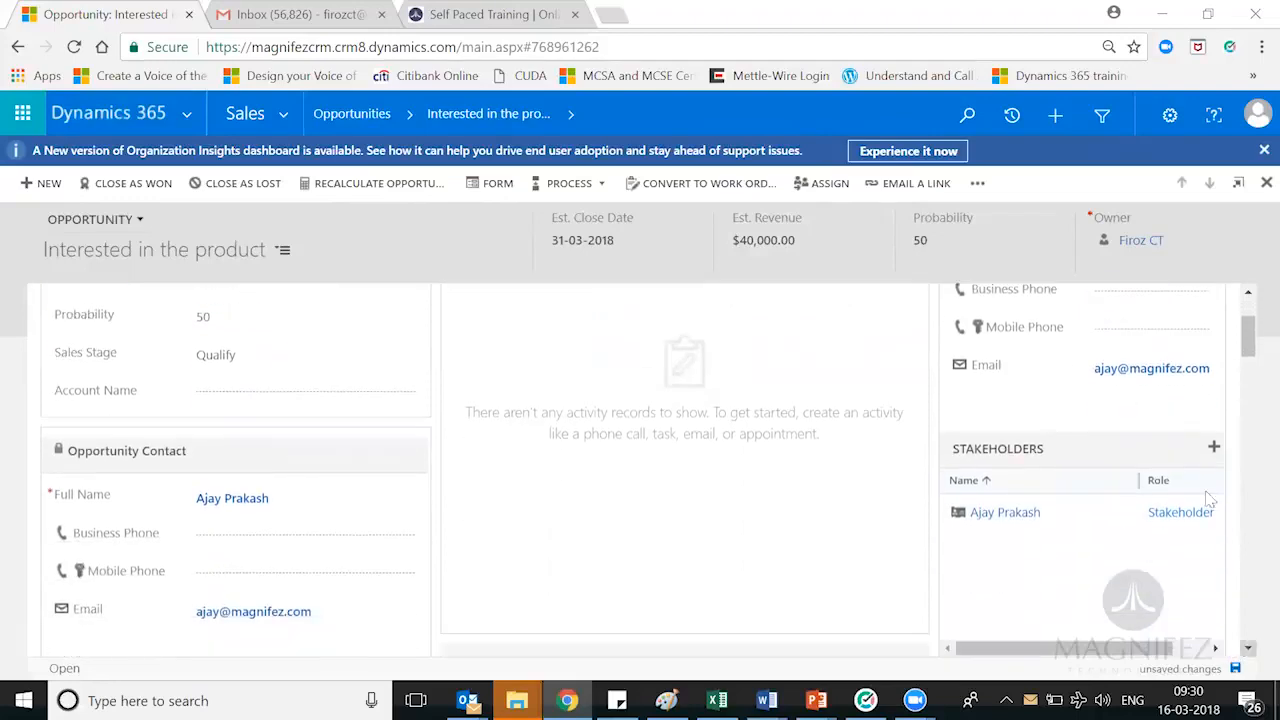
pyautogui.scroll(-3, 1252, 655)
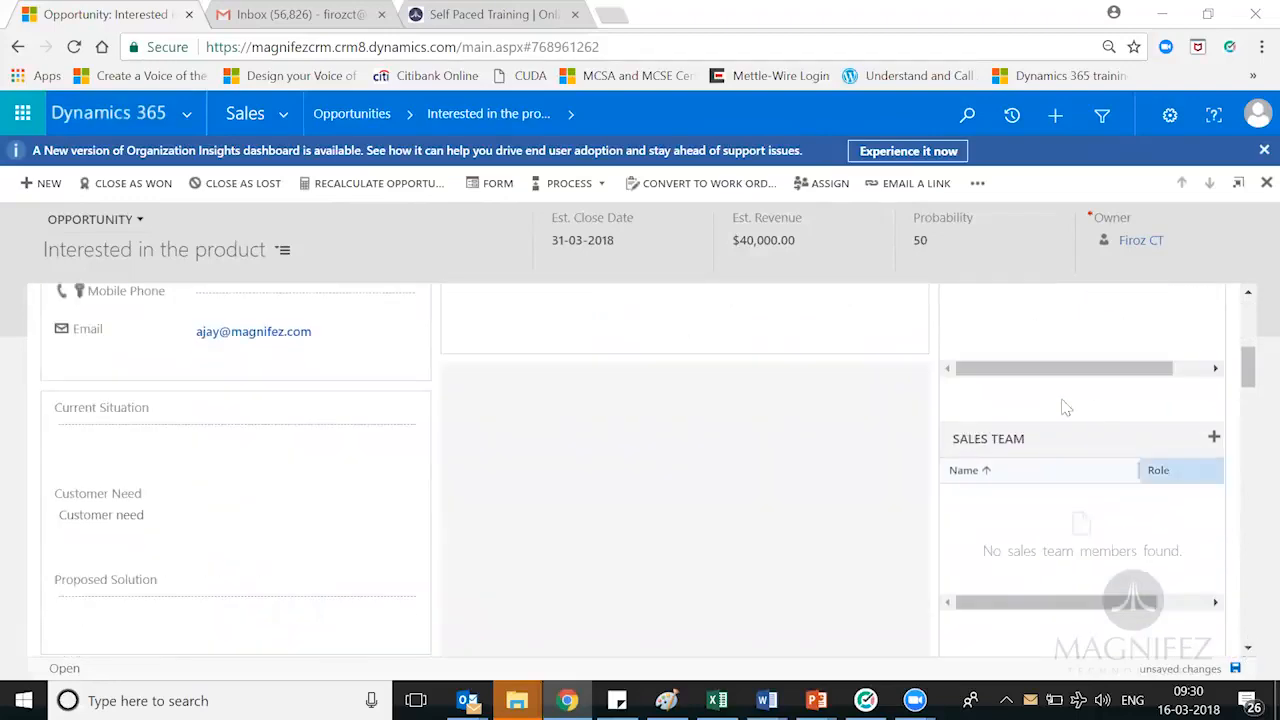
pyautogui.click(1214, 437)
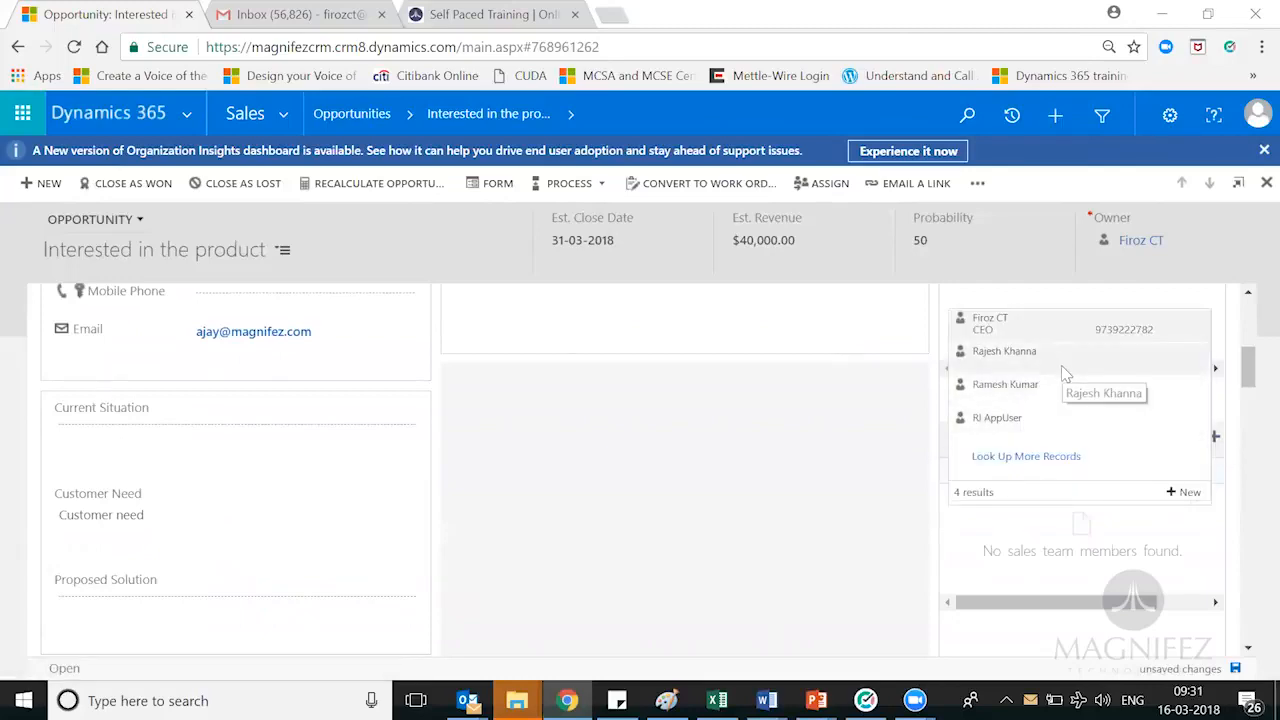
pyautogui.click(1064, 366)
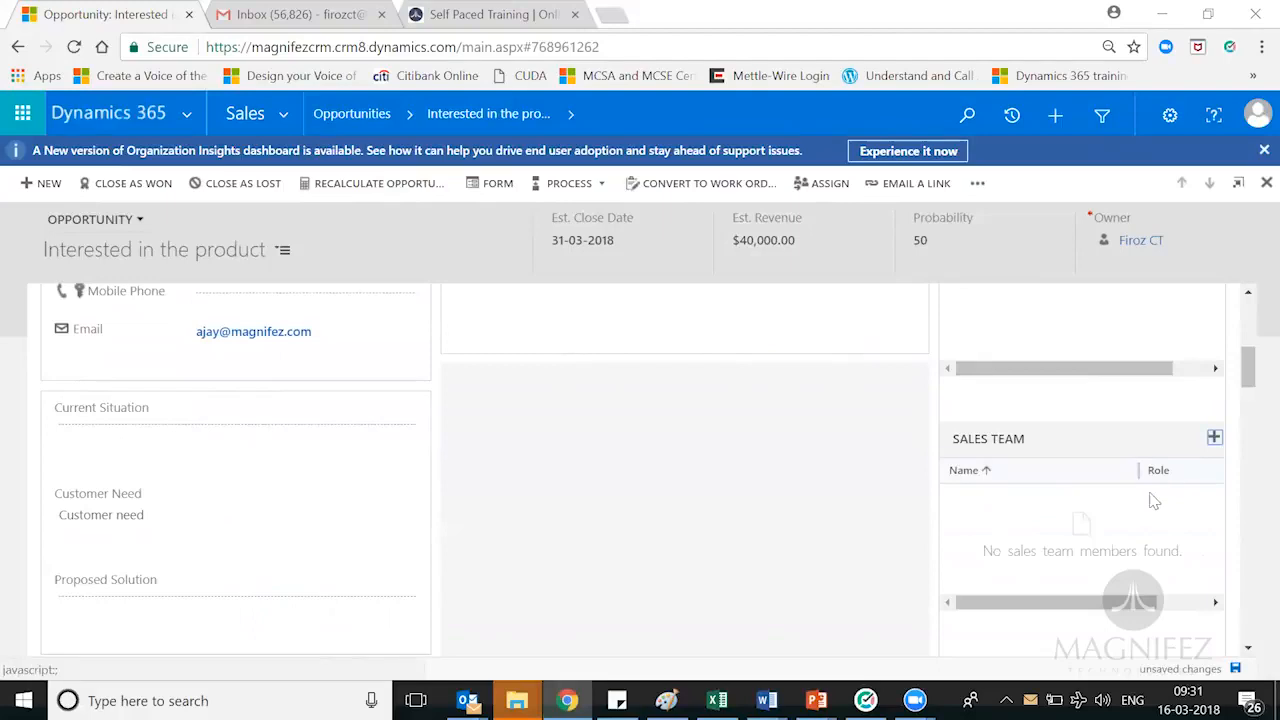
pyautogui.click(1214, 440)
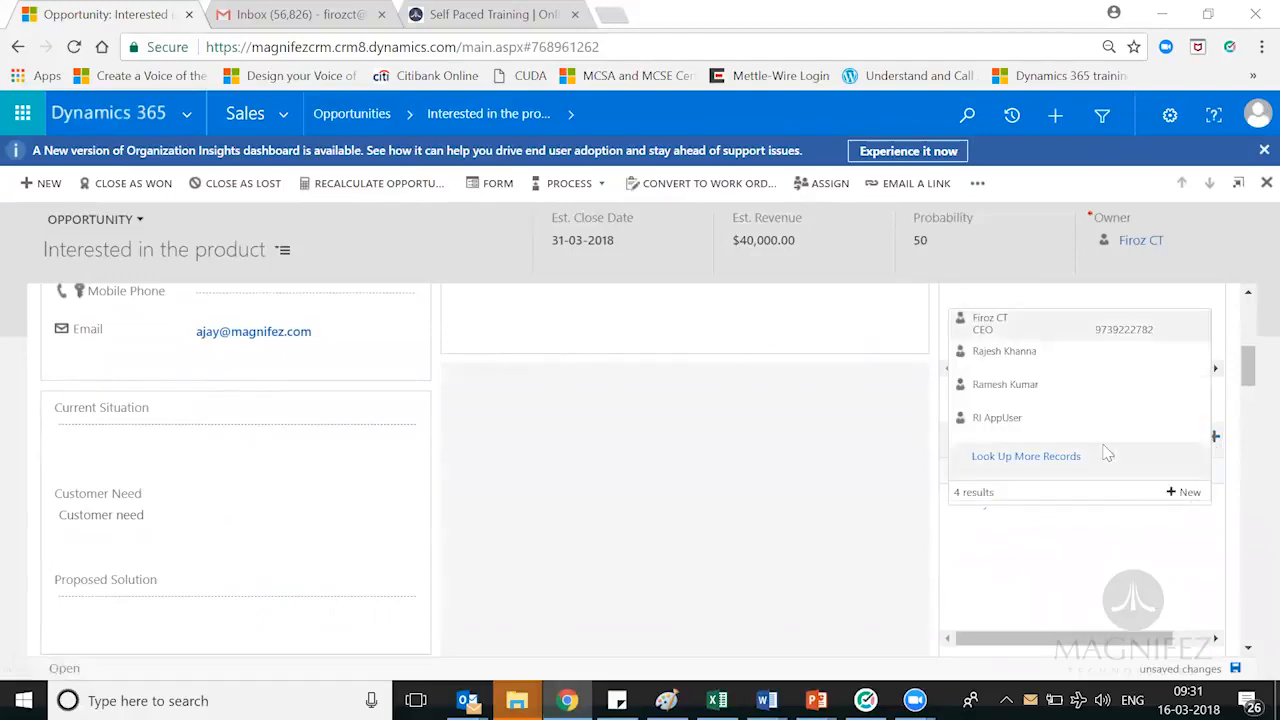
pyautogui.click(1049, 413)
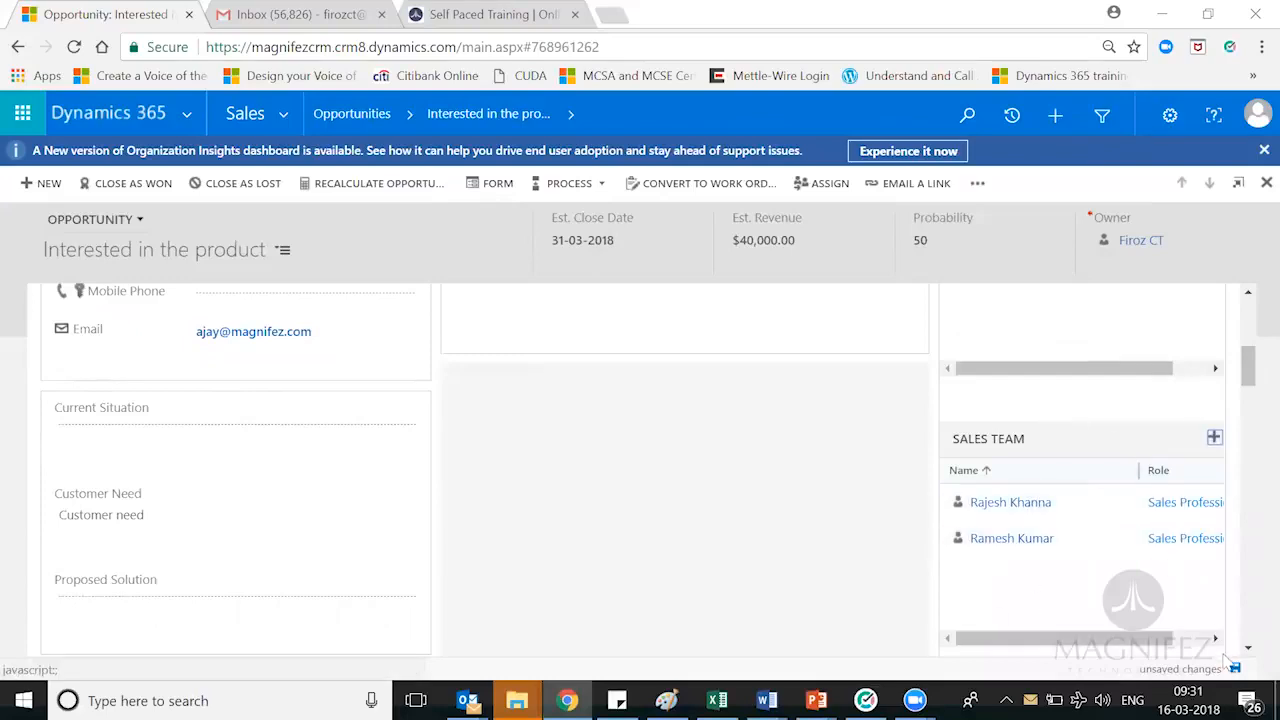
# In the Product Line Items section, switch the Revenue option away from User Provided, and review the Quotes section.
pyautogui.click(1248, 453)
pyautogui.moveTo(1248, 416); pyautogui.dragTo(1250, 469)
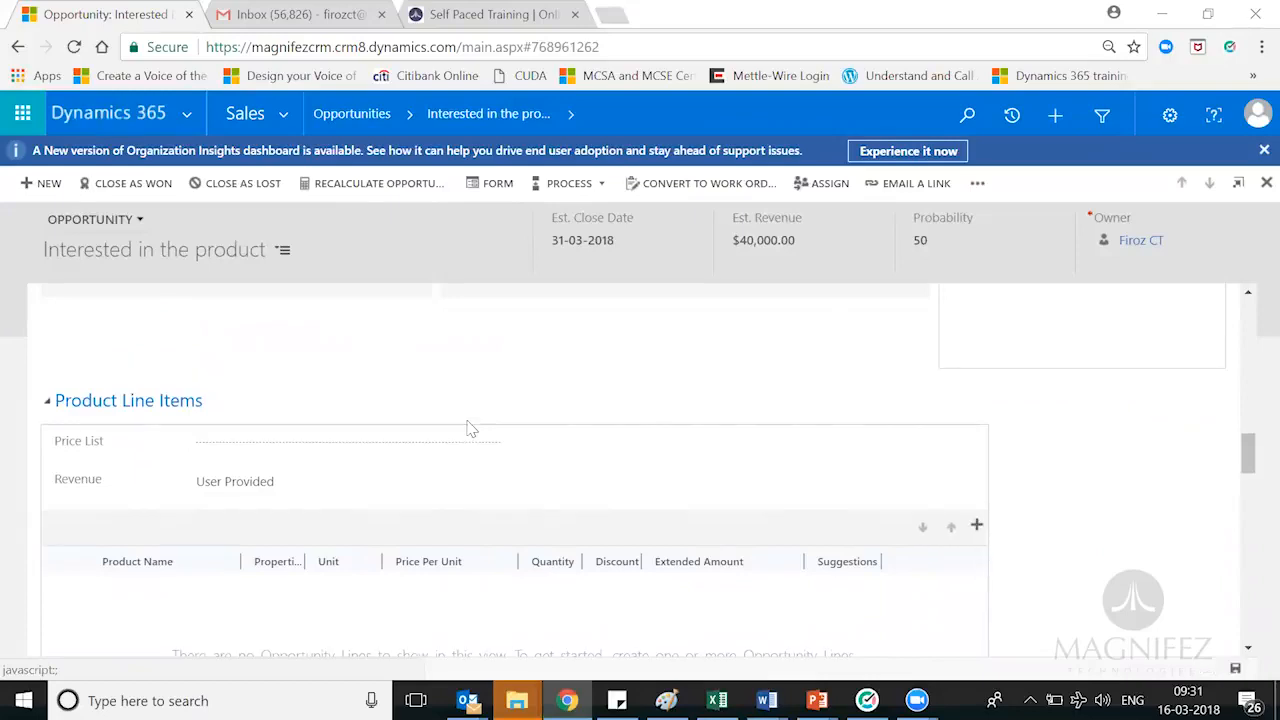
pyautogui.click(357, 447)
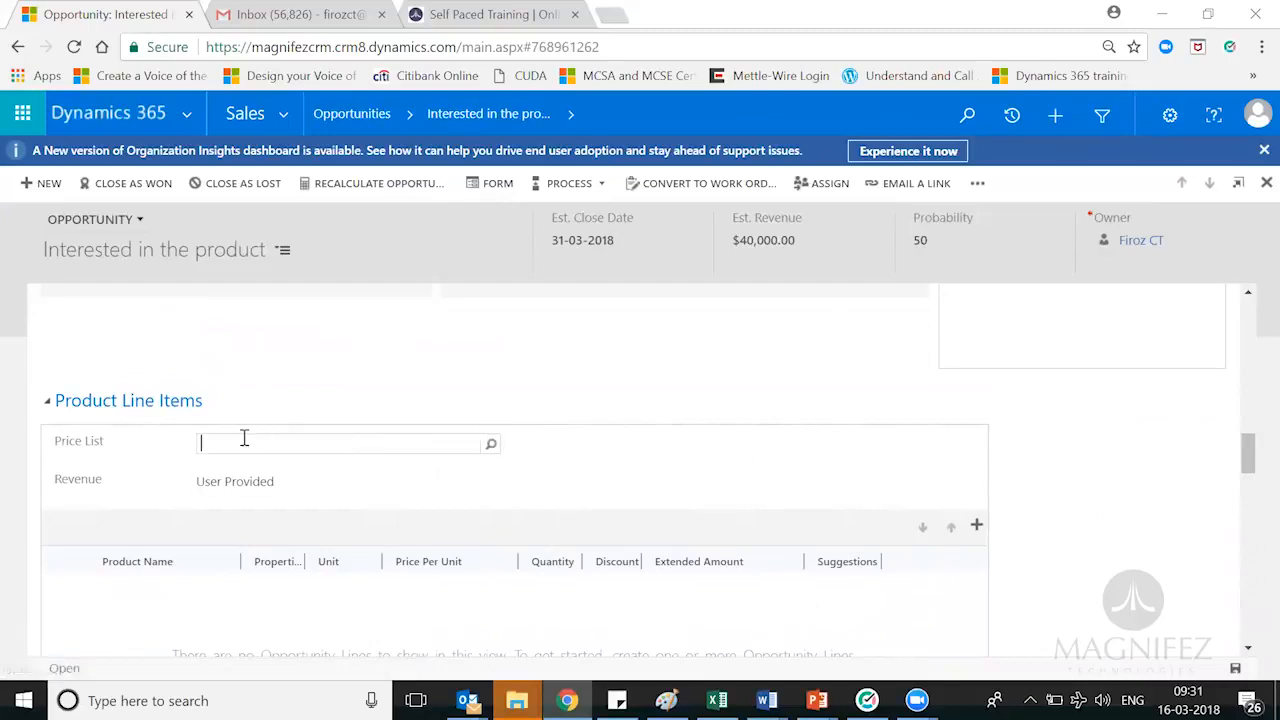
pyautogui.click(268, 486)
pyautogui.moveTo(1251, 472); pyautogui.dragTo(1247, 528)
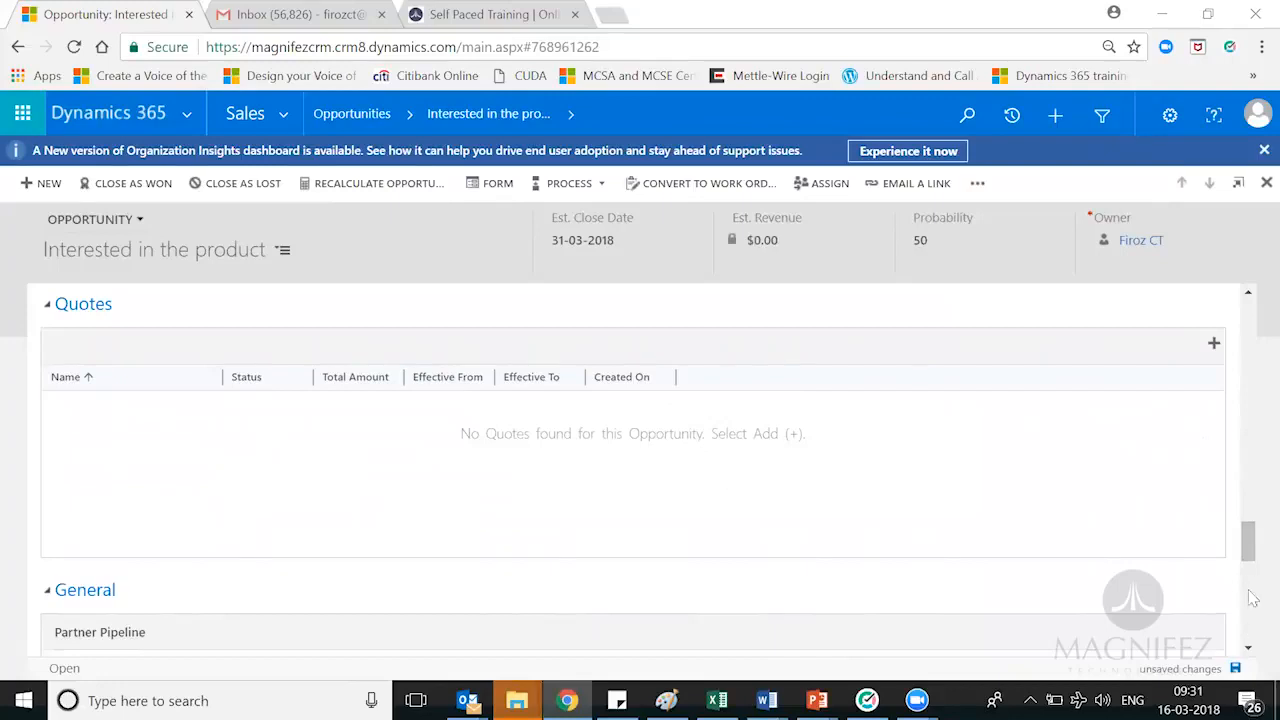
pyautogui.moveTo(1248, 545); pyautogui.dragTo(1233, 320)
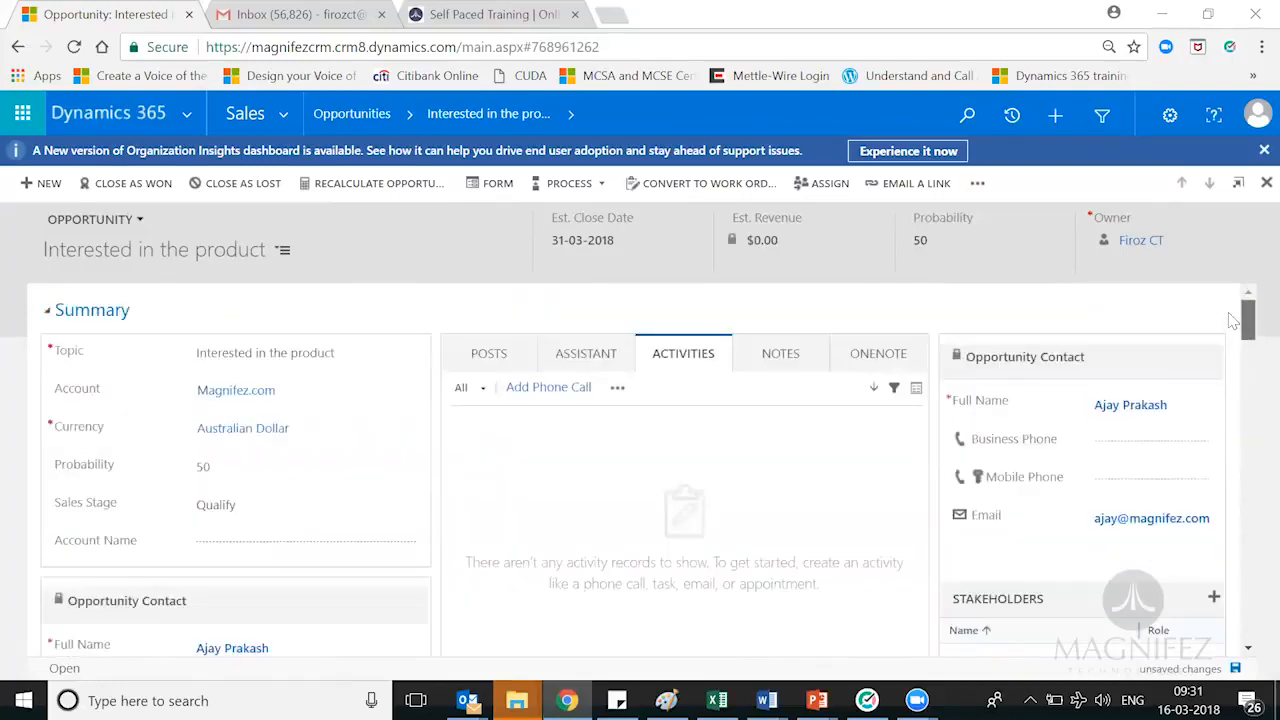
# Show the Working With Opportunities slide in PowerPoint, and return to the opportunity in Dynamics 365.
pyautogui.click(817, 700)
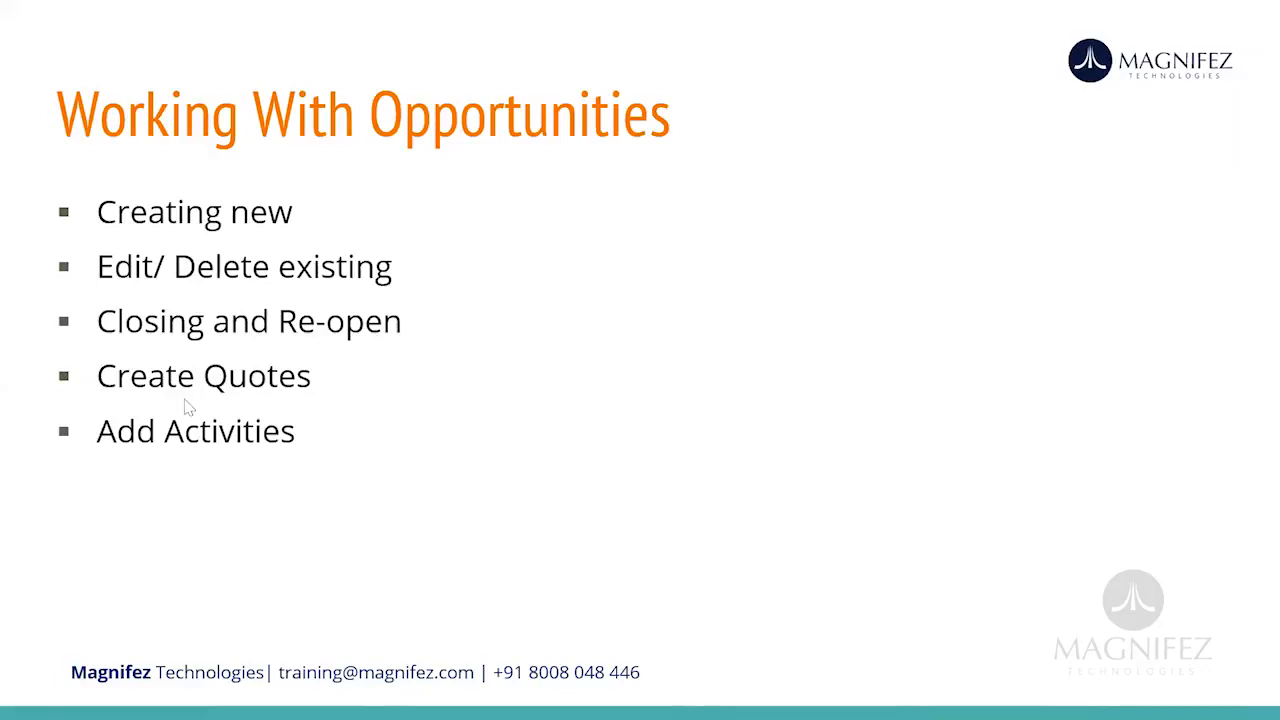
pyautogui.hotkey('alt', 'Tab')
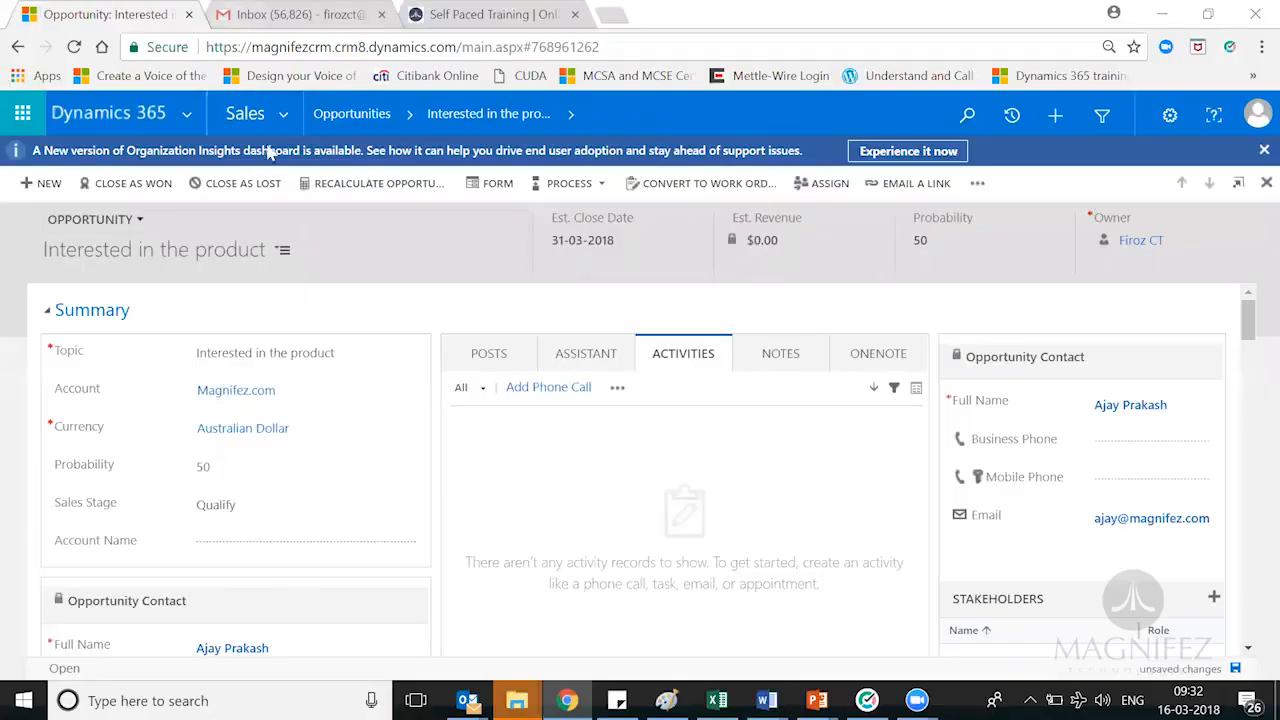
# Start a new opportunity with the topic "Interested to purchase Product X" and ABB Corporation as its account.
pyautogui.click(47, 183)
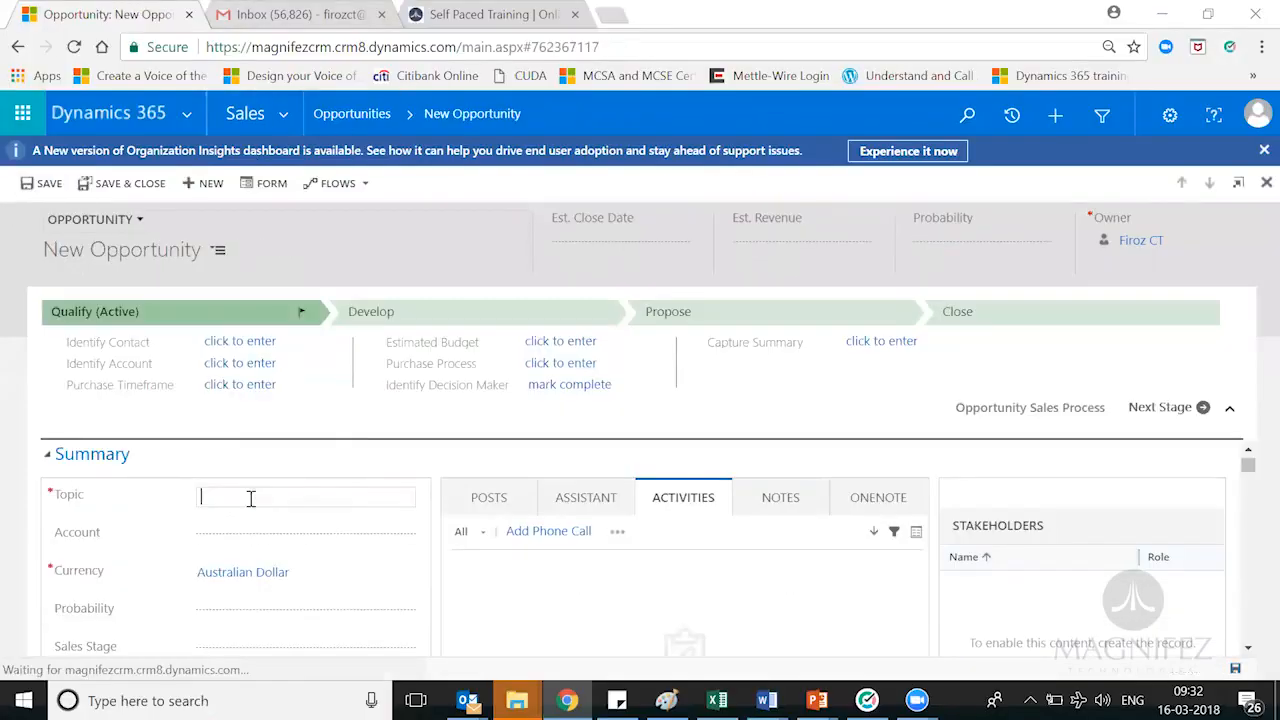
pyautogui.write('Interested to purchase')
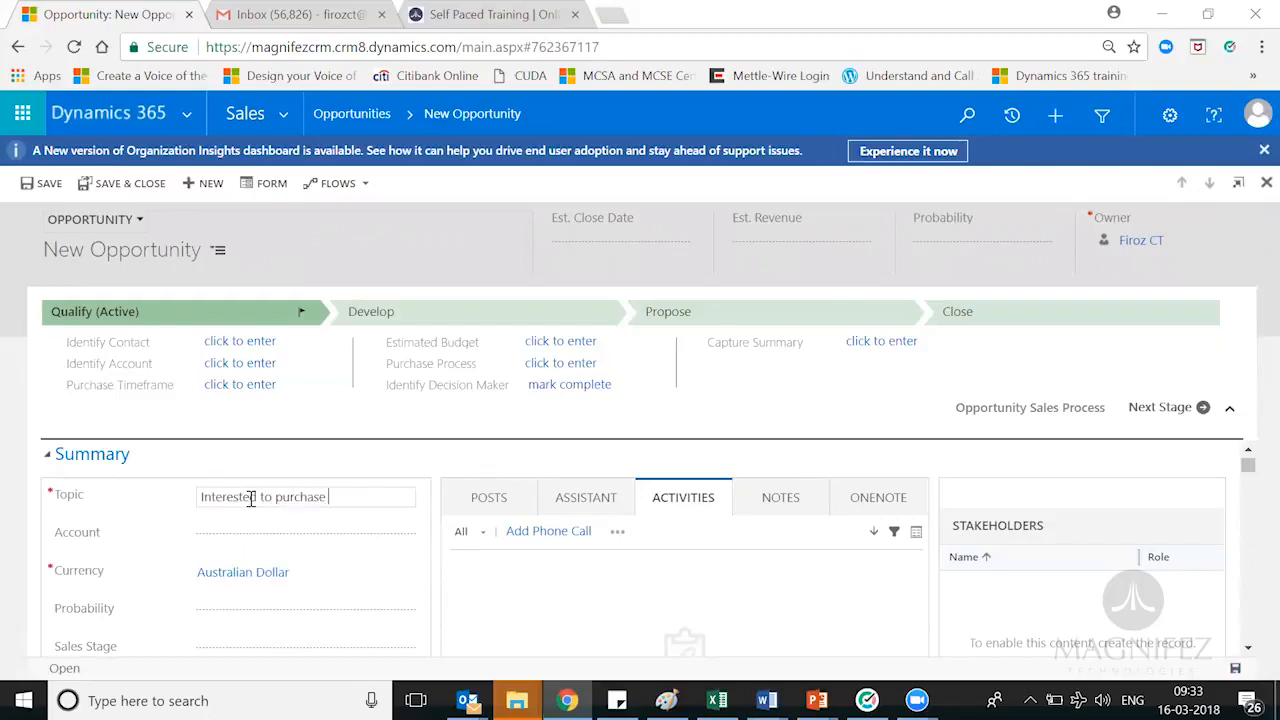
pyautogui.write(' Product X')
pyautogui.click(218, 530)
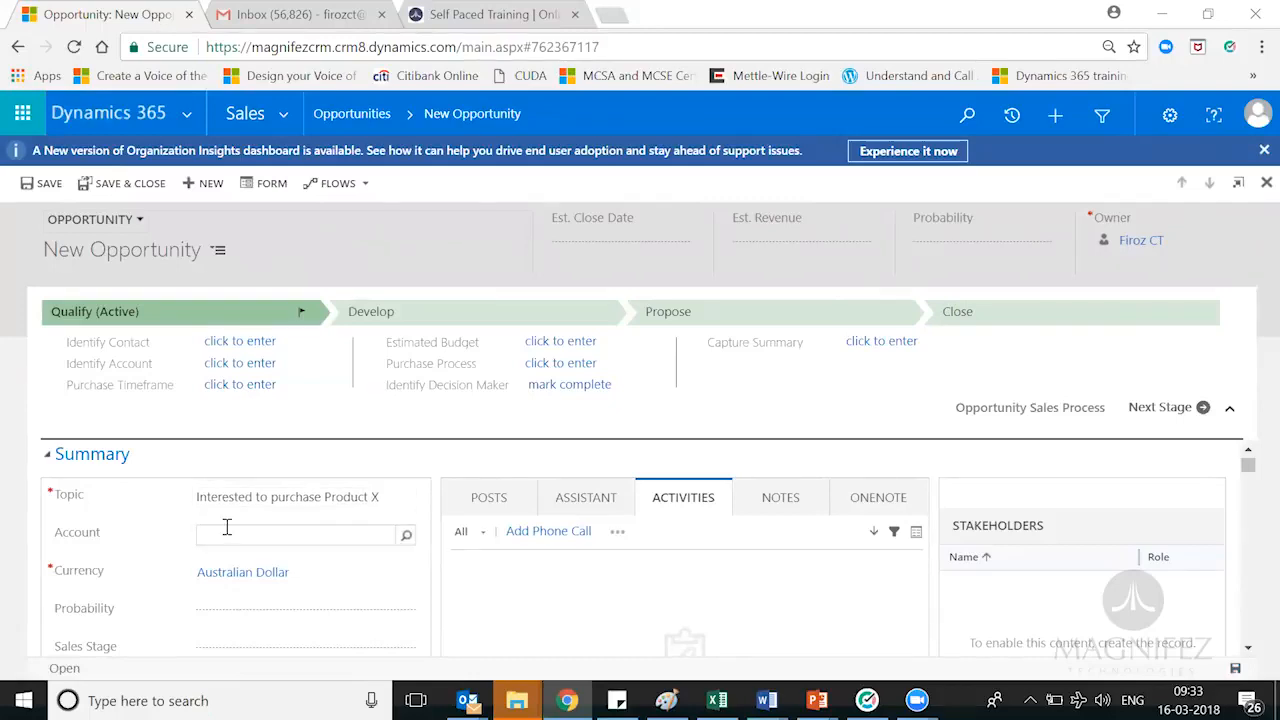
pyautogui.click(250, 388)
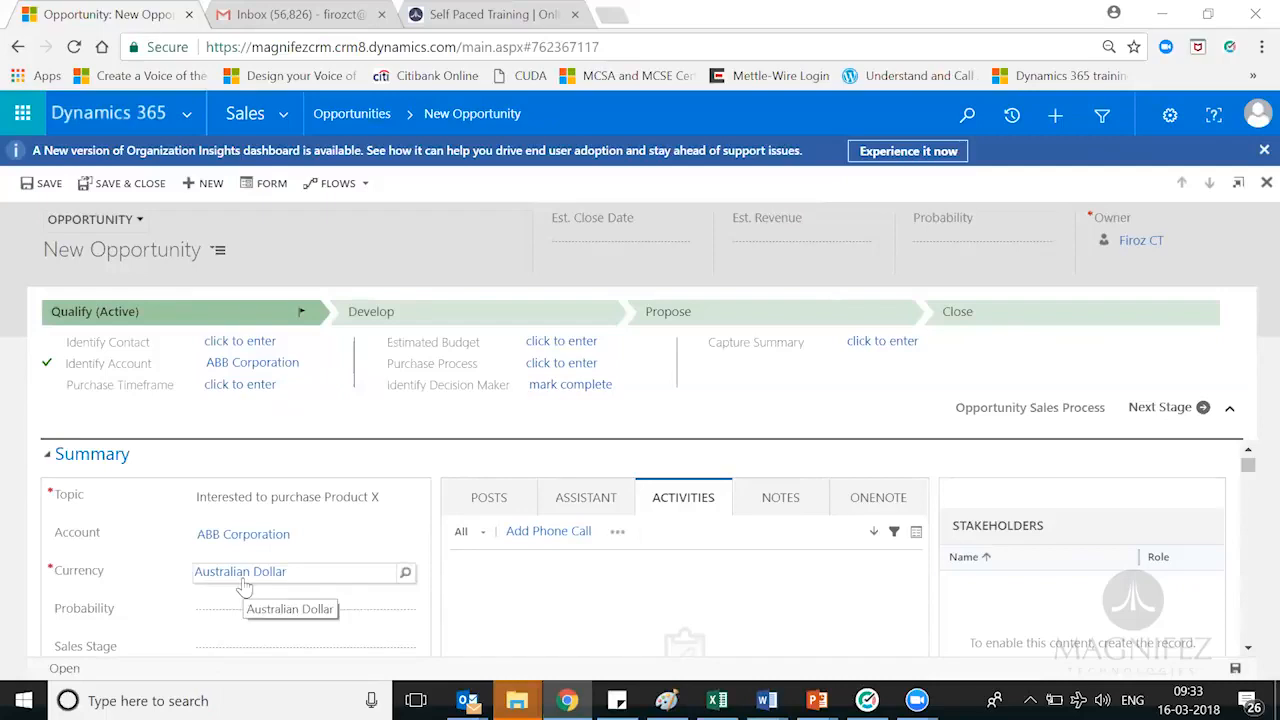
# In the new opportunity's Summary section, set Probability to 10 and Sales Stage to Qualify.
pyautogui.scroll(-1, 250, 595)
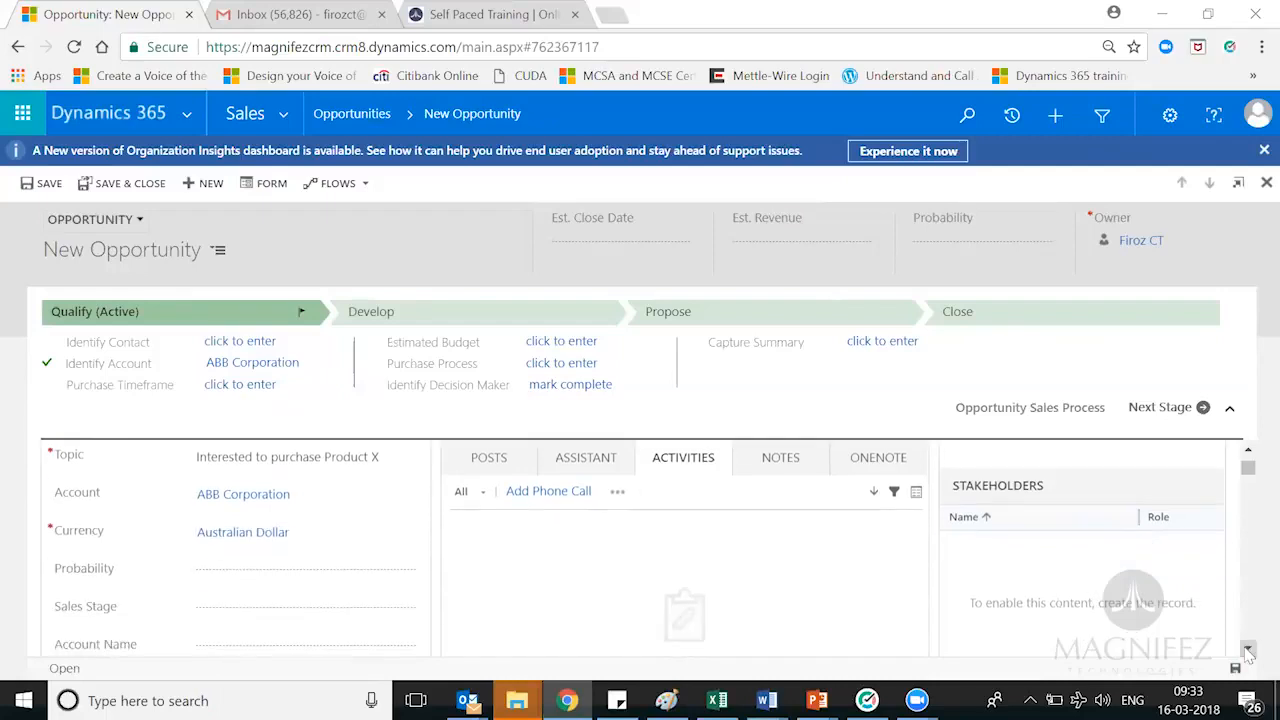
pyautogui.click(281, 565)
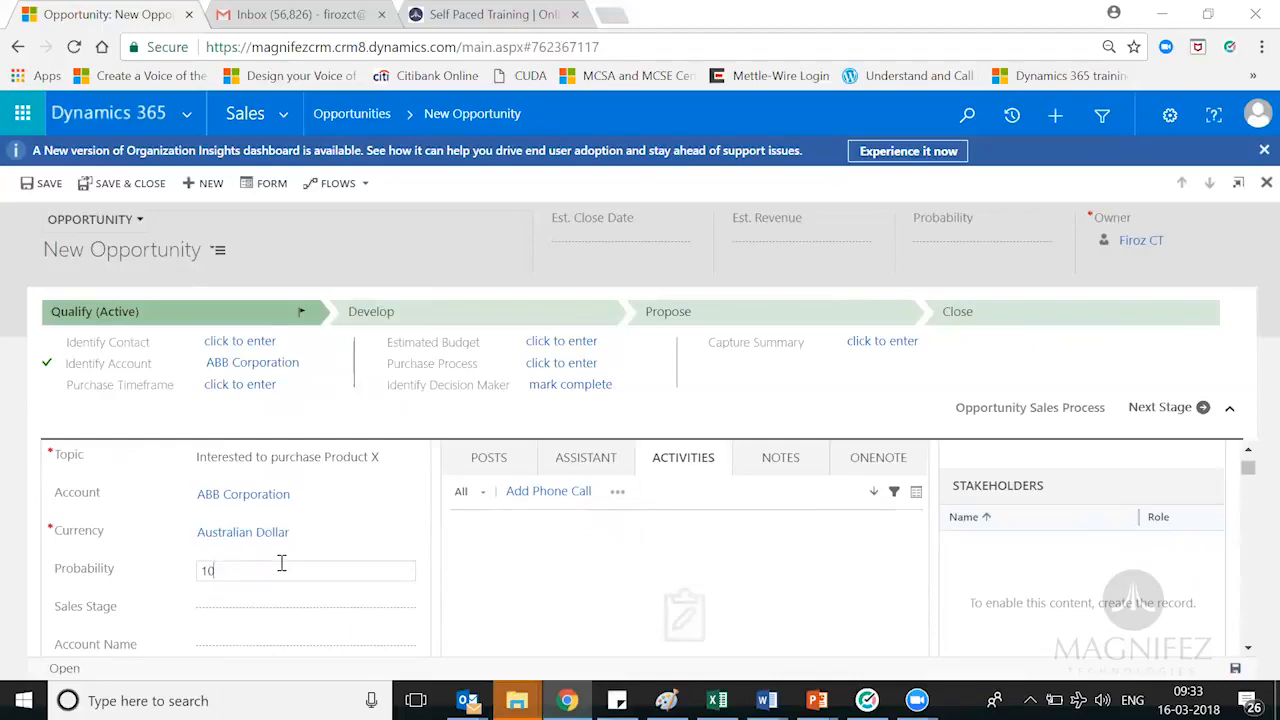
pyautogui.click(285, 597)
pyautogui.click(230, 614)
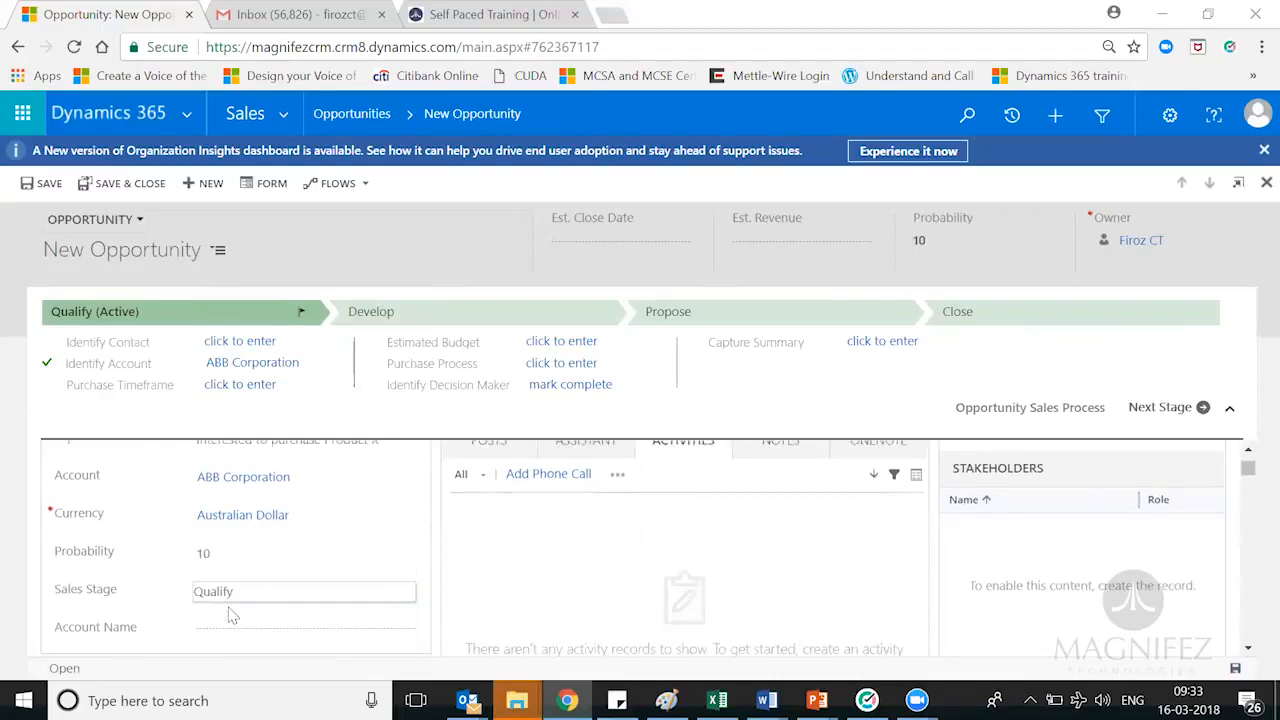
pyautogui.click(1248, 648)
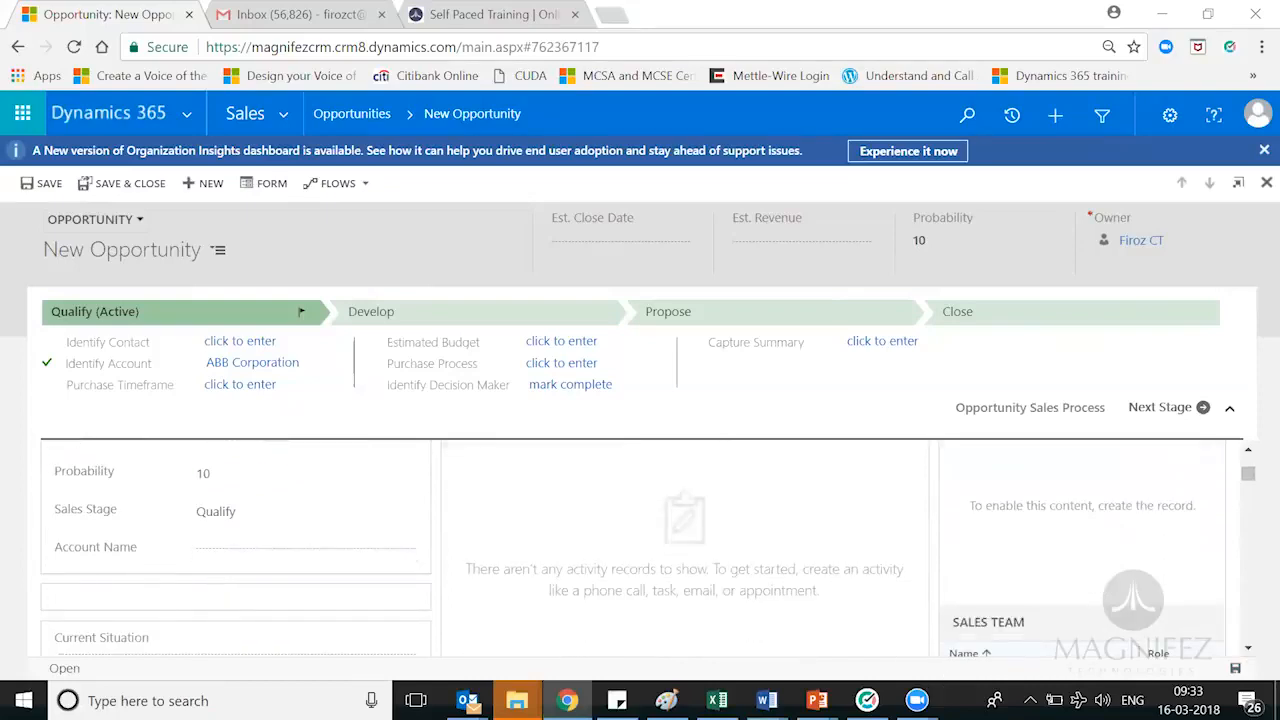
pyautogui.scroll(3, 172, 501)
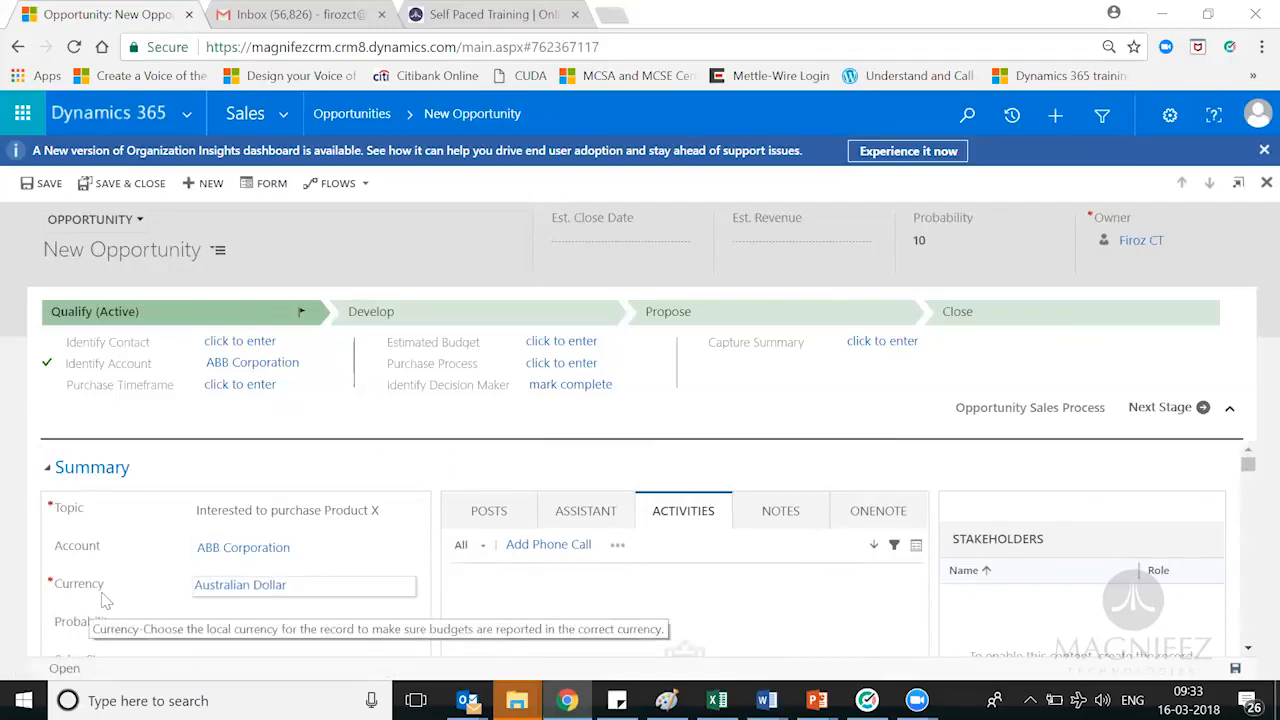
# Set the new opportunity's Est. Close Date to 31-03-2018 and Est. Revenue to 10000, and save the record.
pyautogui.click(644, 243)
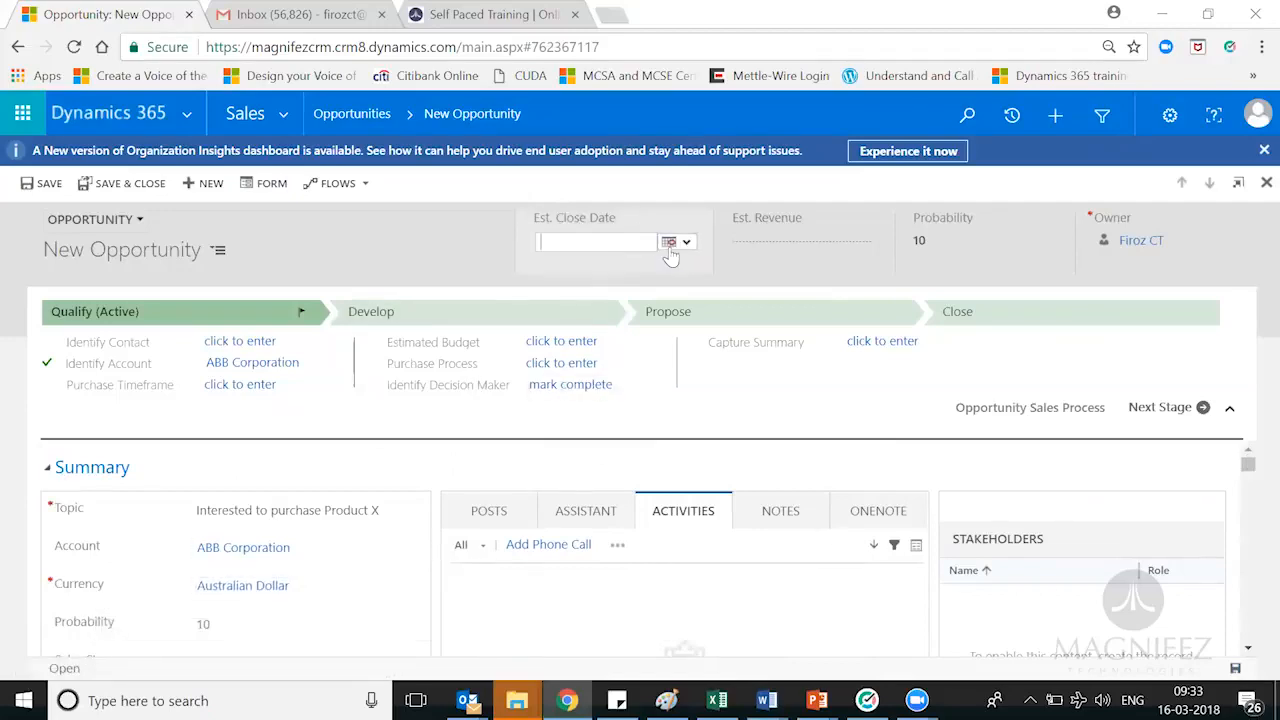
pyautogui.click(678, 243)
pyautogui.click(786, 370)
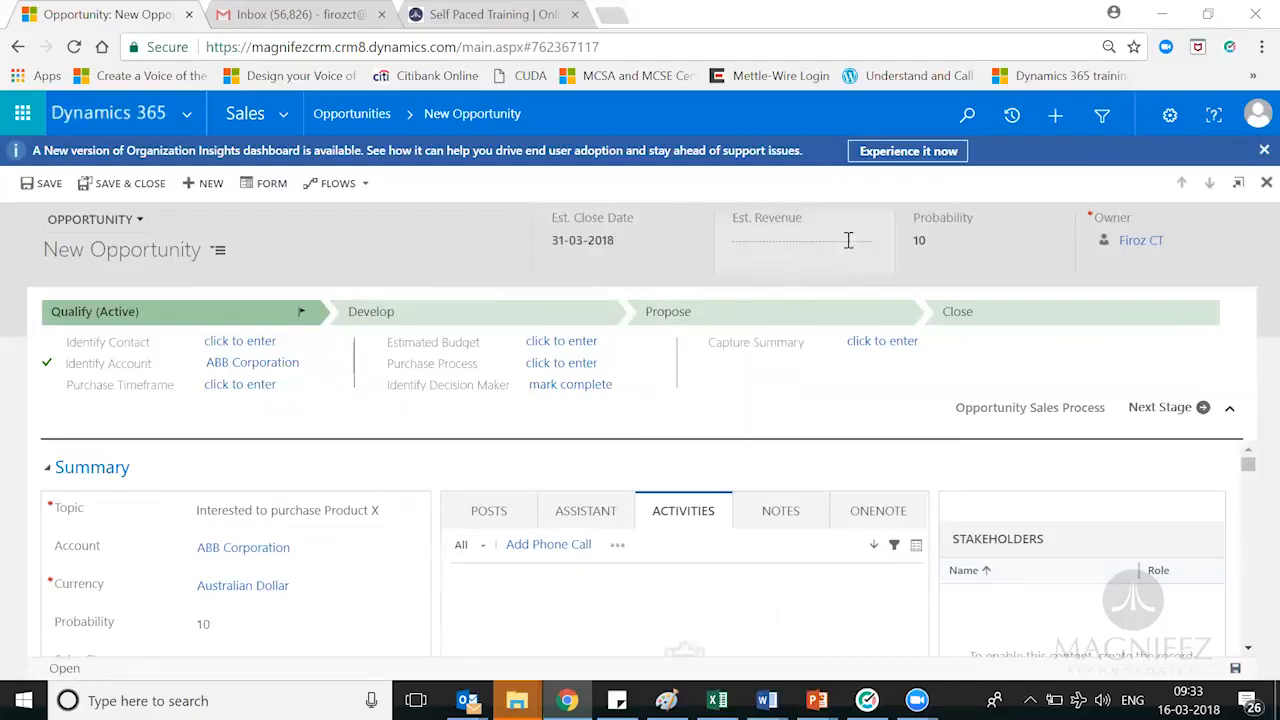
pyautogui.click(848, 240)
pyautogui.write('10,')
pyautogui.write('0000')
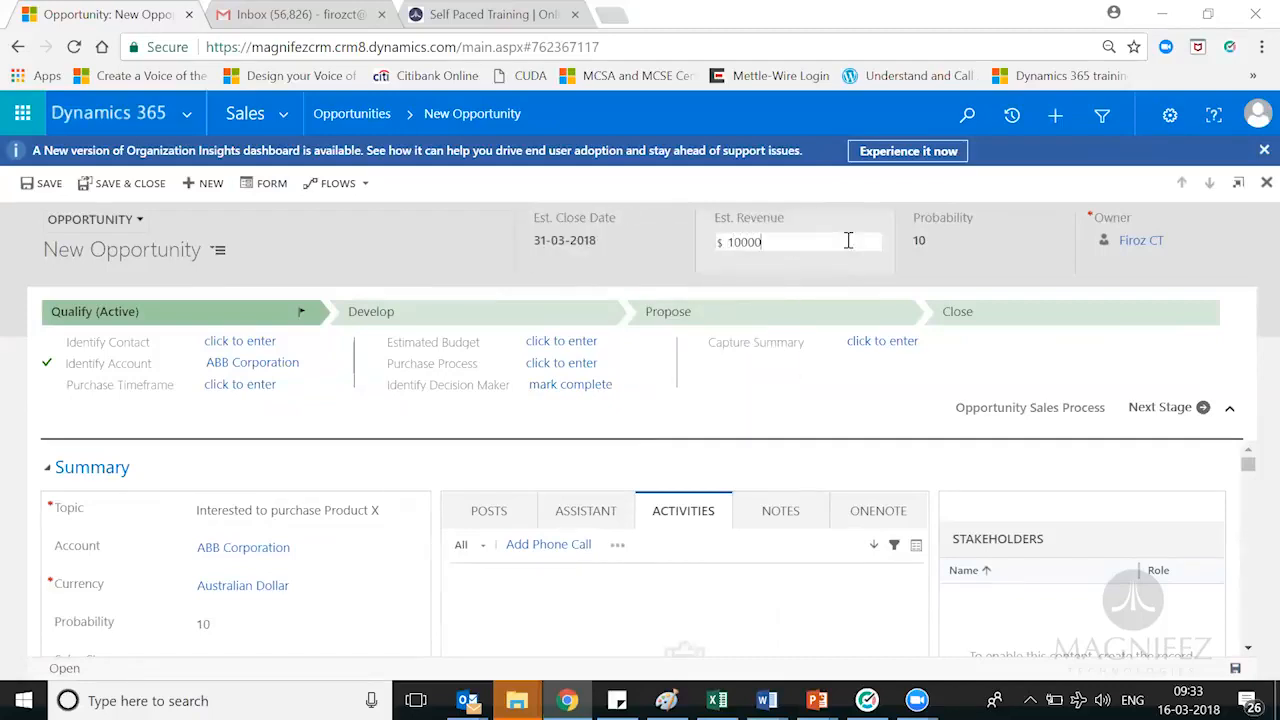
pyautogui.click(385, 257)
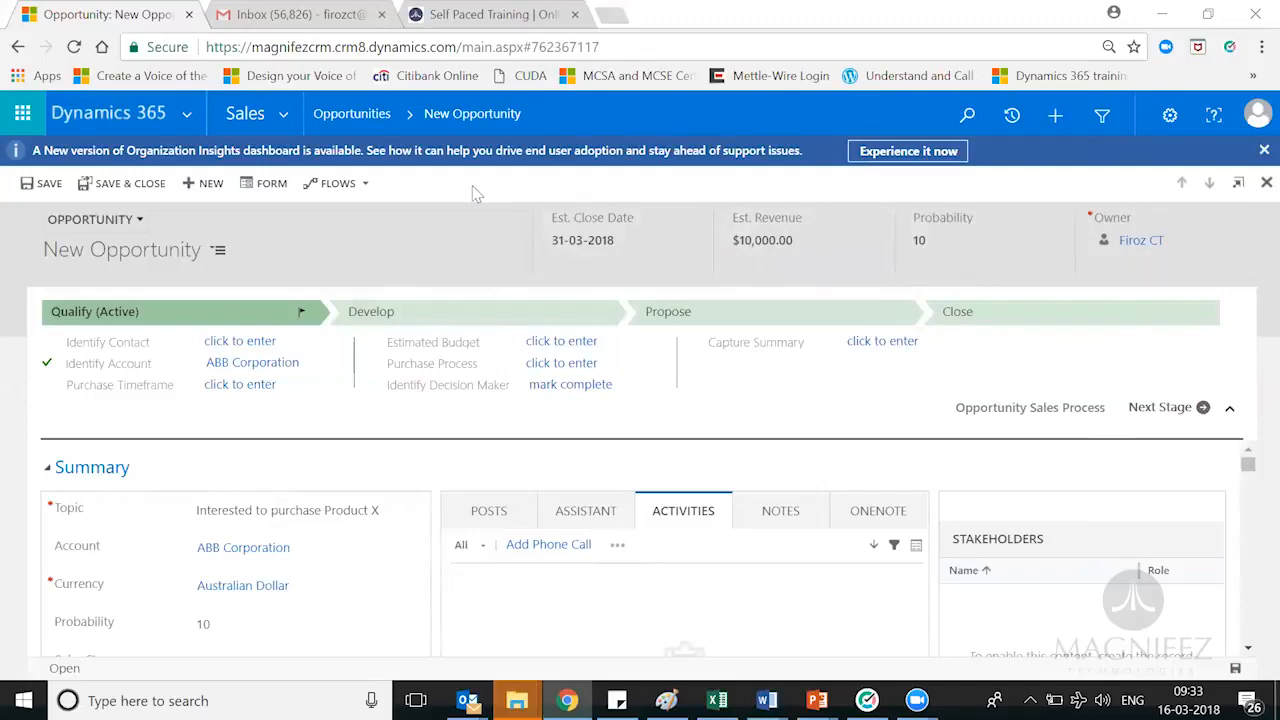
pyautogui.hotkey('ctrl', 's')
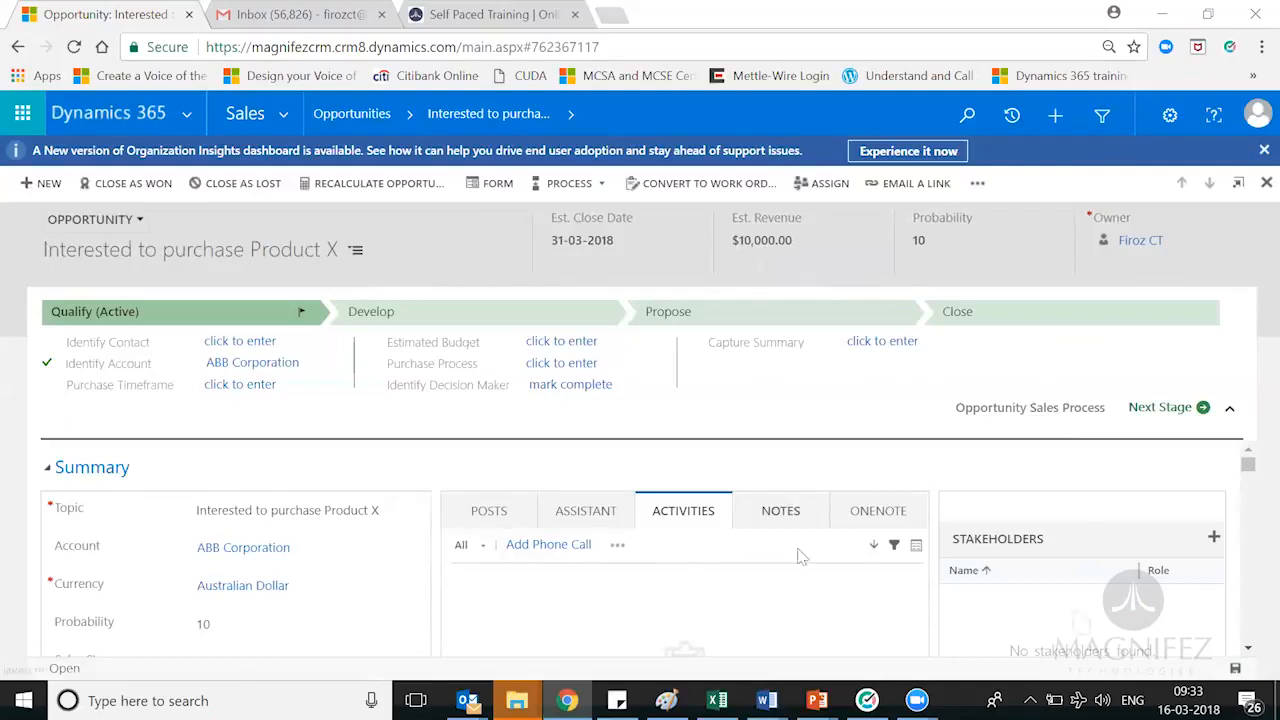
# Switch to the PowerPoint slide show and advance to the Create A New Opportunity slide.
pyautogui.moveTo(838, 700)
pyautogui.click(958, 622)
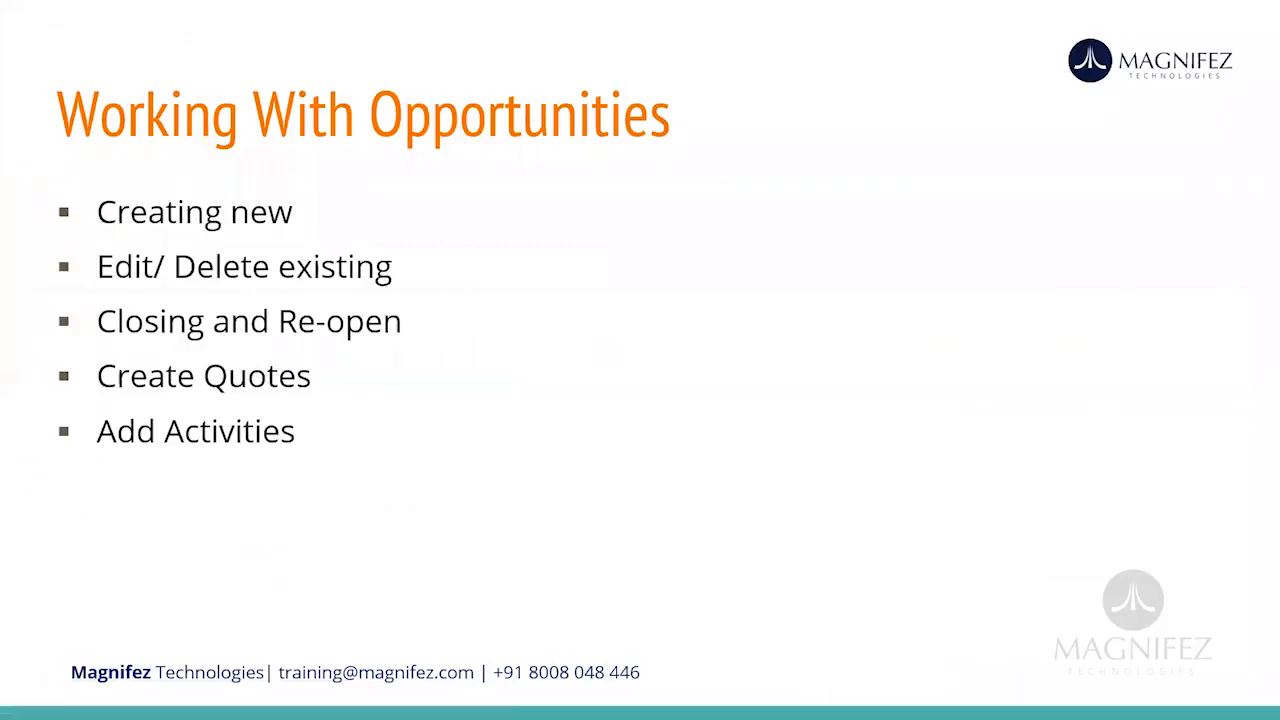
pyautogui.press('Right')
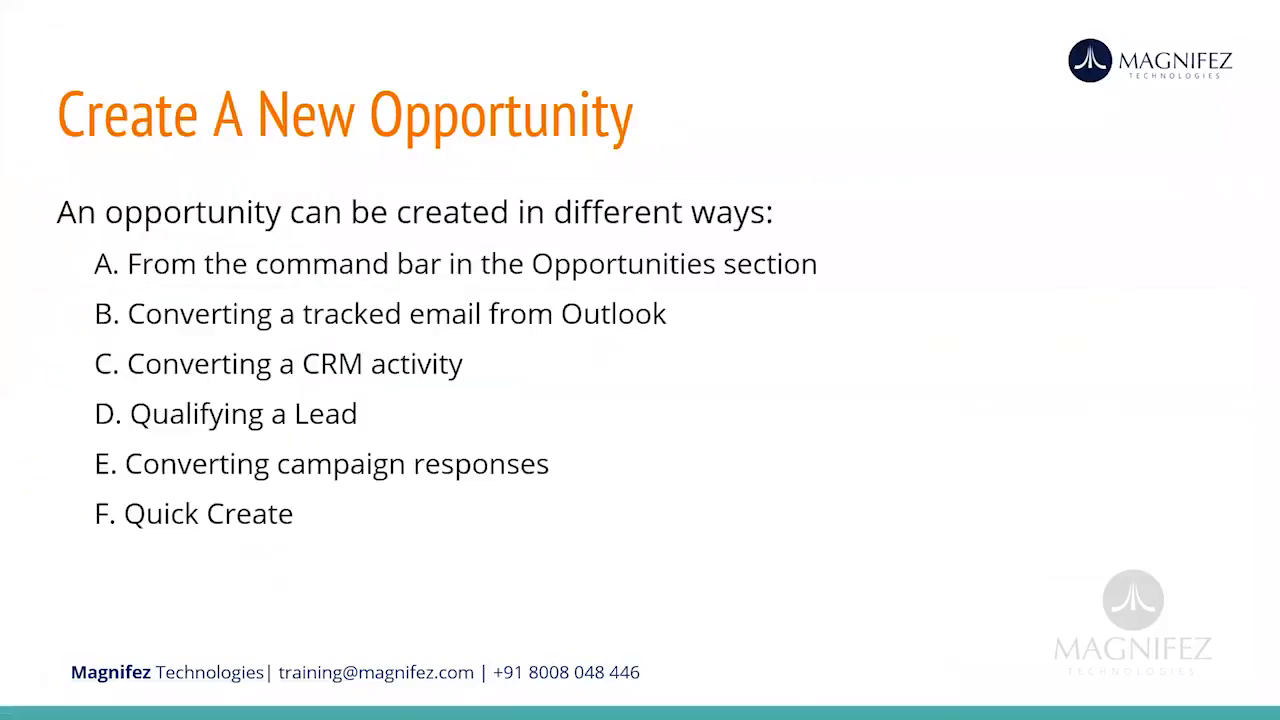
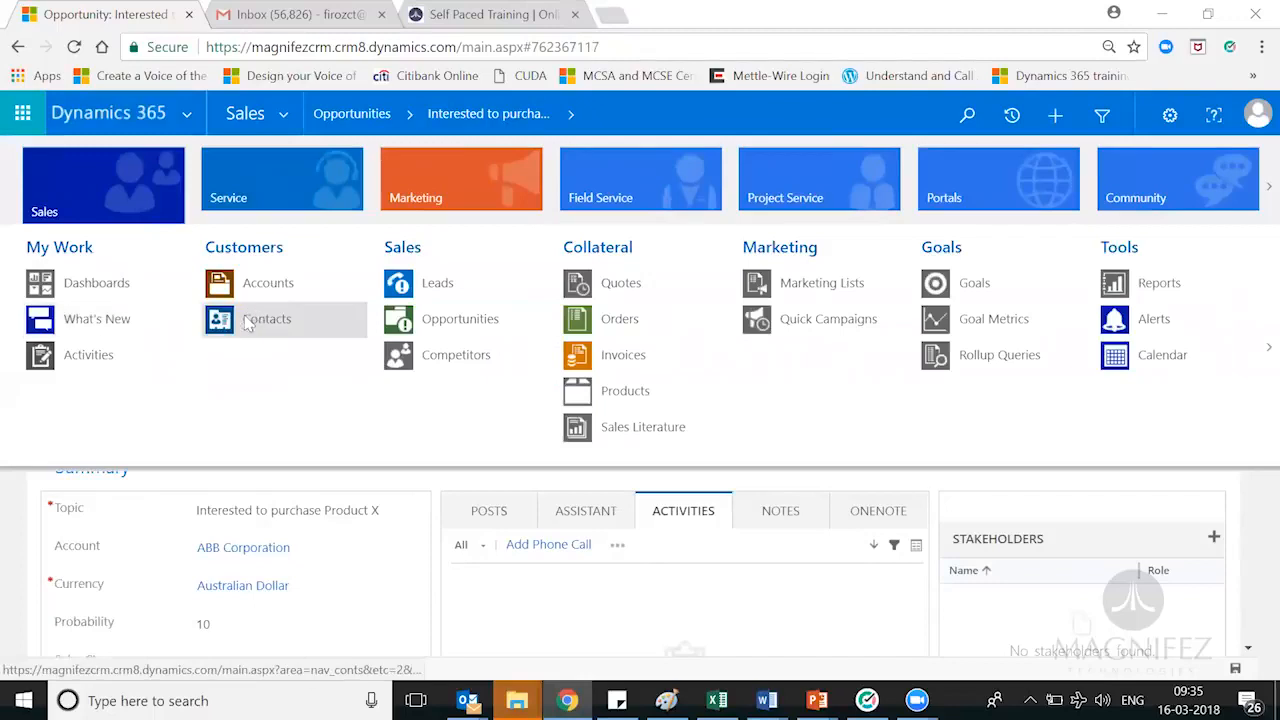
# From the My Activities list, open the phone call with the subject "Very likely will order from us".
pyautogui.click(92, 355)
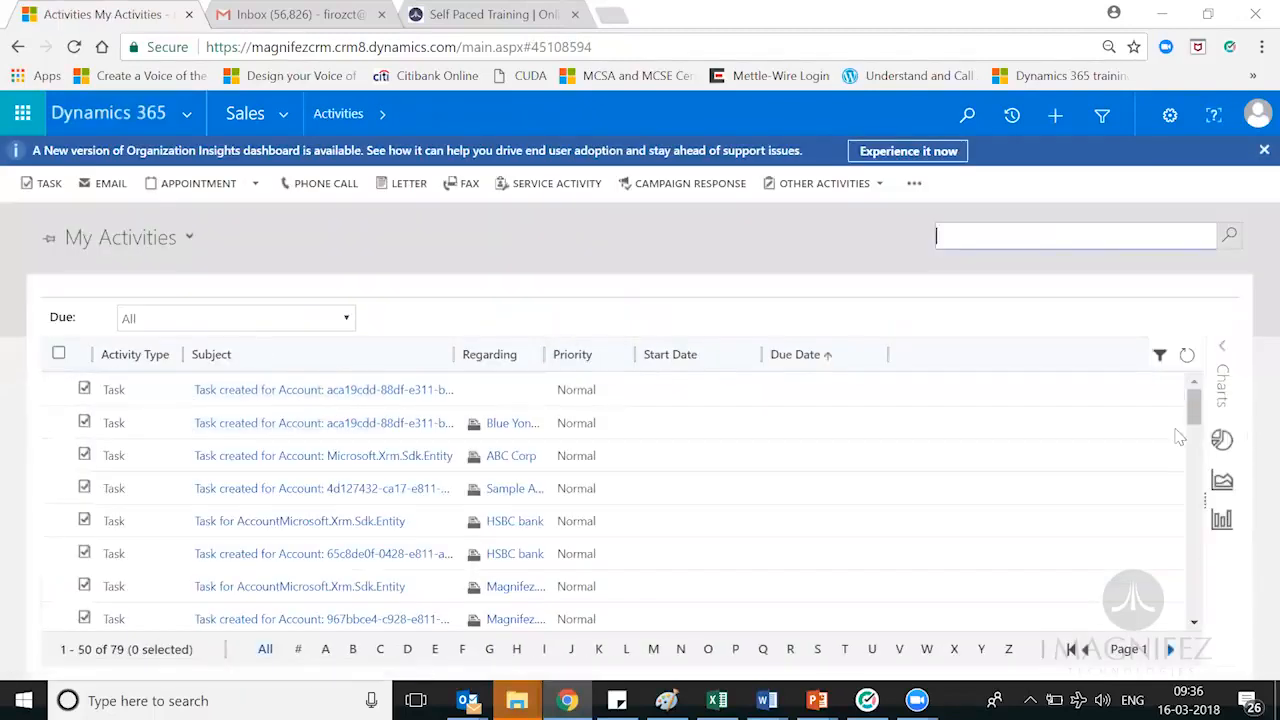
pyautogui.scroll(-3, 1197, 475)
pyautogui.scroll(-4, 1197, 475)
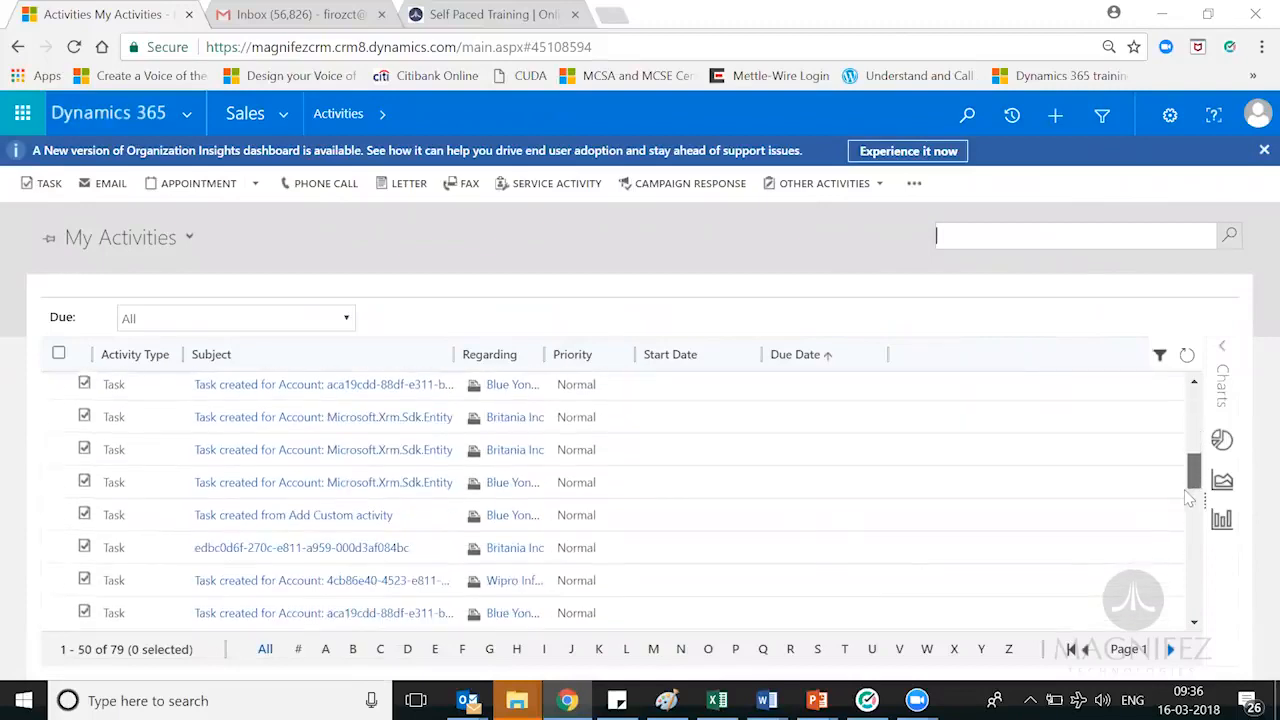
pyautogui.scroll(-4, 1172, 540)
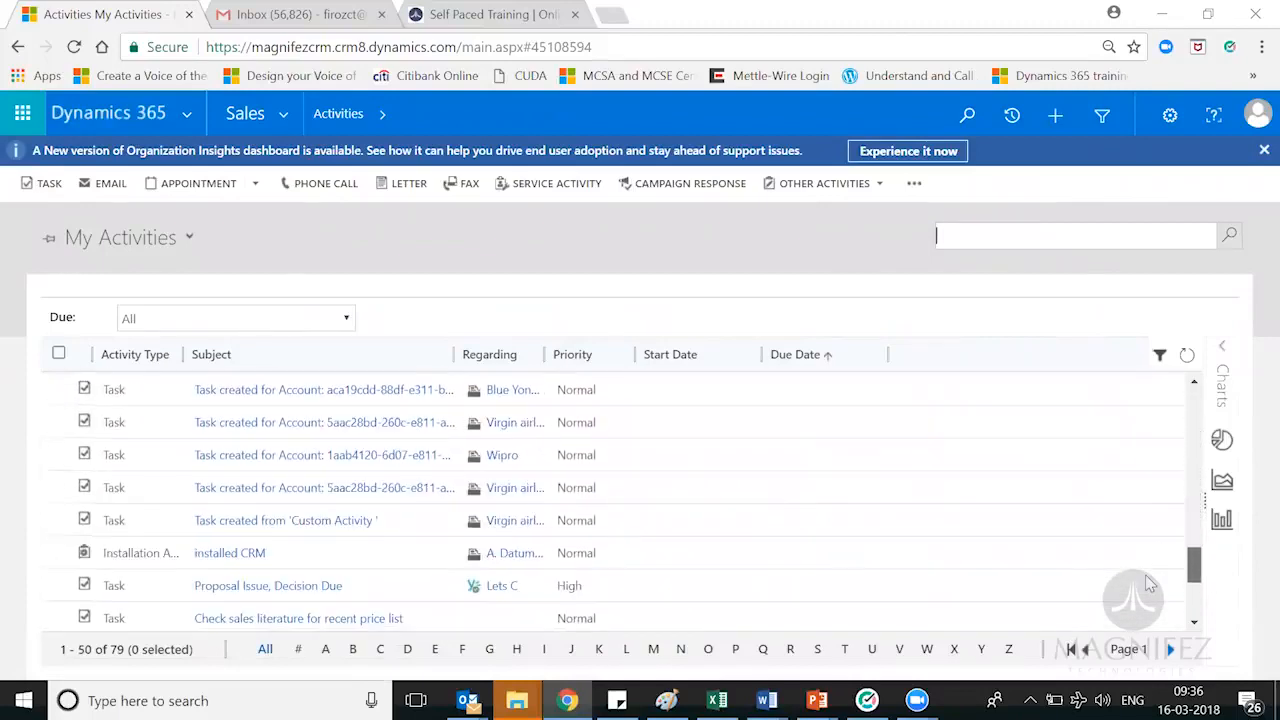
pyautogui.scroll(-1, 1145, 600)
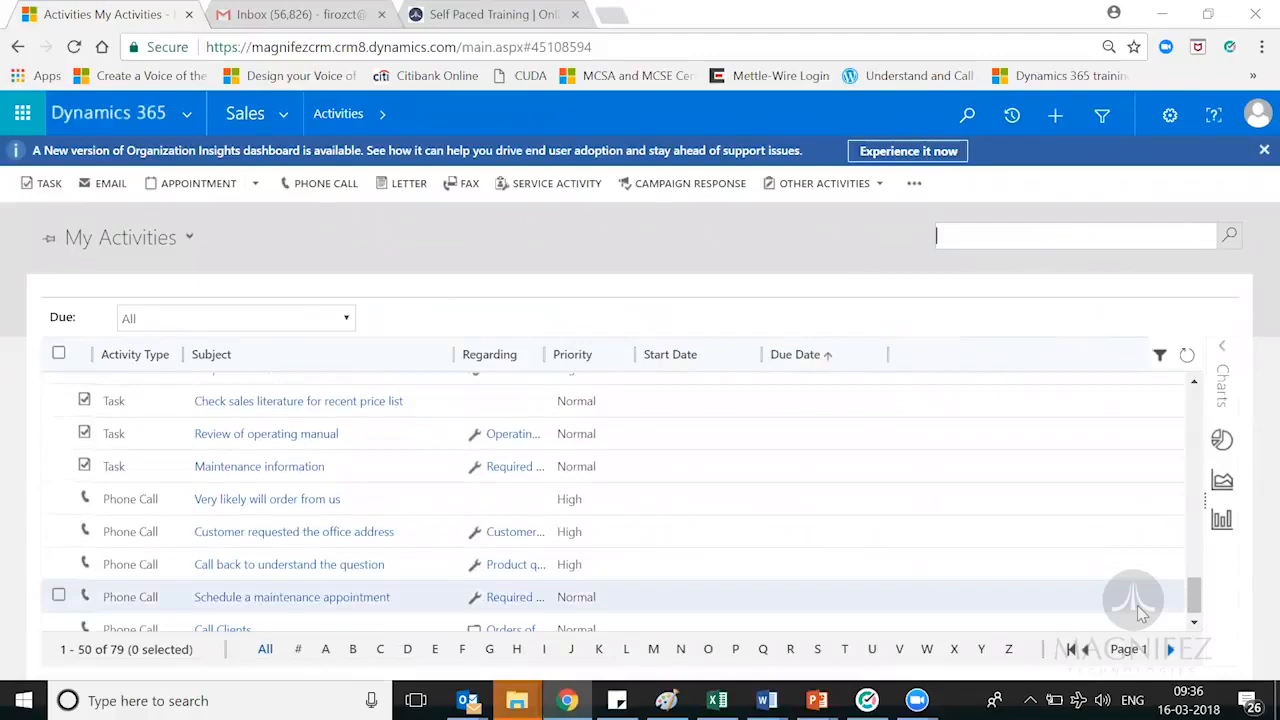
pyautogui.click(316, 508)
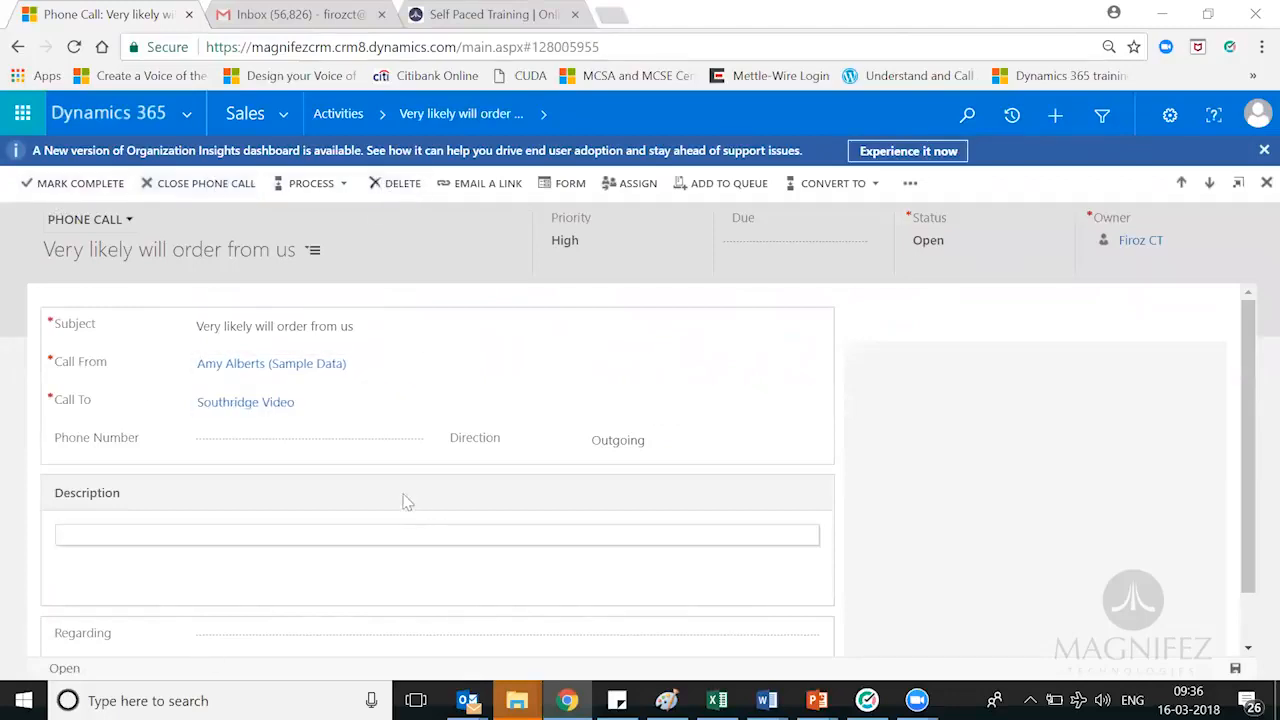
# Convert the phone call to an opportunity for customer Southridge Video in Australian Dollar, with no related campaign and no closed campaign response recorded.
pyautogui.click(877, 188)
pyautogui.click(846, 216)
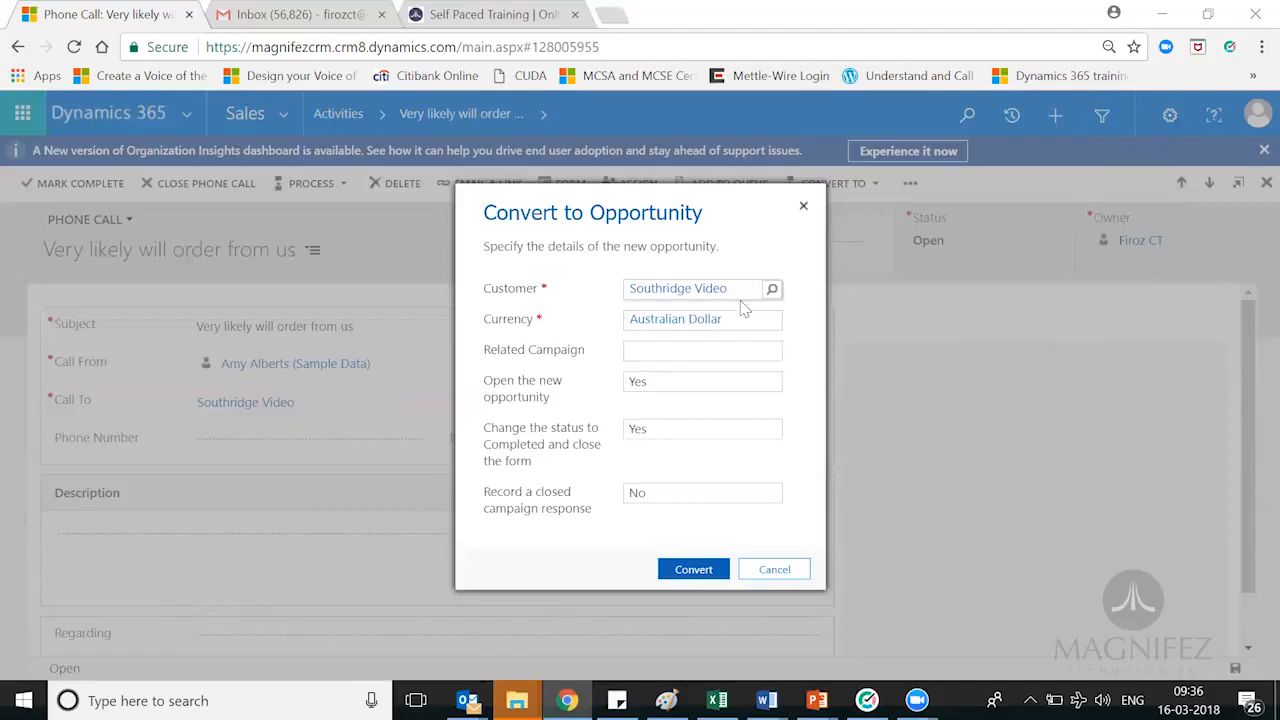
pyautogui.click(724, 356)
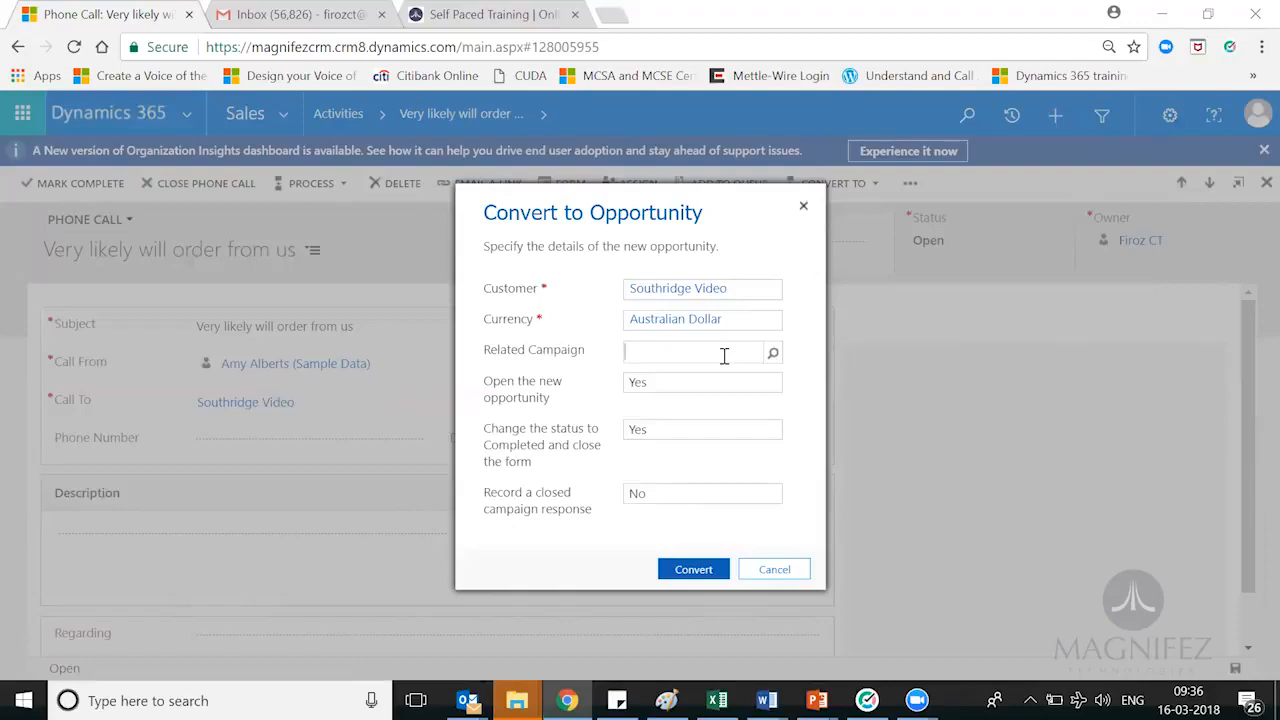
pyautogui.click(724, 356)
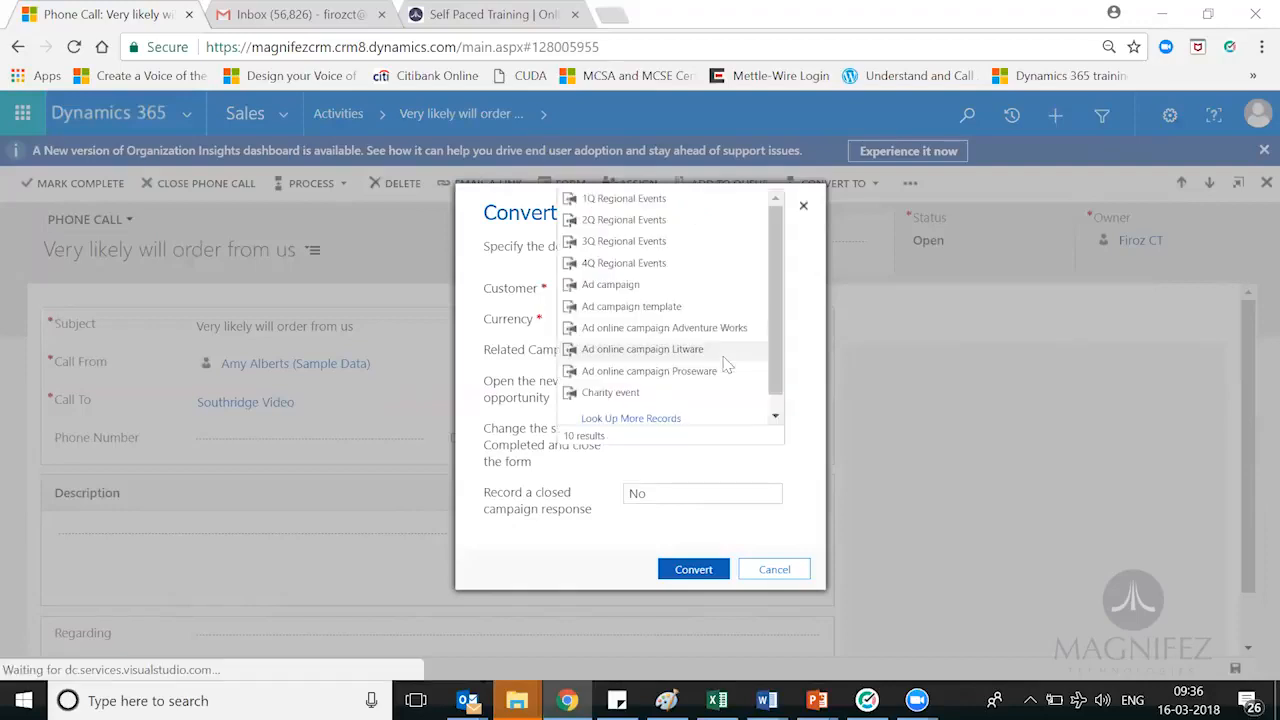
pyautogui.click(813, 278)
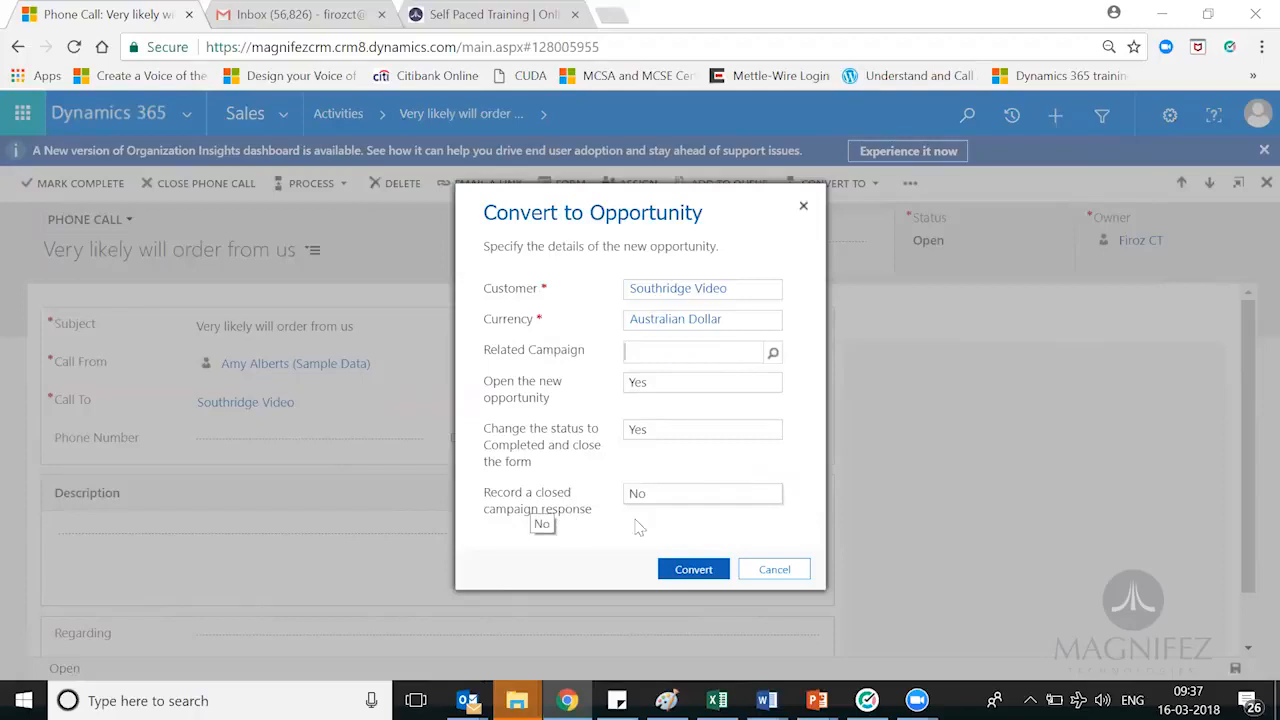
pyautogui.click(691, 570)
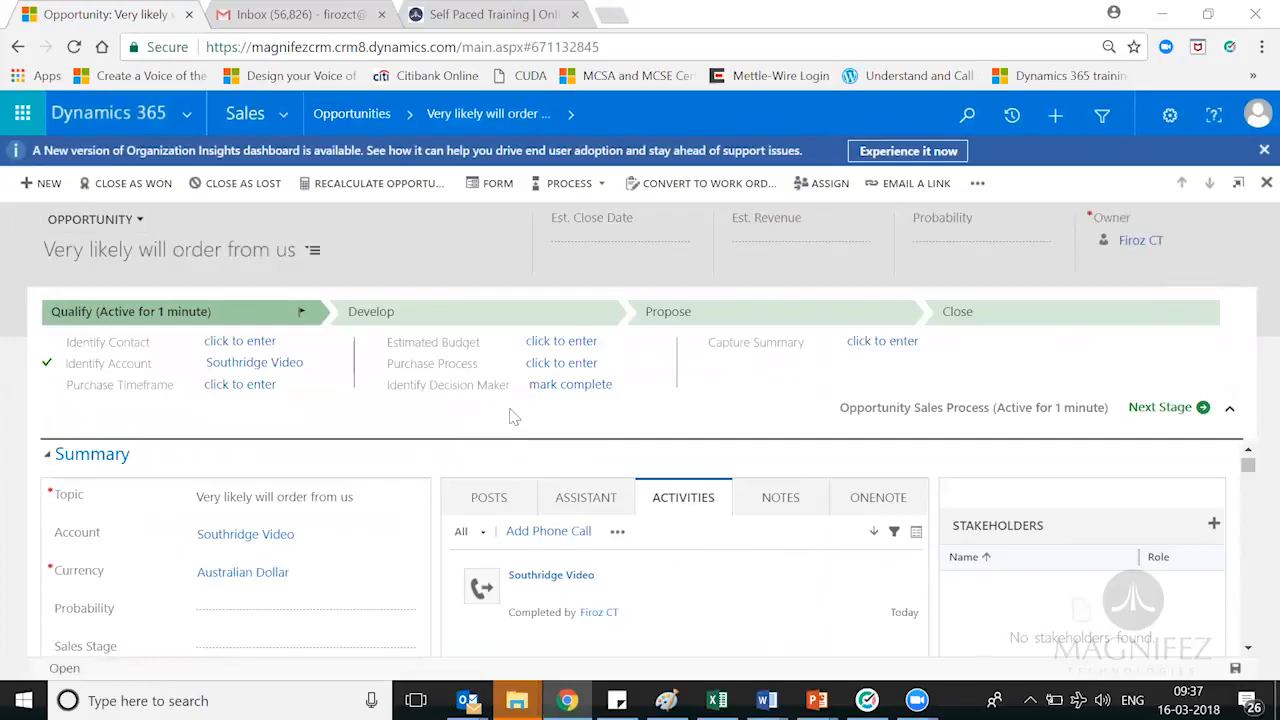
pyautogui.click(236, 495)
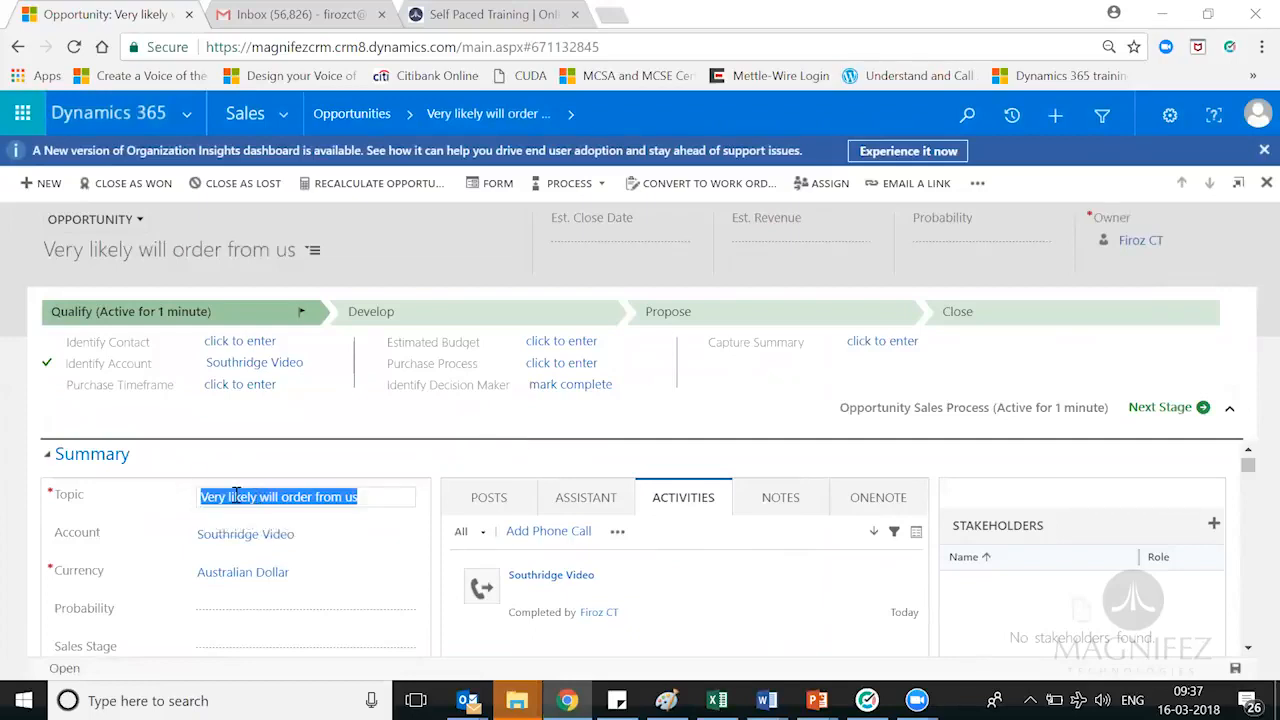
pyautogui.click(384, 472)
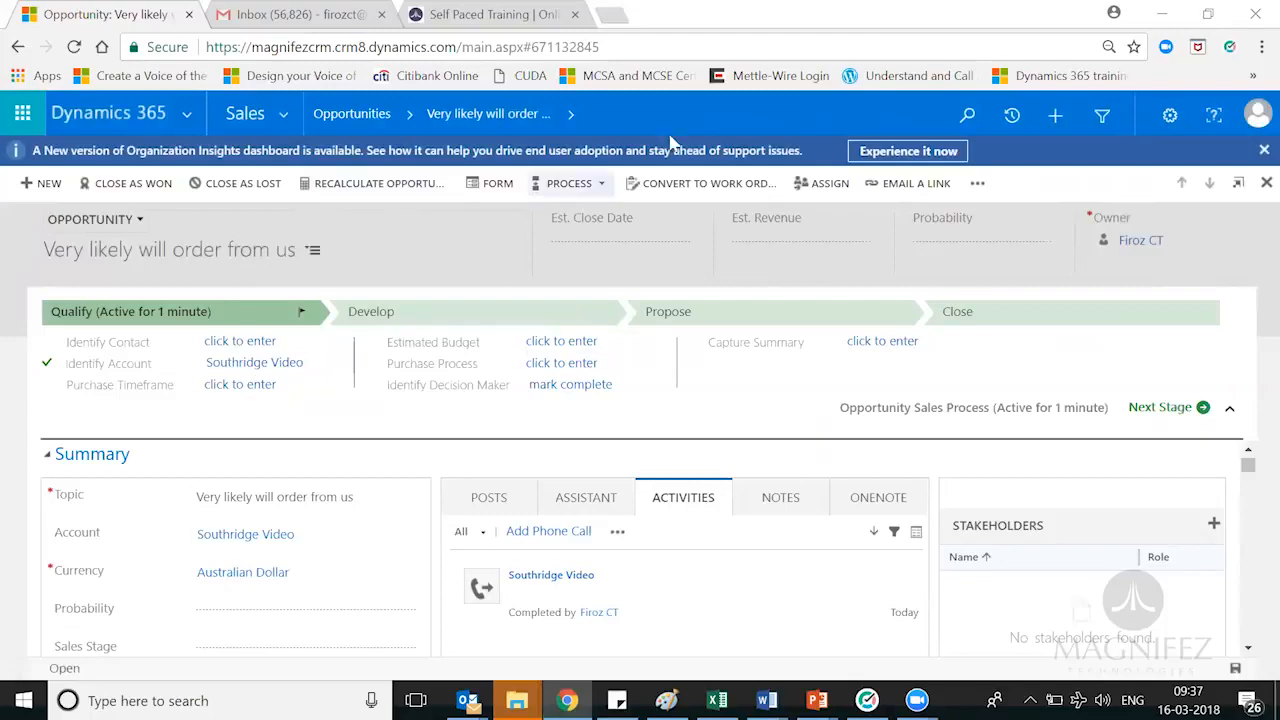
# Return to the activities, switch to the All Emails view, and open the first account assignment email, regarding A. Datum.
pyautogui.click(1012, 118)
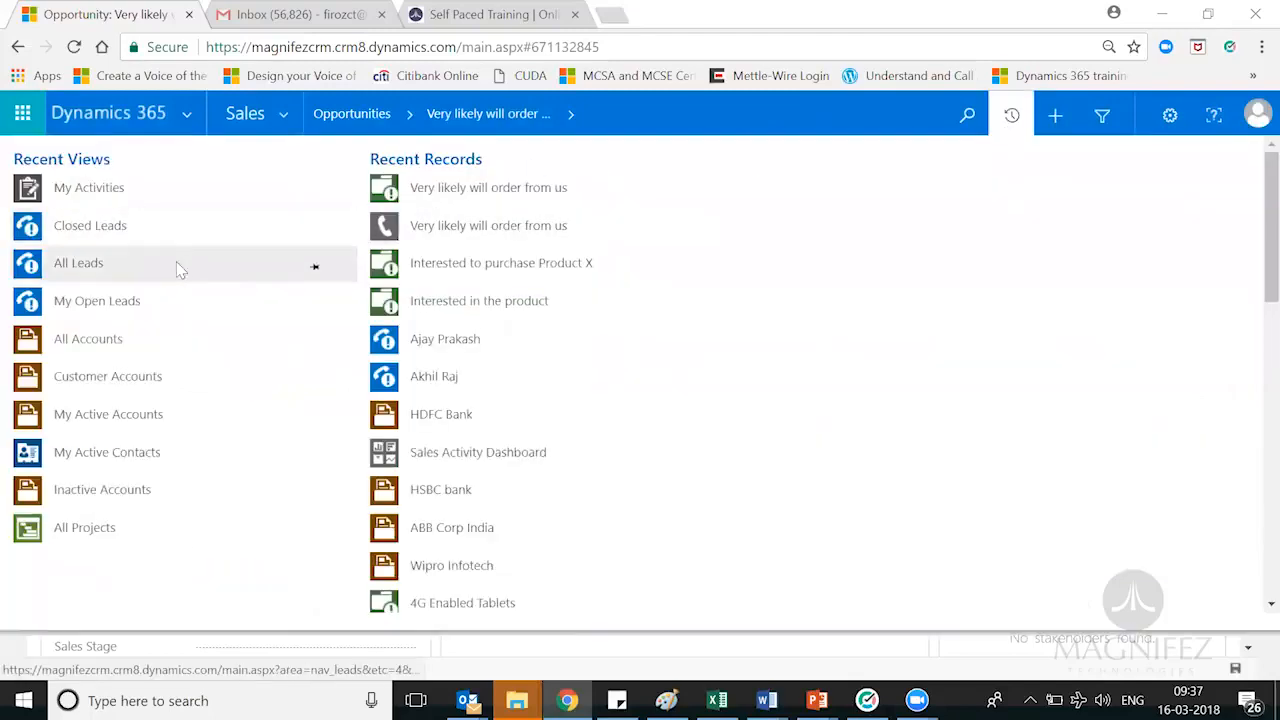
pyautogui.click(201, 180)
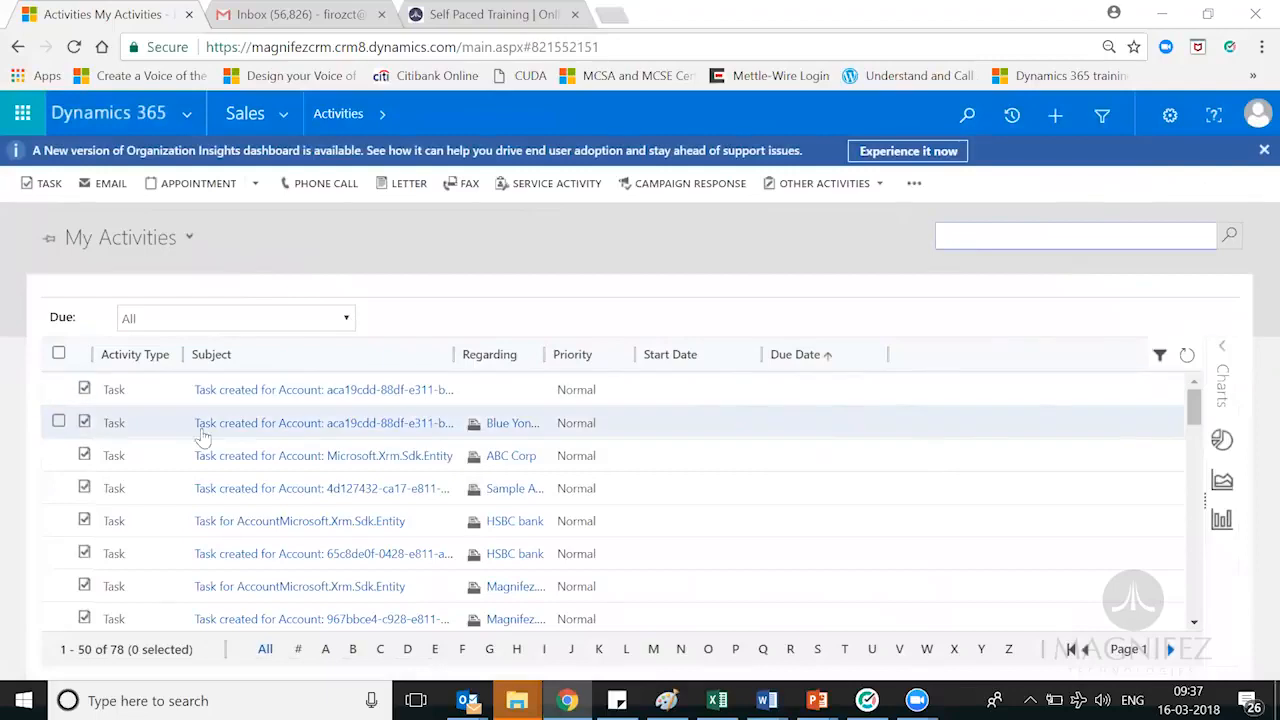
pyautogui.moveTo(1194, 408); pyautogui.dragTo(1194, 600)
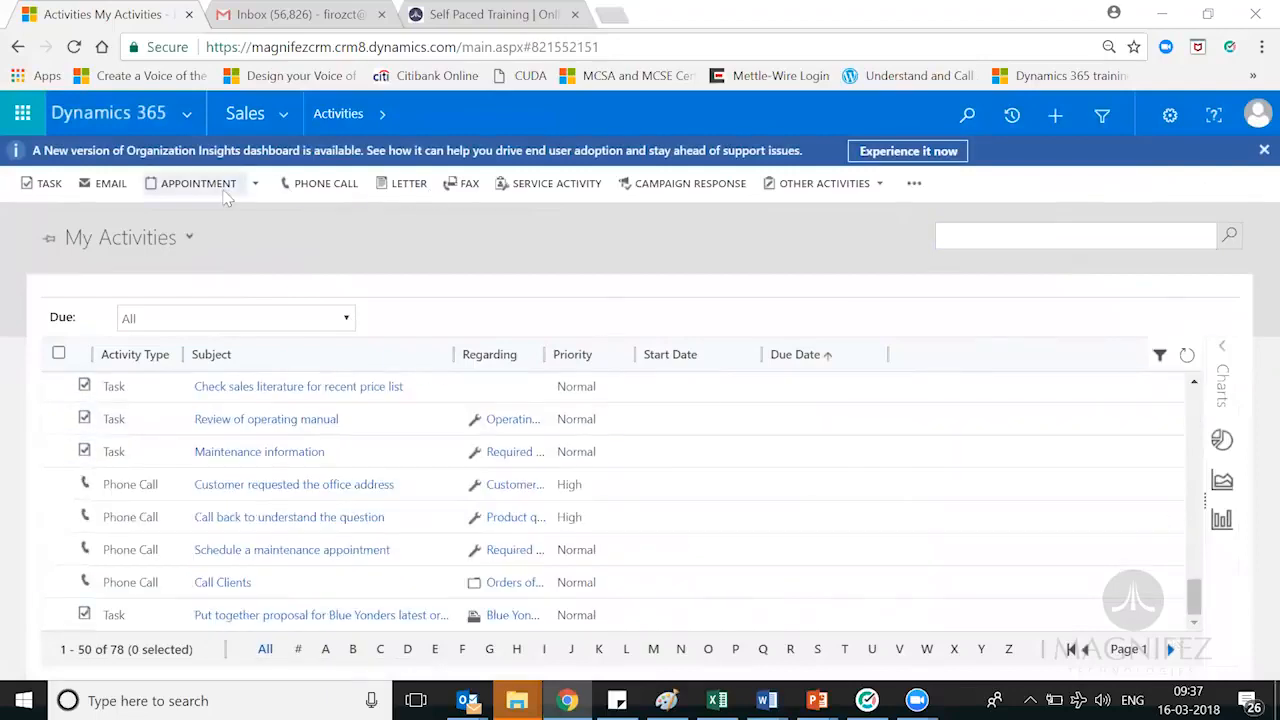
pyautogui.click(171, 242)
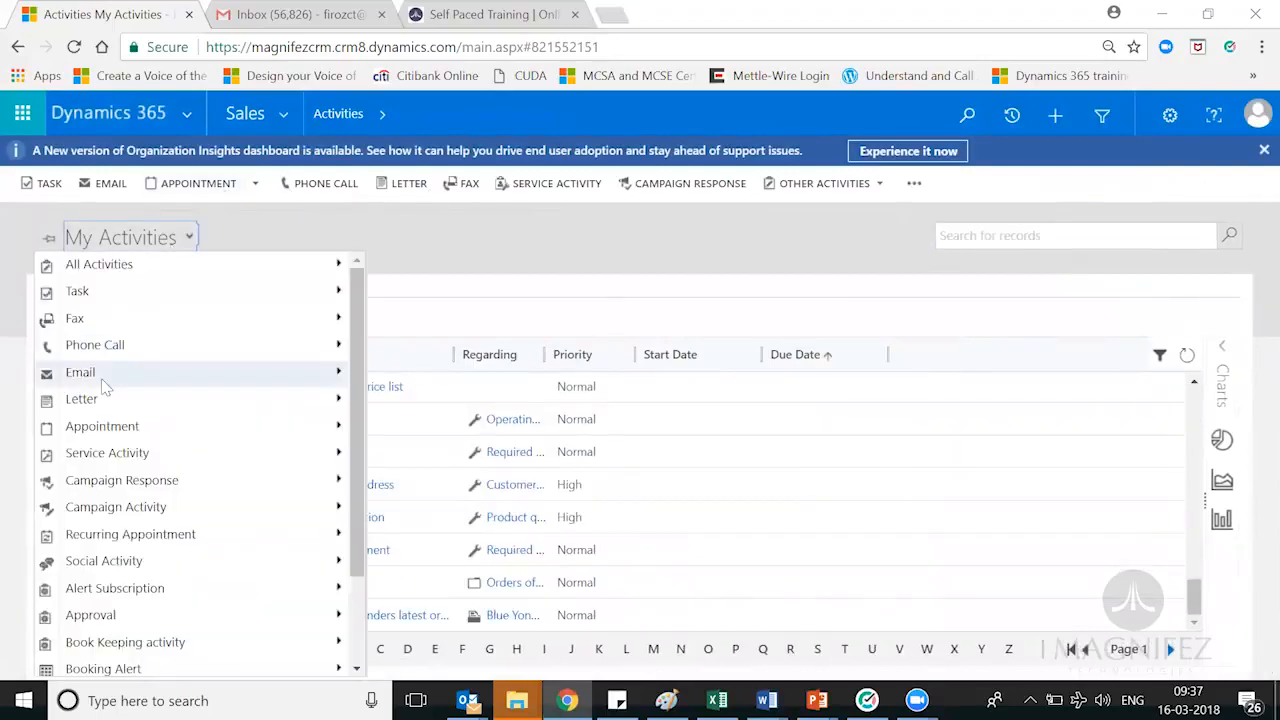
pyautogui.moveTo(335, 371)
pyautogui.click(406, 400)
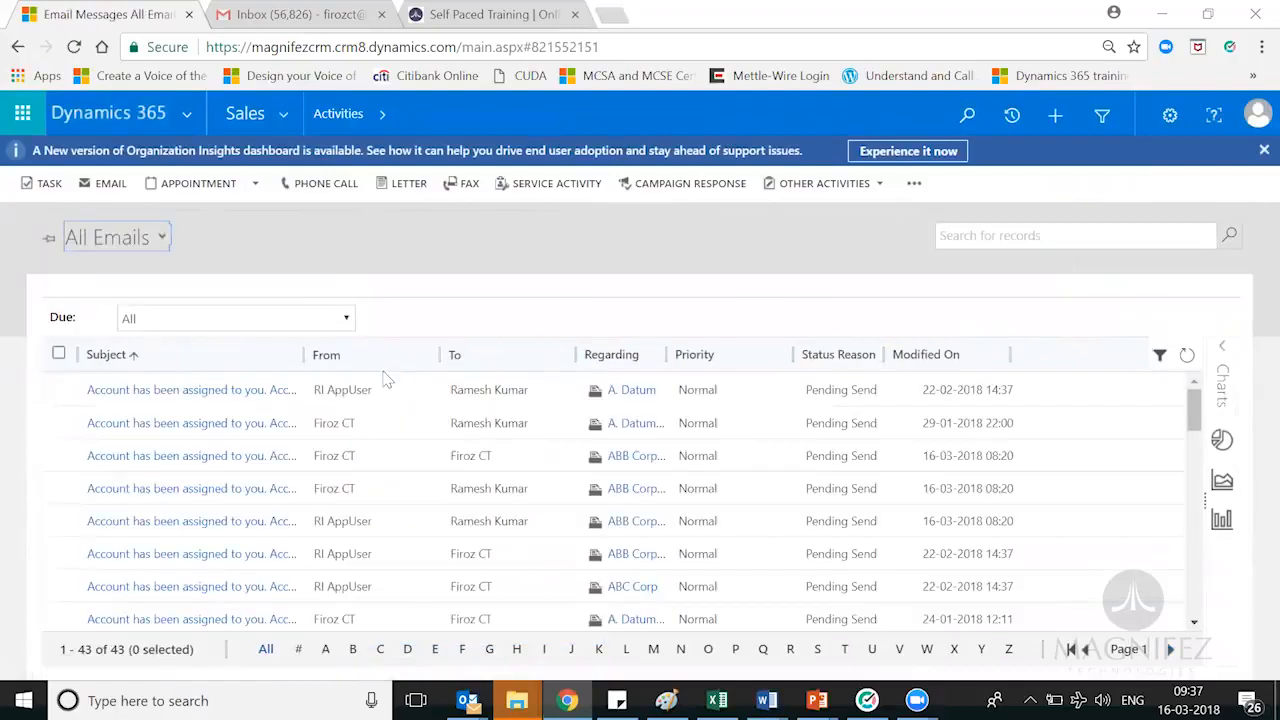
pyautogui.click(245, 393)
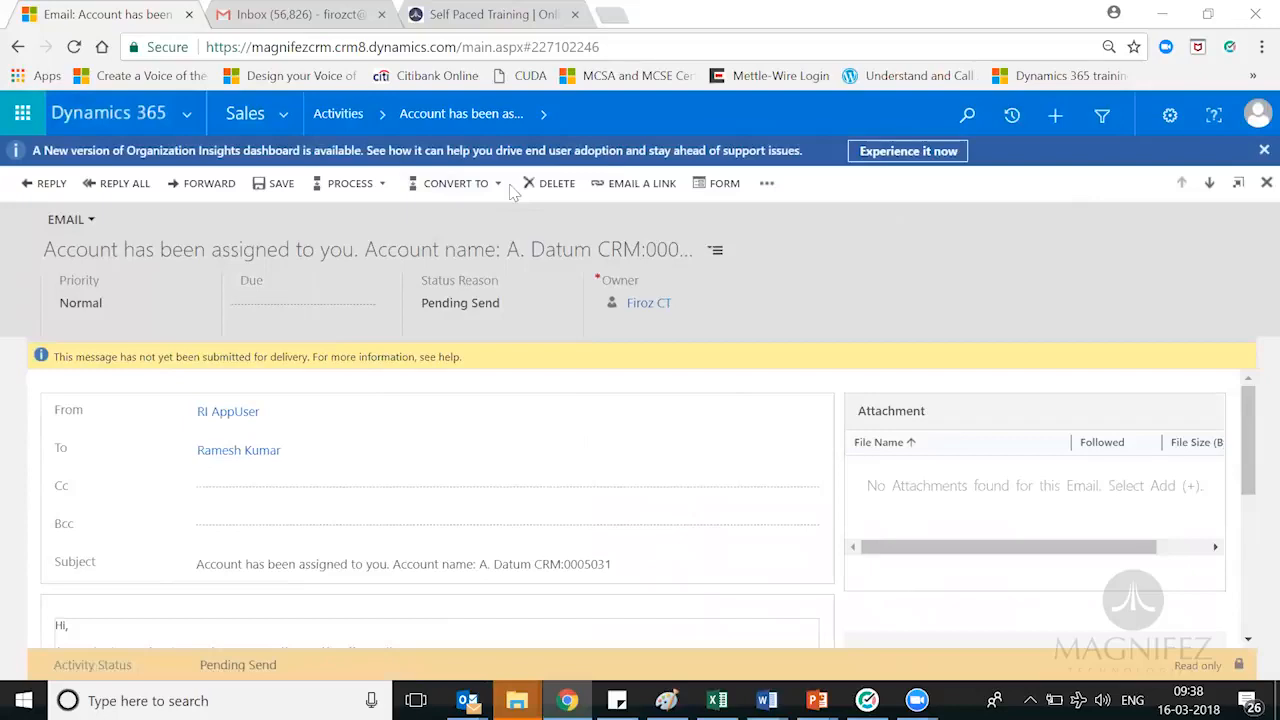
# Examine the email's conversion options and the fields for converting it to a lead, then cancel without converting.
pyautogui.click(498, 186)
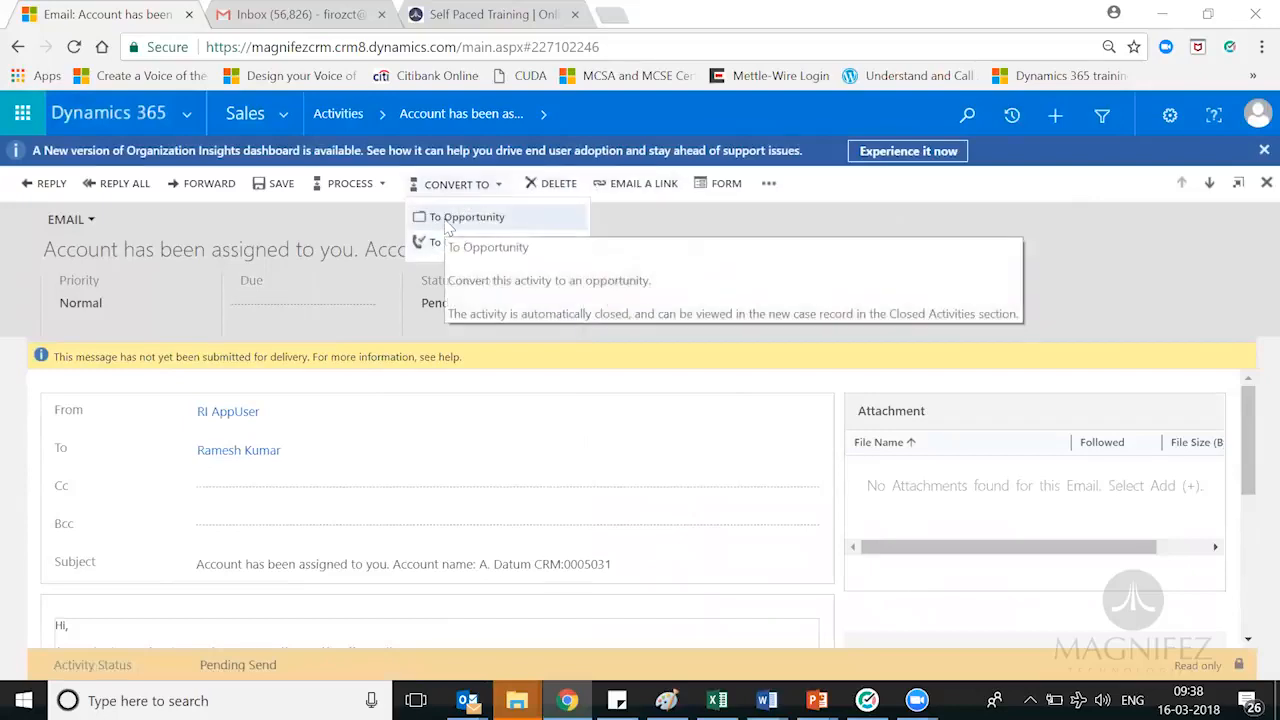
pyautogui.click(474, 244)
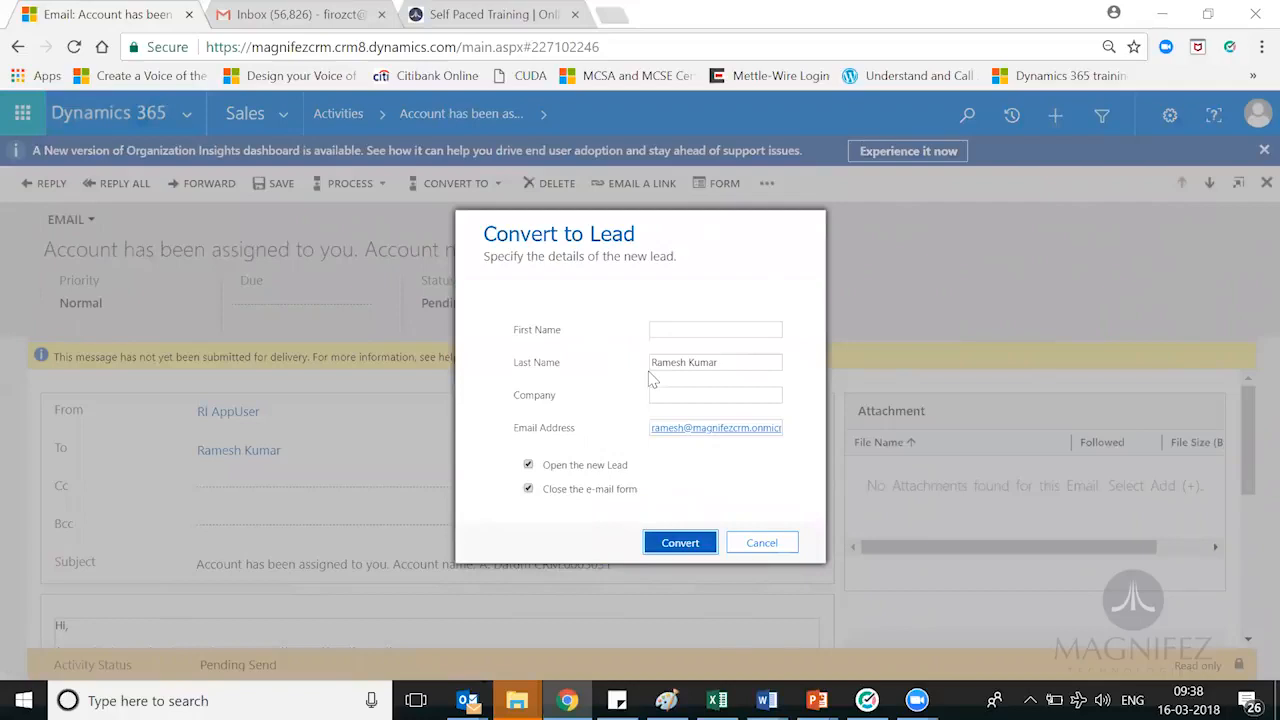
pyautogui.click(676, 331)
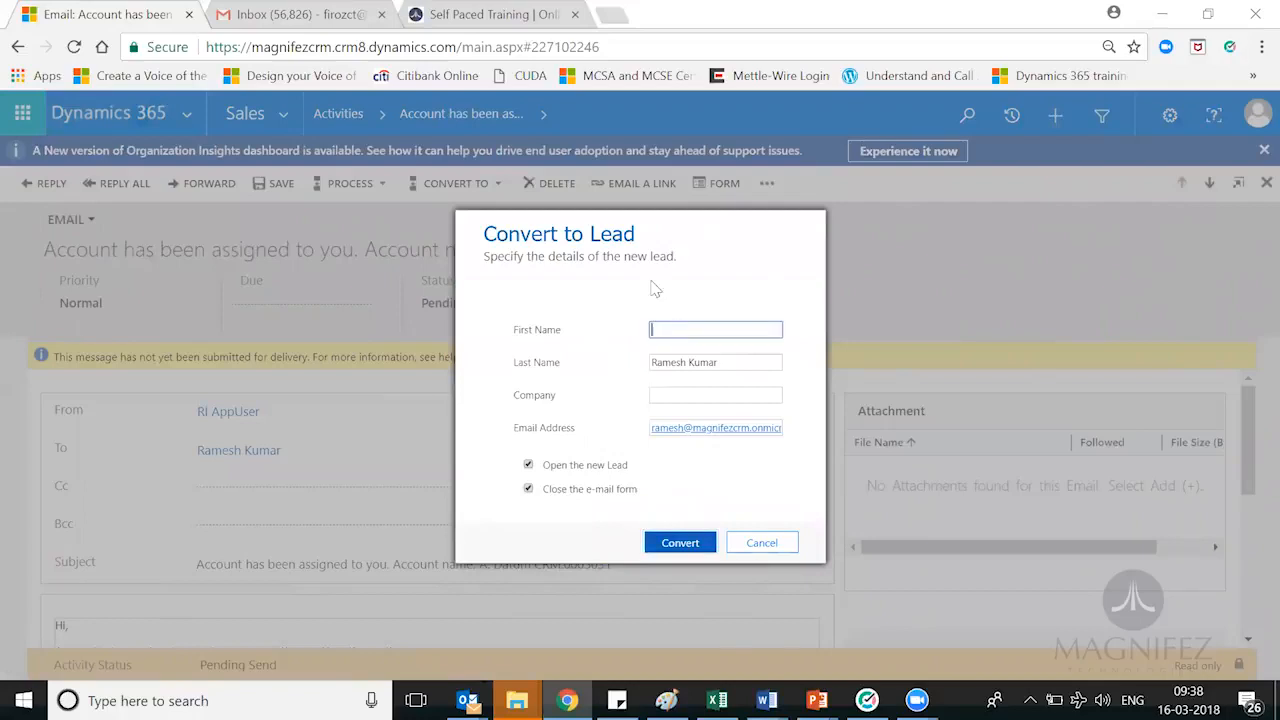
pyautogui.click(709, 327)
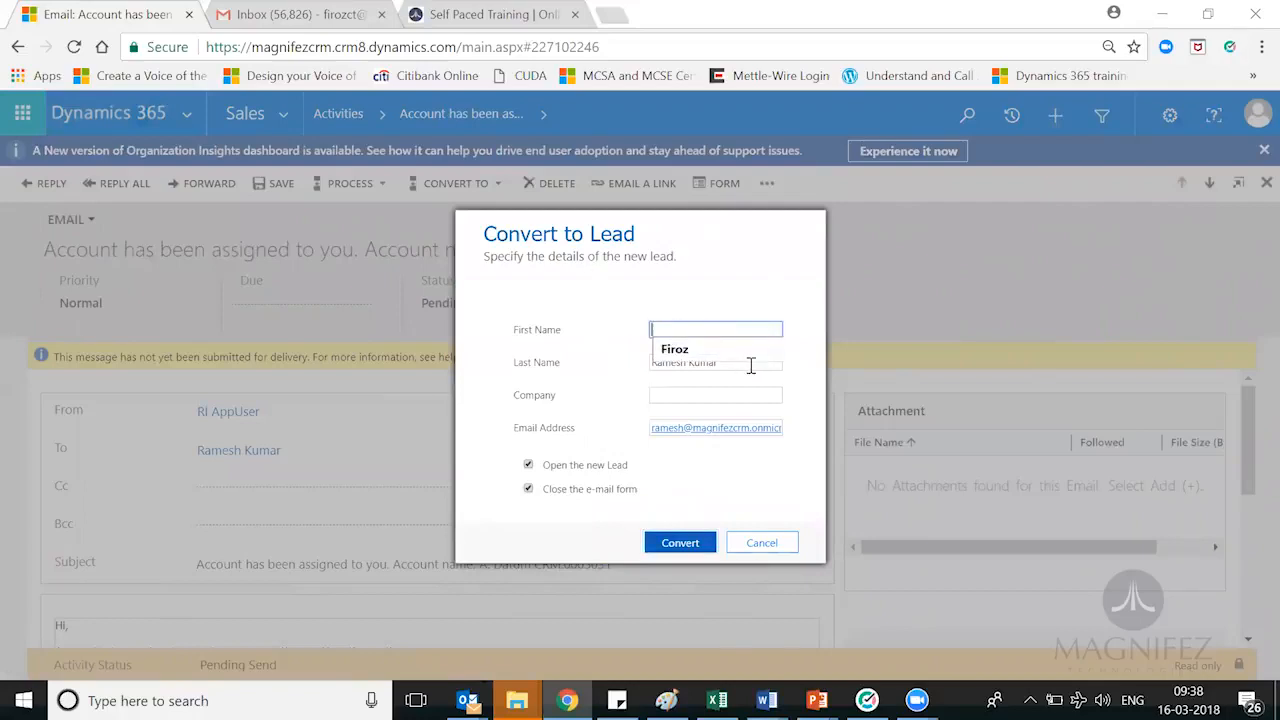
pyautogui.click(686, 397)
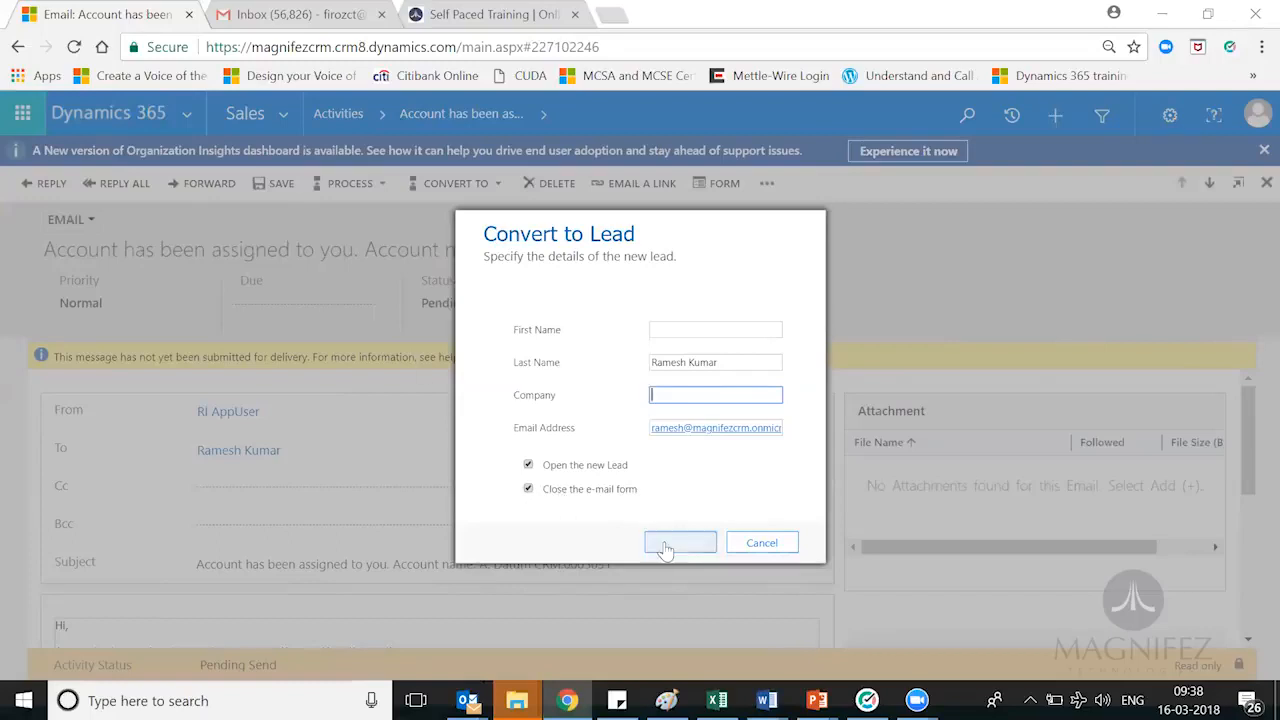
pyautogui.click(759, 545)
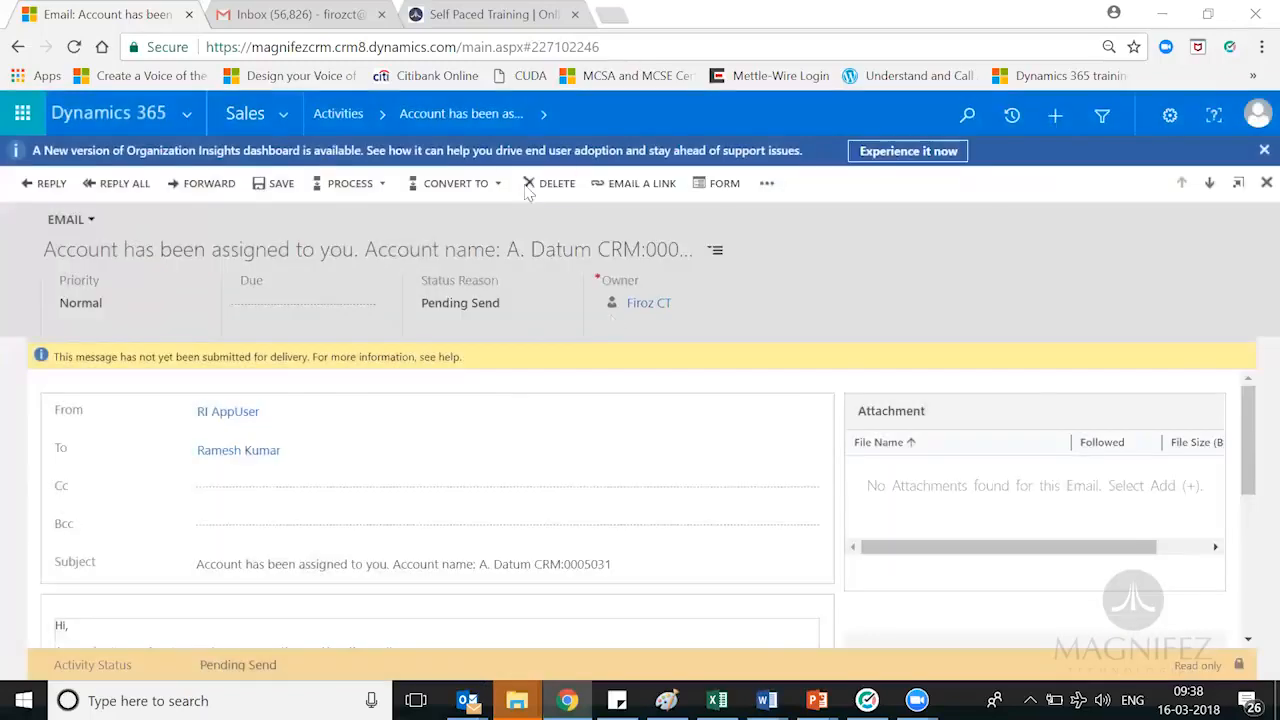
pyautogui.click(497, 185)
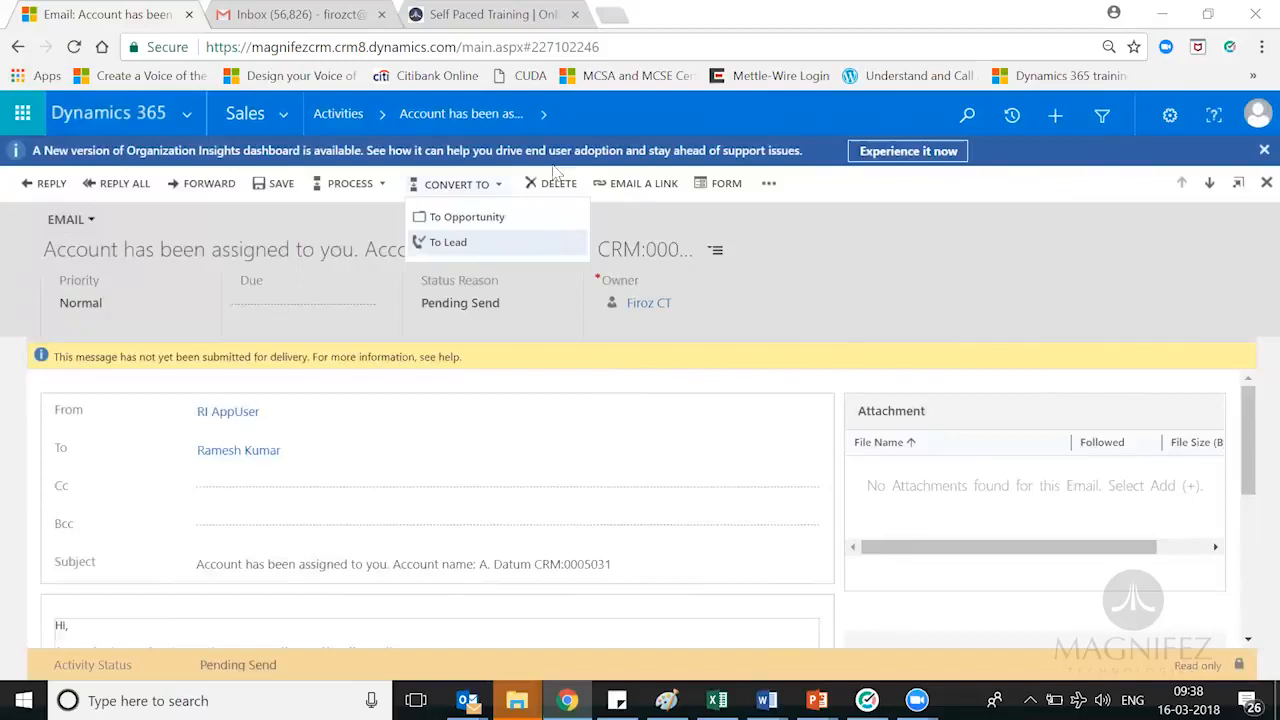
pyautogui.click(770, 262)
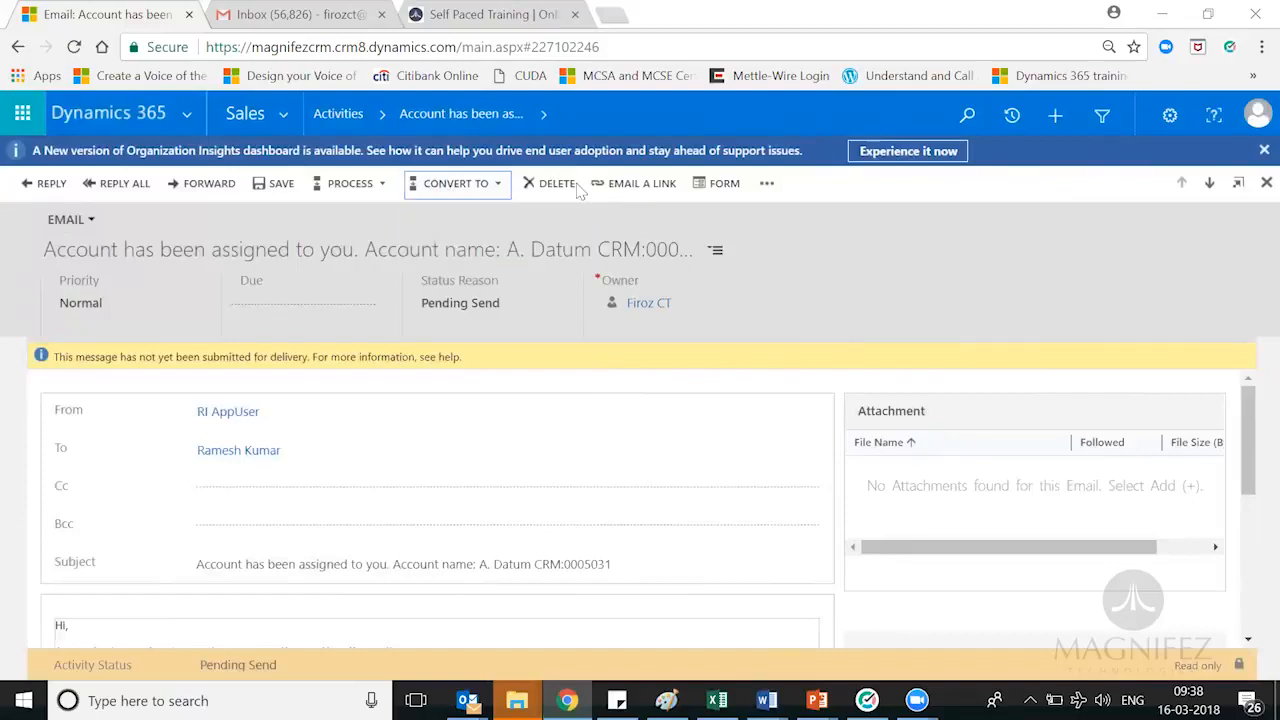
pyautogui.click(455, 183)
# In the Marketing area's campaigns, switch to the All Campaigns and Campaign Templates view and open the 1Q Regional Events campaign.
pyautogui.click(343, 116)
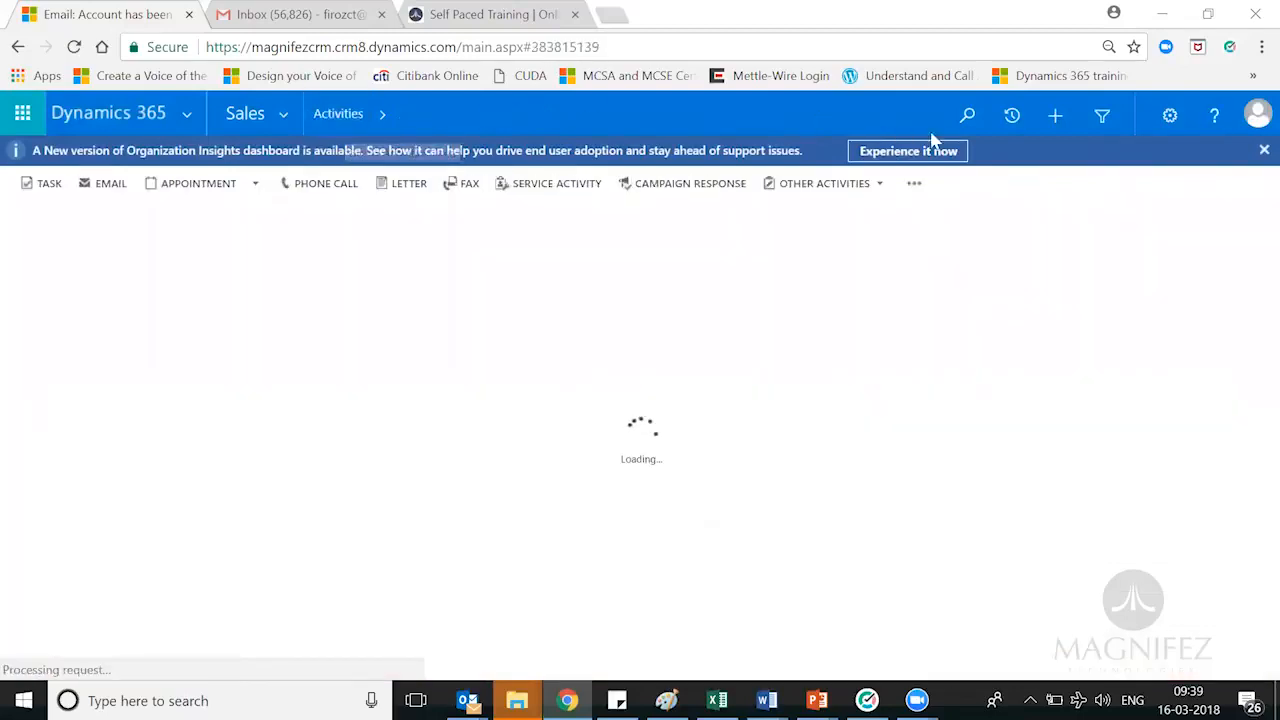
pyautogui.click(286, 118)
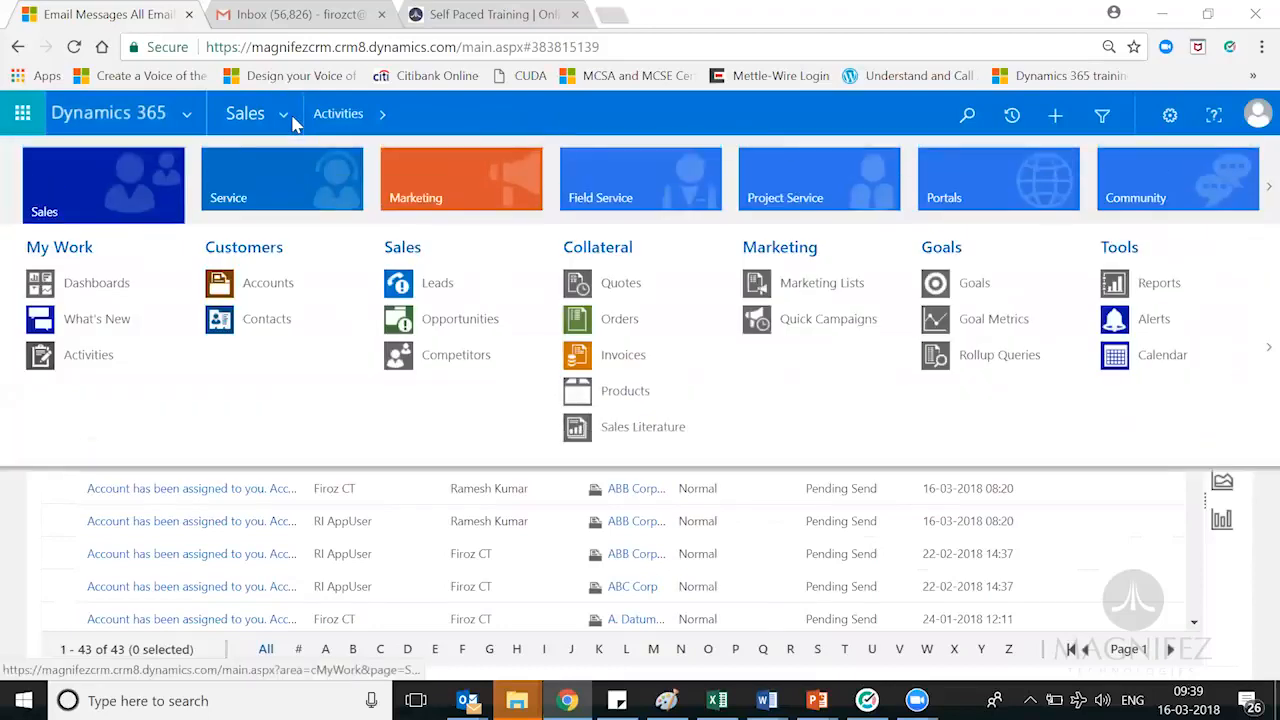
pyautogui.click(445, 169)
pyautogui.click(508, 363)
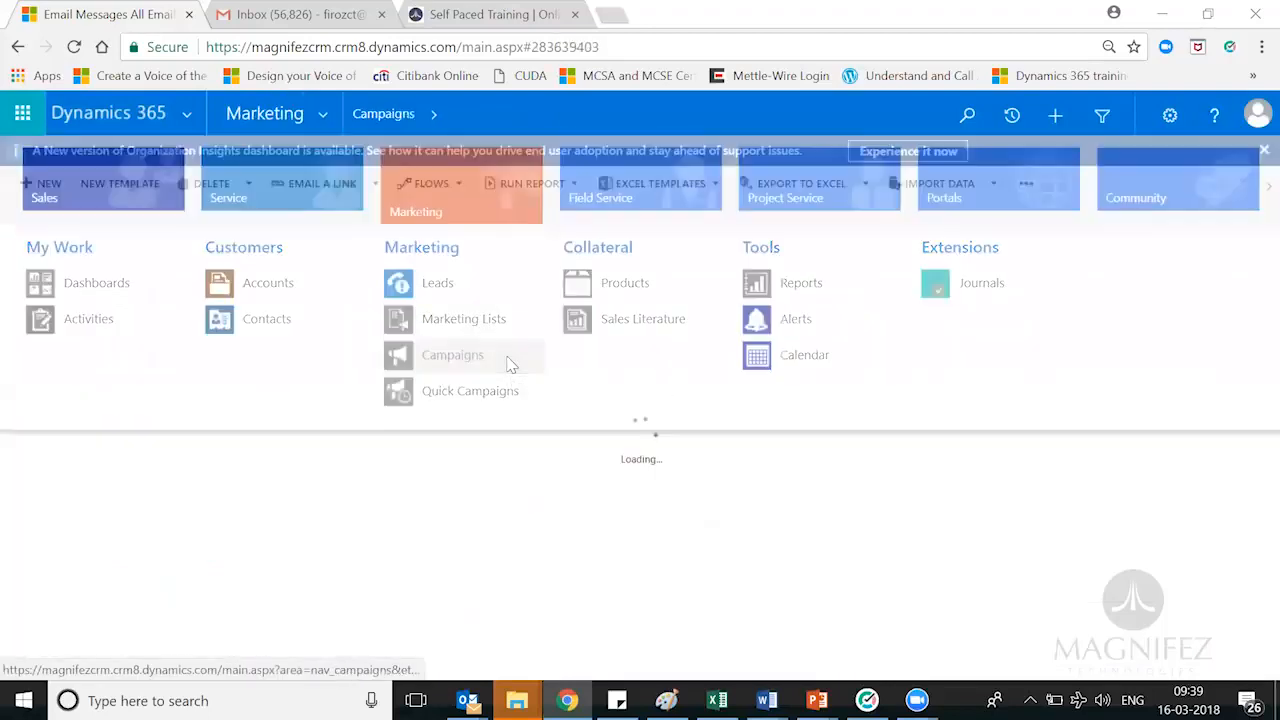
pyautogui.click(210, 236)
pyautogui.click(192, 292)
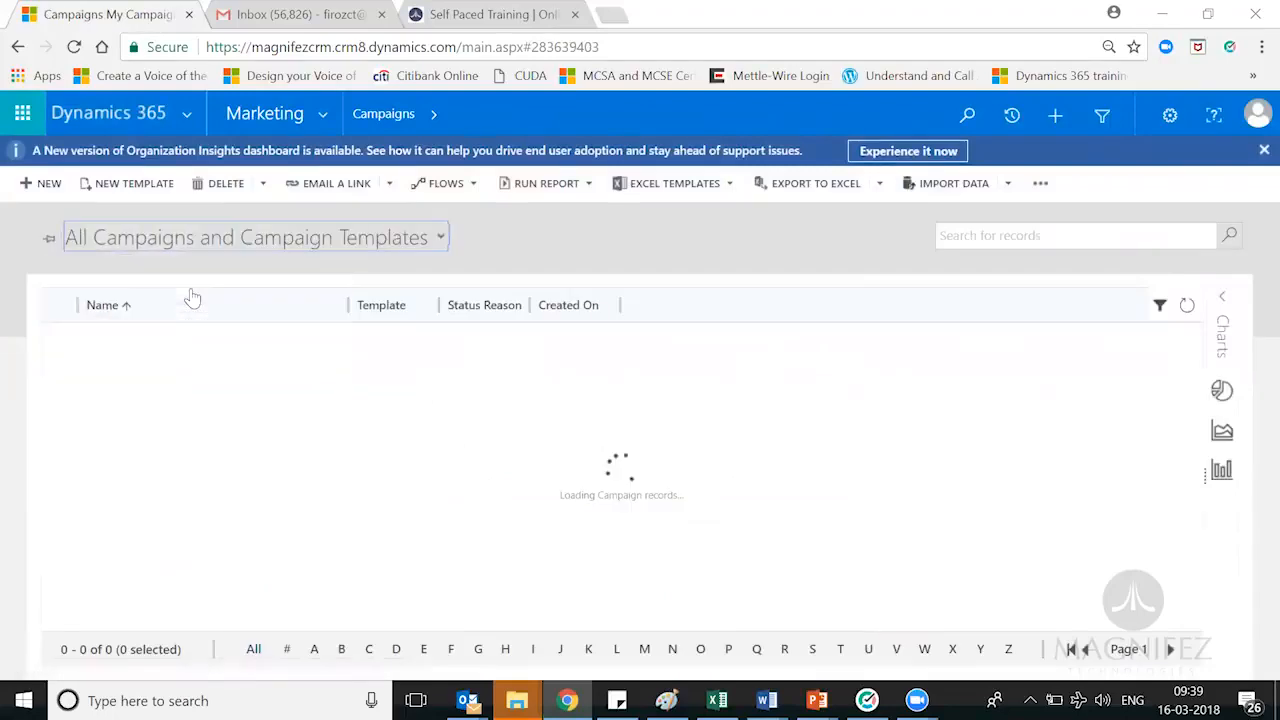
pyautogui.click(152, 345)
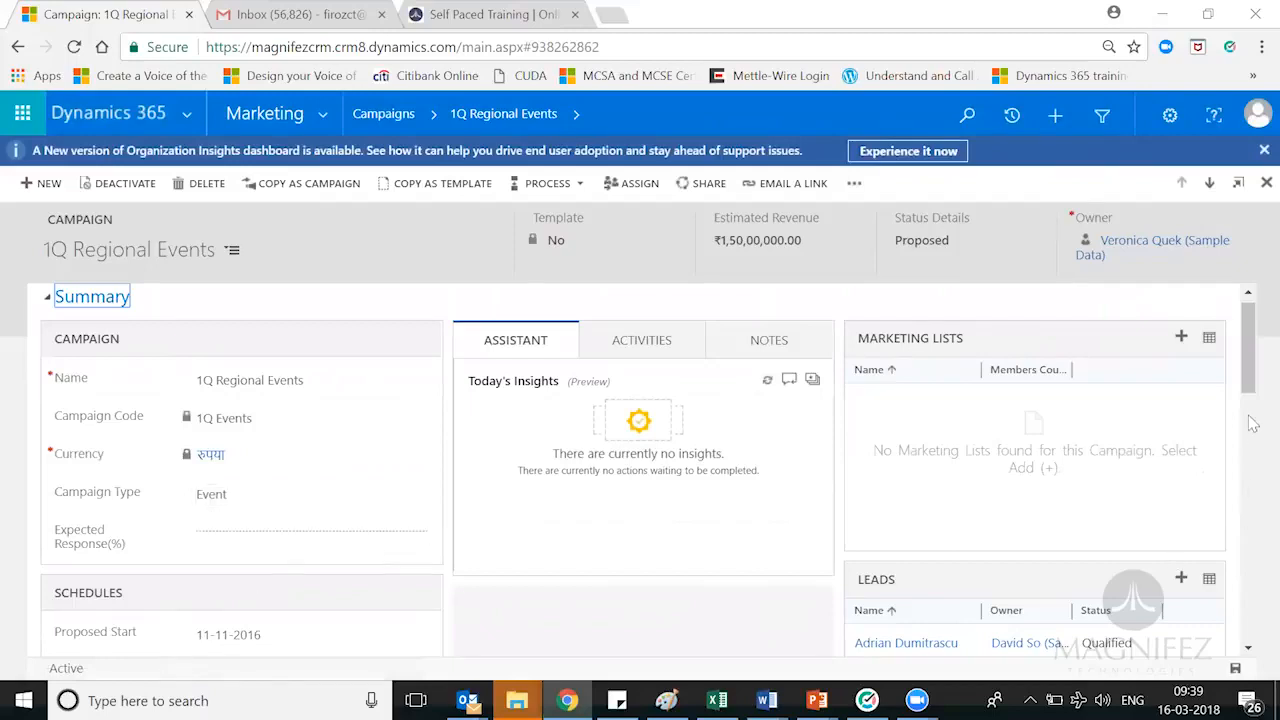
# Examine the 1Q Regional Events campaign's summary, schedules and leads, down to its Responses section.
pyautogui.moveTo(1248, 343); pyautogui.dragTo(1246, 295)
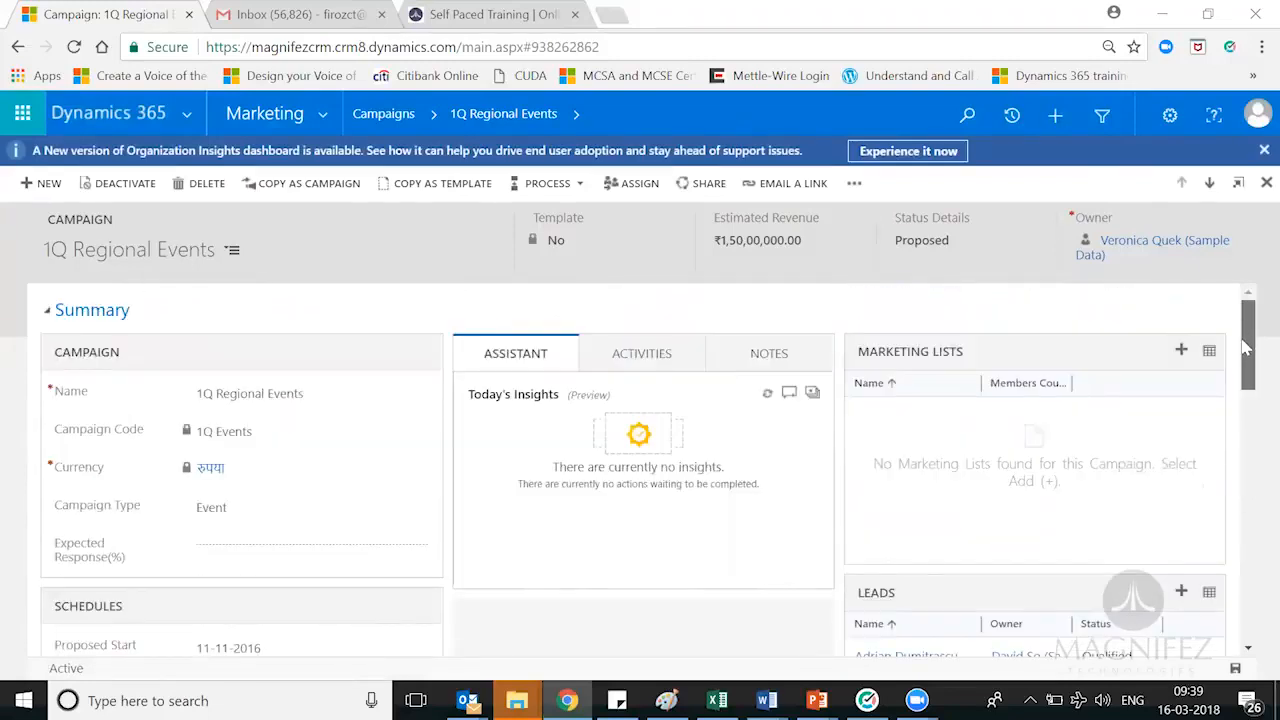
pyautogui.moveTo(1245, 345); pyautogui.dragTo(1247, 365)
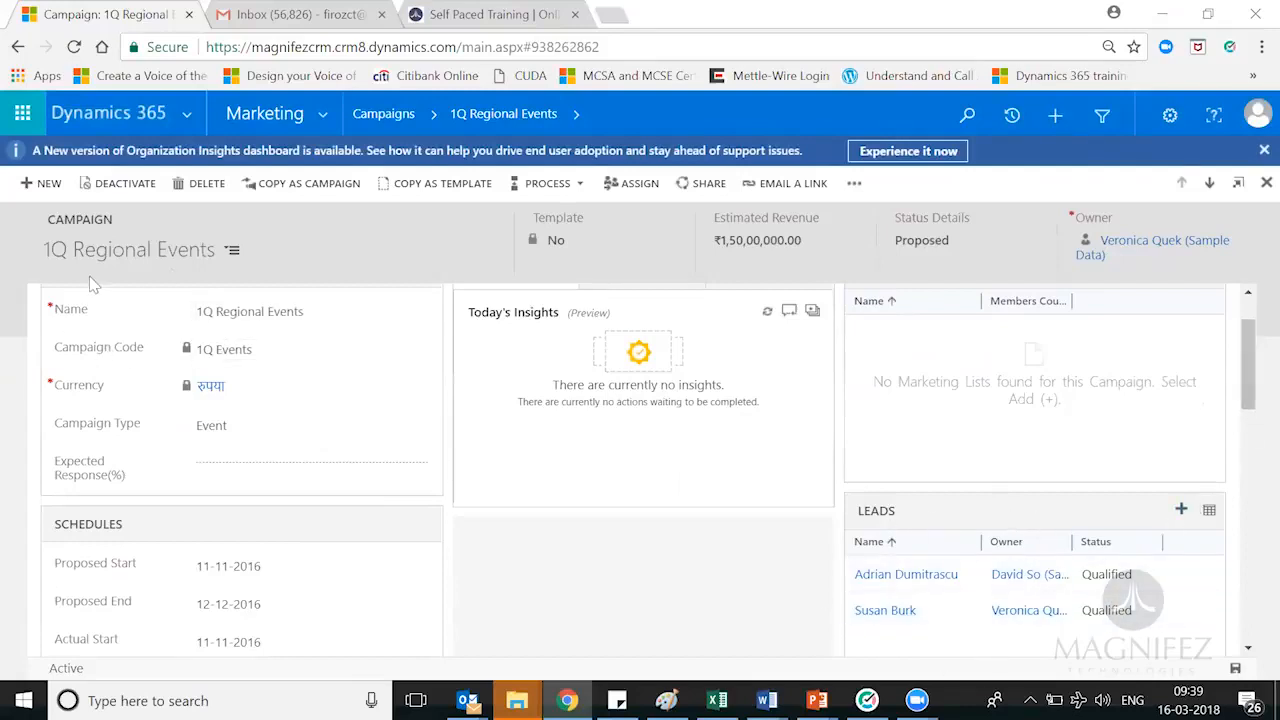
pyautogui.moveTo(1248, 332); pyautogui.dragTo(1248, 317)
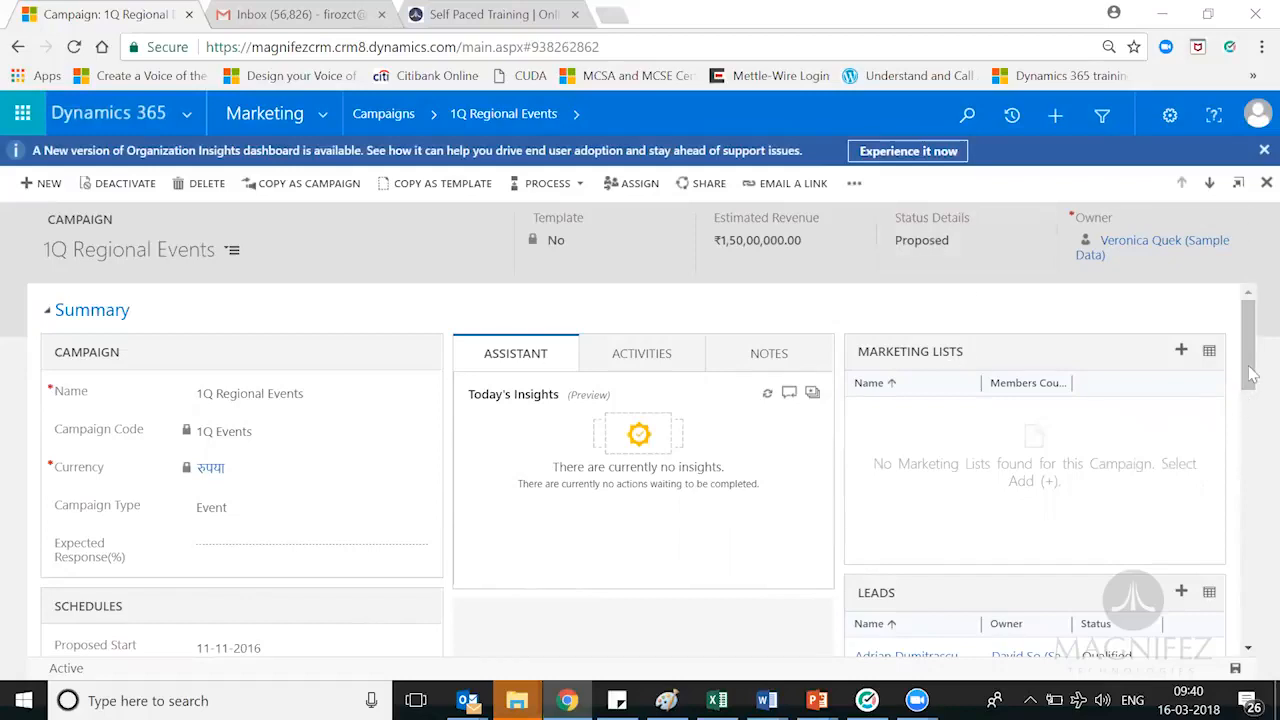
pyautogui.moveTo(1248, 342); pyautogui.dragTo(1248, 630)
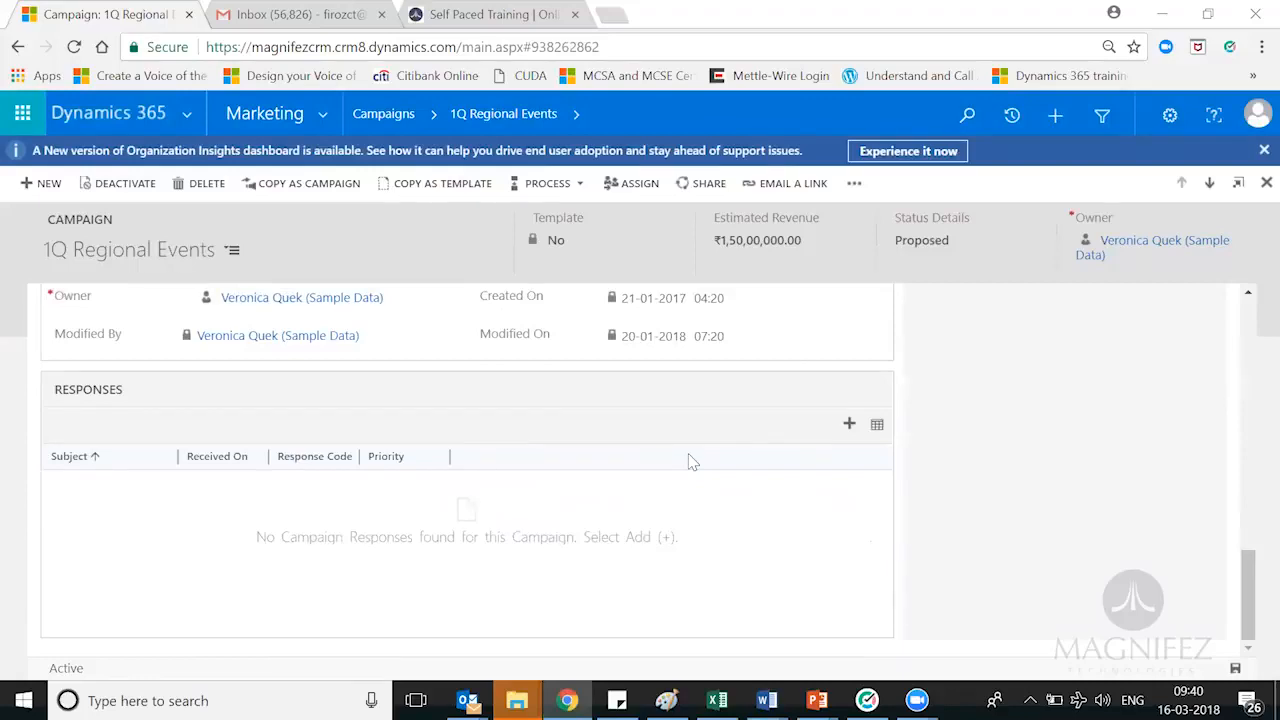
# Start a new response for the 1Q Regional Events campaign with the subject "Interested to know more about the product".
pyautogui.click(847, 425)
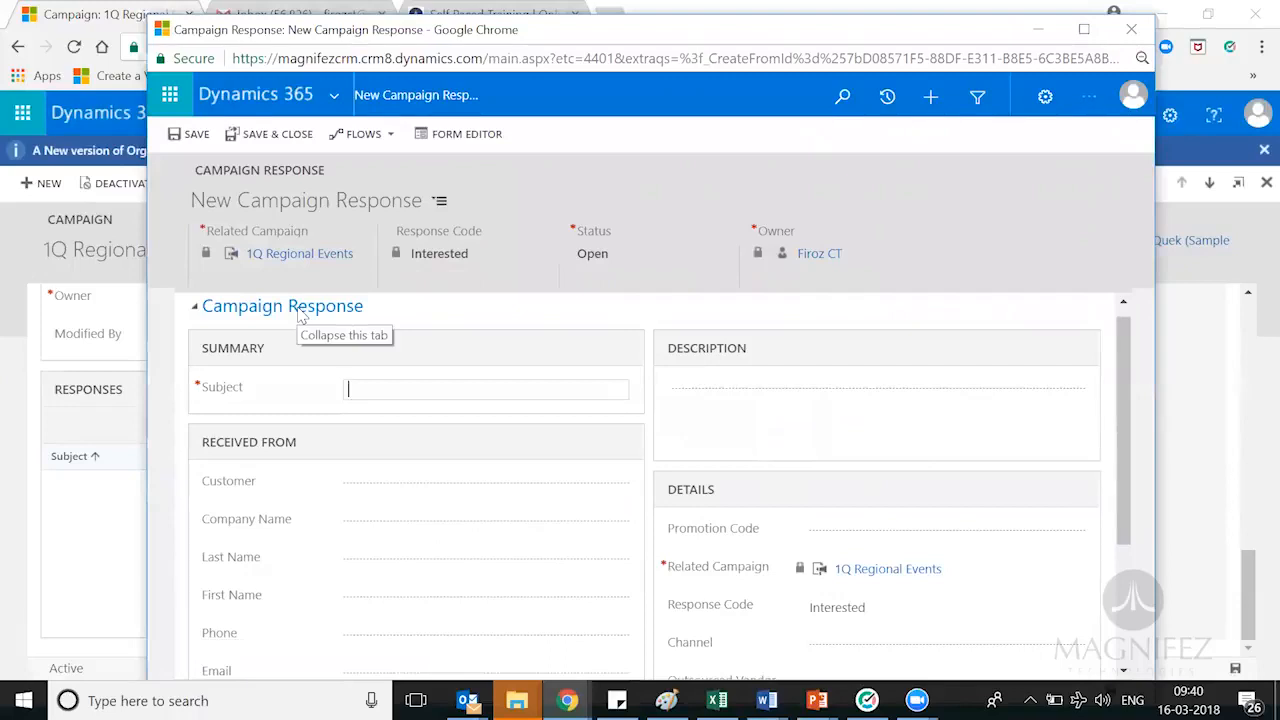
pyautogui.write('Inte')
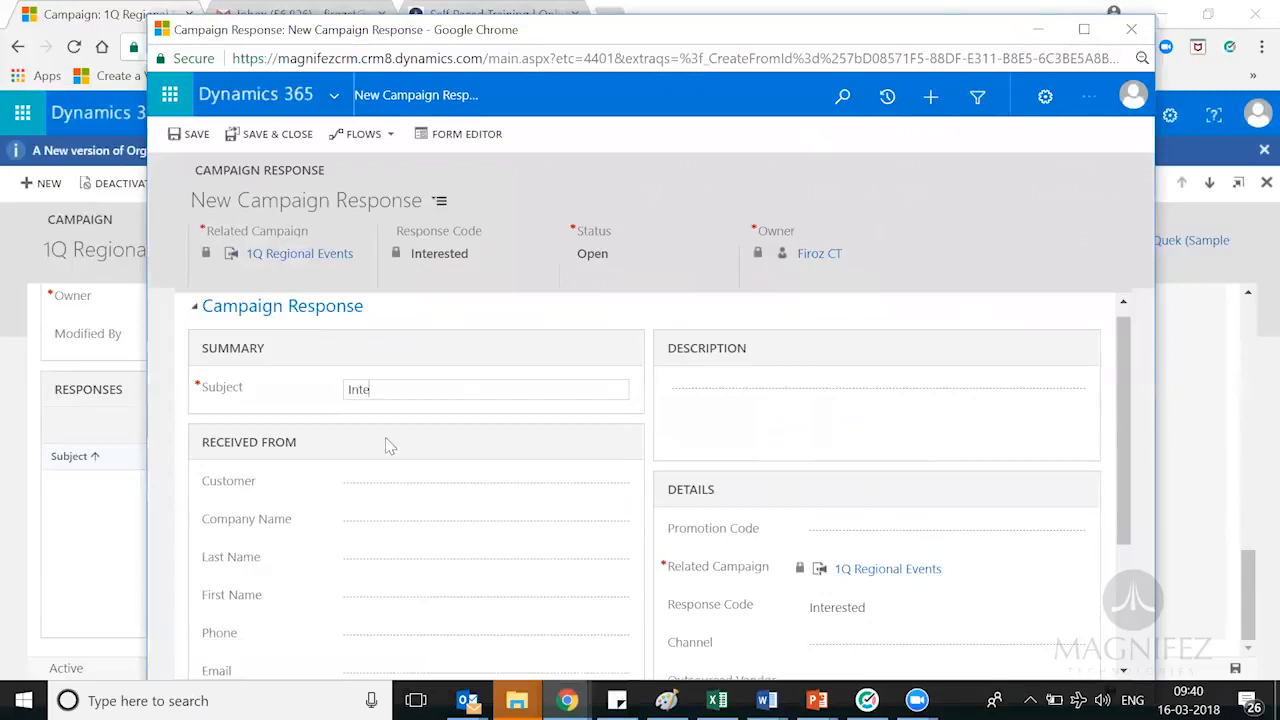
pyautogui.write('rested to mnow more about the product')
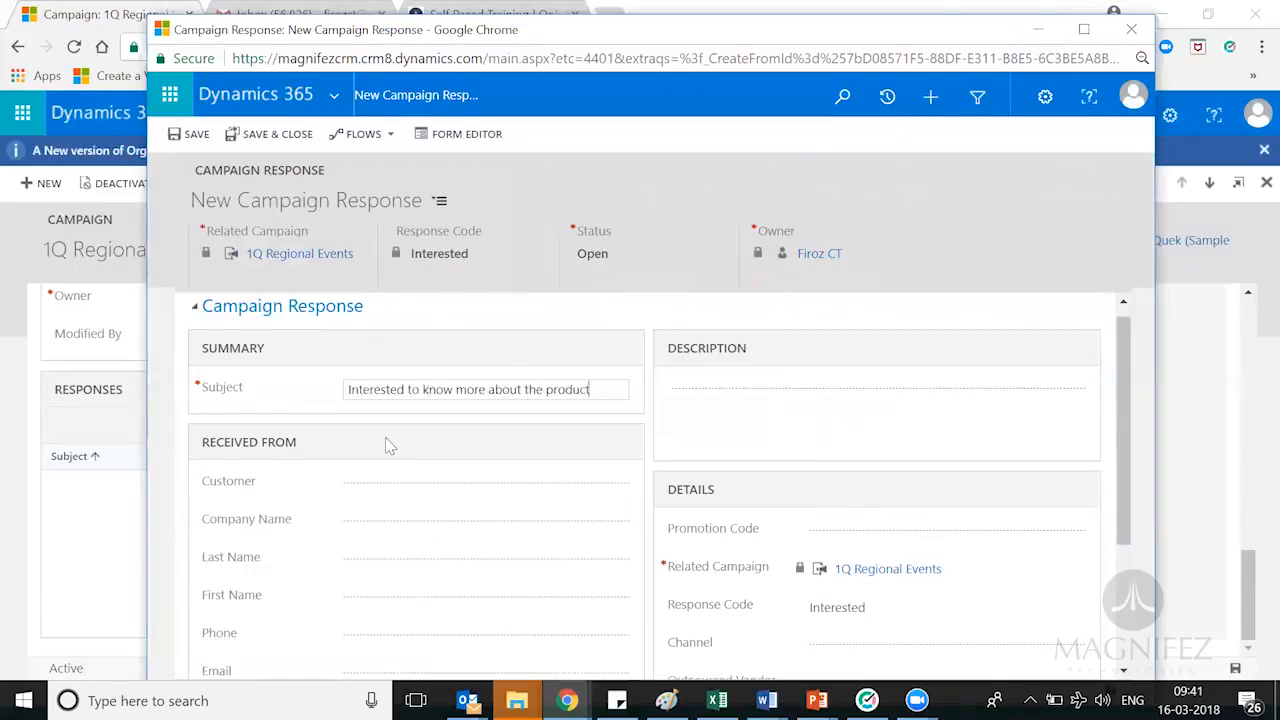
pyautogui.click(411, 478)
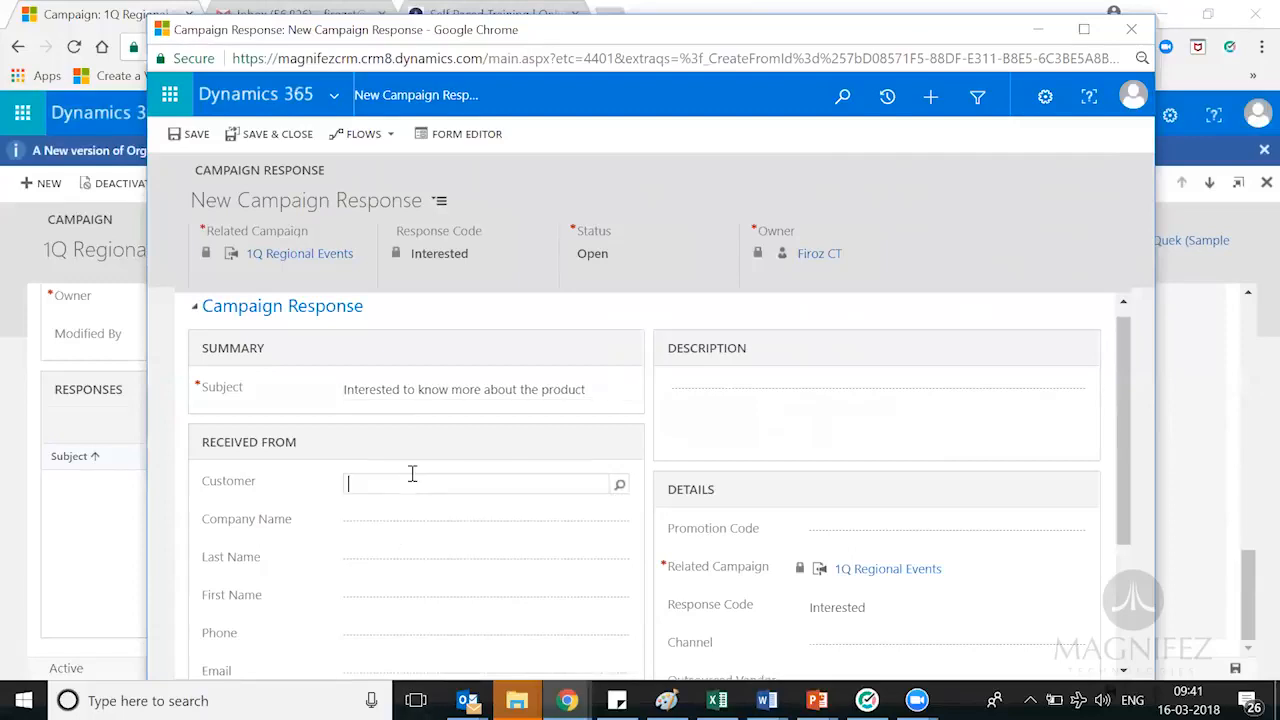
pyautogui.doubleClick(785, 42)
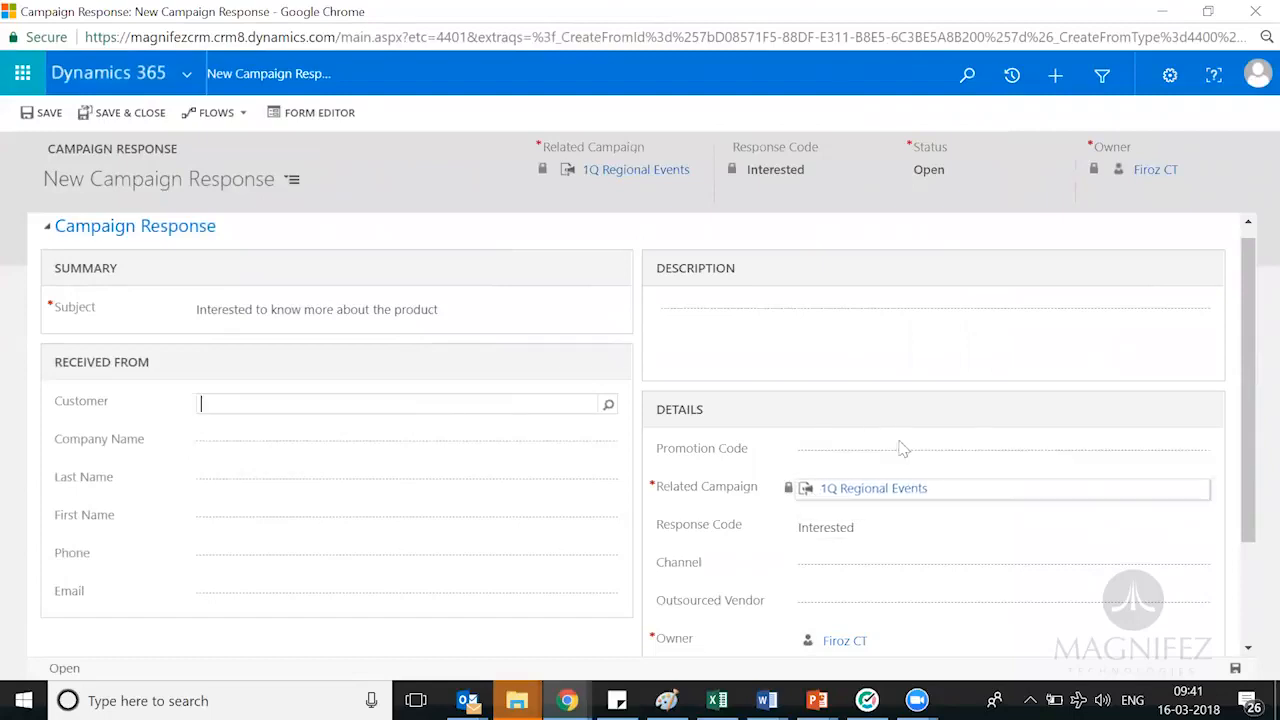
# Keep the response code as Interested, leave the Received From fields blank, and save and close the campaign response.
pyautogui.click(872, 530)
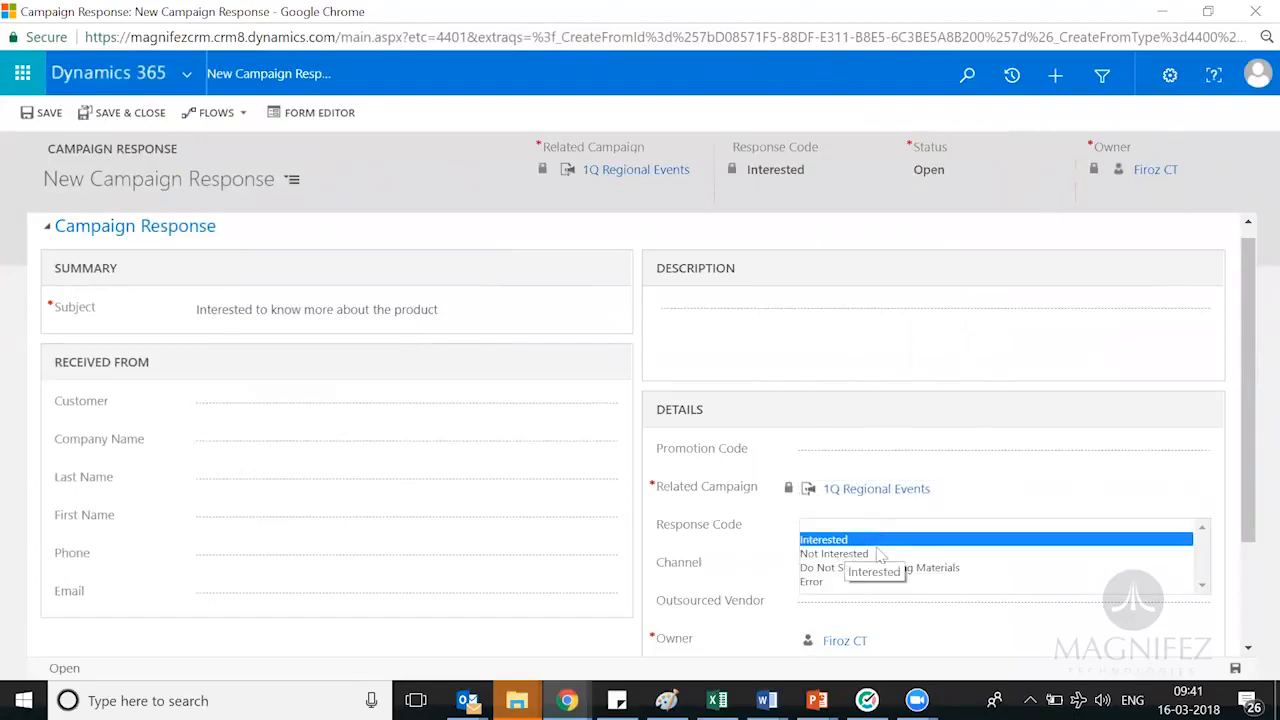
pyautogui.click(886, 538)
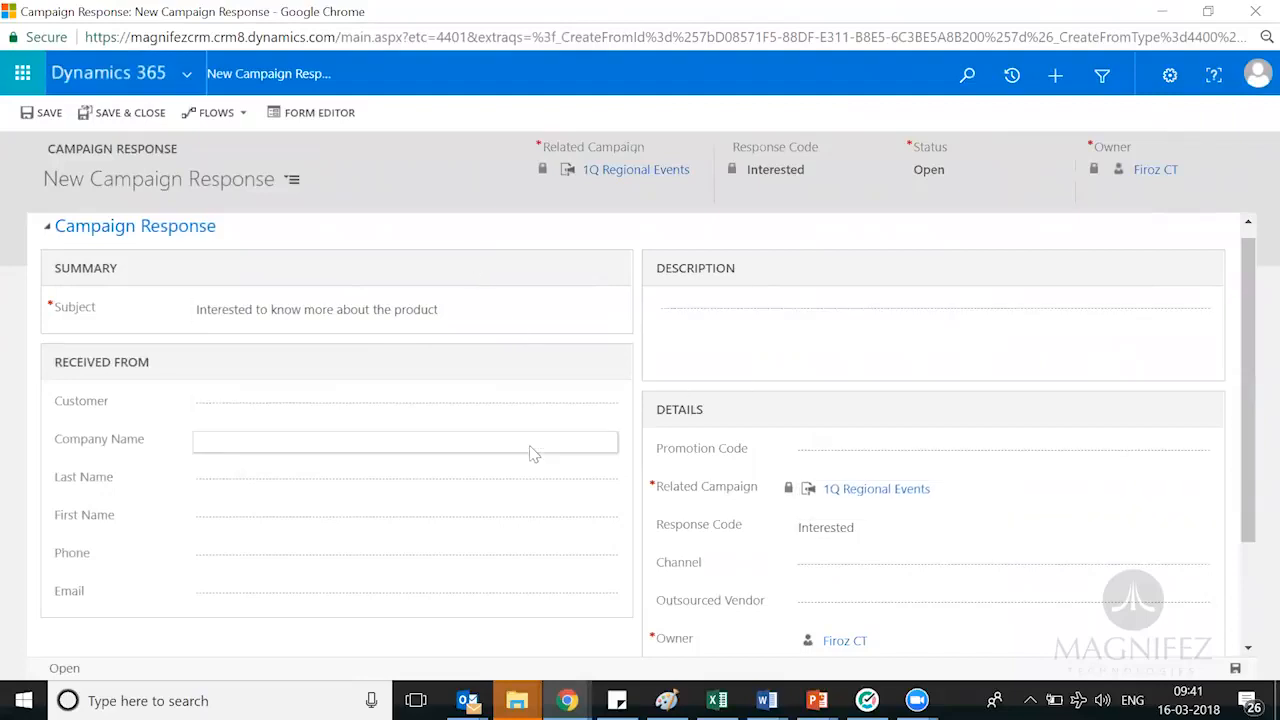
pyautogui.click(290, 400)
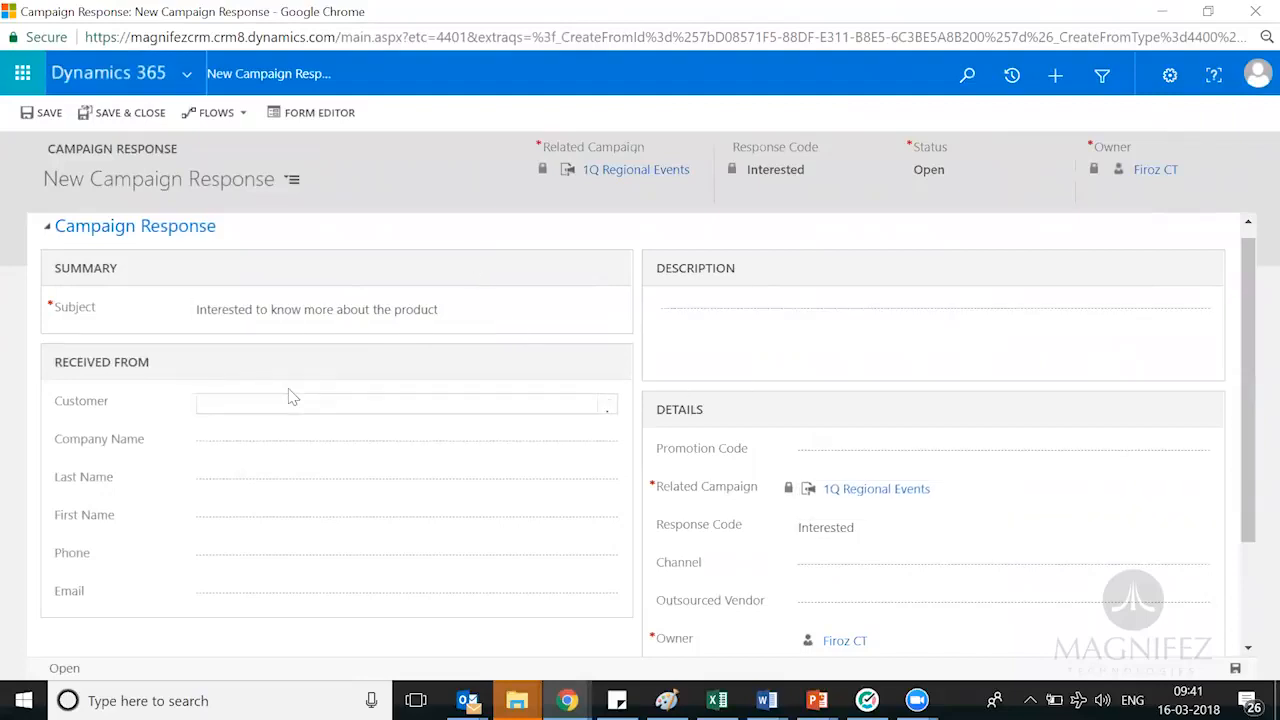
pyautogui.click(41, 446)
pyautogui.click(231, 438)
pyautogui.click(235, 401)
pyautogui.click(219, 440)
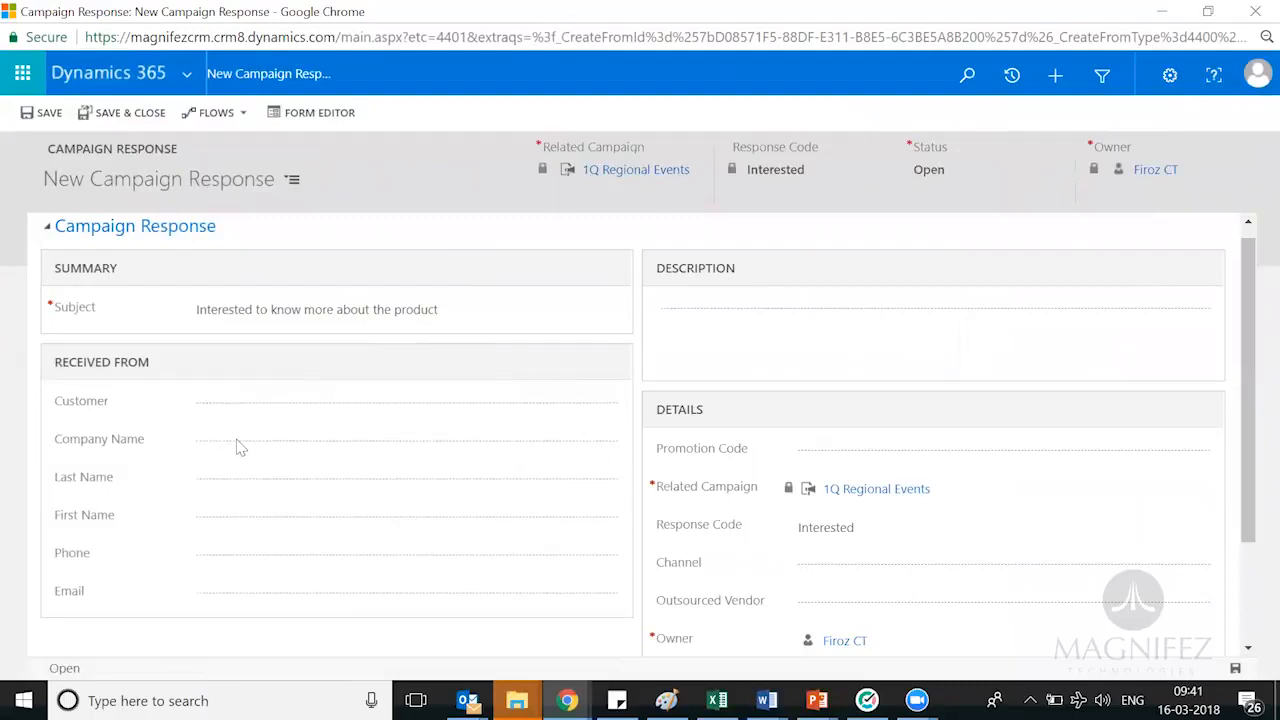
pyautogui.click(219, 515)
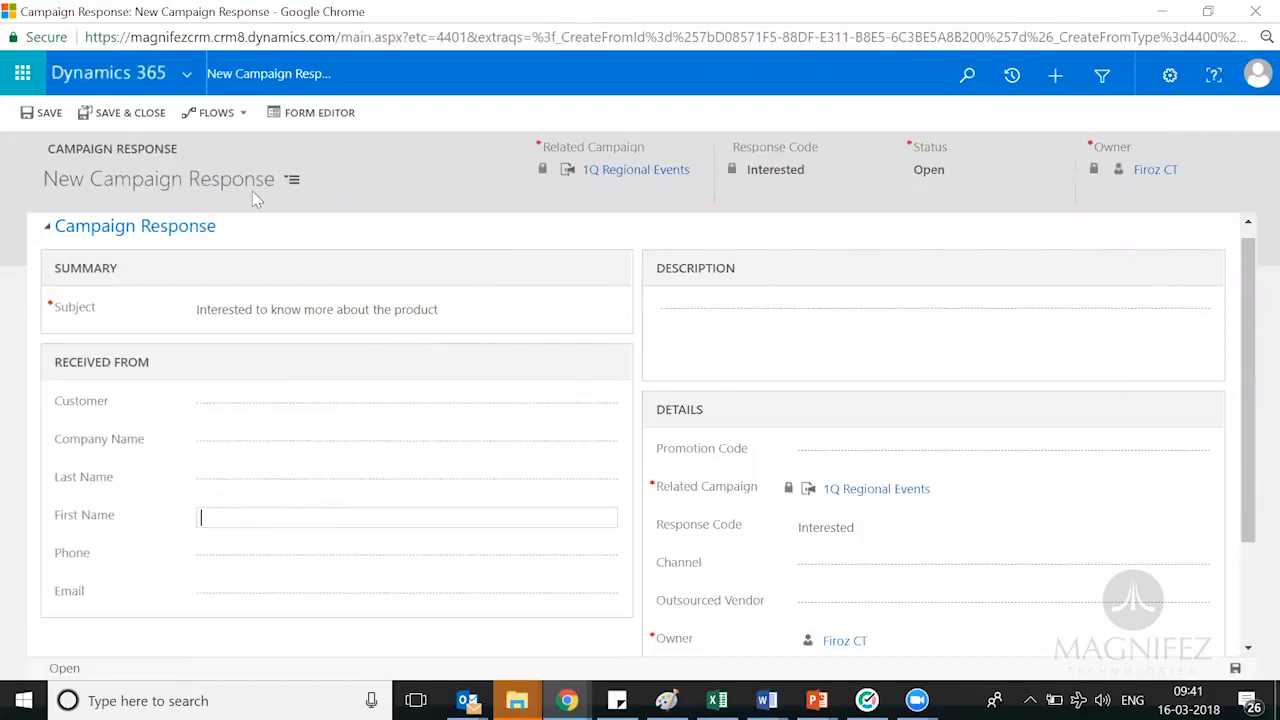
pyautogui.click(141, 118)
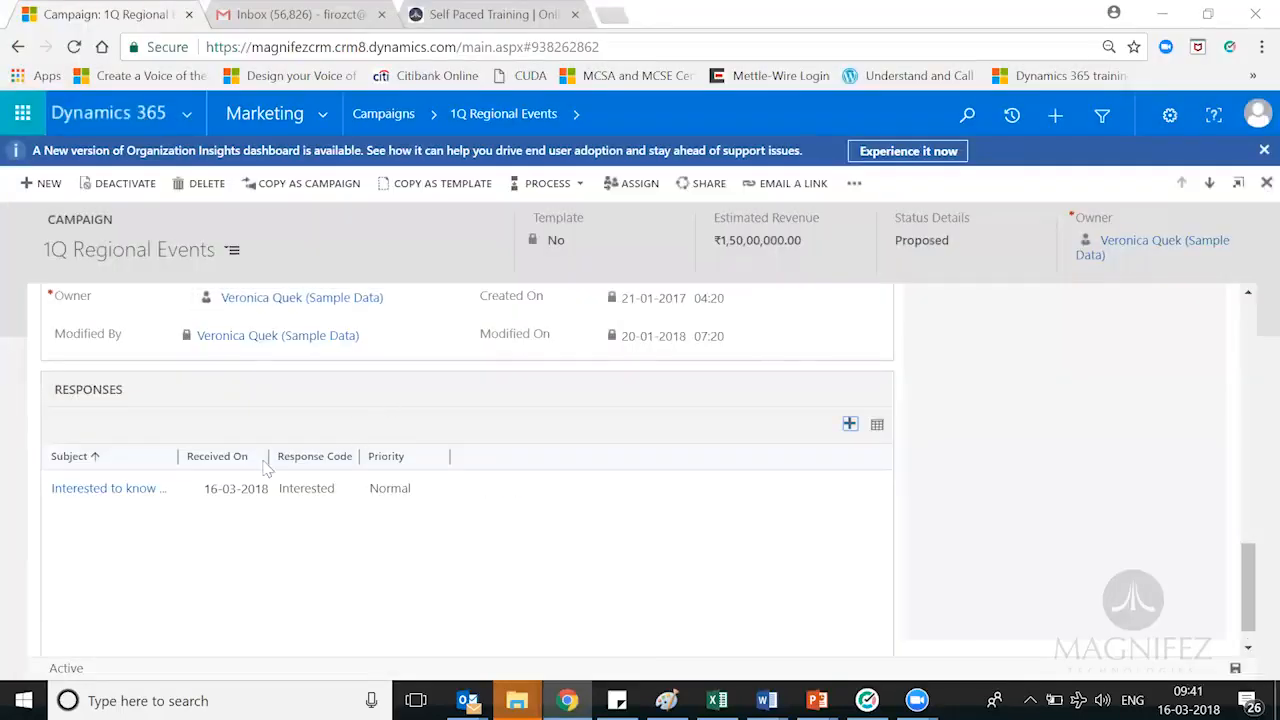
# Open the new campaign response and examine its options for converting to an existing lead or to an opportunity for an account or contact.
pyautogui.click(131, 493)
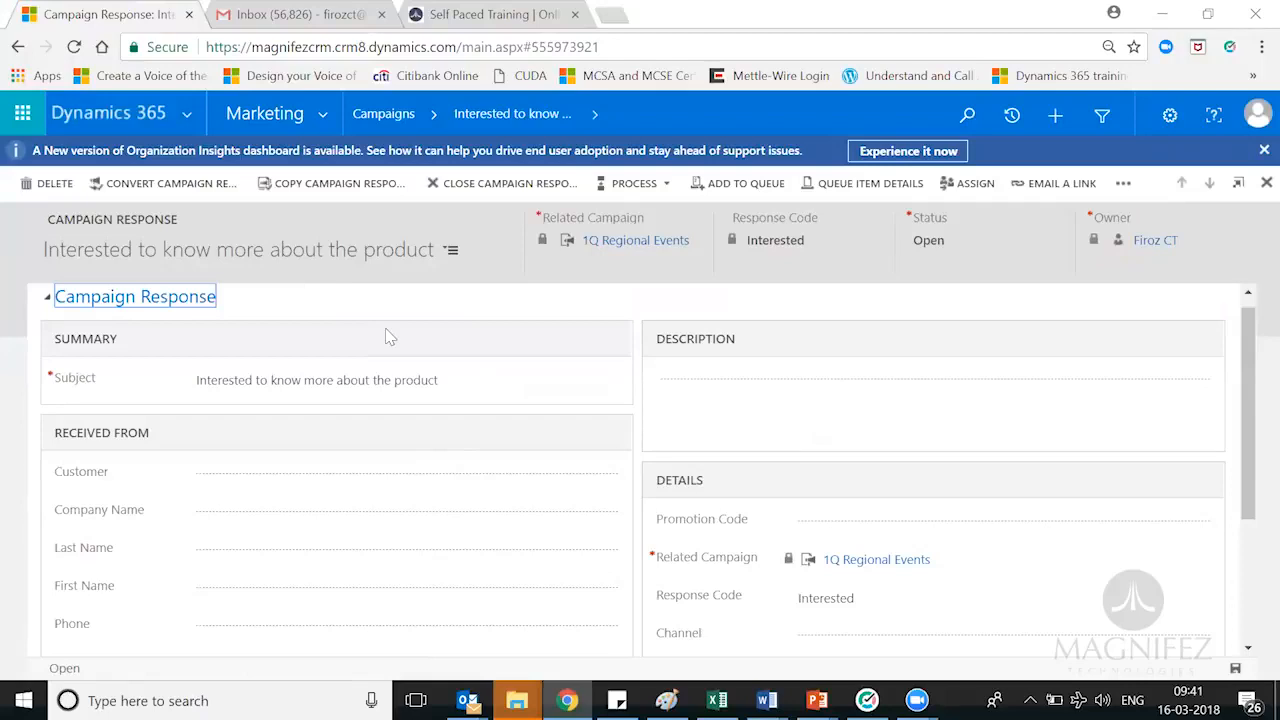
pyautogui.click(178, 190)
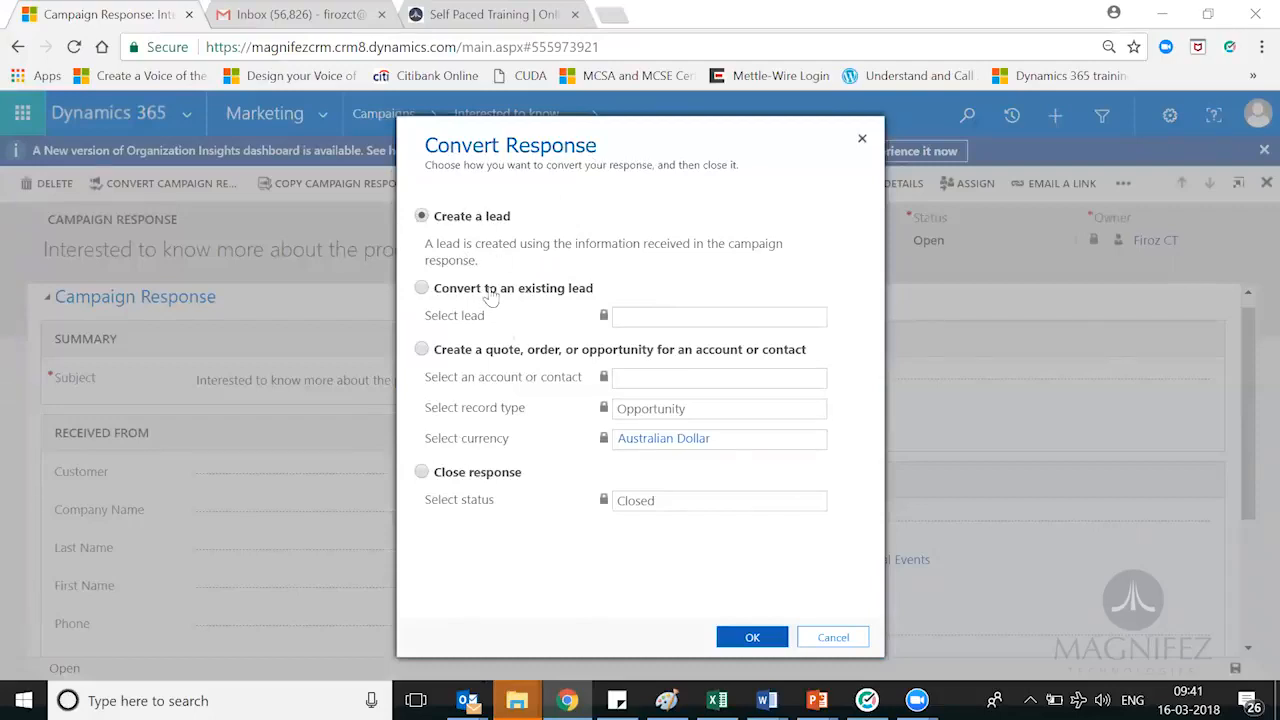
pyautogui.click(678, 313)
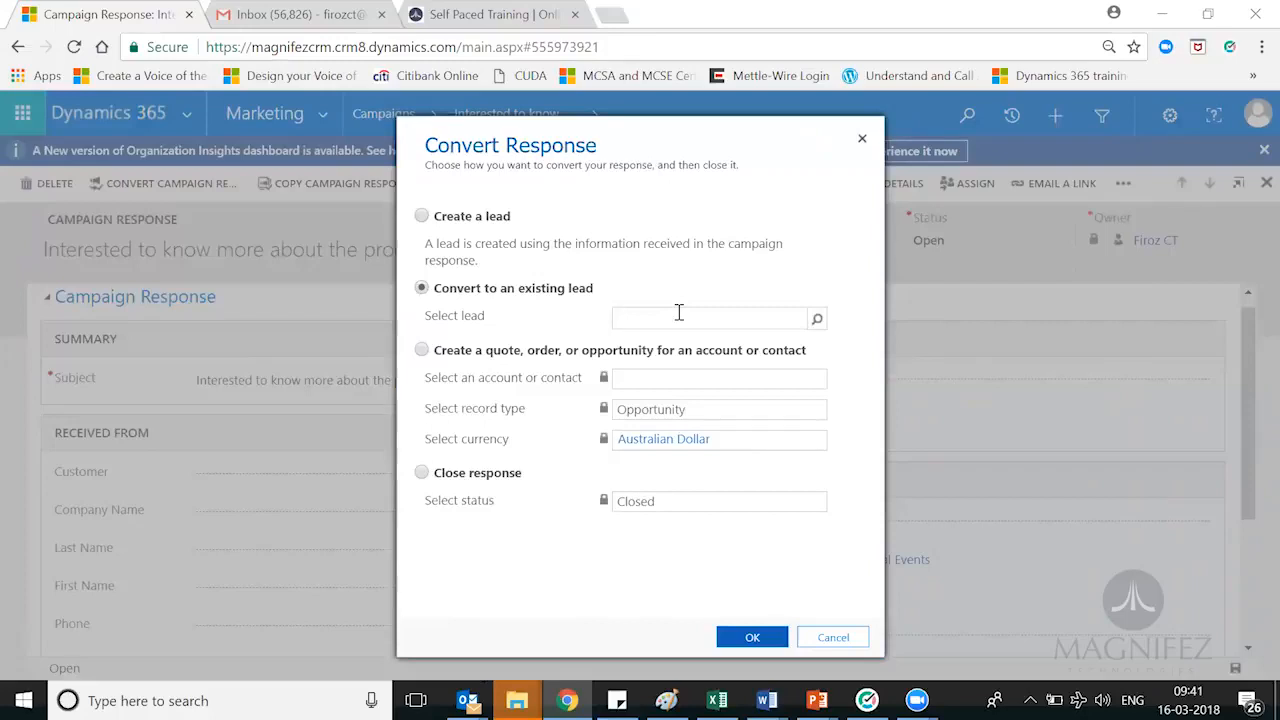
pyautogui.click(422, 350)
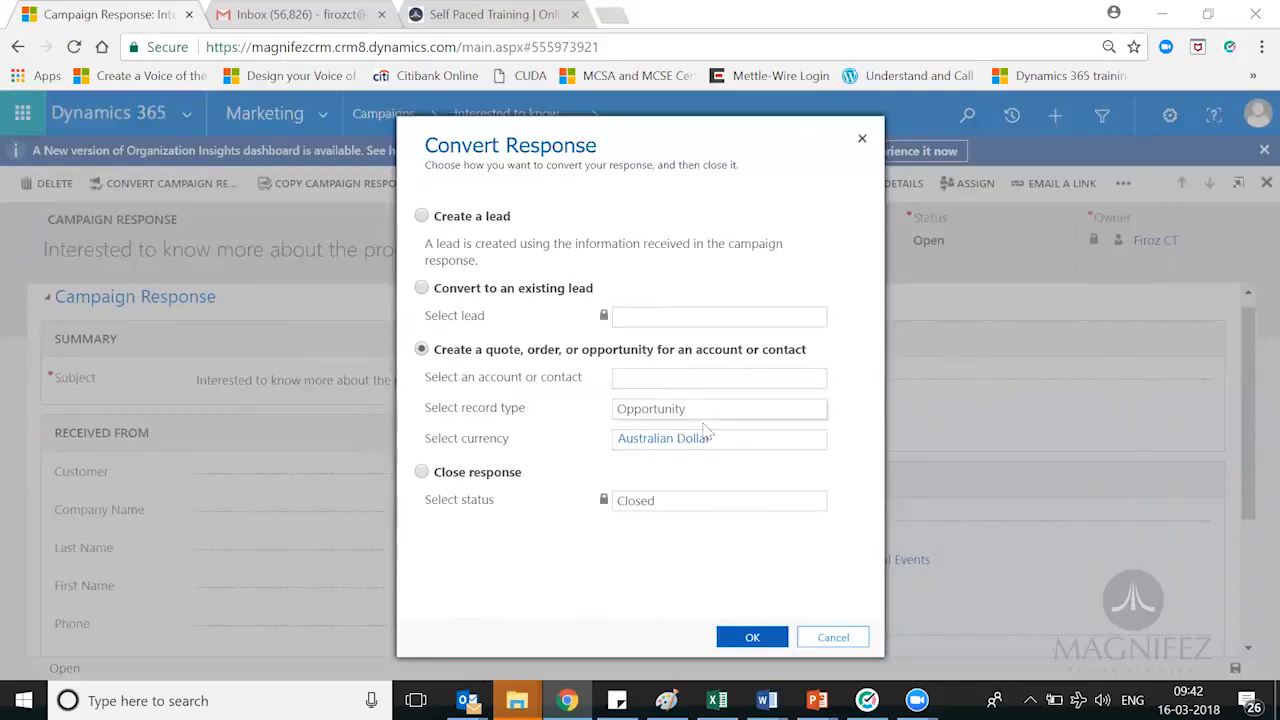
pyautogui.click(661, 372)
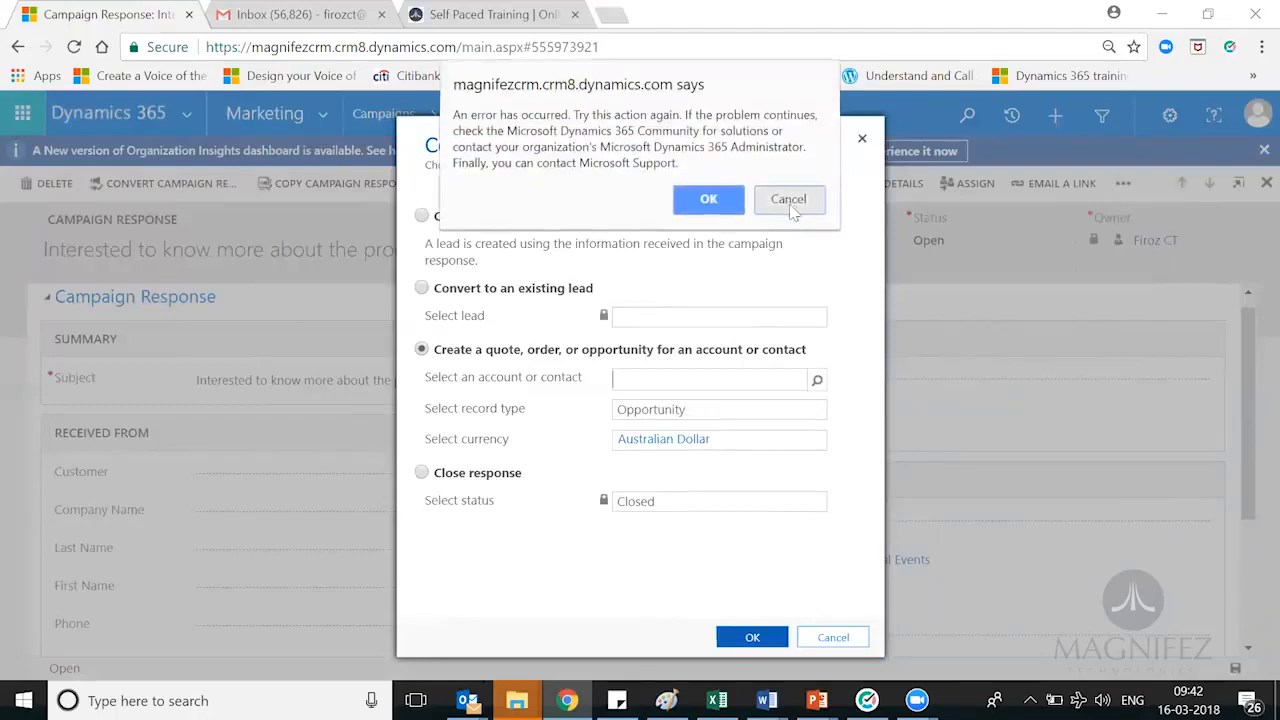
pyautogui.click(788, 201)
pyautogui.click(703, 410)
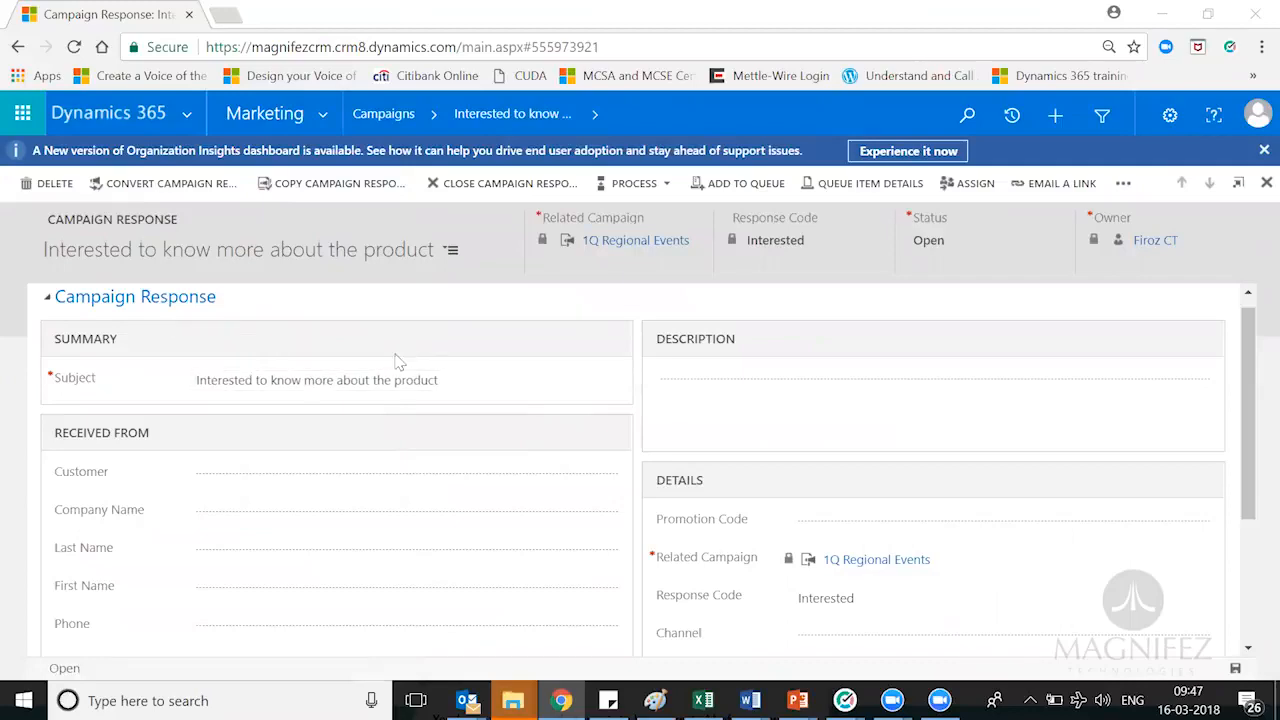
# Review the campaign response's details and reopen its conversion, choosing to create an Opportunity record for an account or contact.
pyautogui.click(213, 385)
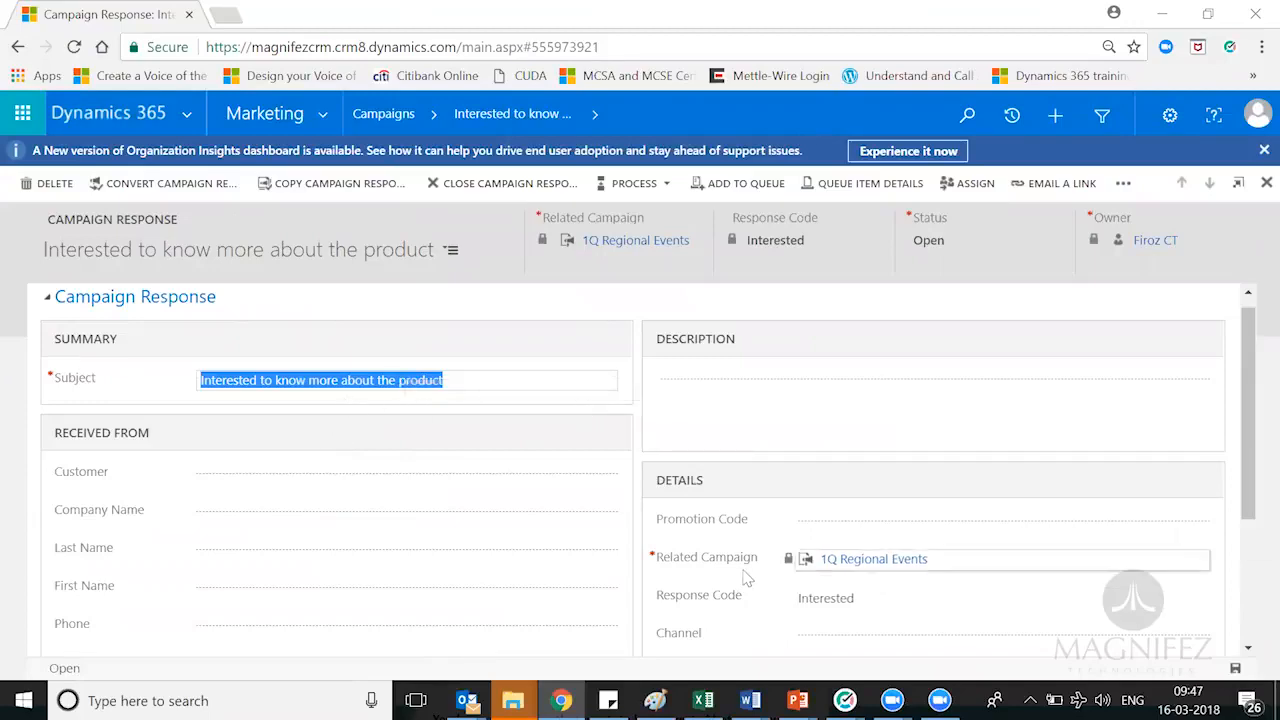
pyautogui.click(1247, 650)
pyautogui.click(1247, 650)
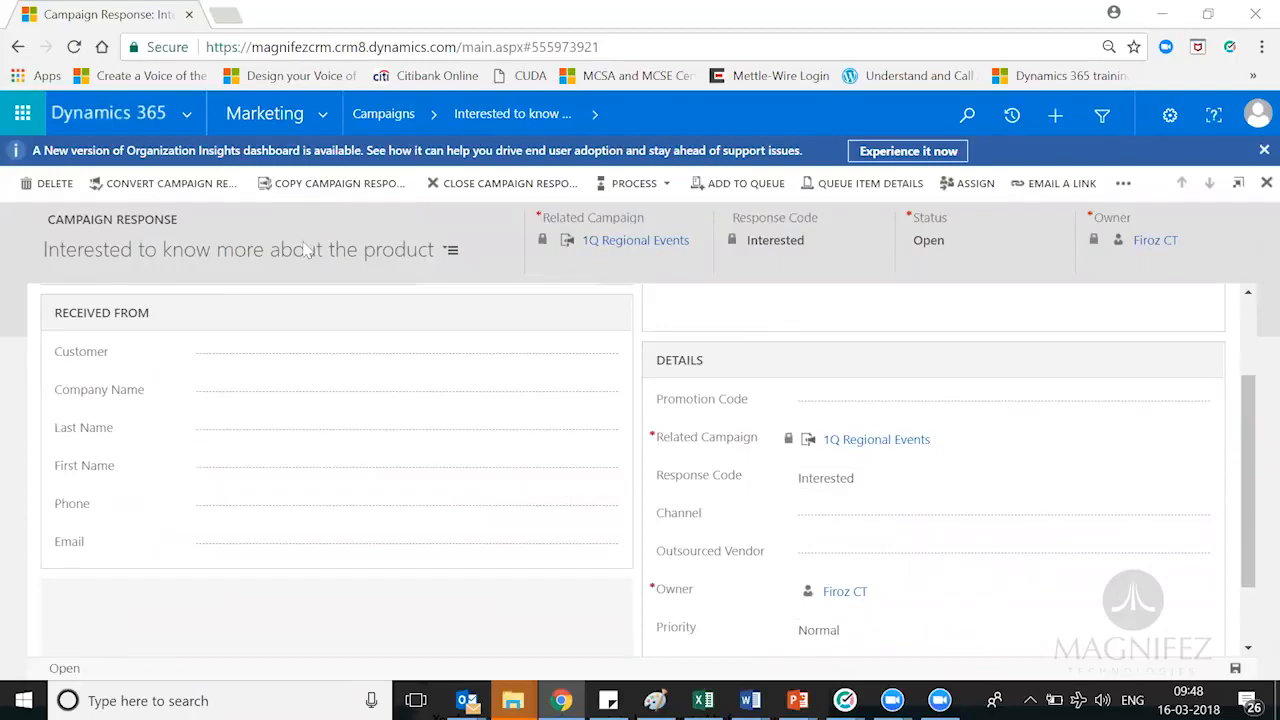
pyautogui.click(220, 183)
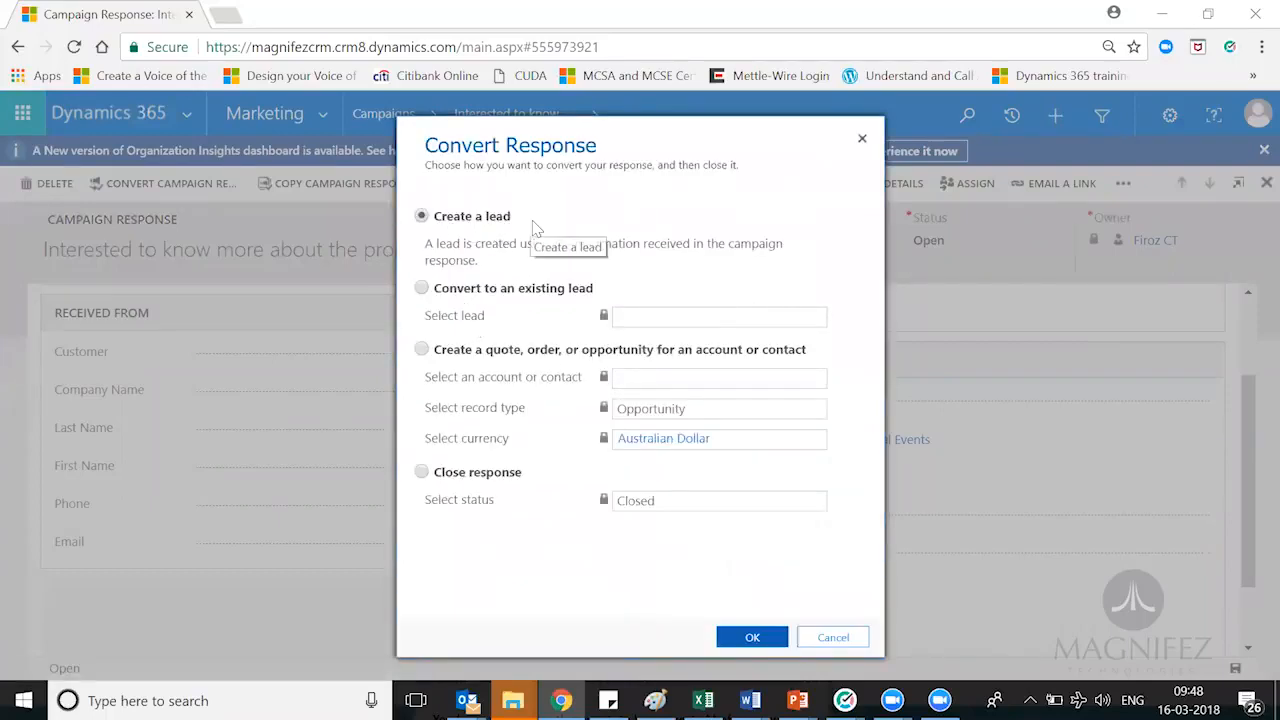
pyautogui.click(551, 294)
pyautogui.click(534, 352)
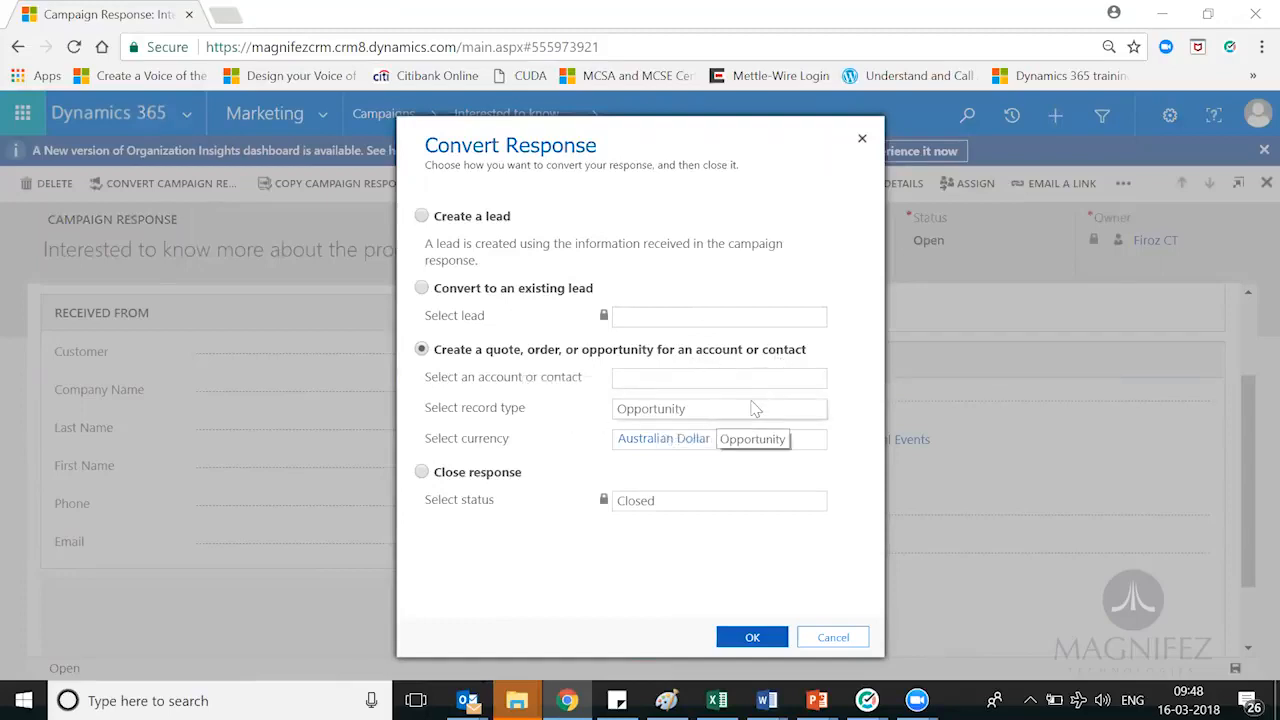
pyautogui.click(667, 412)
pyautogui.click(642, 424)
pyautogui.click(656, 418)
pyautogui.click(664, 408)
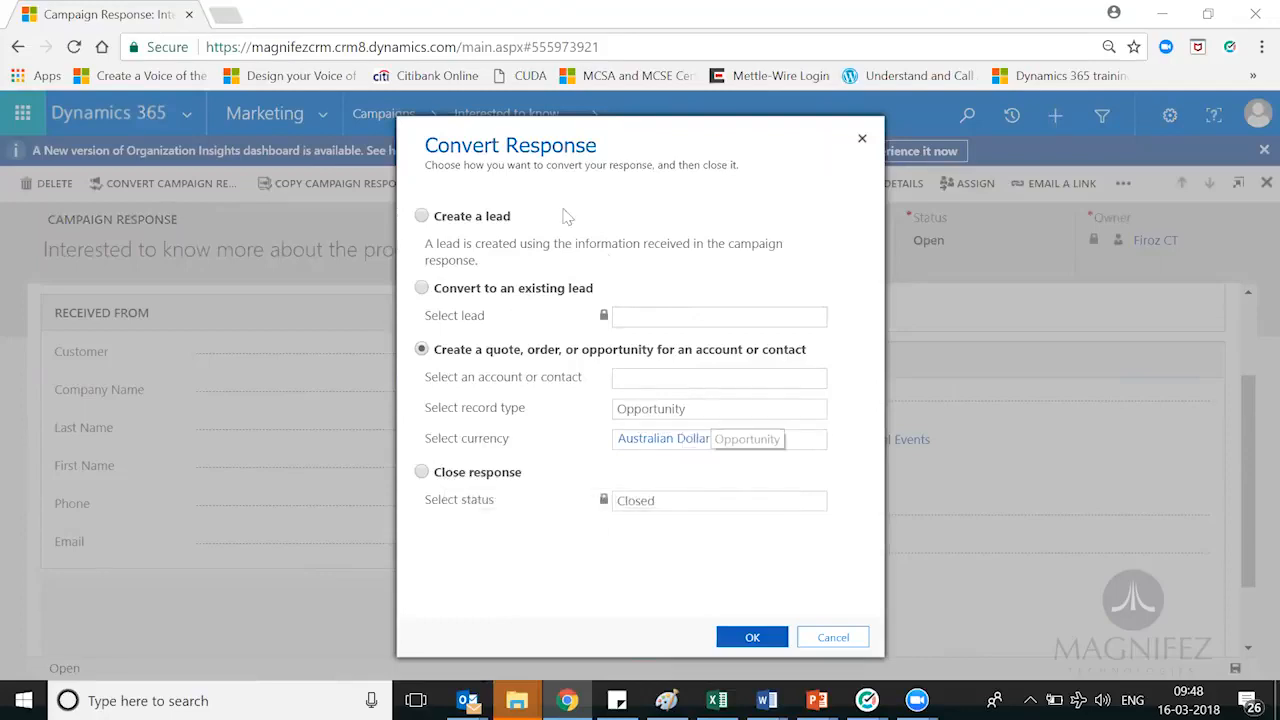
# Select the second suggested contact as the customer and convert the campaign response into an opportunity.
pyautogui.click(757, 638)
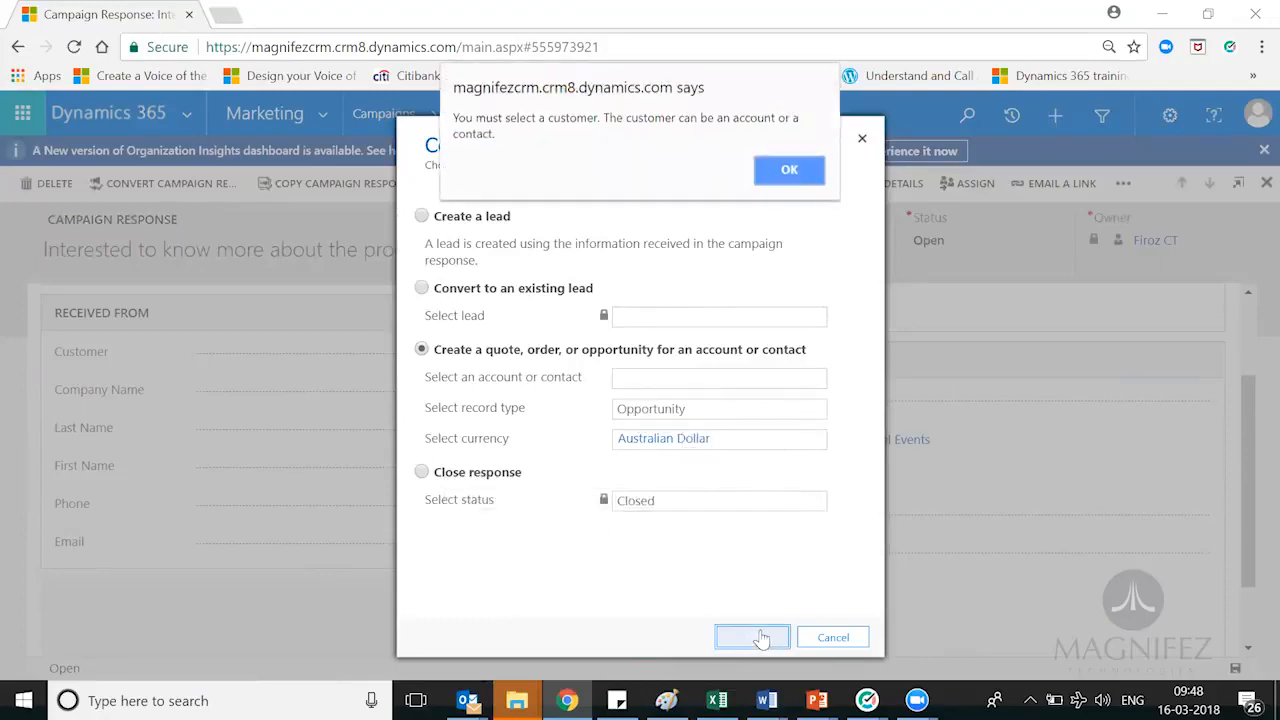
pyautogui.click(789, 170)
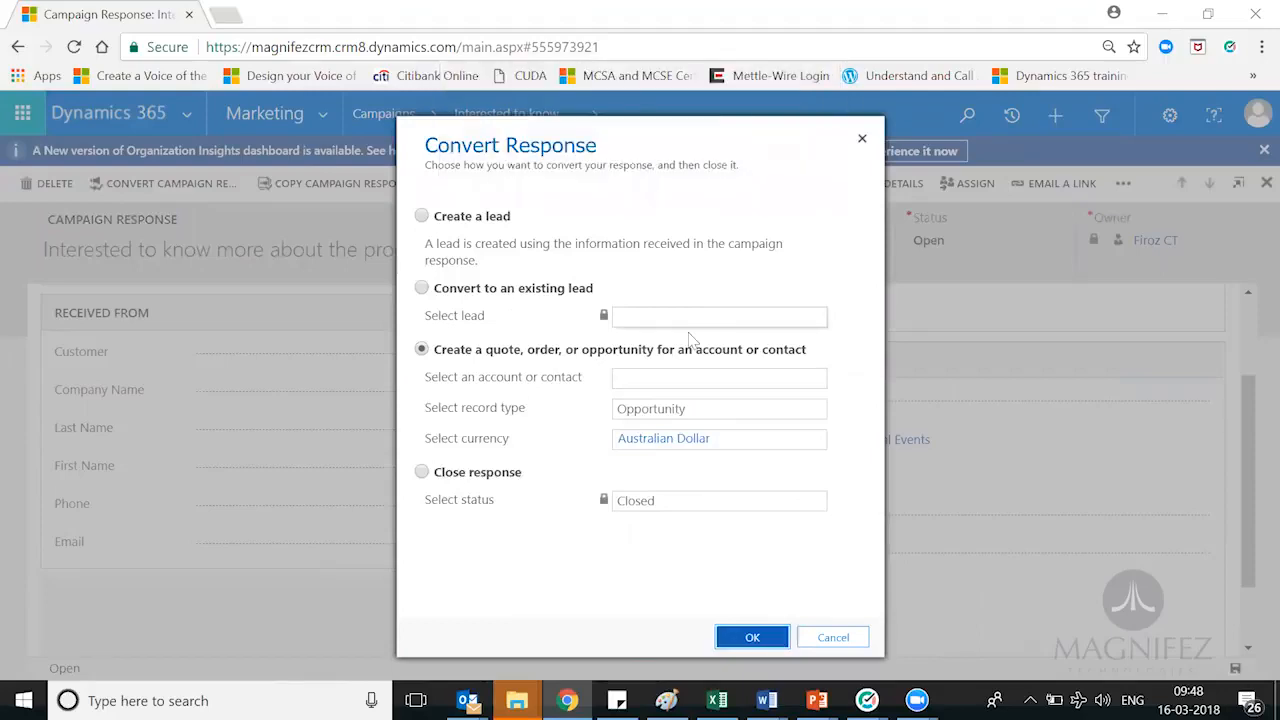
pyautogui.click(700, 377)
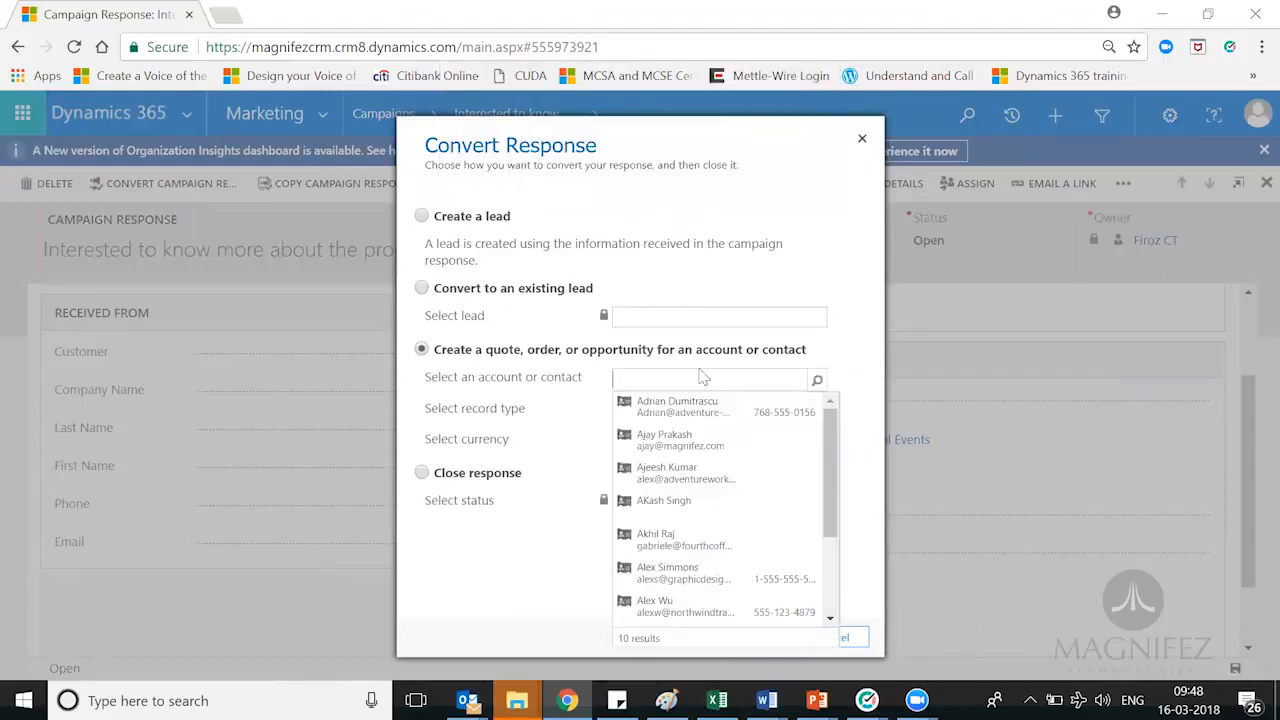
pyautogui.click(690, 440)
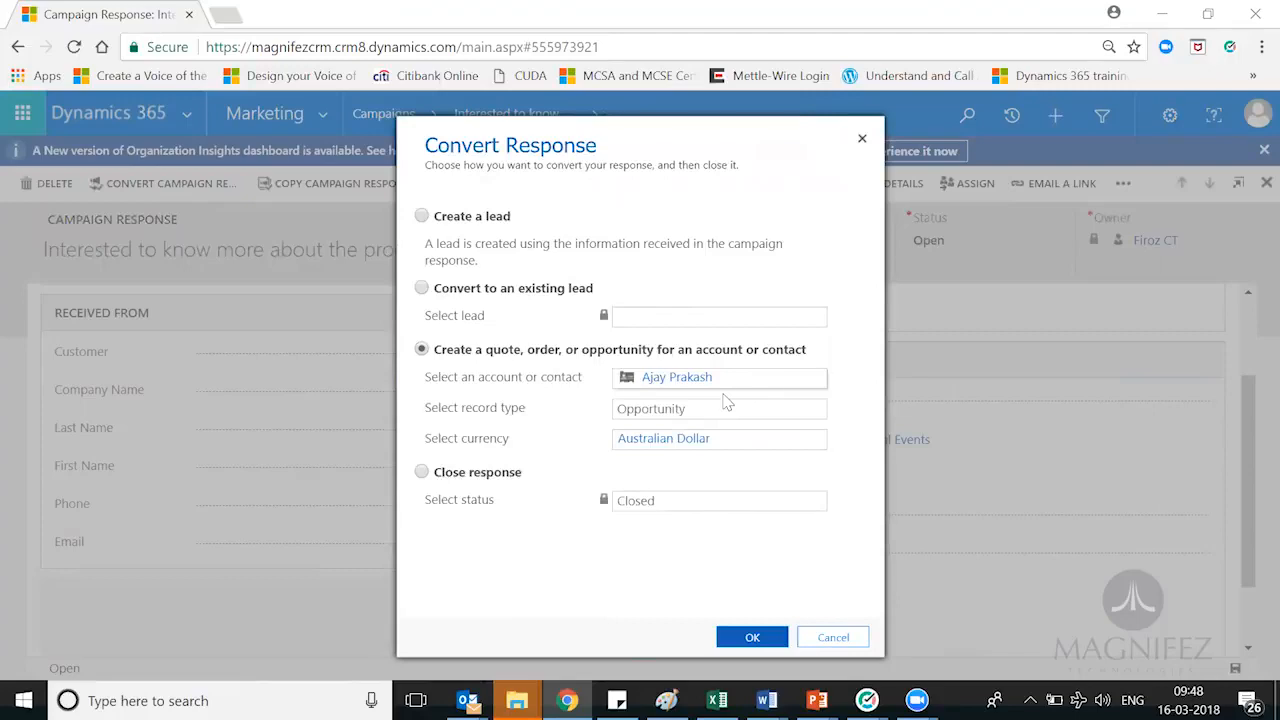
pyautogui.click(740, 636)
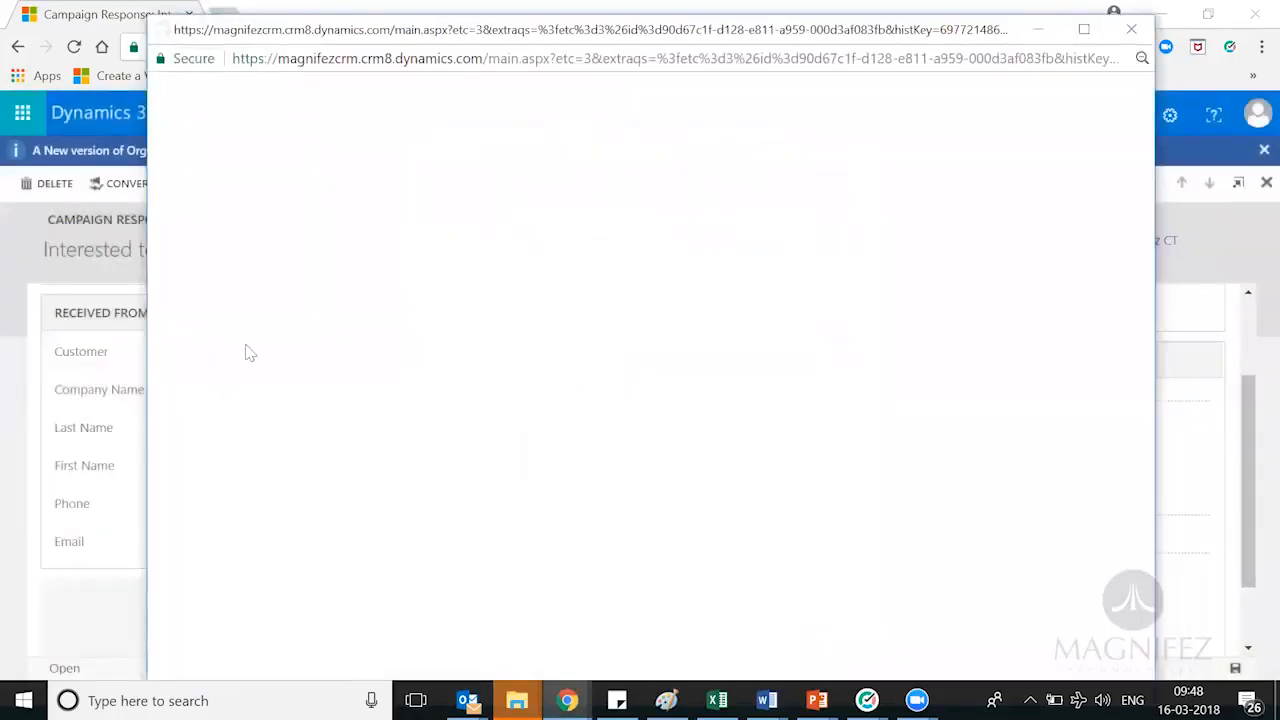
# Show the newly created opportunity in a maximized window and inspect its Topic field.
pyautogui.click(3, 390)
pyautogui.hotkey('alt', 'Tab')
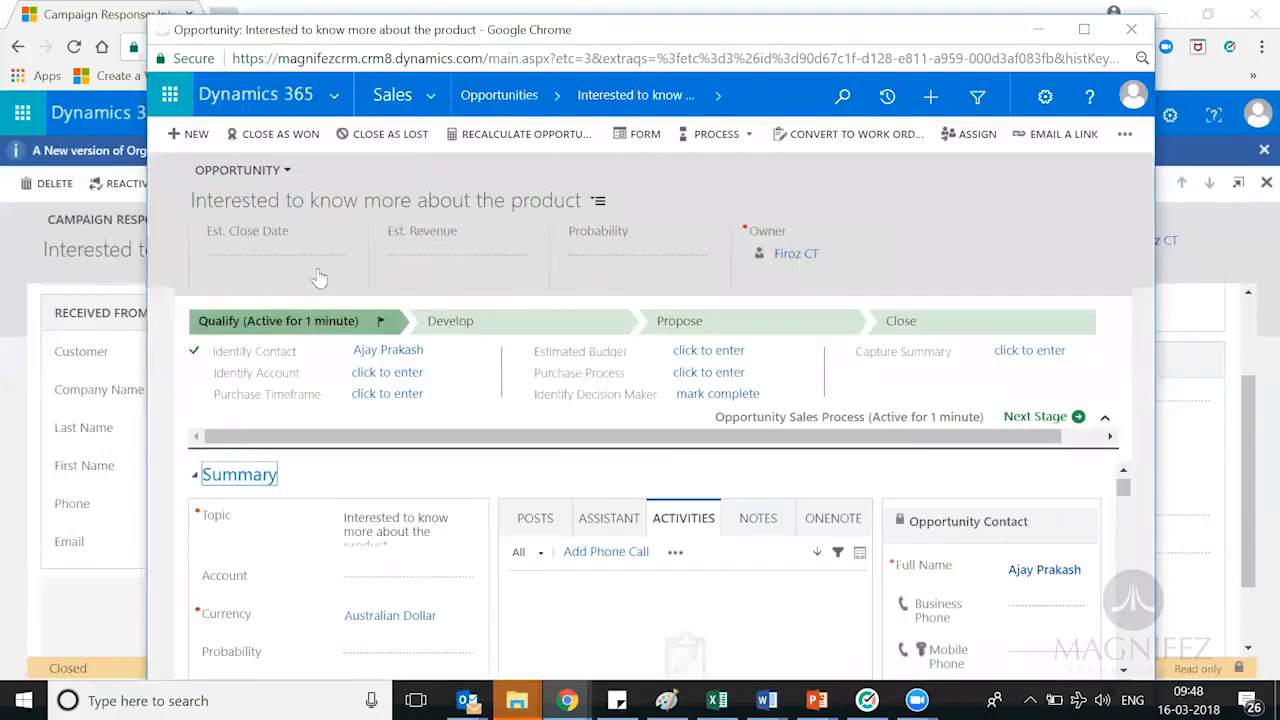
pyautogui.doubleClick(765, 42)
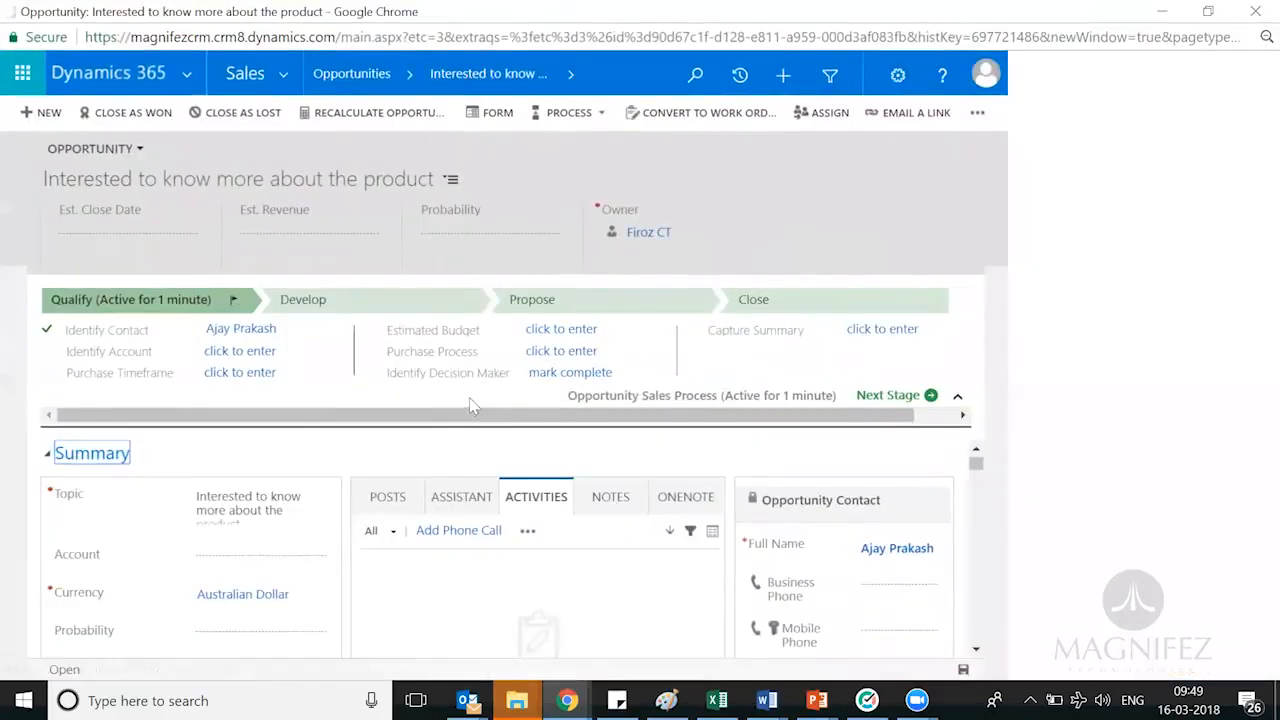
pyautogui.click(361, 447)
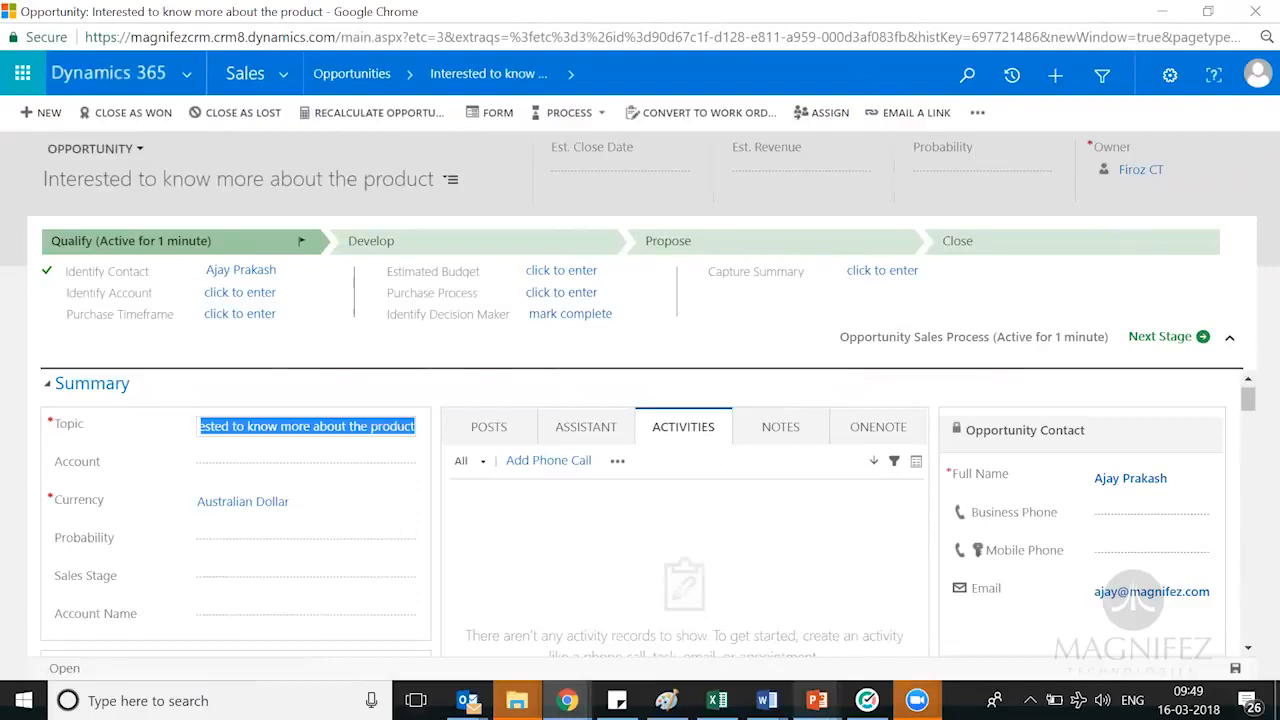
# Switch to the PowerPoint slide show and advance past Converting Campaign Responses to the Add a Contact to an Opportunity slide.
pyautogui.click(817, 700)
pyautogui.click(1036, 610)
pyautogui.press('Right')
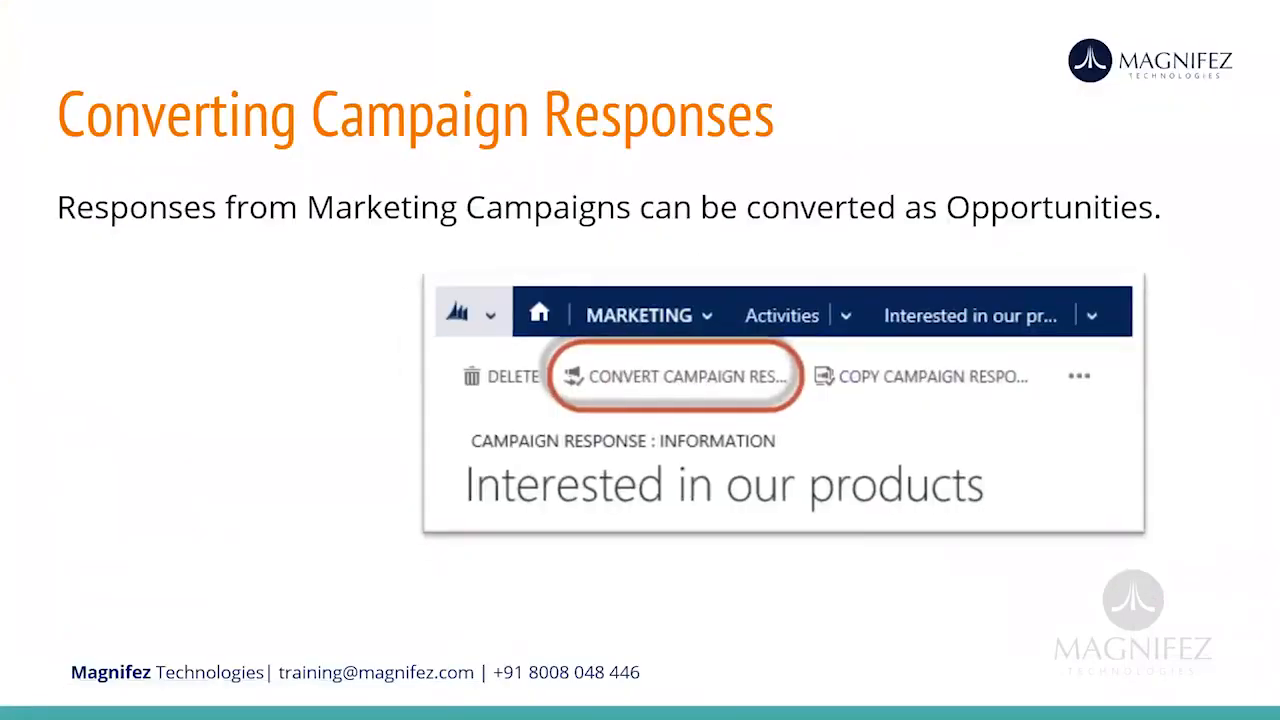
pyautogui.press('Right')
pyautogui.press('Right')
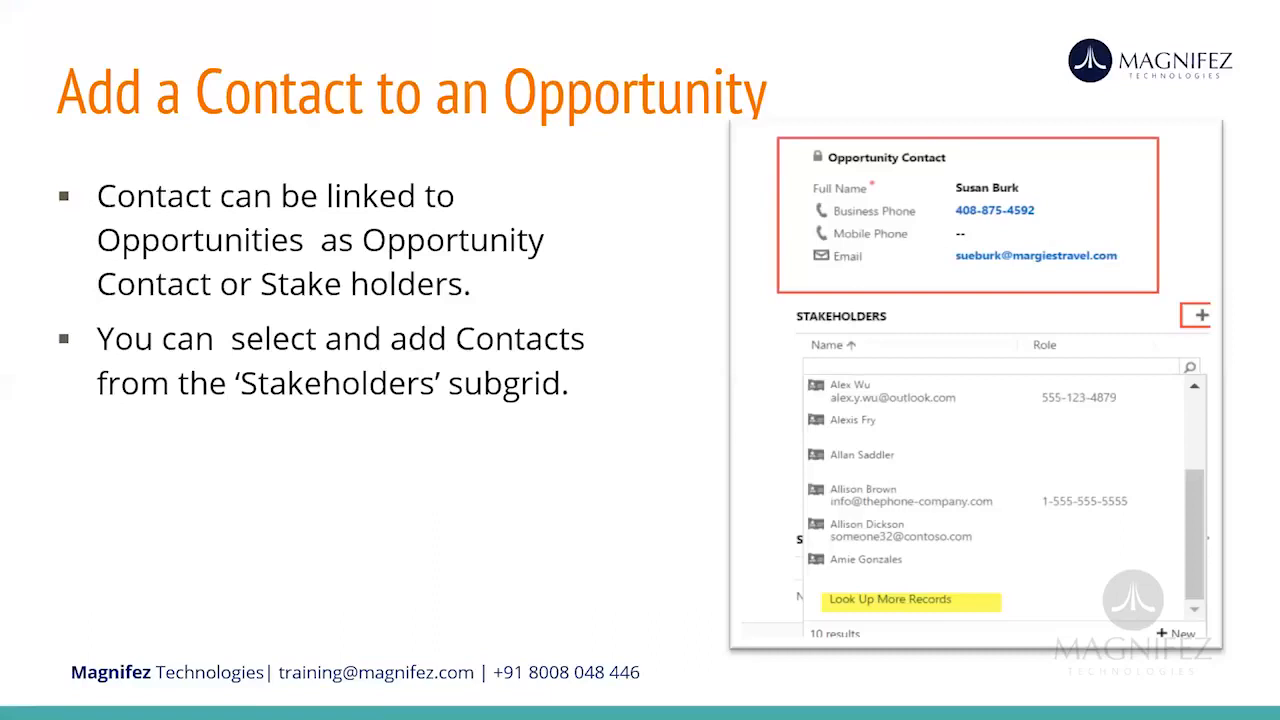
# Switch back to the opportunity in Dynamics 365, try to close it as won, and dismiss the pop-up window.
pyautogui.hotkey('alt', 'Tab')
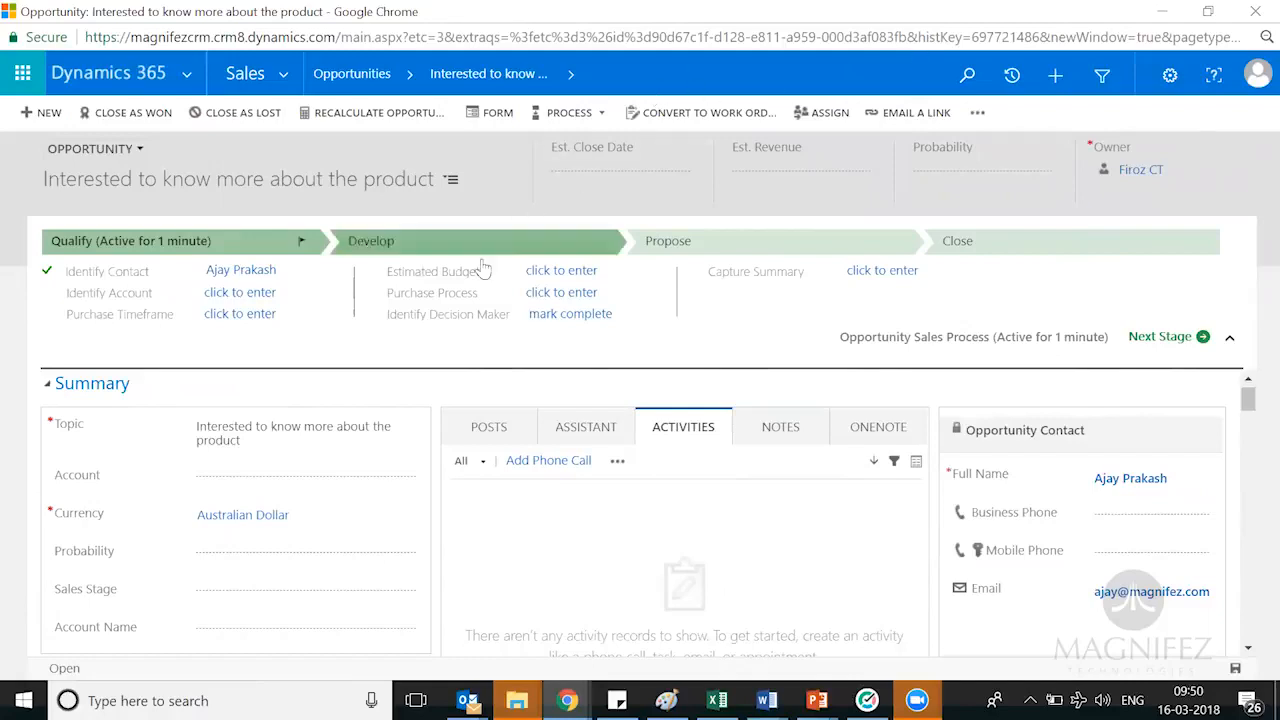
pyautogui.click(133, 113)
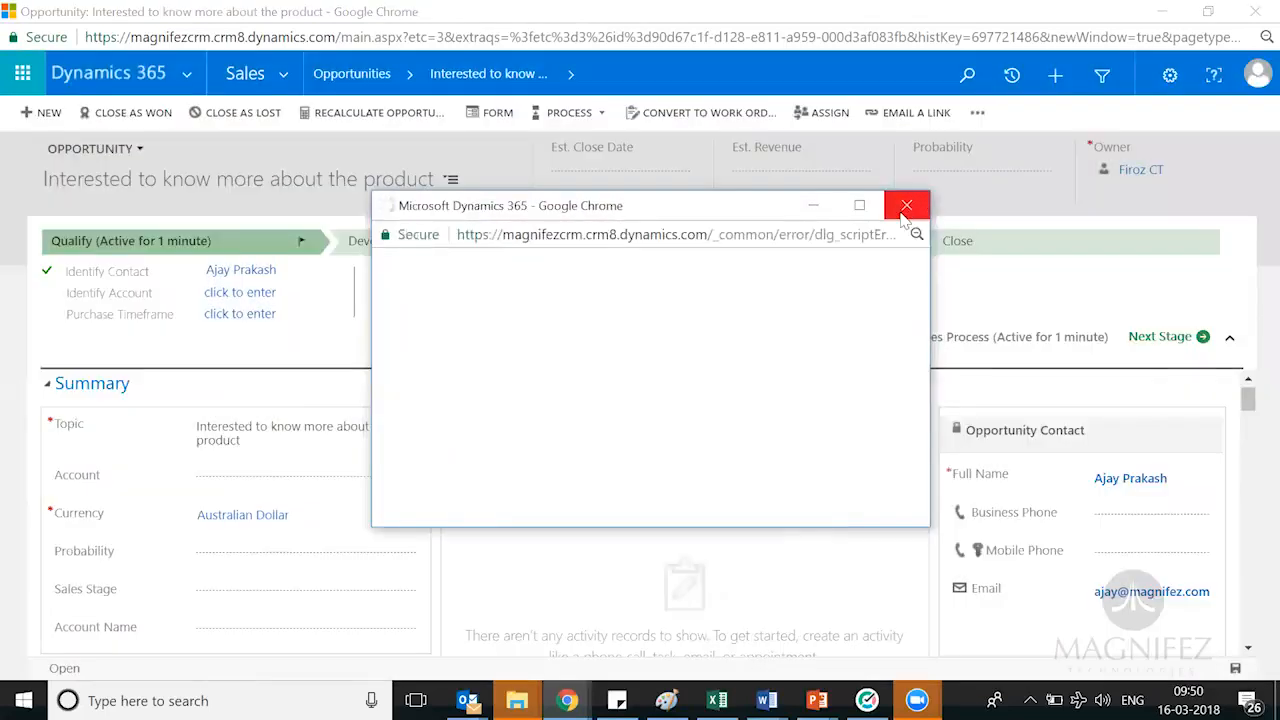
pyautogui.click(906, 209)
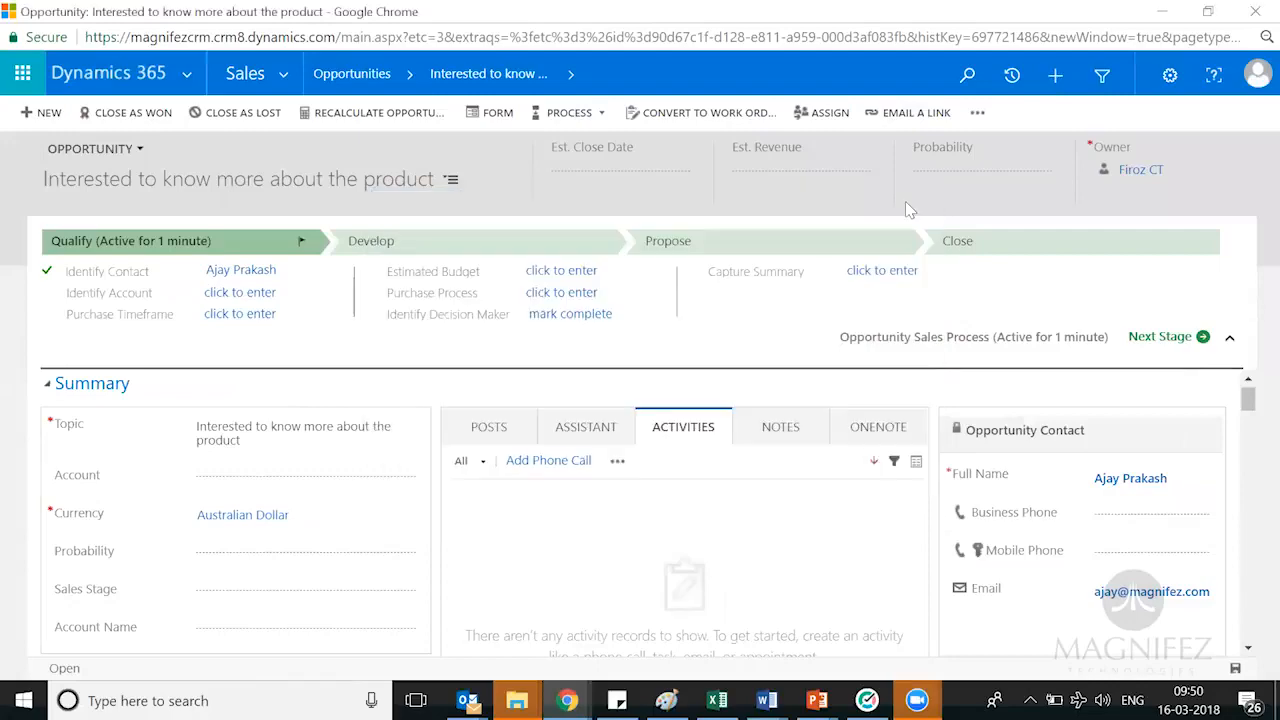
# Close the separate opportunity window and open the Interested to know more about the product opportunity from the recent records.
pyautogui.click(1252, 10)
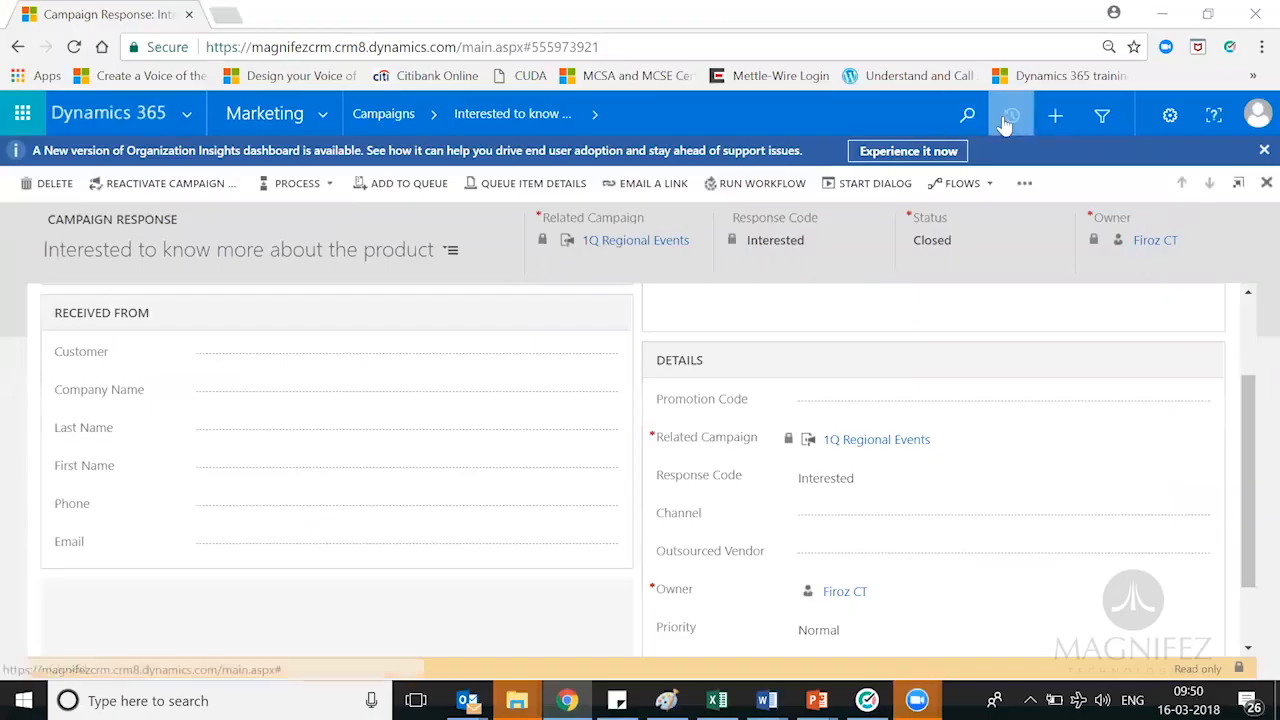
pyautogui.click(1006, 114)
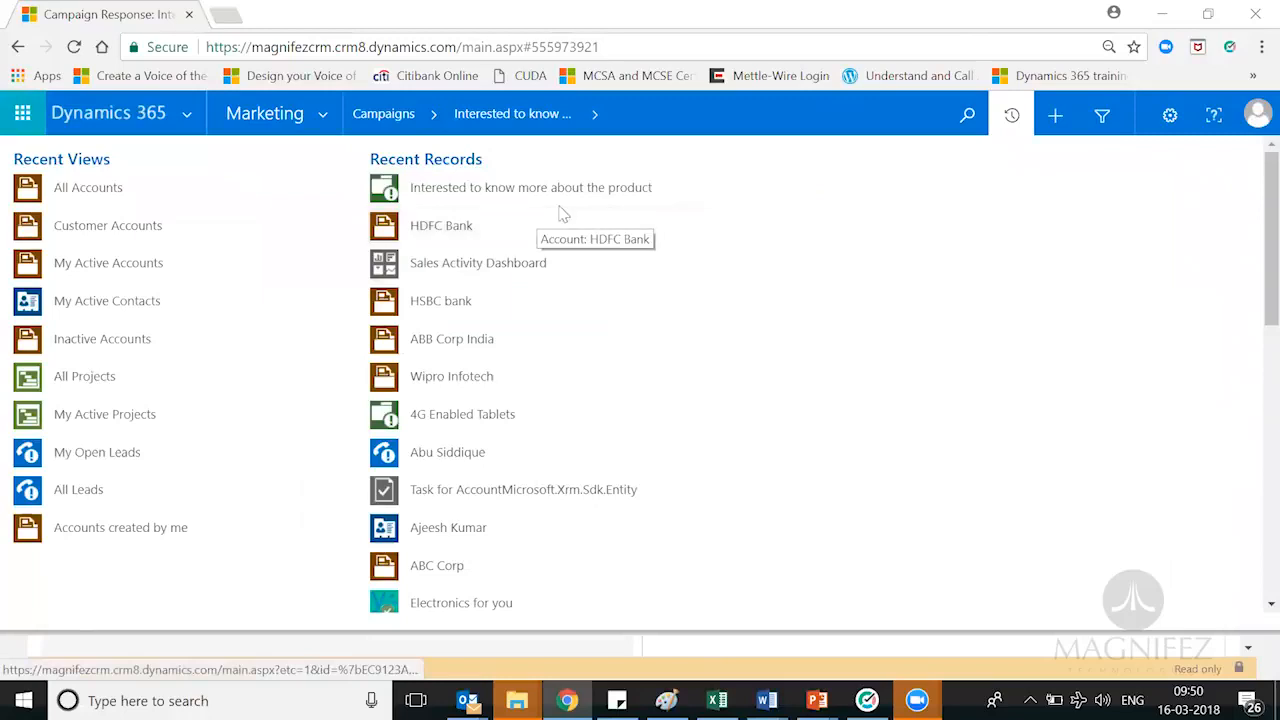
pyautogui.click(671, 189)
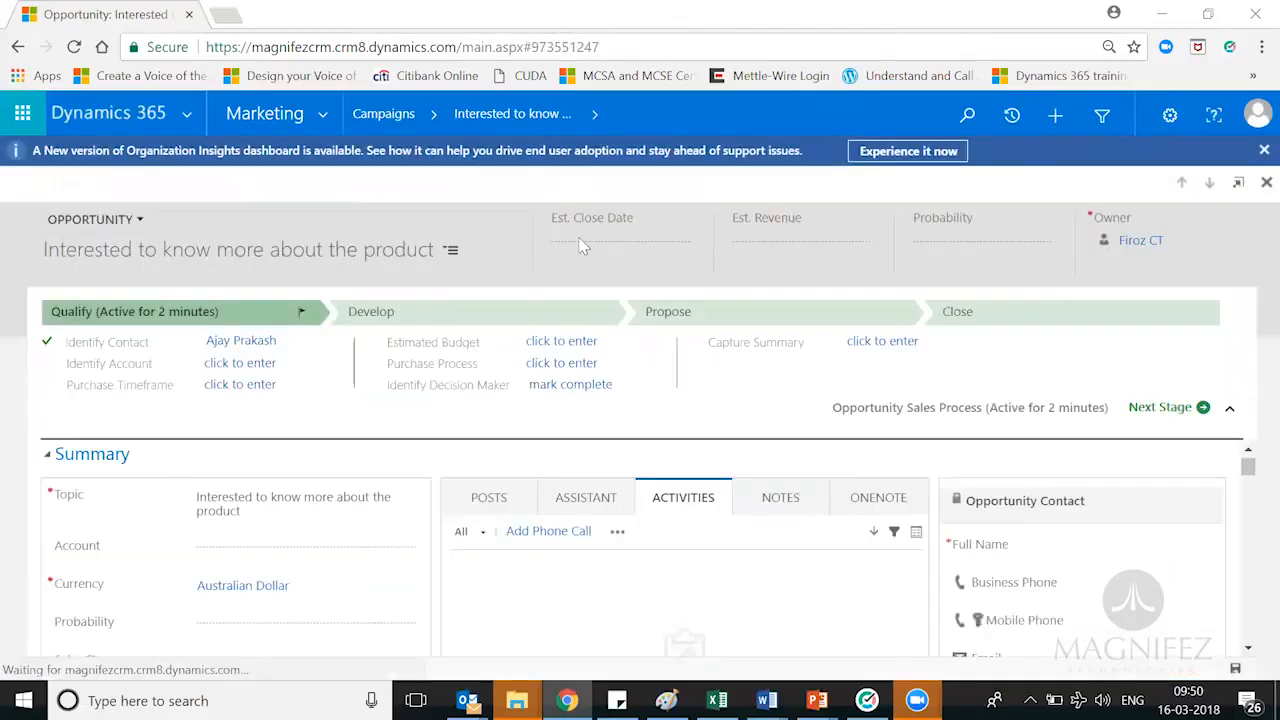
# Set the opportunity's estimated close date to 31-03-2018, estimated revenue to $10,000.00 and probability to 10.
pyautogui.click(586, 244)
pyautogui.click(686, 243)
pyautogui.click(777, 373)
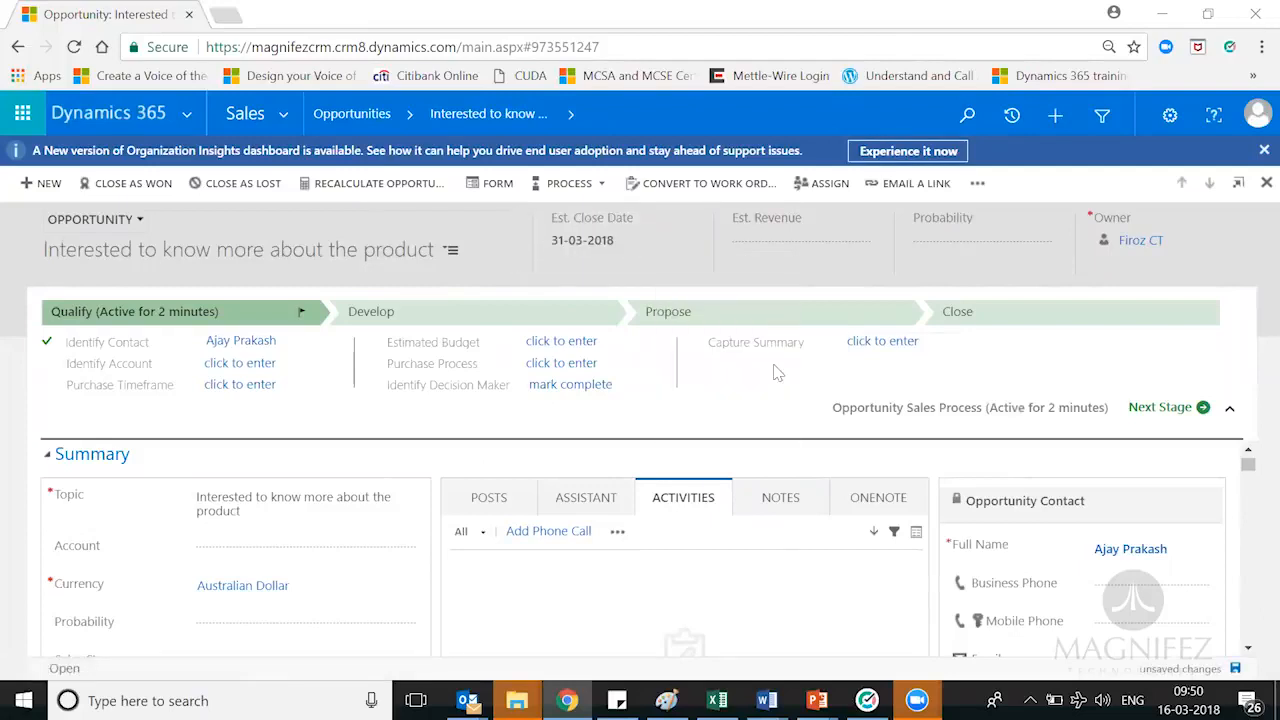
pyautogui.click(821, 230)
pyautogui.write('10,000.00')
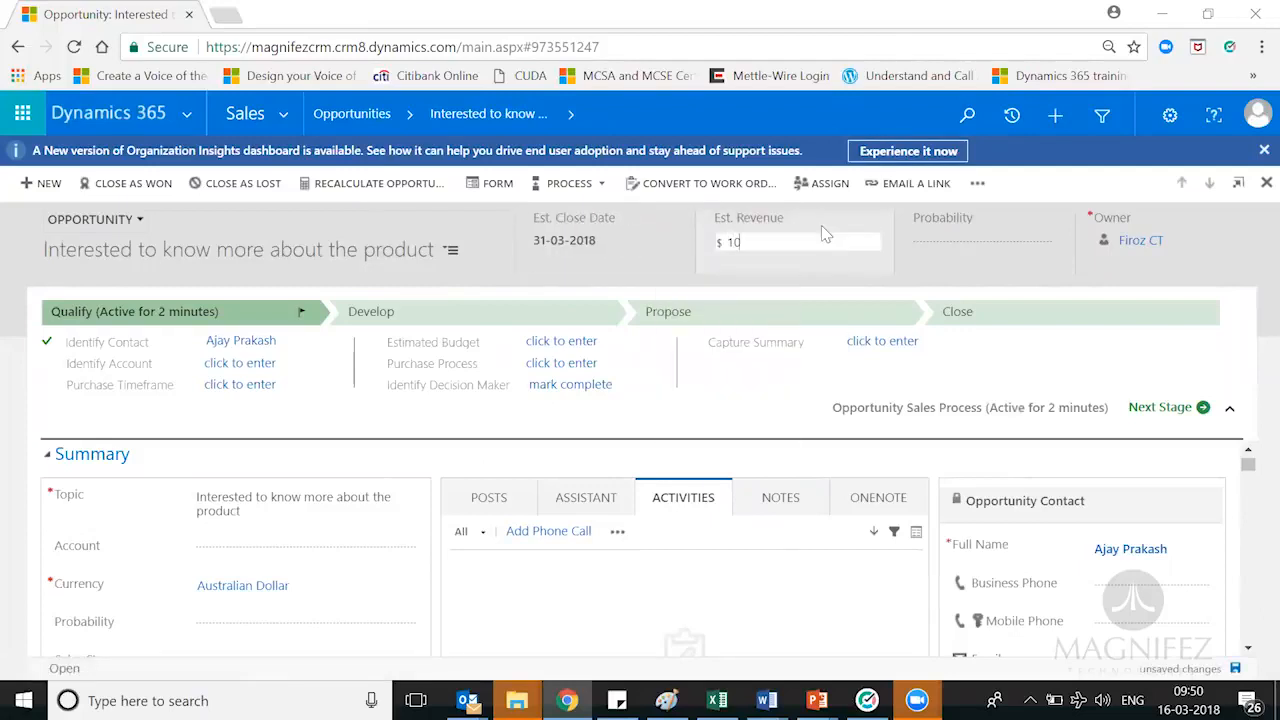
pyautogui.click(977, 237)
pyautogui.write('10')
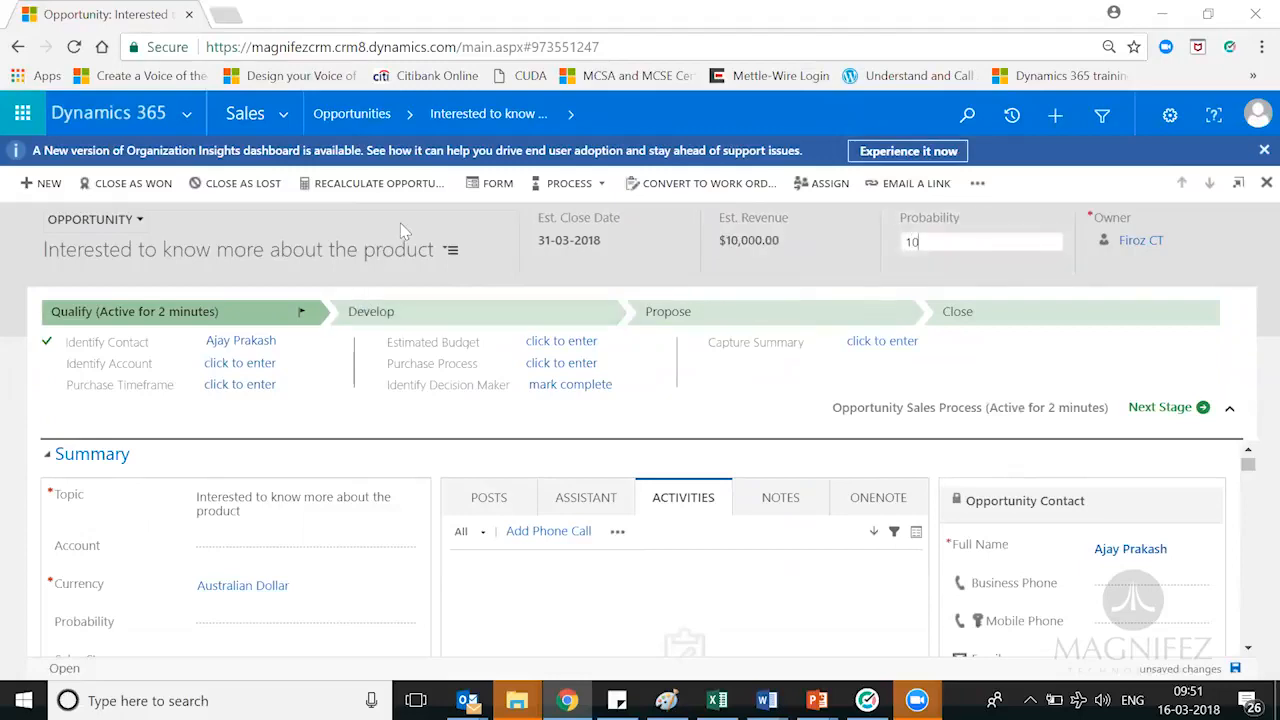
pyautogui.click(400, 231)
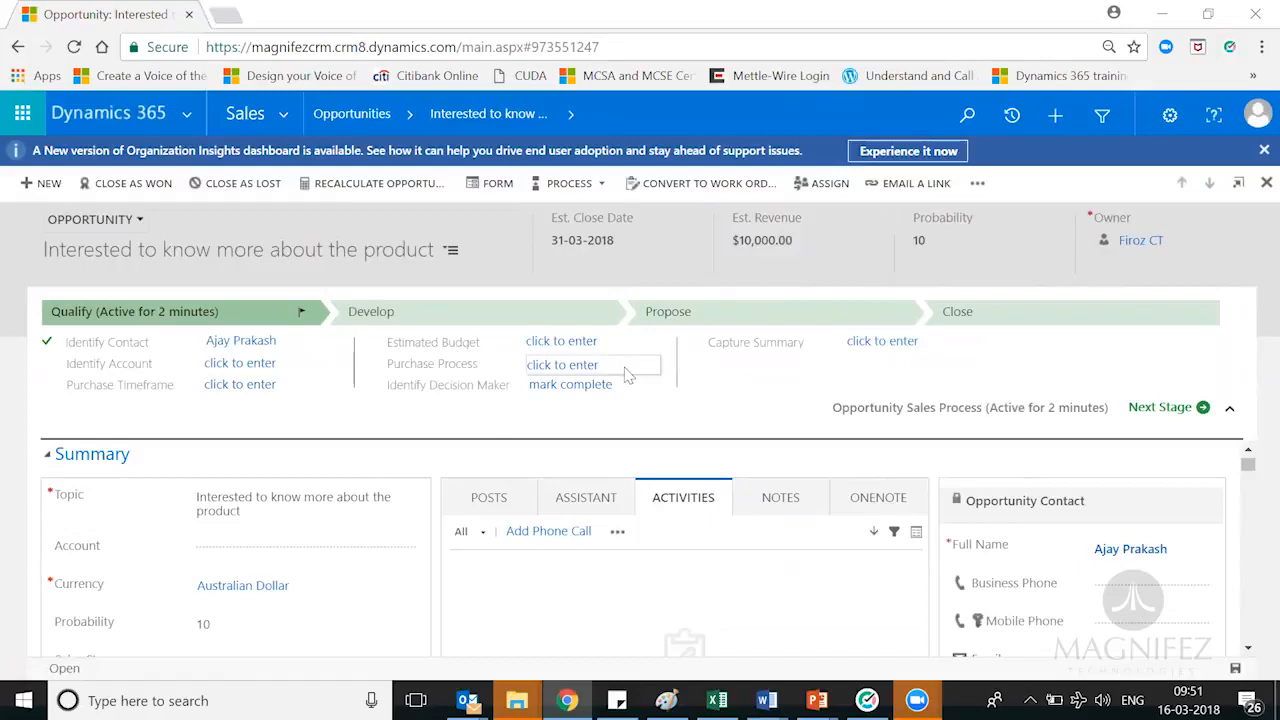
# In the Develop stage, enter "Customer need" as the customer need and mark Identify Stakeholders and Identify Competitors complete.
pyautogui.click(405, 320)
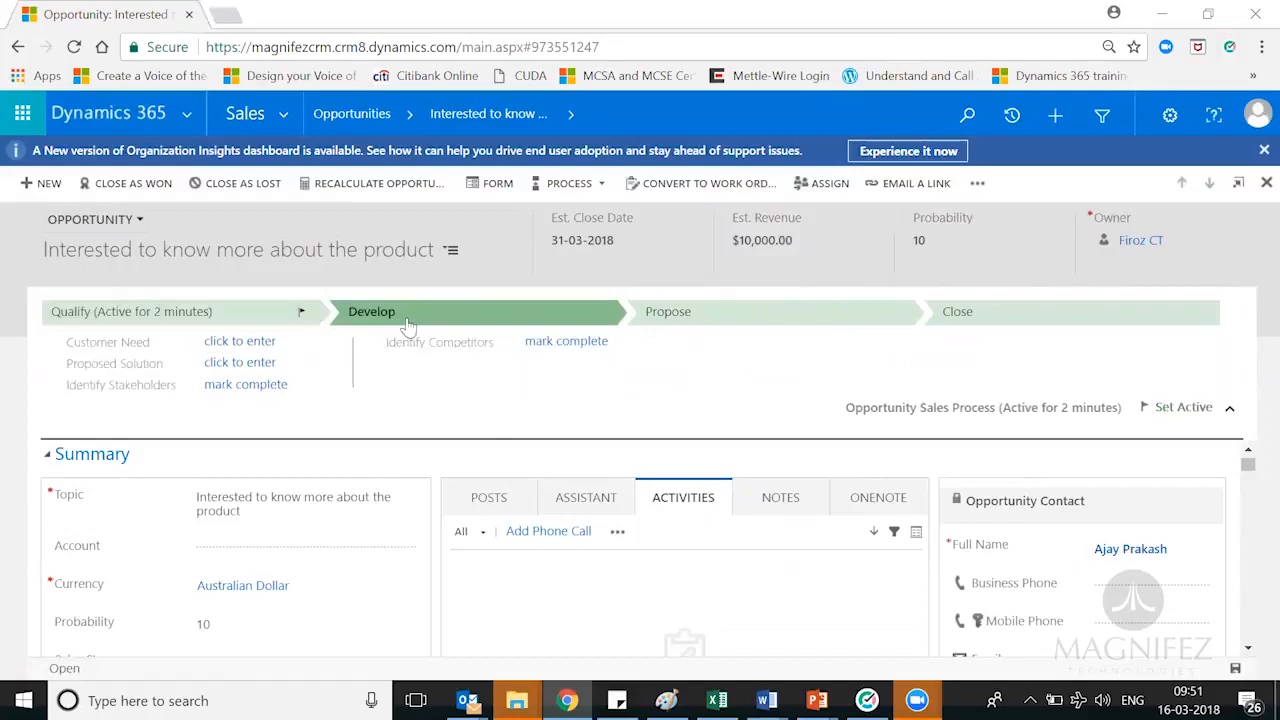
pyautogui.click(296, 342)
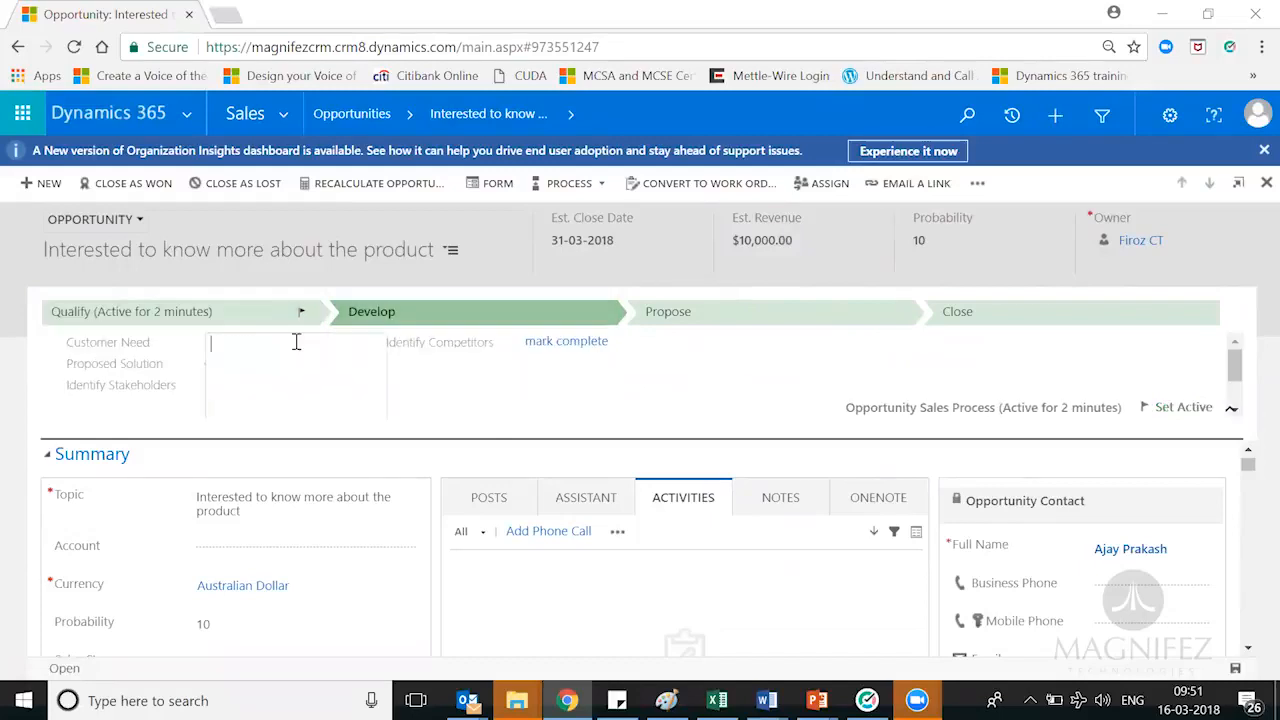
pyautogui.write('Customer need')
pyautogui.press('Tab')
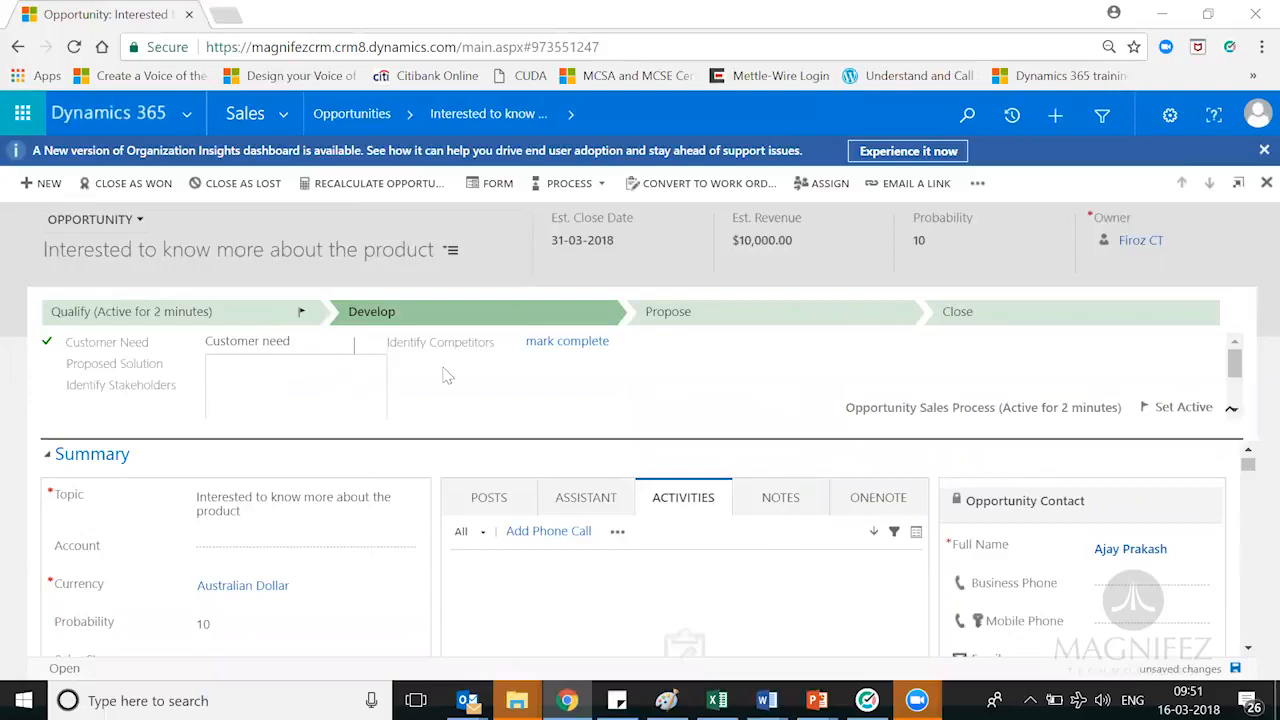
pyautogui.click(528, 391)
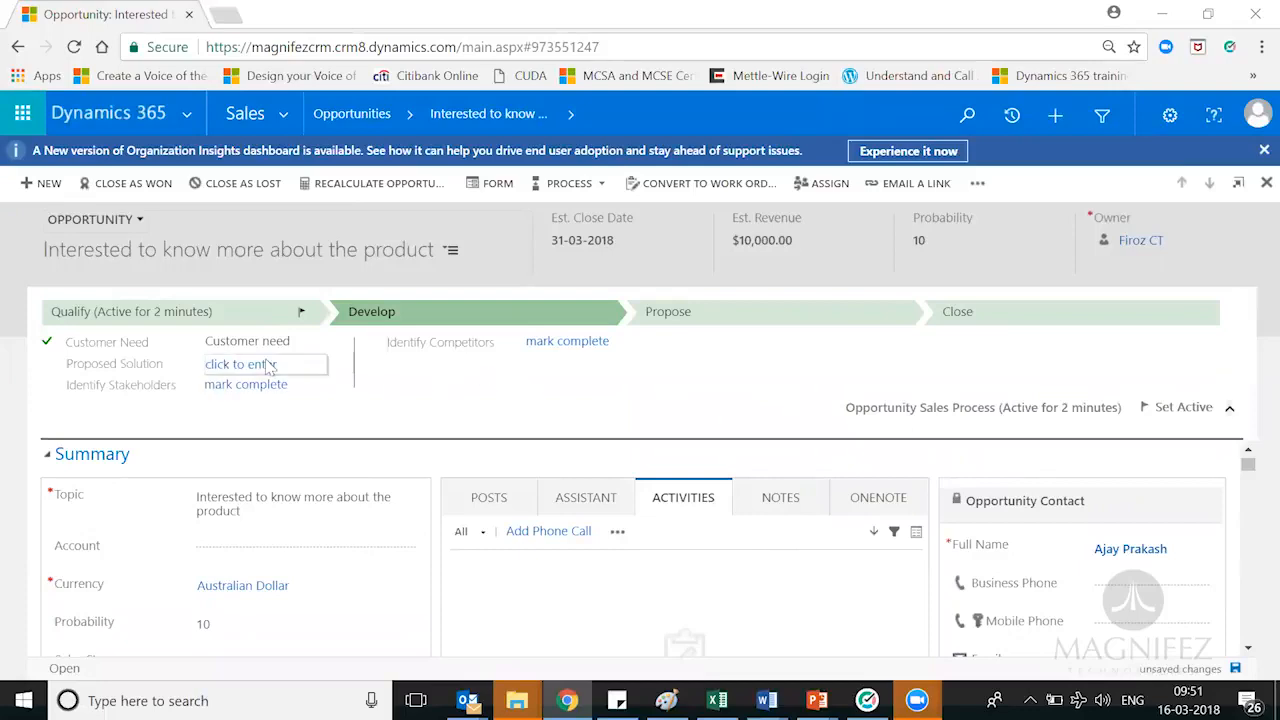
pyautogui.click(258, 390)
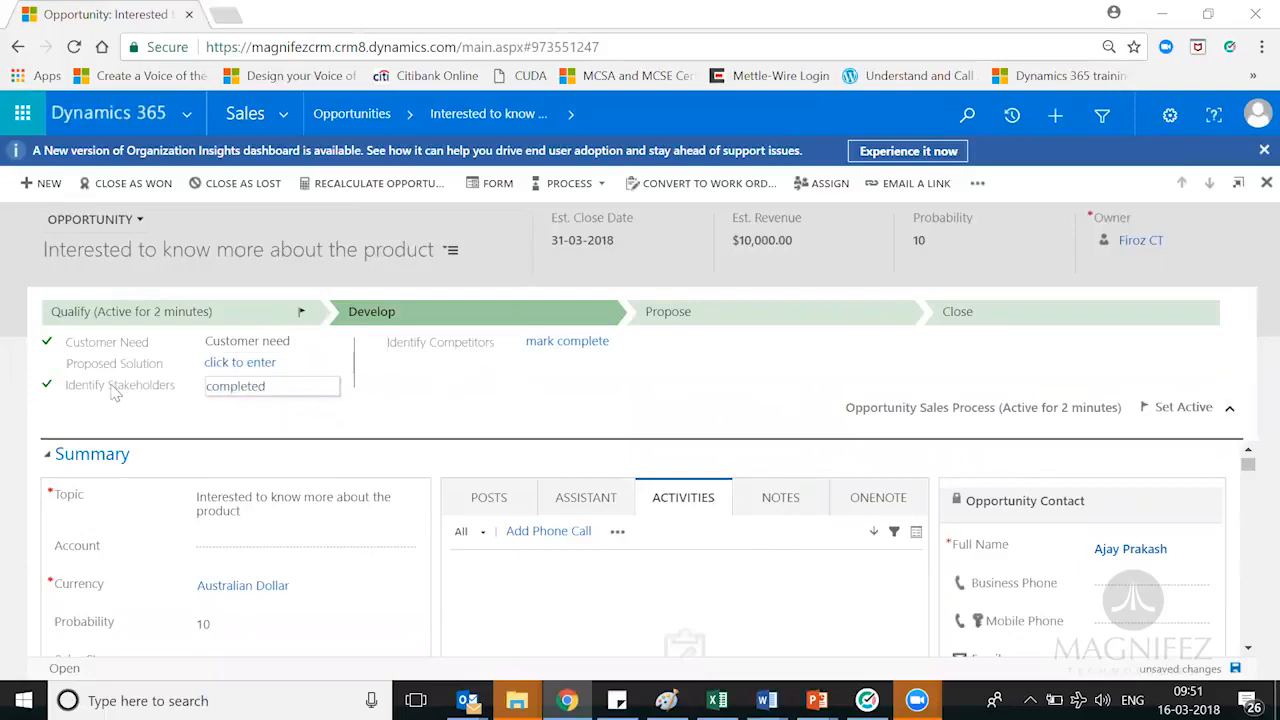
pyautogui.click(575, 346)
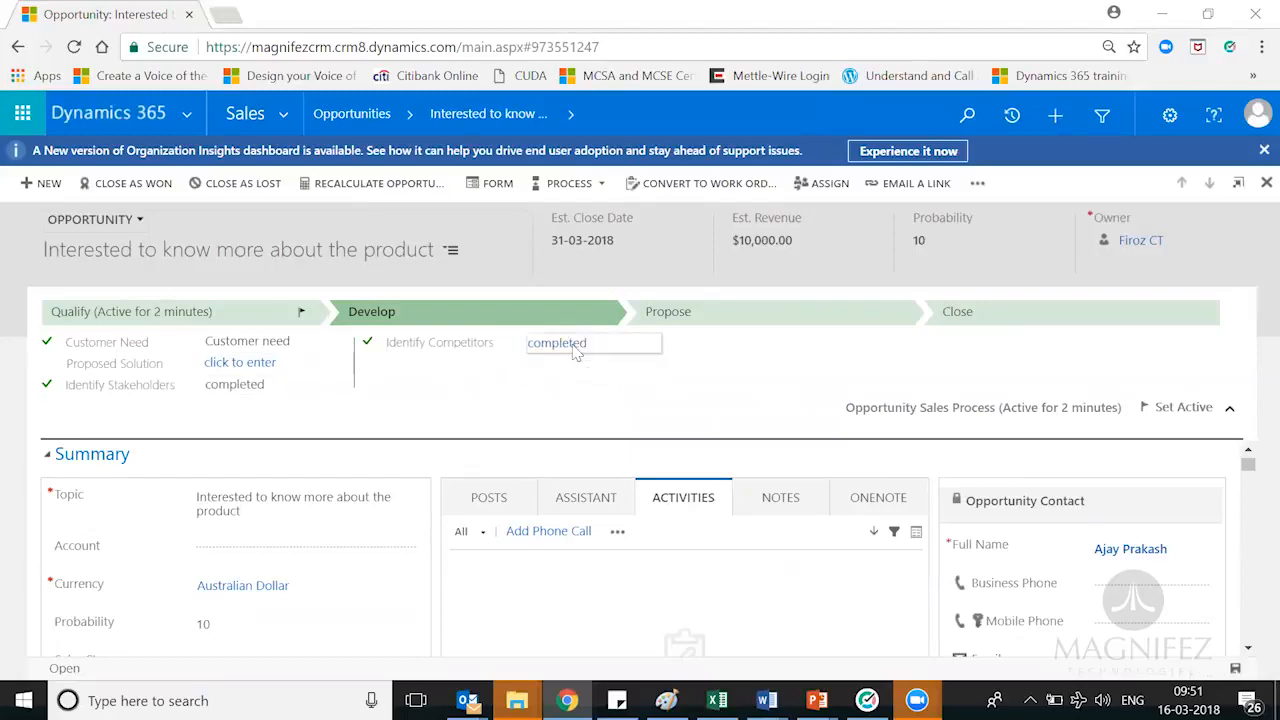
# Show the Propose stage and add the third and second suggested users to the opportunity's sales team.
pyautogui.click(706, 318)
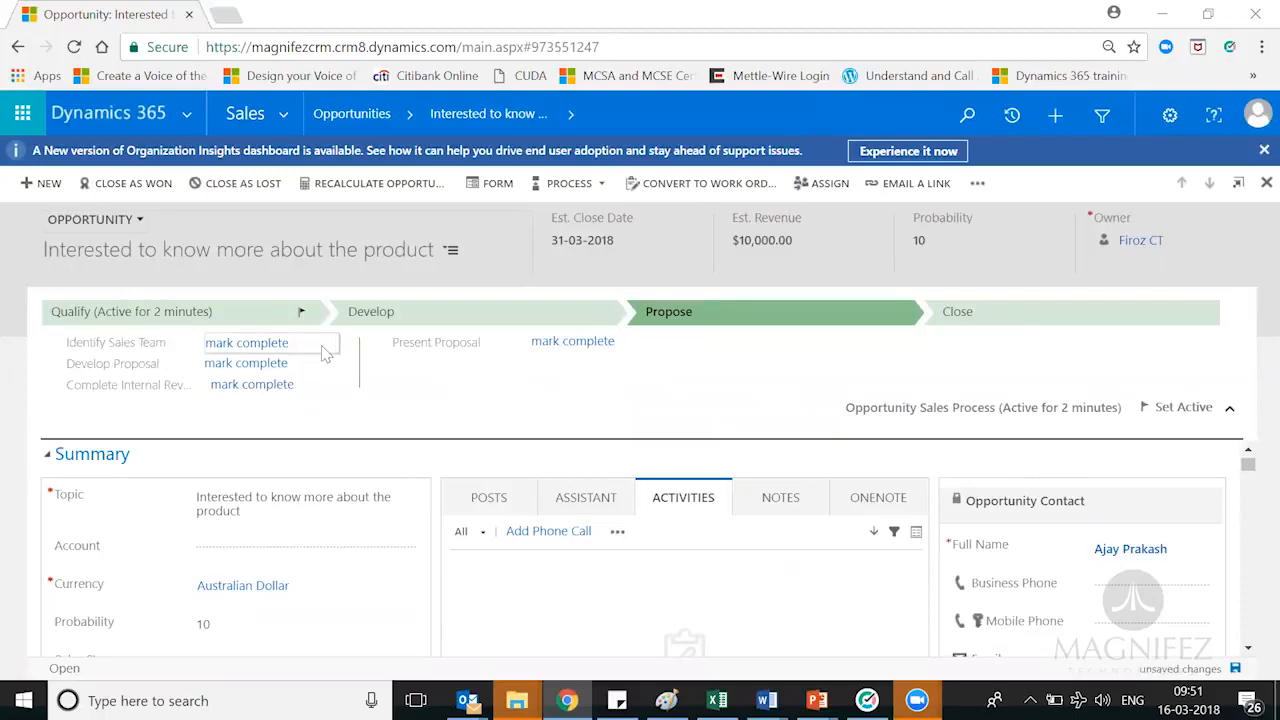
pyautogui.scroll(-2, 1248, 648)
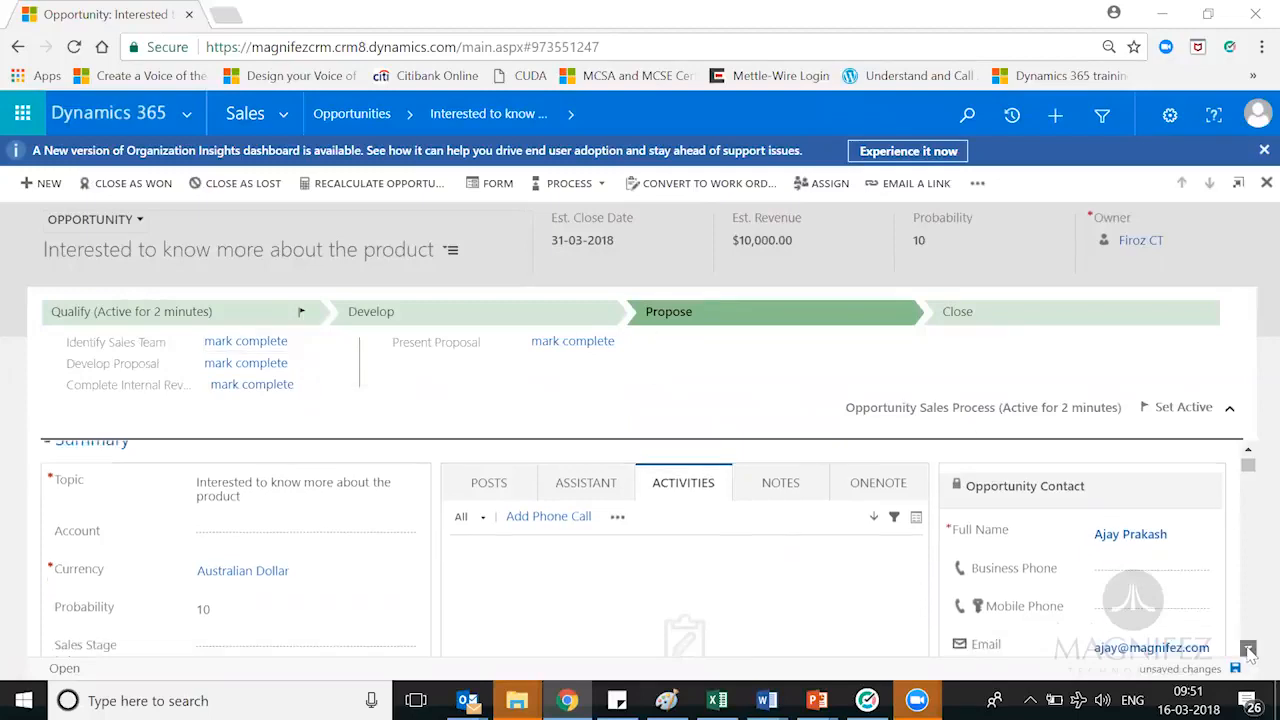
pyautogui.scroll(-1, 1248, 650)
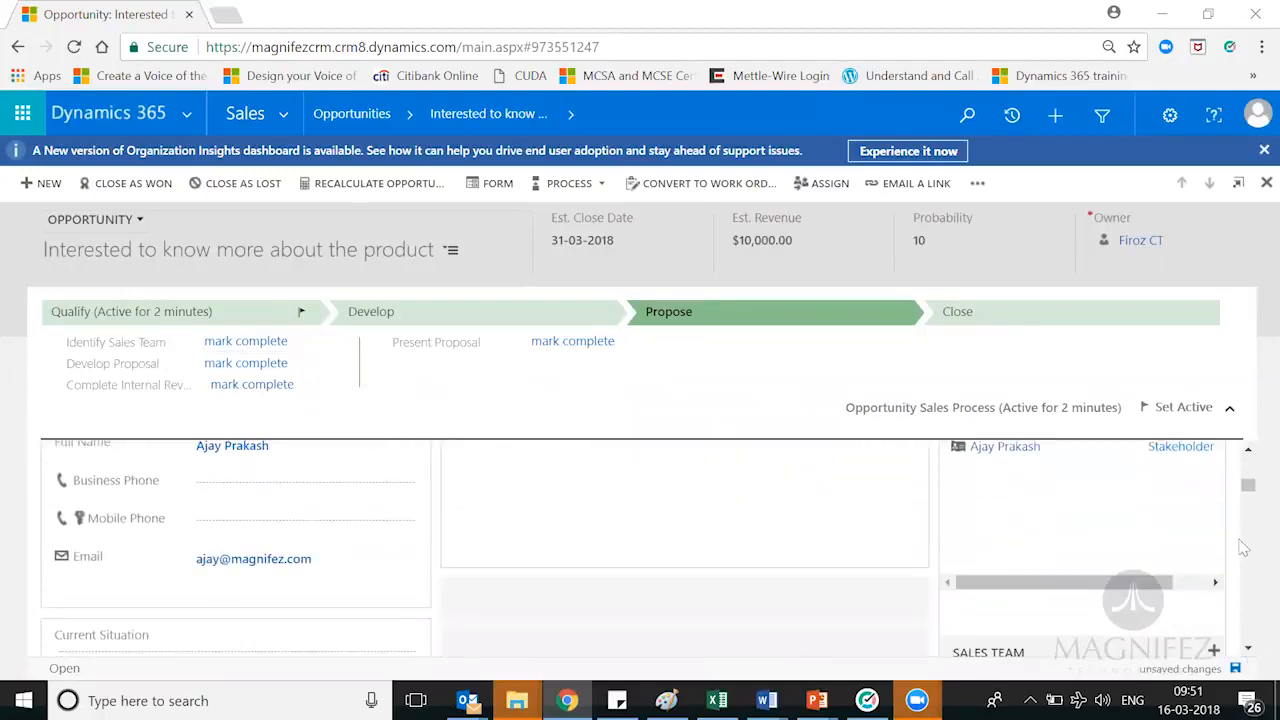
pyautogui.scroll(-2, 1240, 655)
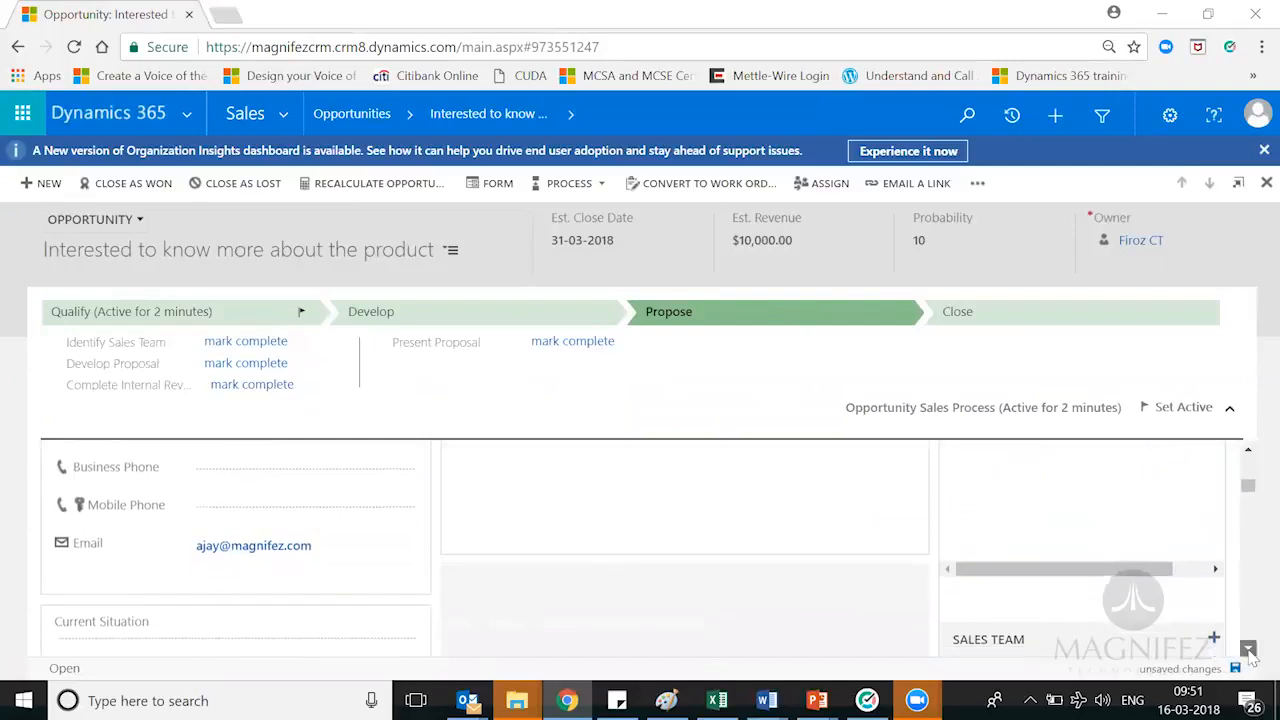
pyautogui.click(1213, 491)
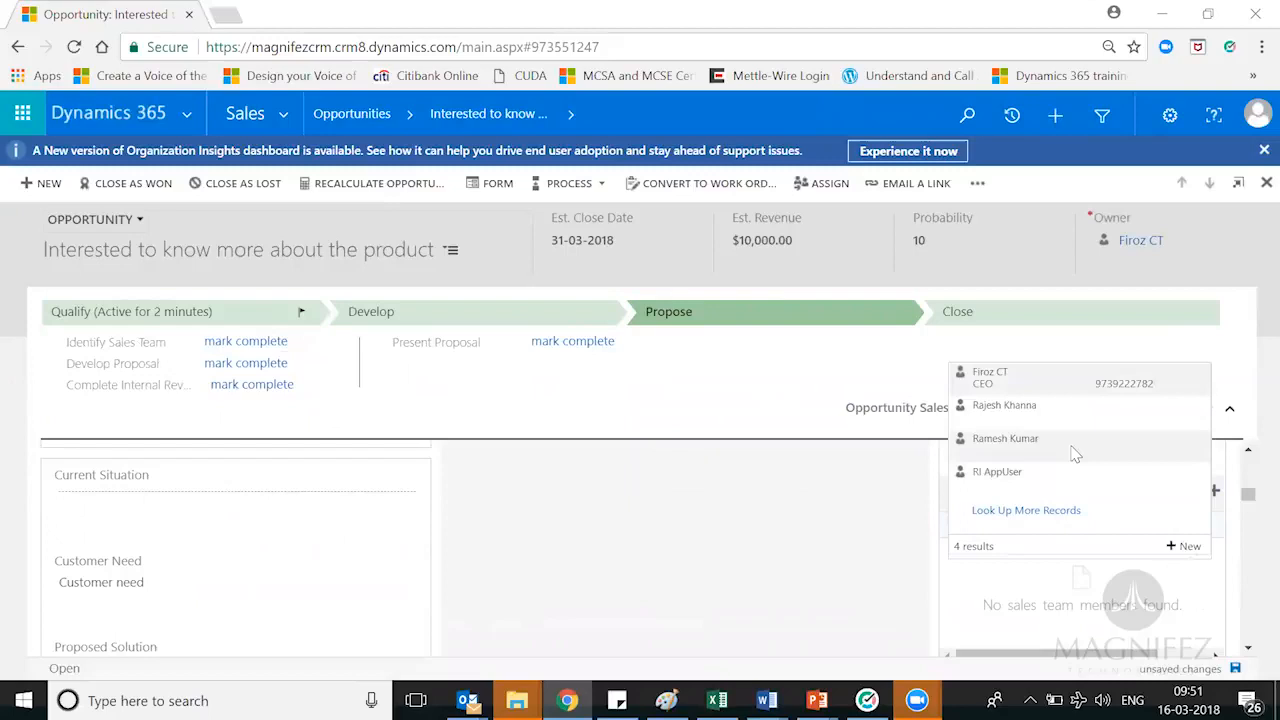
pyautogui.click(1074, 450)
pyautogui.click(1215, 491)
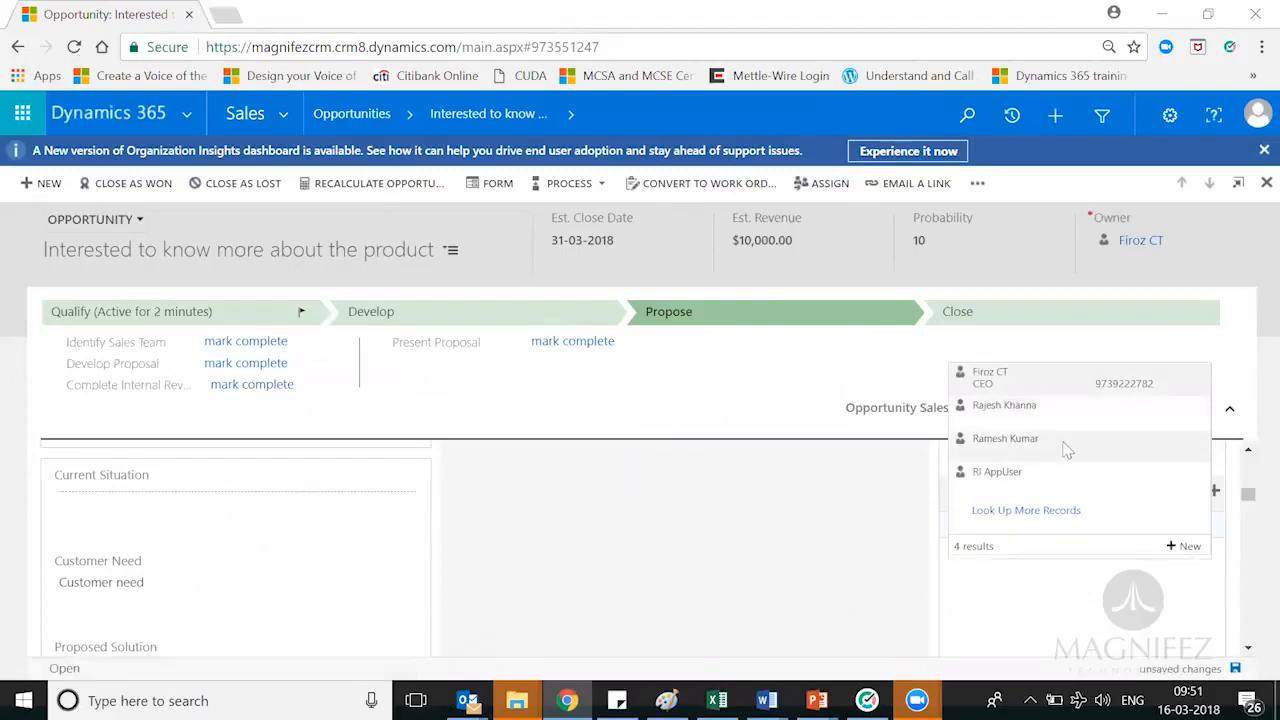
pyautogui.click(1055, 440)
pyautogui.click(835, 488)
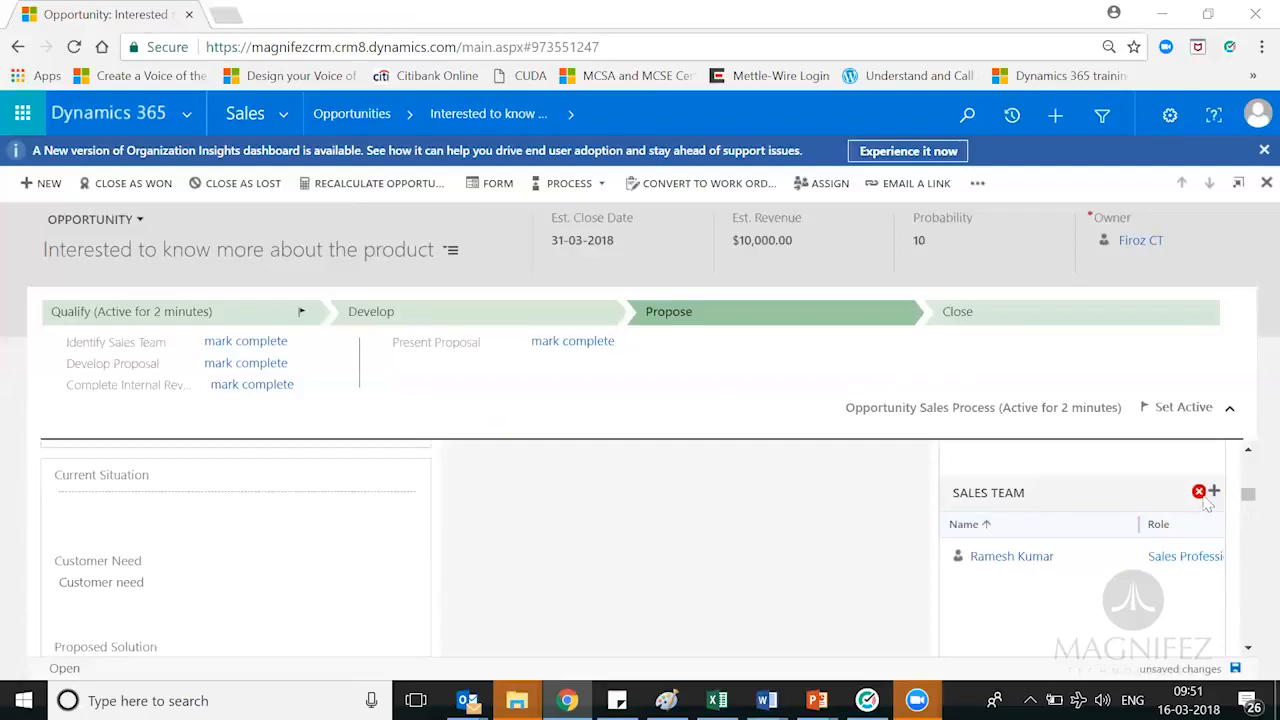
pyautogui.click(1215, 491)
pyautogui.click(1120, 432)
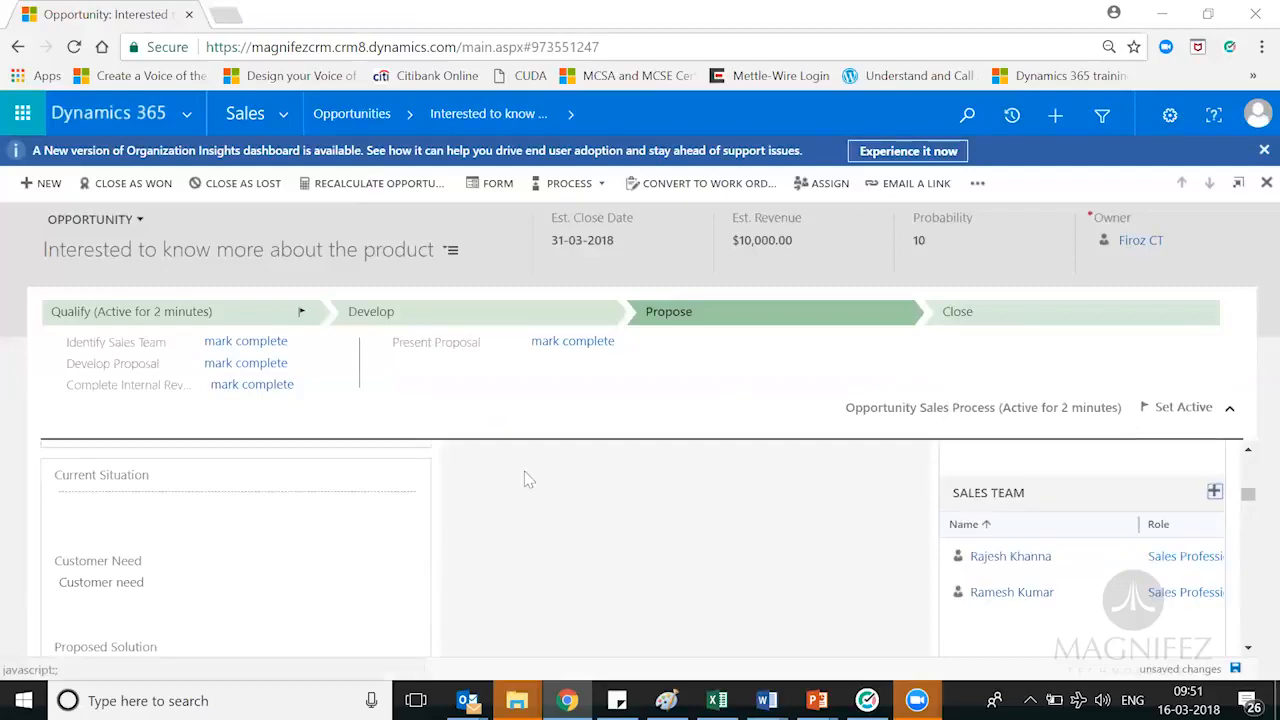
# Mark Identify Sales Team, Develop Proposal, Complete Internal Review and Present Proposal complete in the Propose stage.
pyautogui.click(233, 346)
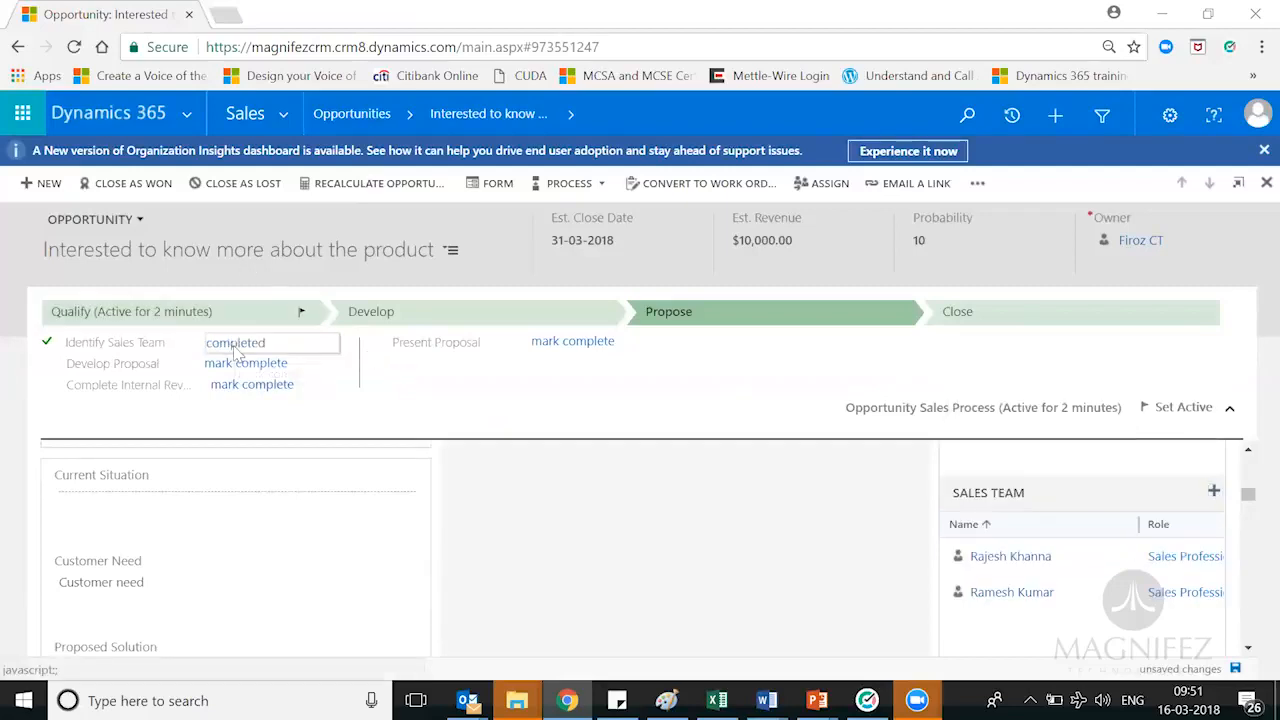
pyautogui.click(284, 368)
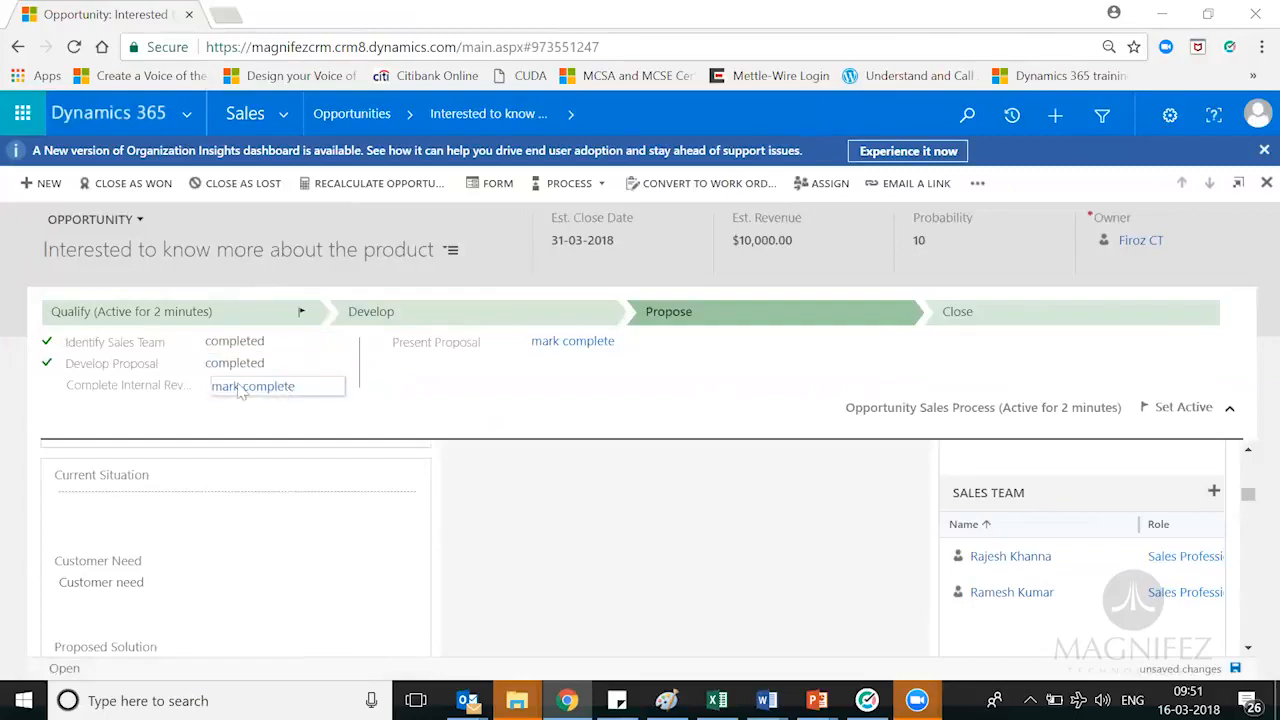
pyautogui.click(250, 392)
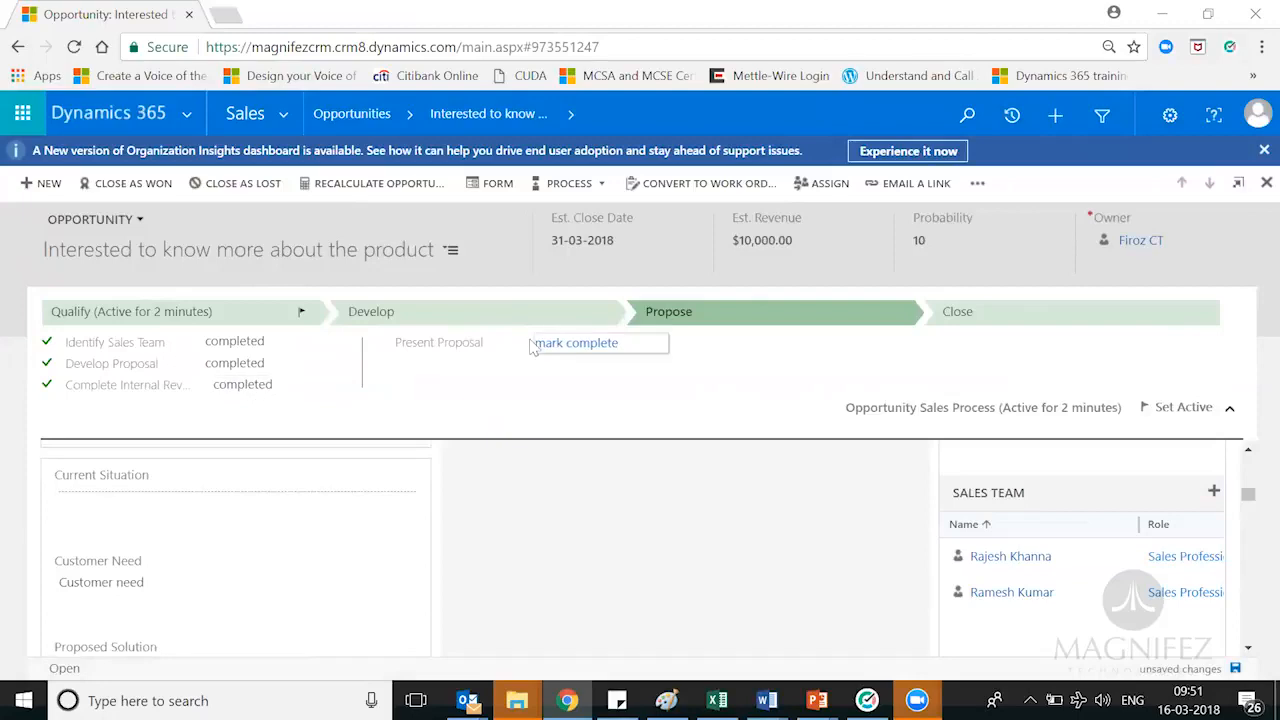
pyautogui.click(588, 345)
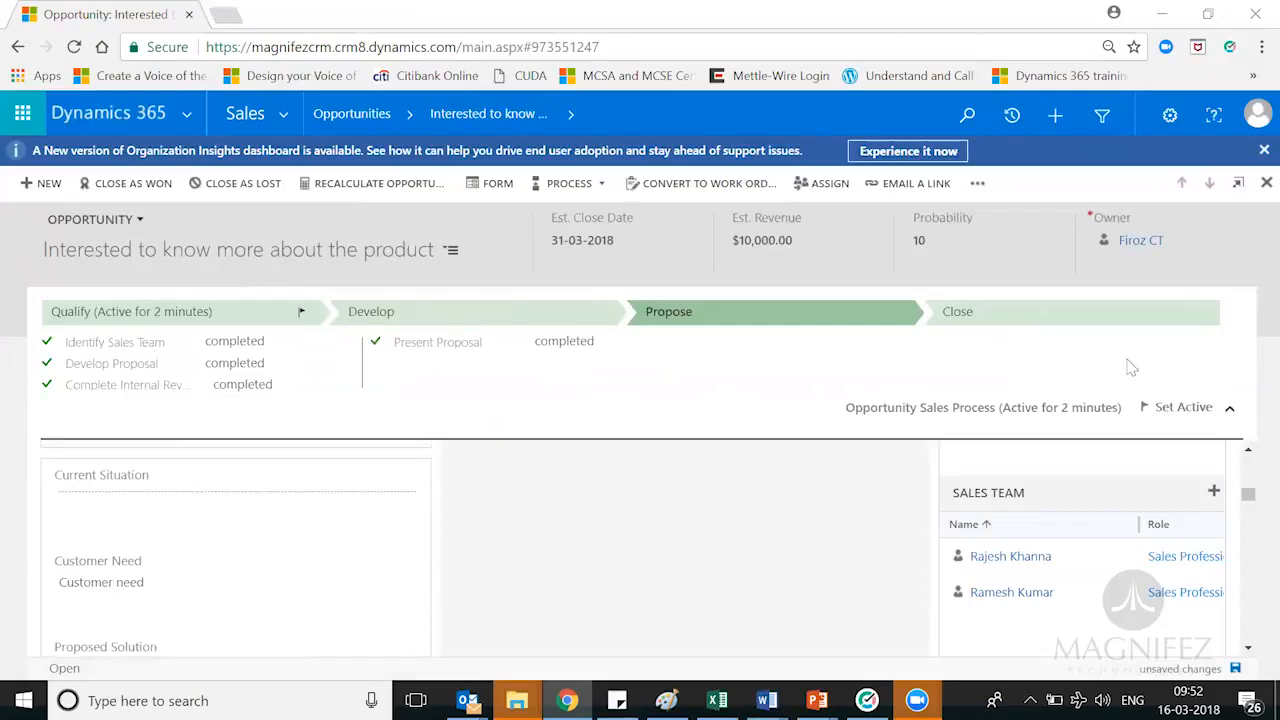
# Show the tasks of the Close stage and return to the opportunity's Summary section.
pyautogui.click(1050, 322)
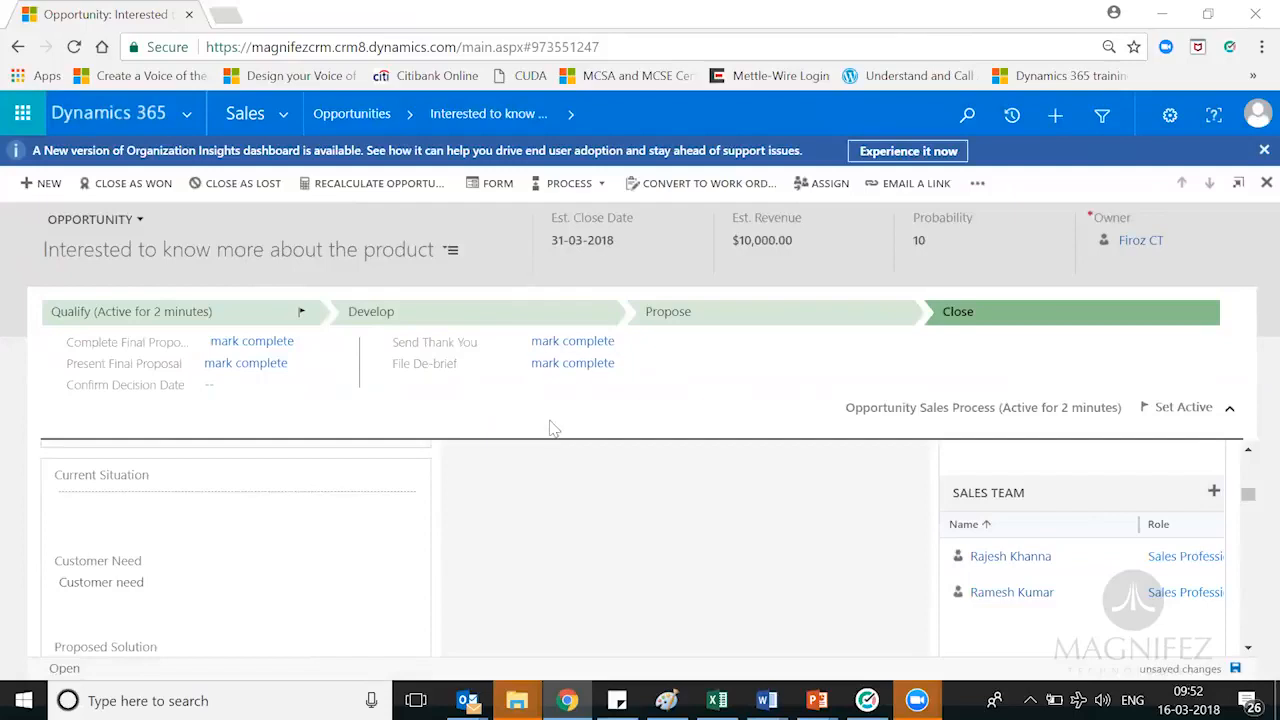
pyautogui.click(1248, 450)
pyautogui.click(1248, 450)
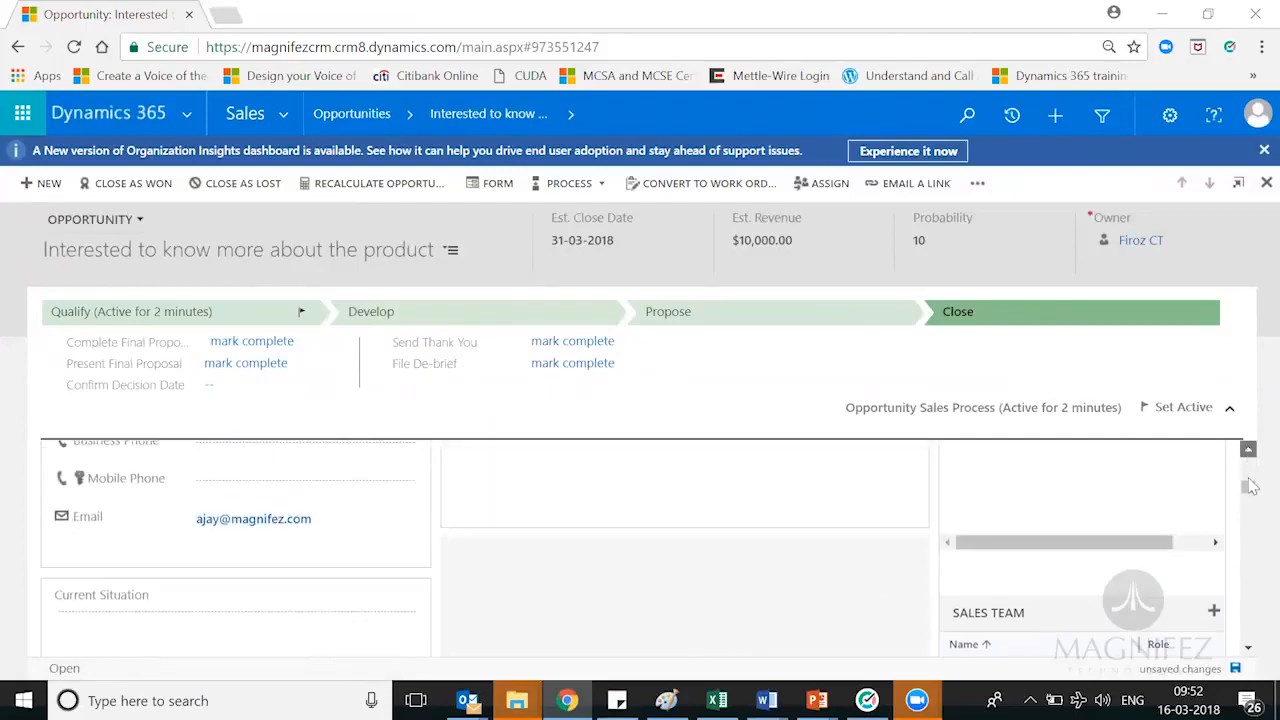
pyautogui.click(1248, 452)
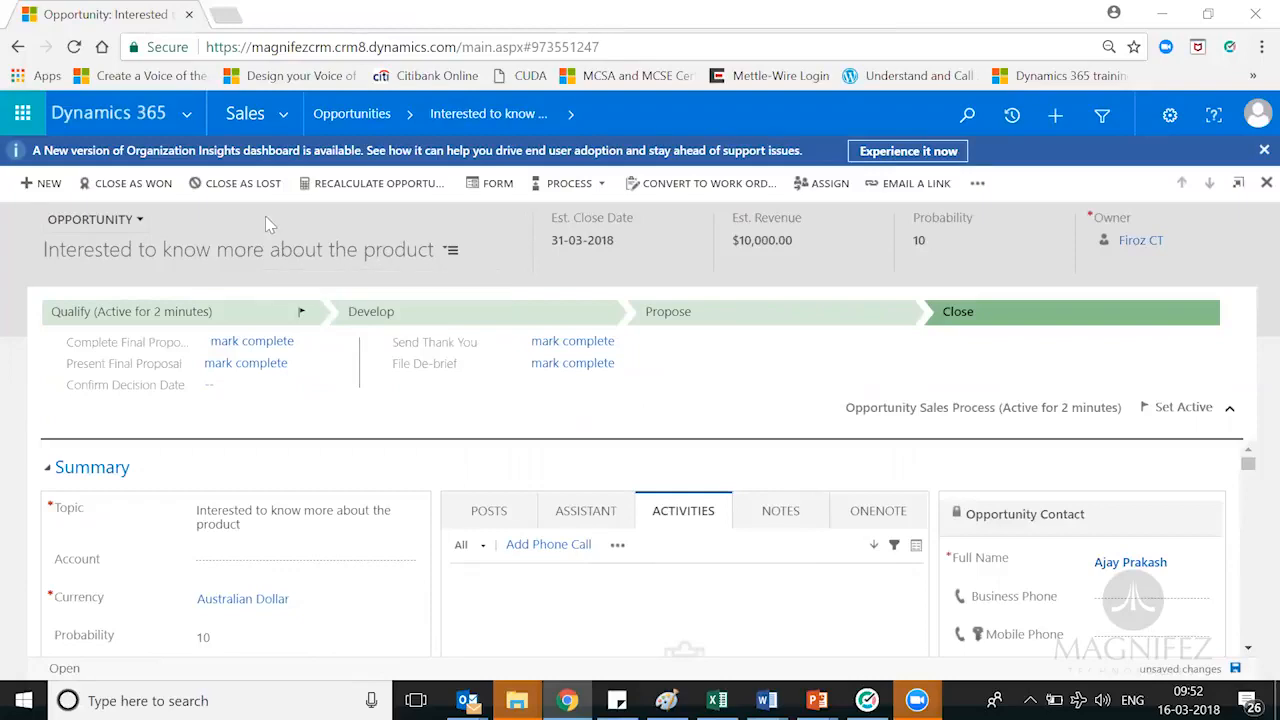
# Start closing the opportunity as won with status reason Purchased and actual revenue $8,500.00.
pyautogui.click(140, 184)
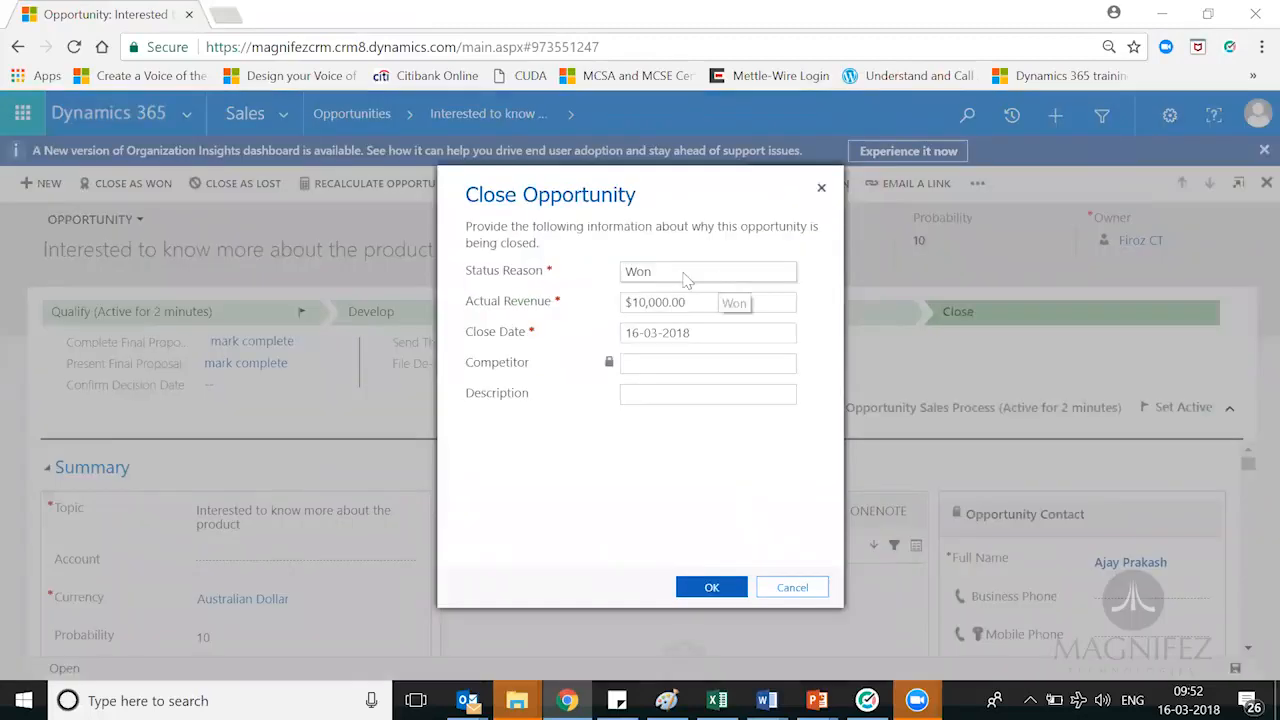
pyautogui.click(686, 277)
pyautogui.click(688, 268)
pyautogui.click(697, 303)
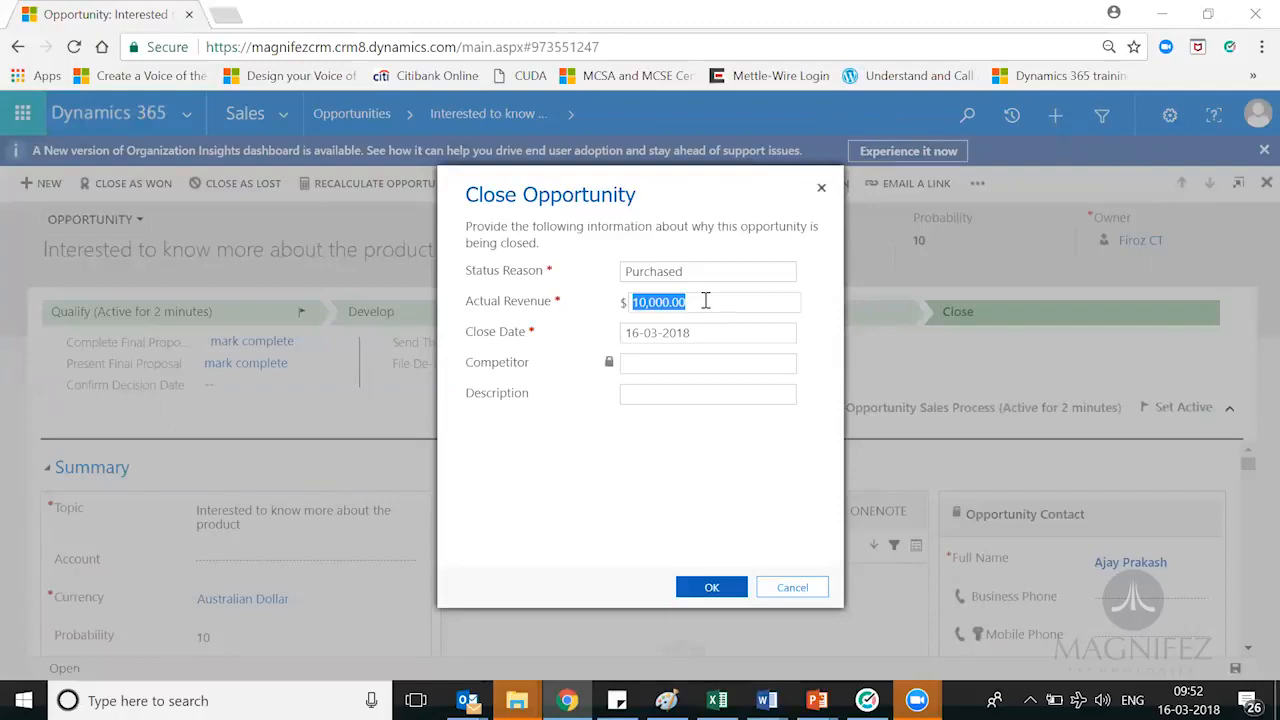
pyautogui.write('8500')
pyautogui.click(724, 460)
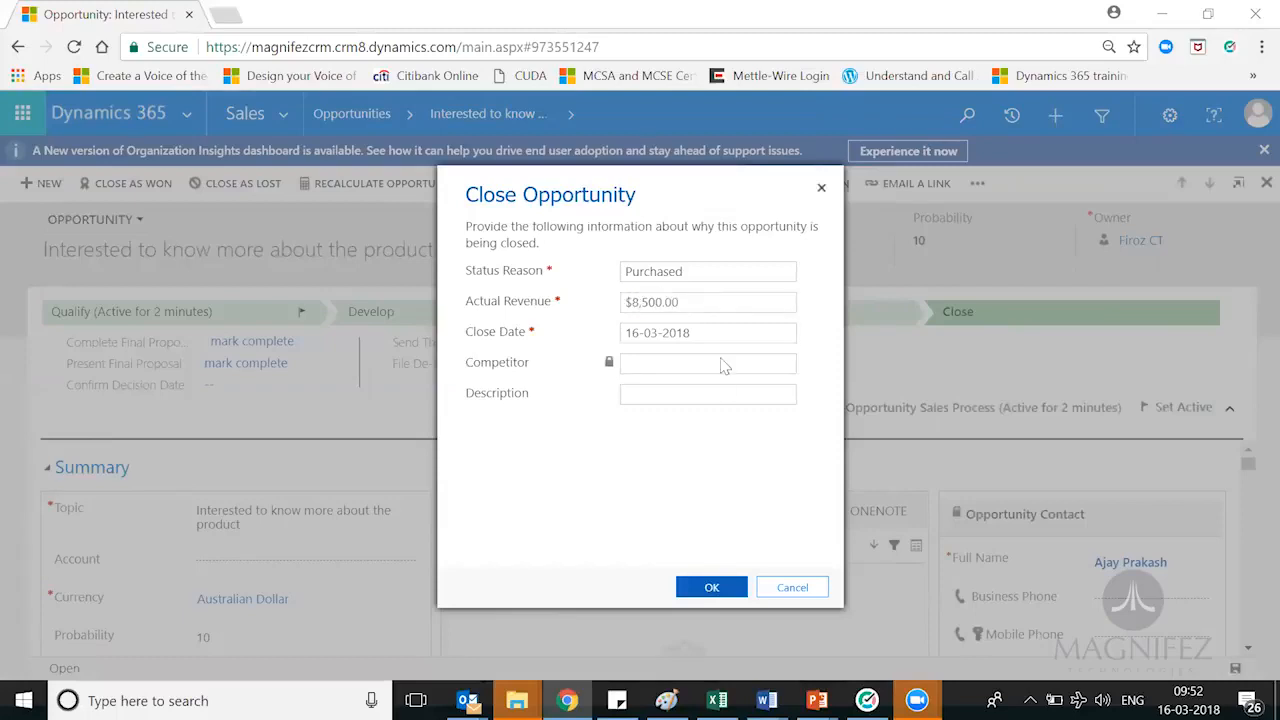
# Set the close date to 15-03-2018, leave the description empty and finish closing the opportunity.
pyautogui.click(700, 338)
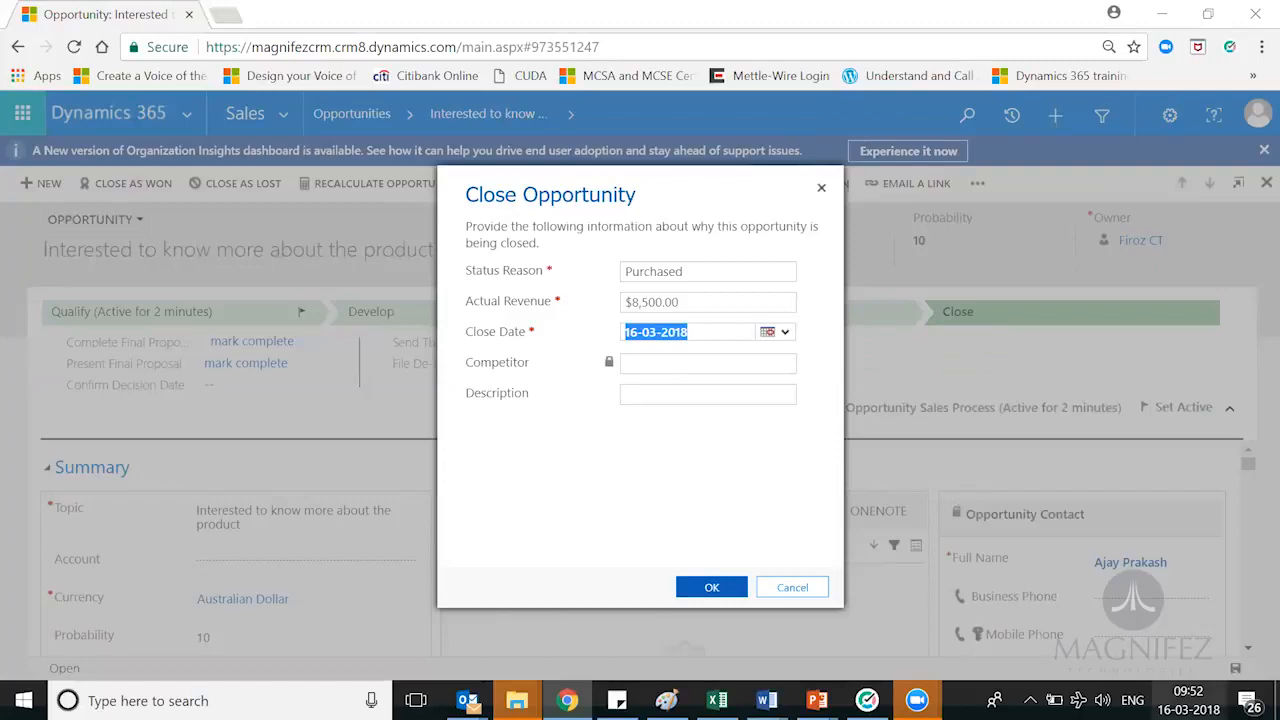
pyautogui.click(641, 336)
pyautogui.press('BackSpace')
pyautogui.write('5')
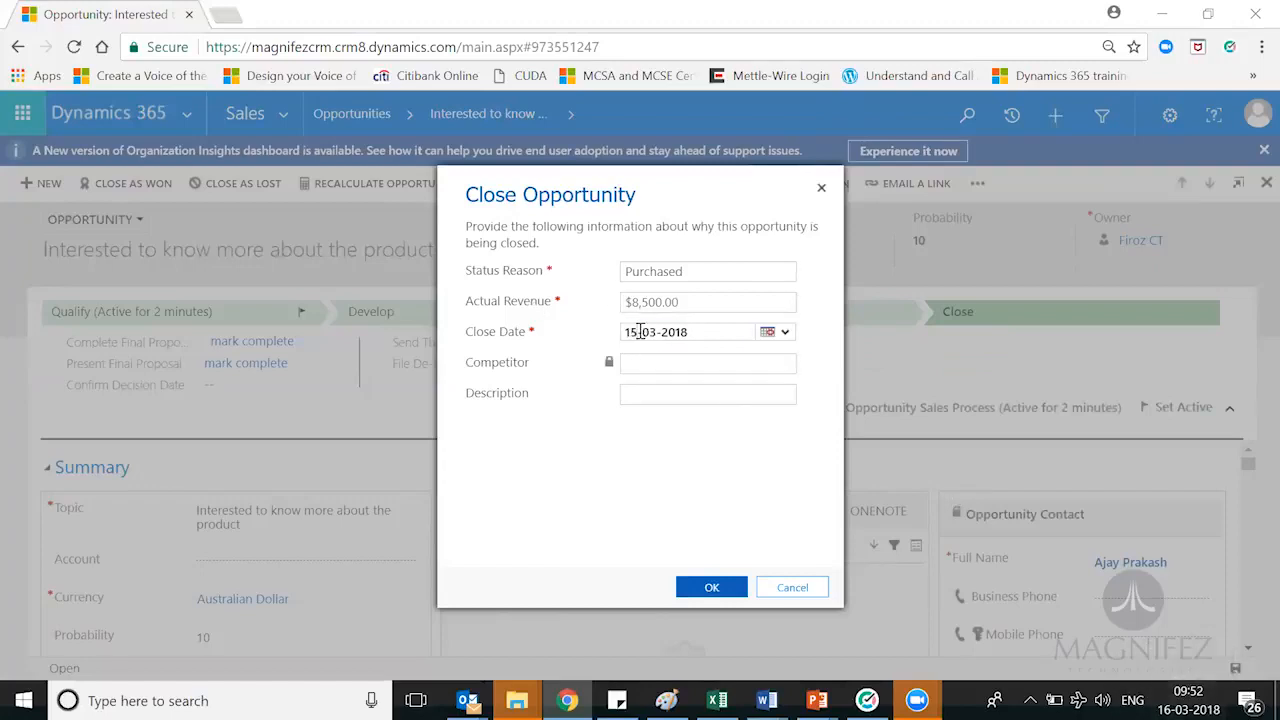
pyautogui.click(672, 450)
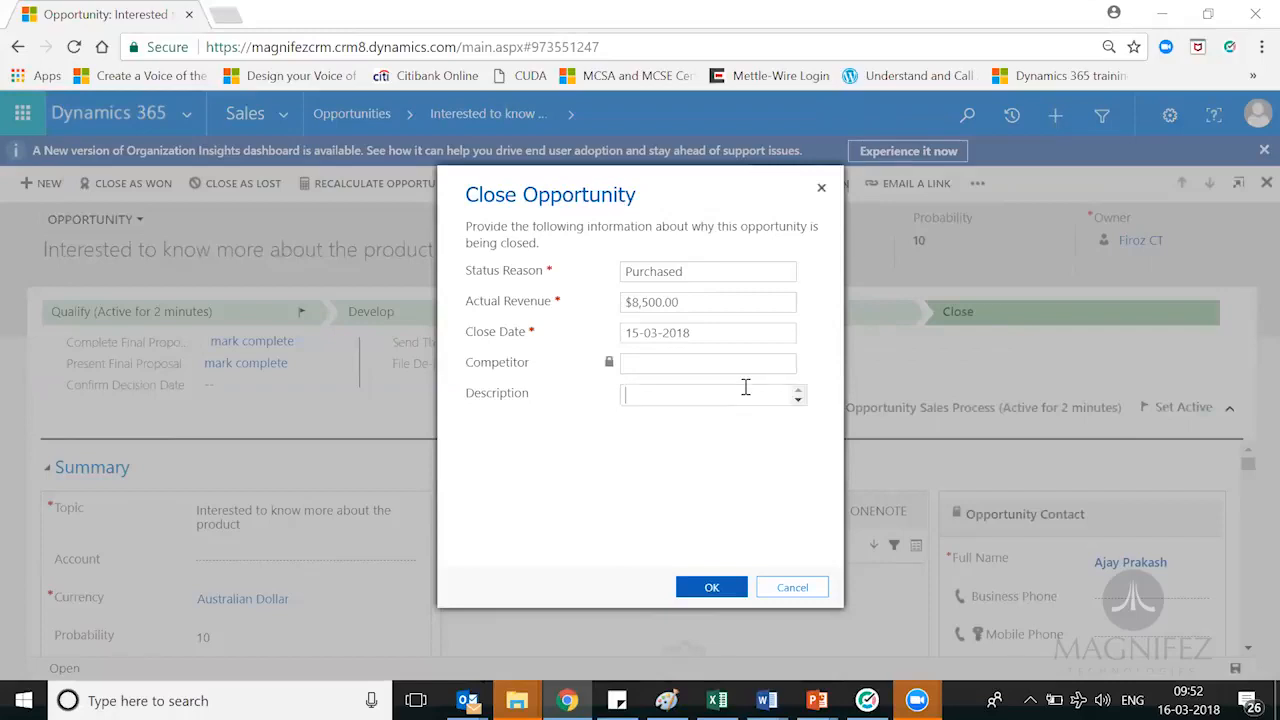
pyautogui.click(713, 587)
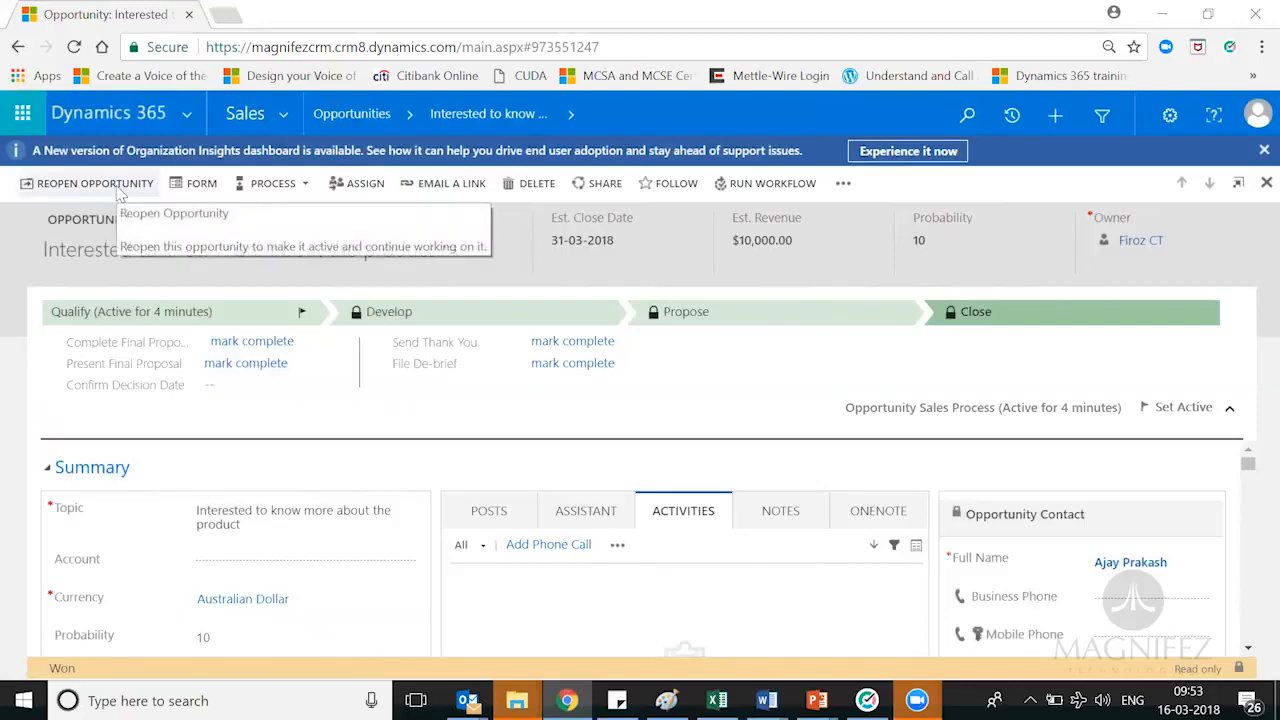
# Reopen the won opportunity and close it as lost with status reason Canceled, actual revenue $0.00 and close date 16-03-2018.
pyautogui.click(117, 188)
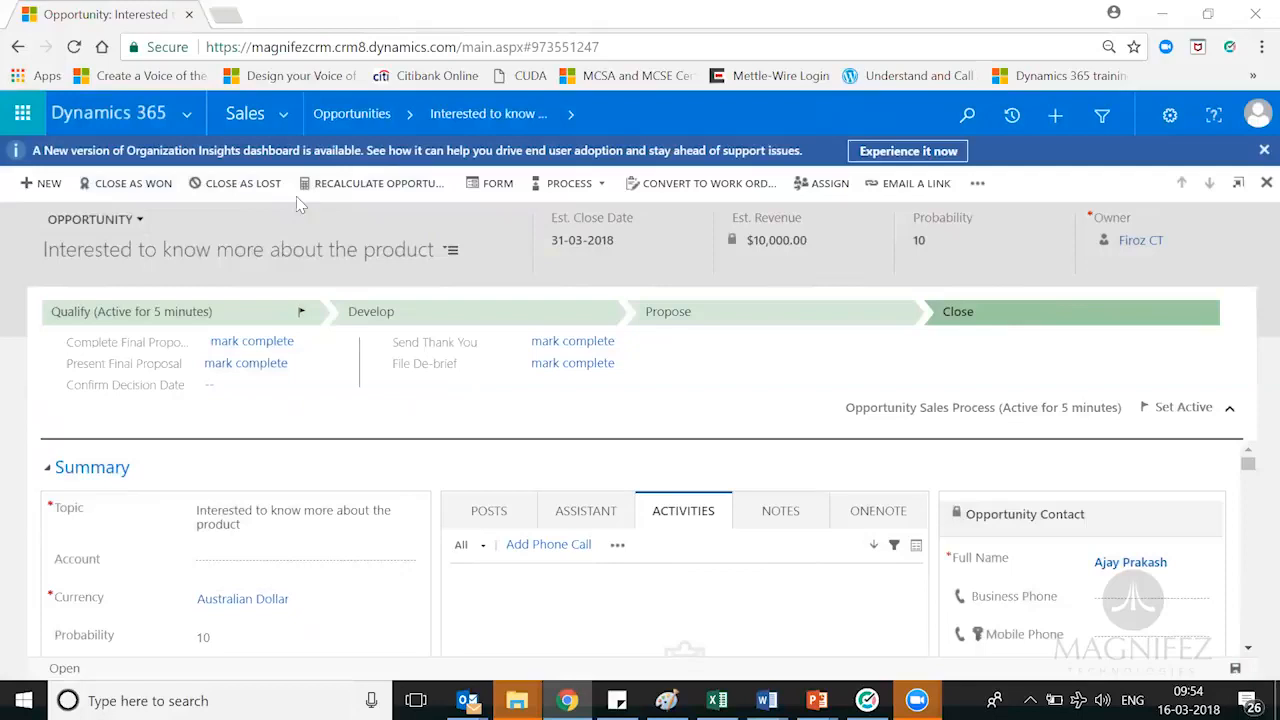
pyautogui.click(242, 184)
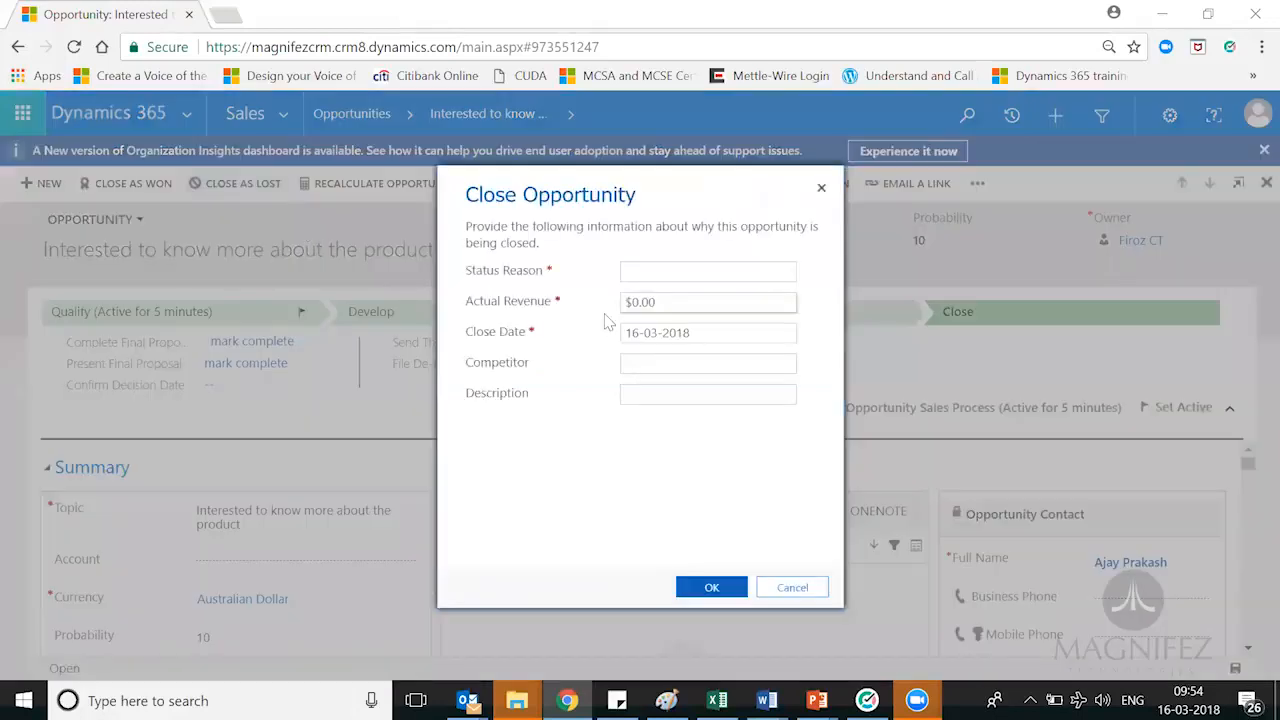
pyautogui.click(705, 303)
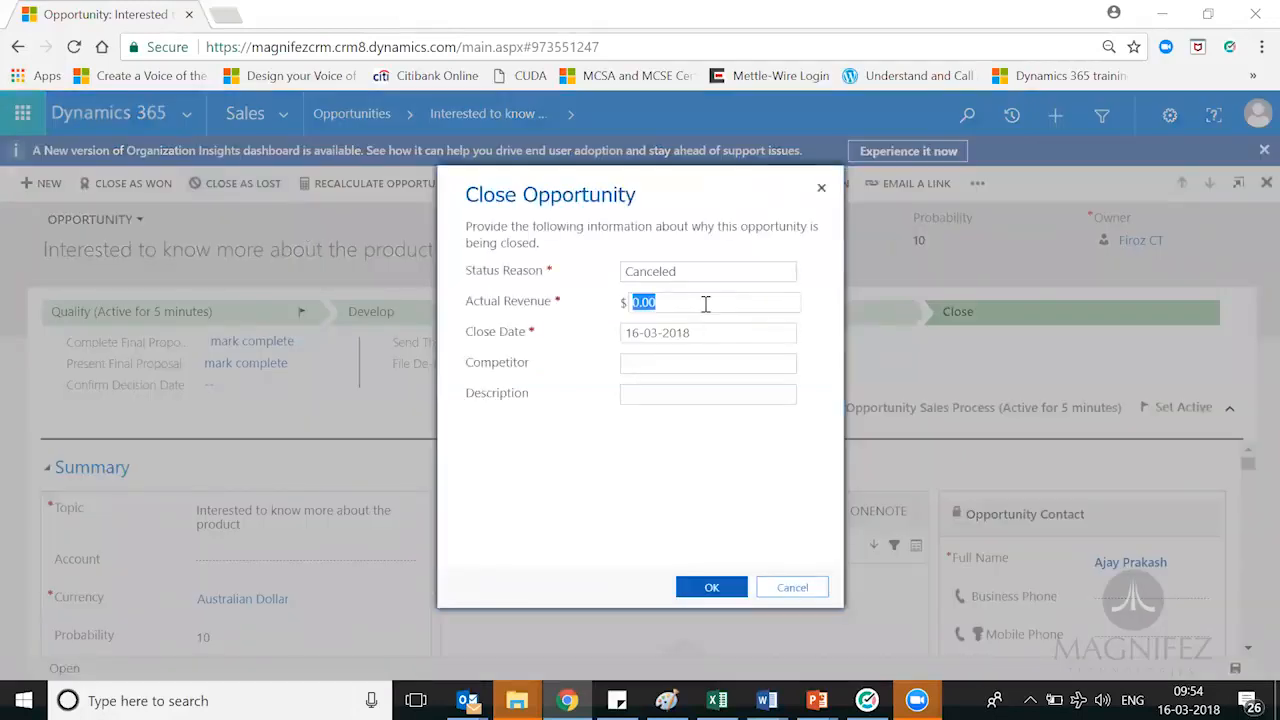
pyautogui.click(699, 333)
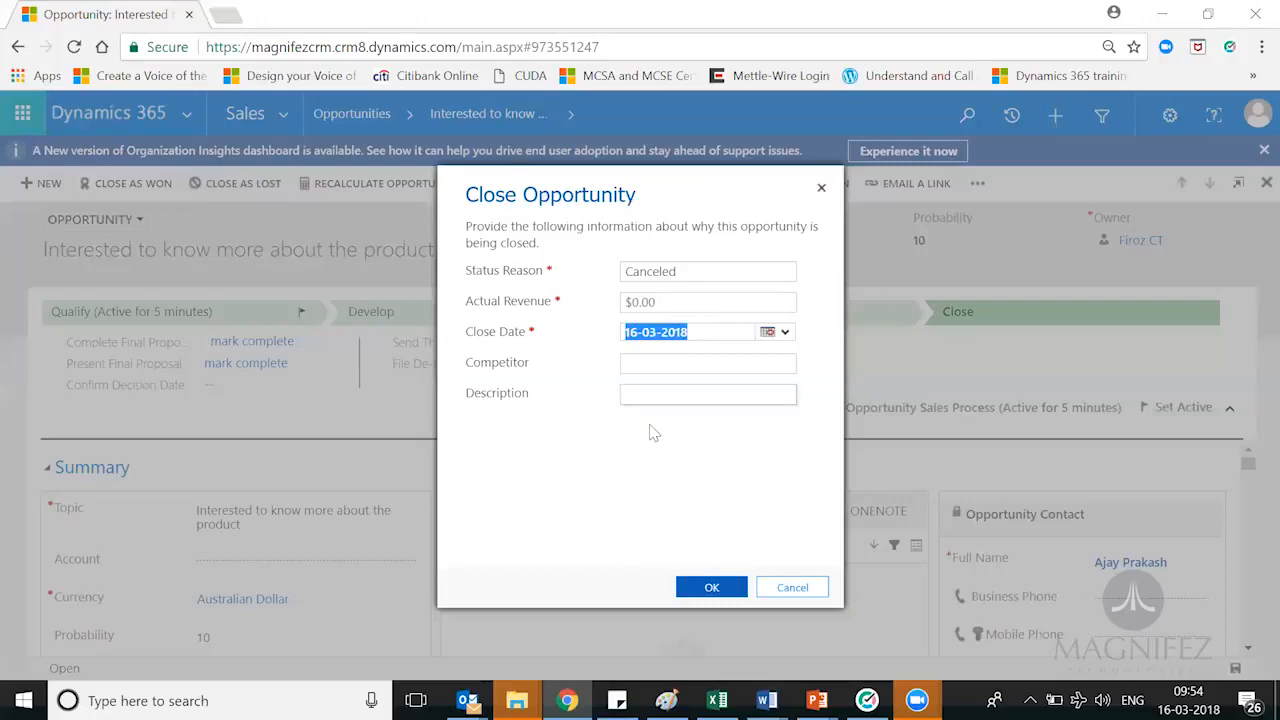
pyautogui.click(712, 590)
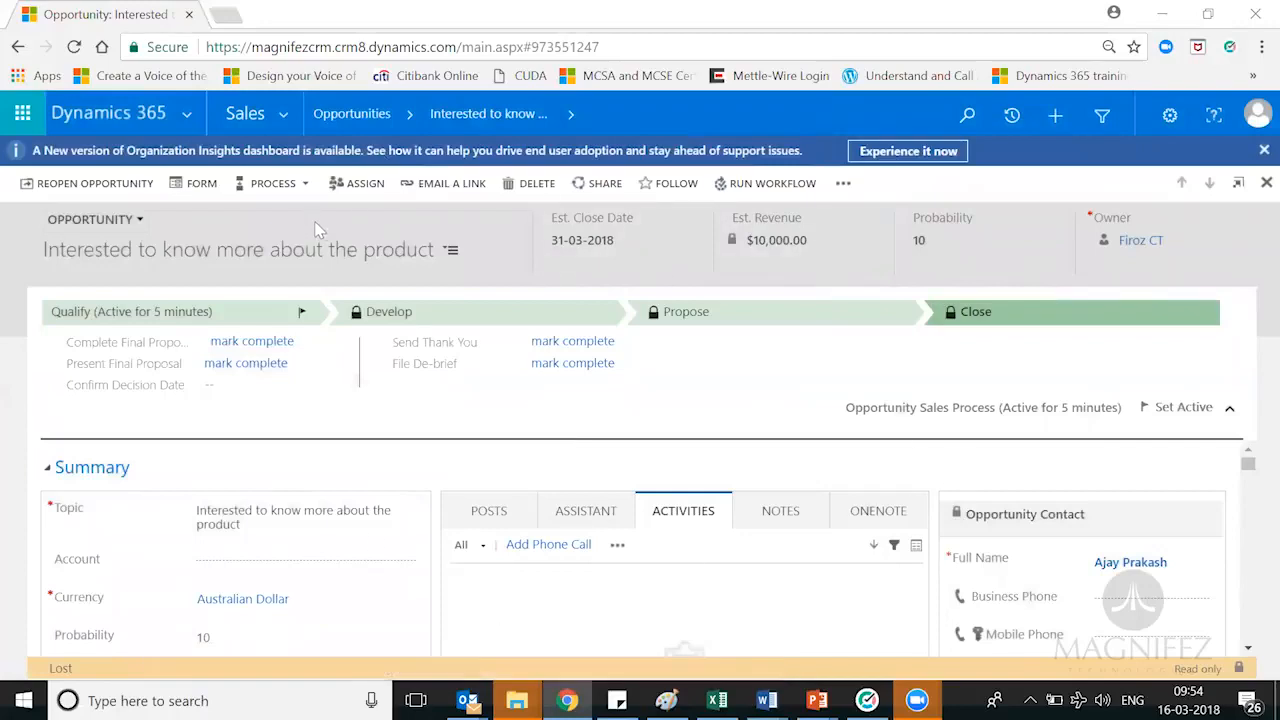
# Reopen the lost opportunity and go to the Price List field of its Product Line Items section.
pyautogui.click(122, 187)
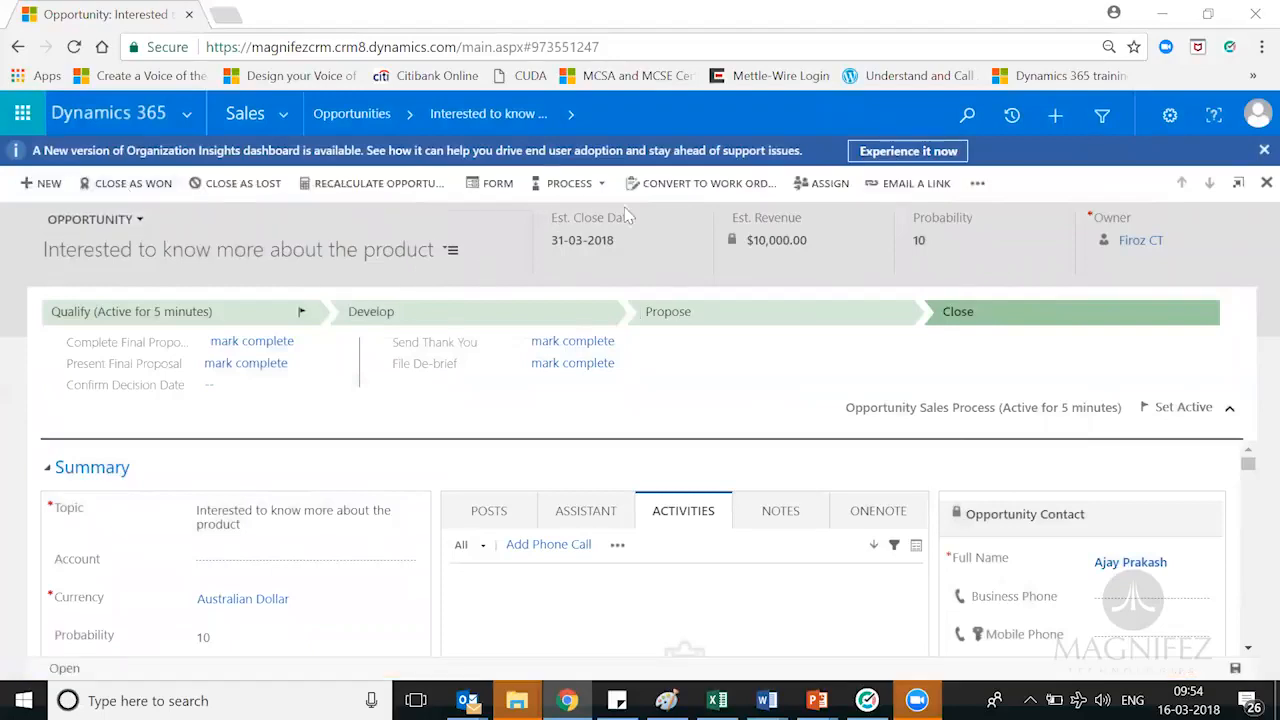
pyautogui.moveTo(1248, 466); pyautogui.dragTo(1235, 554)
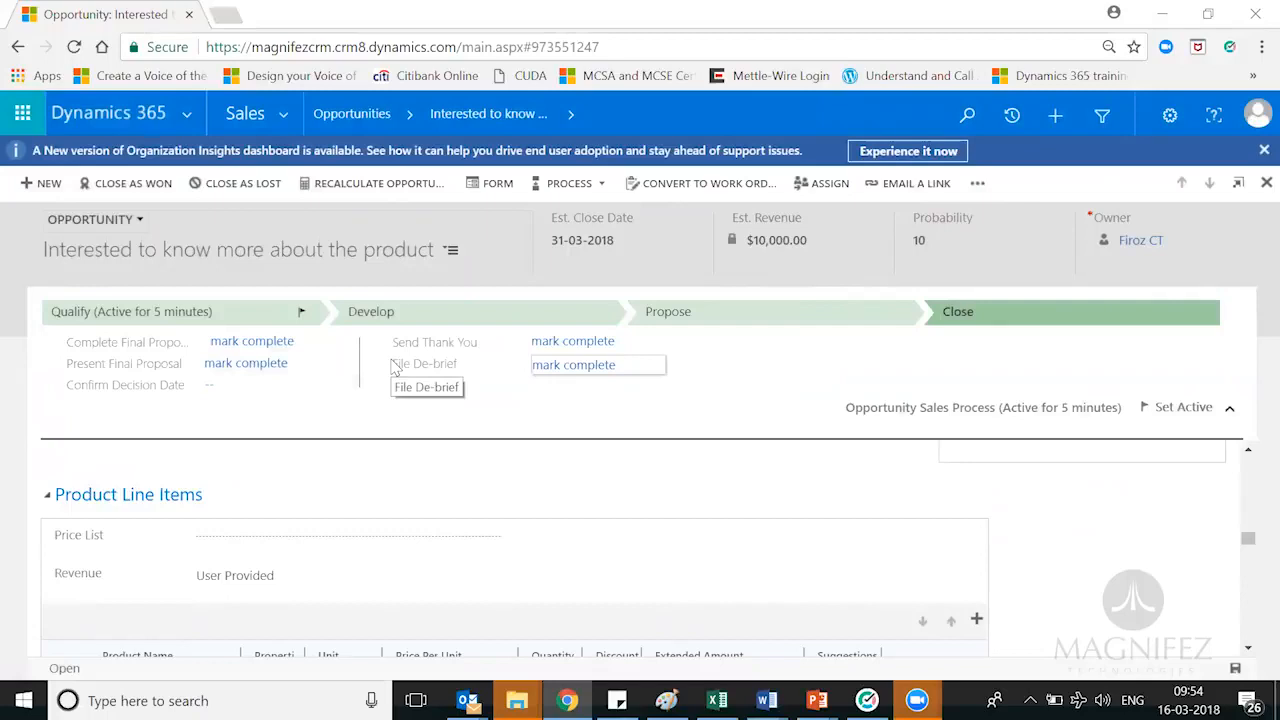
pyautogui.click(285, 546)
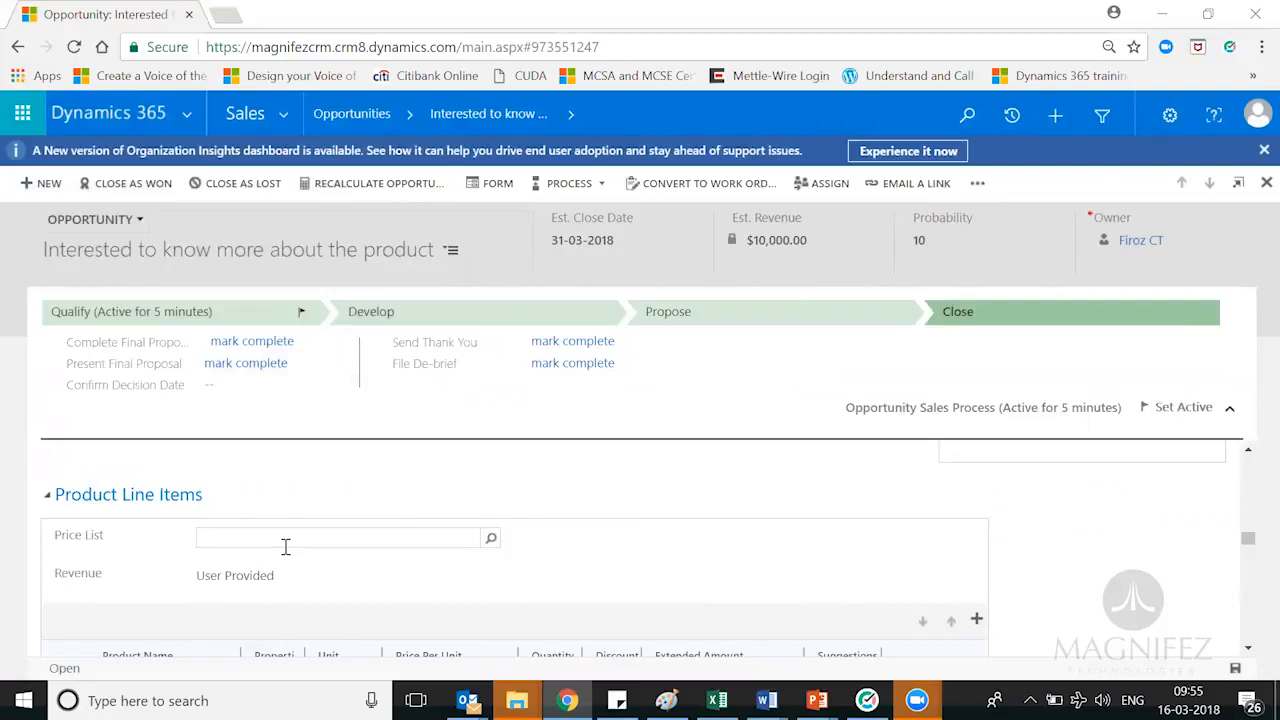
pyautogui.click(285, 546)
pyautogui.click(345, 535)
# Change the opportunity's currency in the Summary section to रुपया (INR).
pyautogui.click(1248, 451)
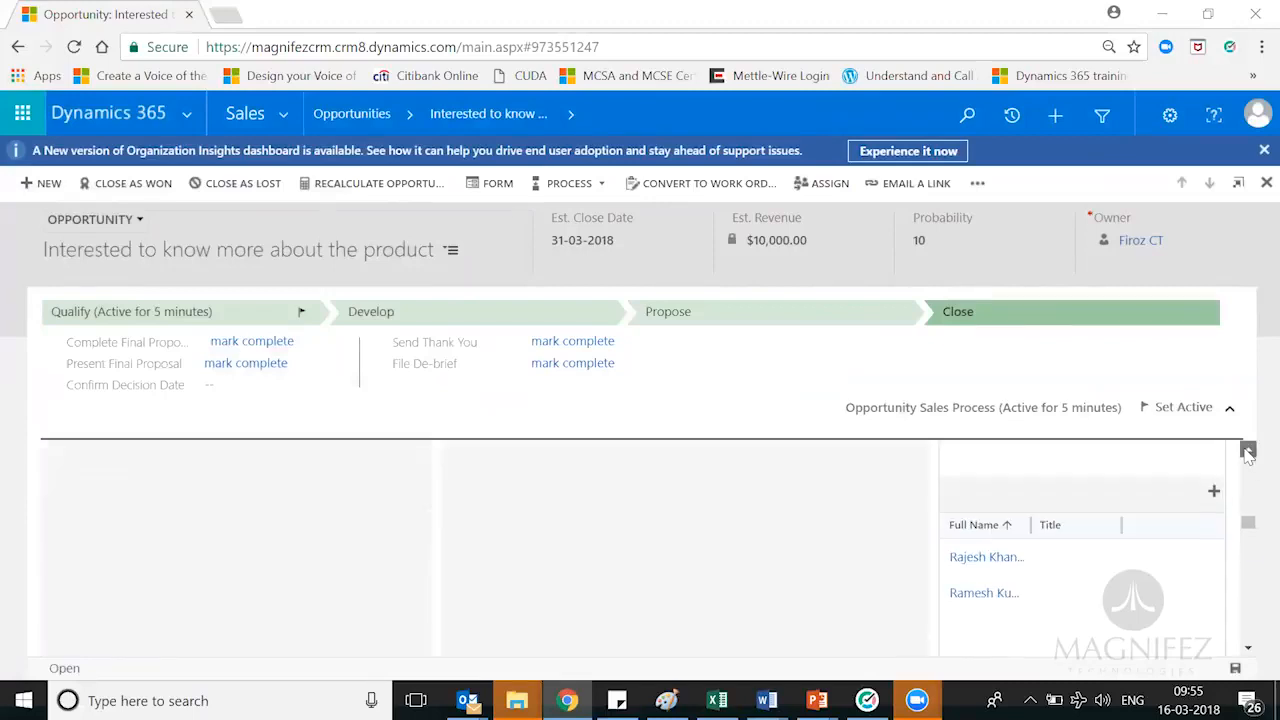
pyautogui.click(1248, 451)
pyautogui.click(1248, 451)
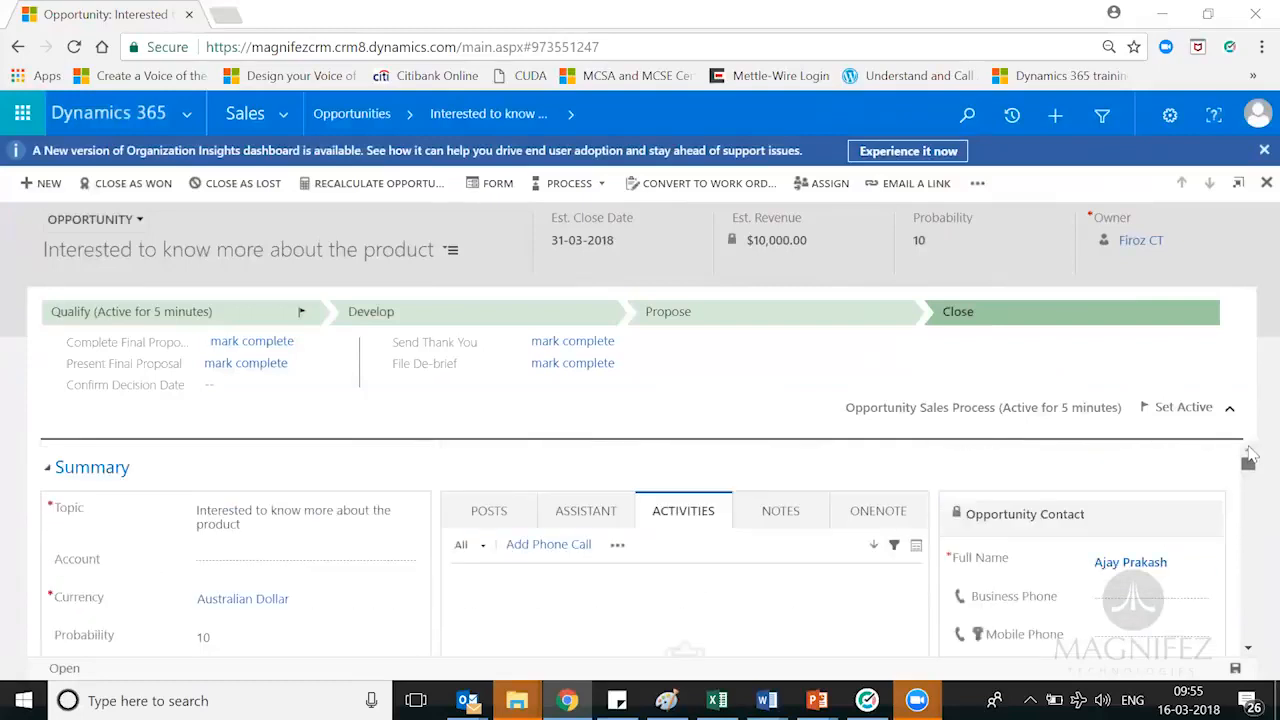
pyautogui.click(297, 615)
pyautogui.click(296, 608)
pyautogui.press('BackSpace')
pyautogui.press('BackSpace')
pyautogui.press('BackSpace')
pyautogui.press('BackSpace')
pyautogui.press('BackSpace')
pyautogui.press('BackSpace')
pyautogui.press('BackSpace')
pyautogui.press('BackSpace')
pyautogui.press('BackSpace')
pyautogui.press('BackSpace')
pyautogui.press('BackSpace')
pyautogui.press('BackSpace')
pyautogui.press('BackSpace')
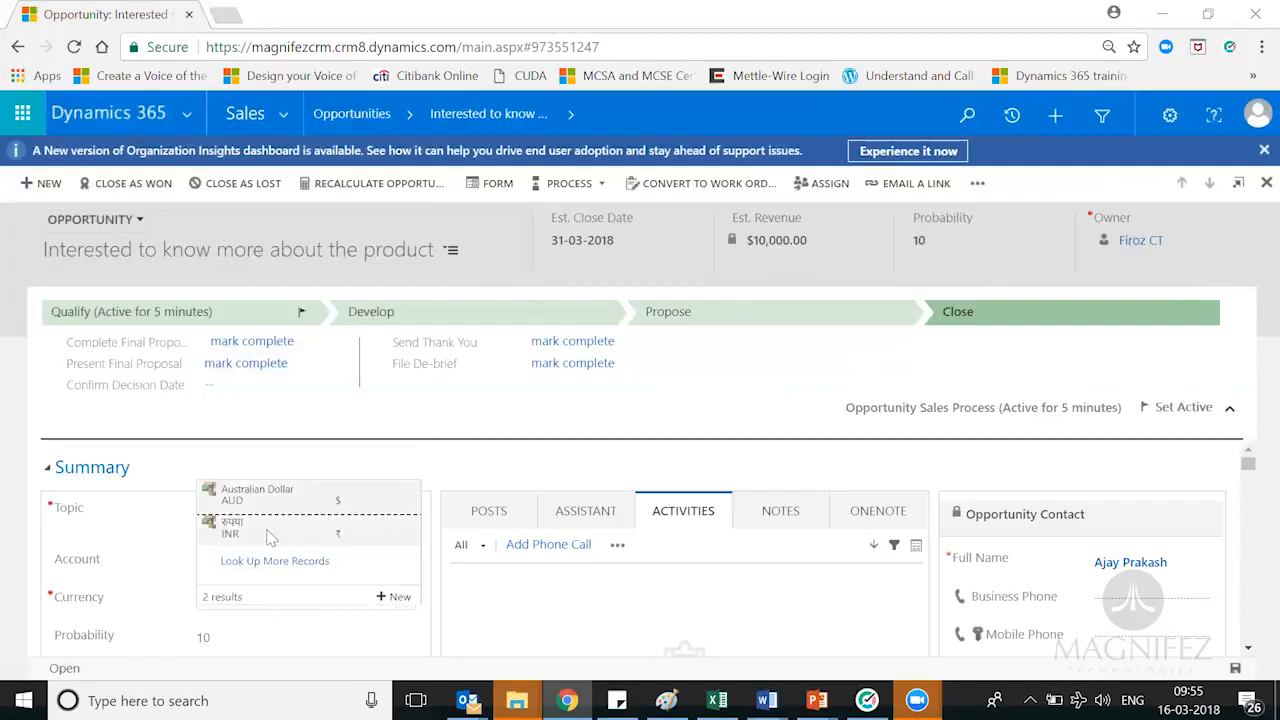
pyautogui.click(277, 541)
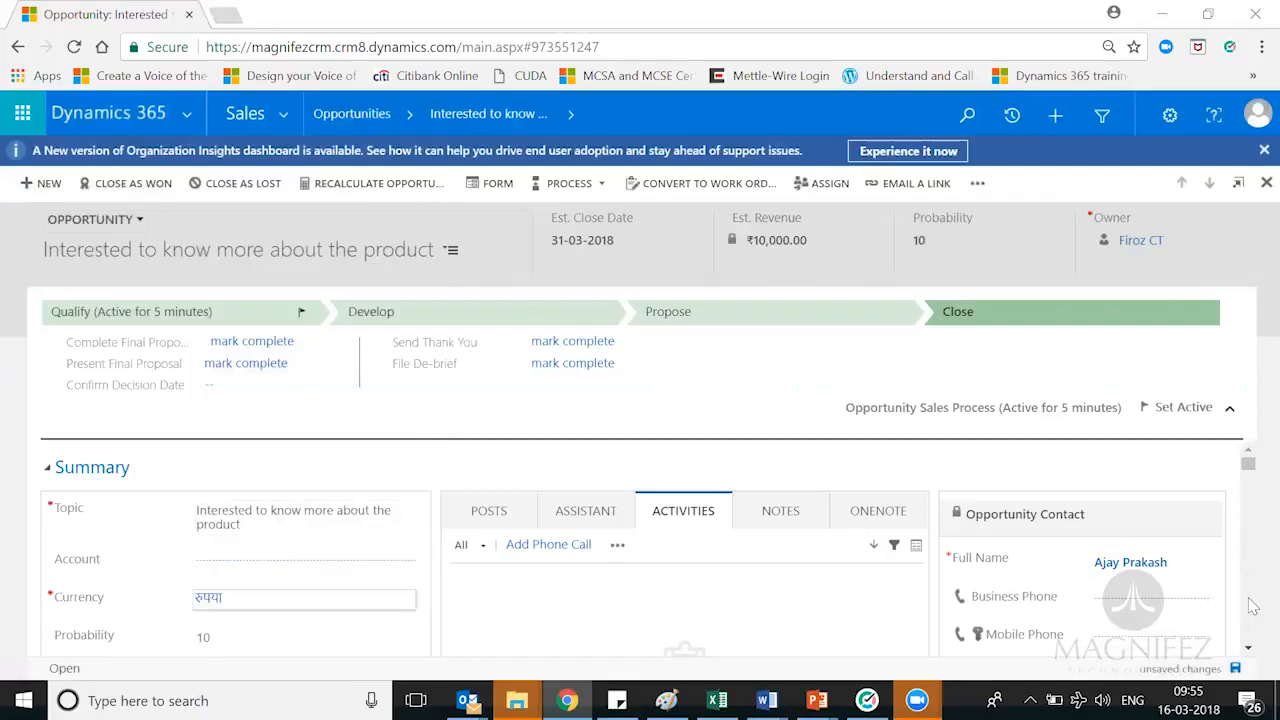
# Collapse the Summary section and set the price list of the product line items to Retail.
pyautogui.click(738, 470)
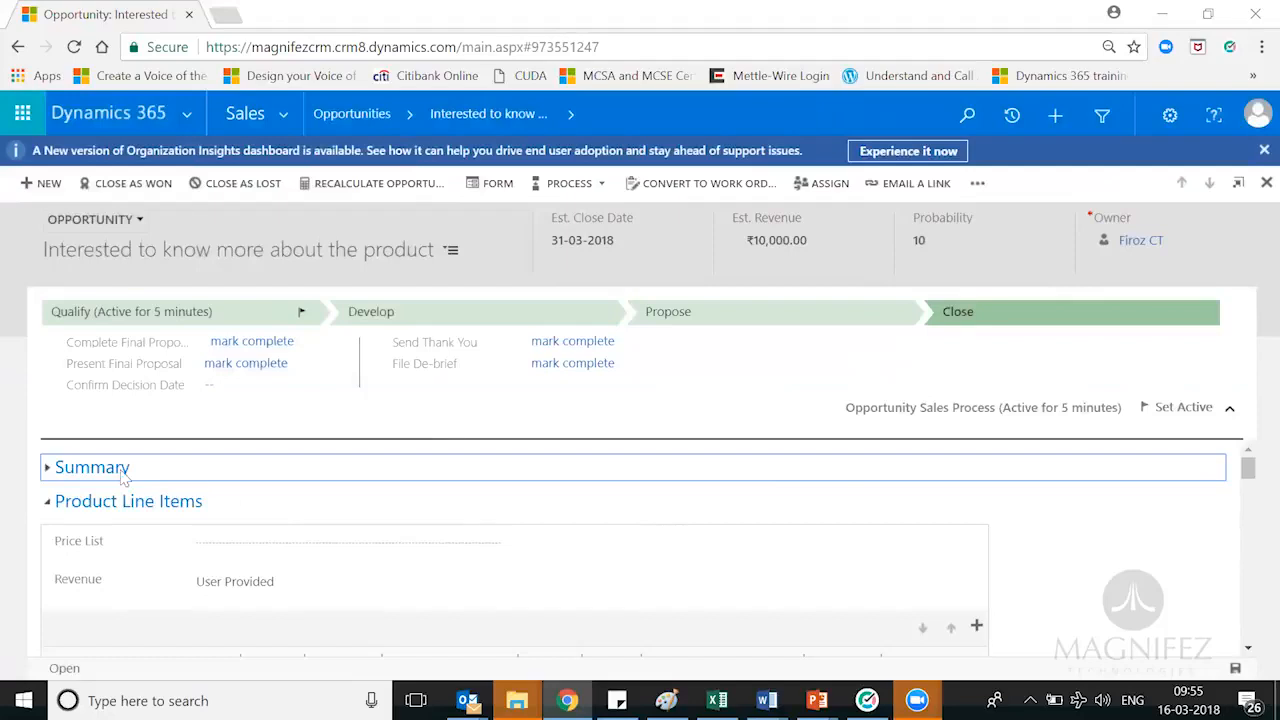
pyautogui.click(310, 550)
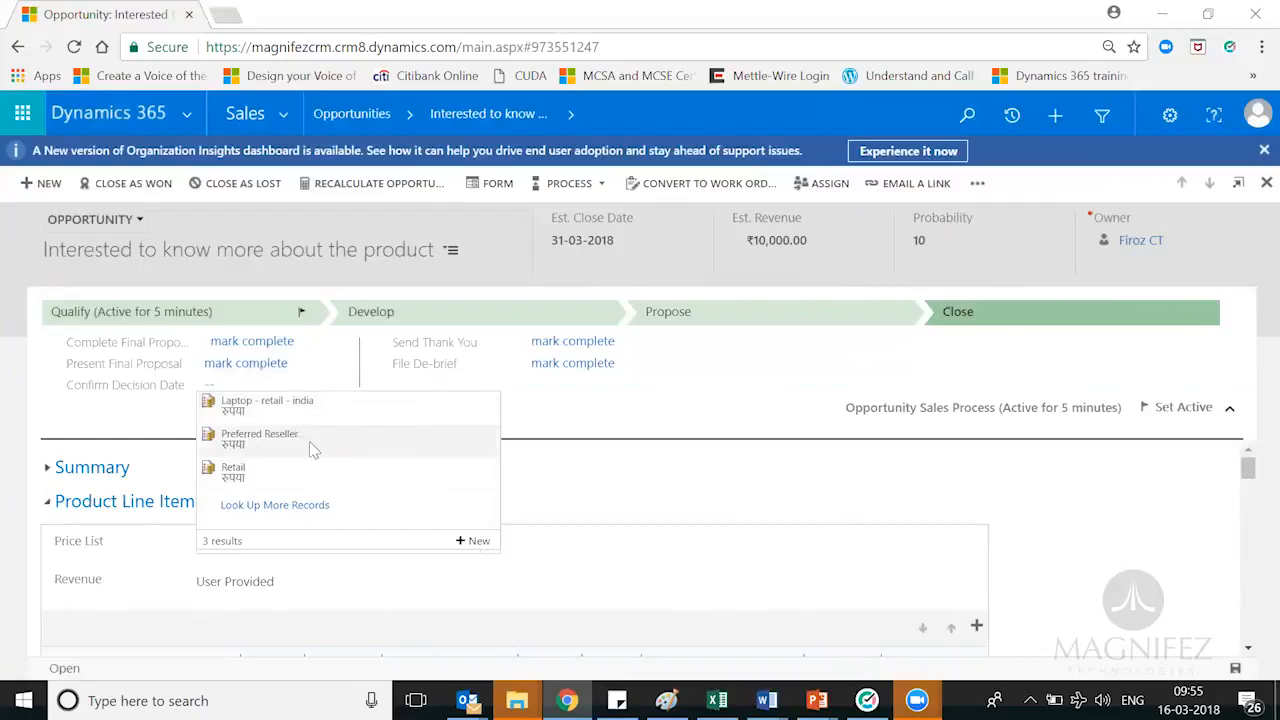
pyautogui.click(264, 474)
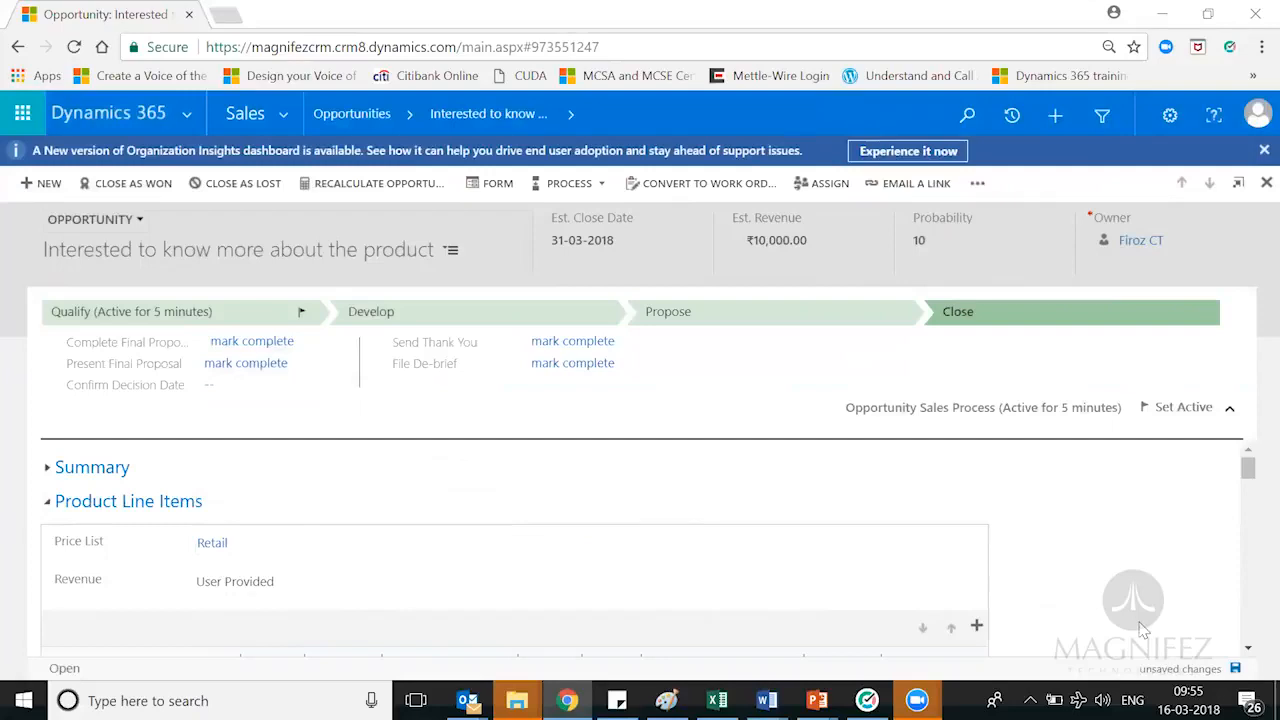
# Add the existing products WWI Laptop12 M0120, WWI Laptop15 M0150 and WWI Laptop16 M0160 as product line items.
pyautogui.click(1249, 650)
pyautogui.click(1249, 650)
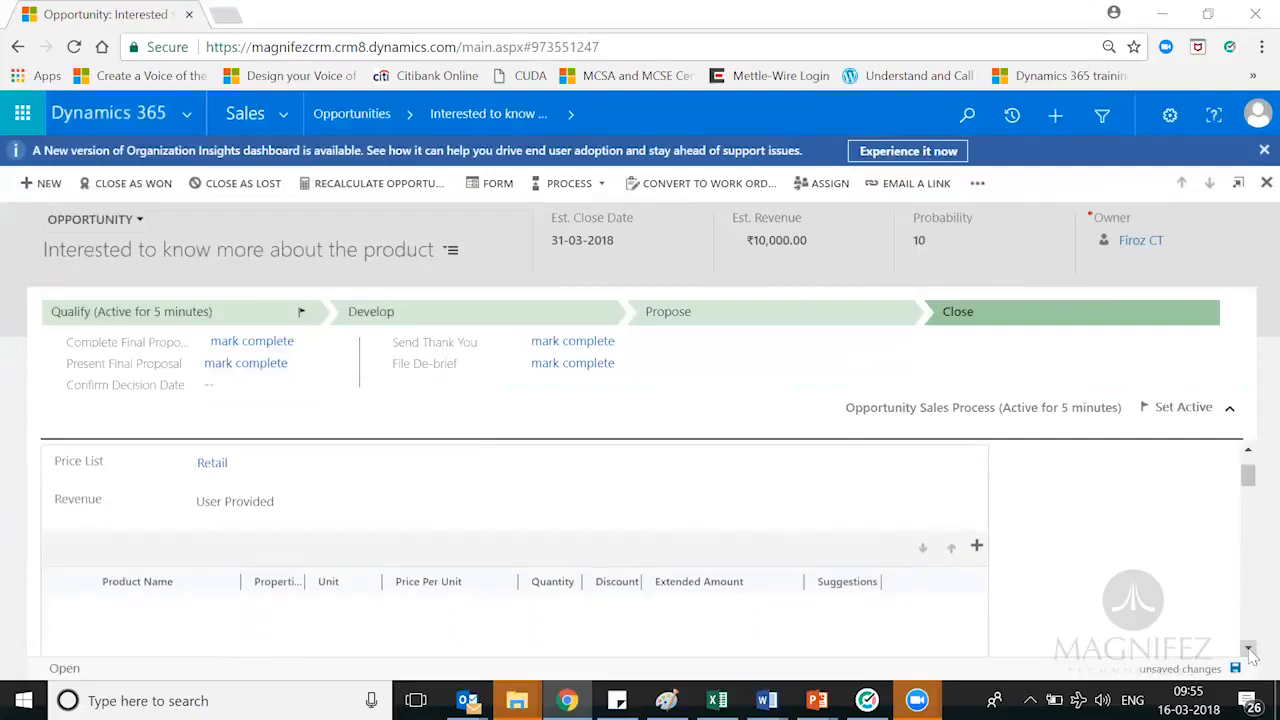
pyautogui.click(978, 549)
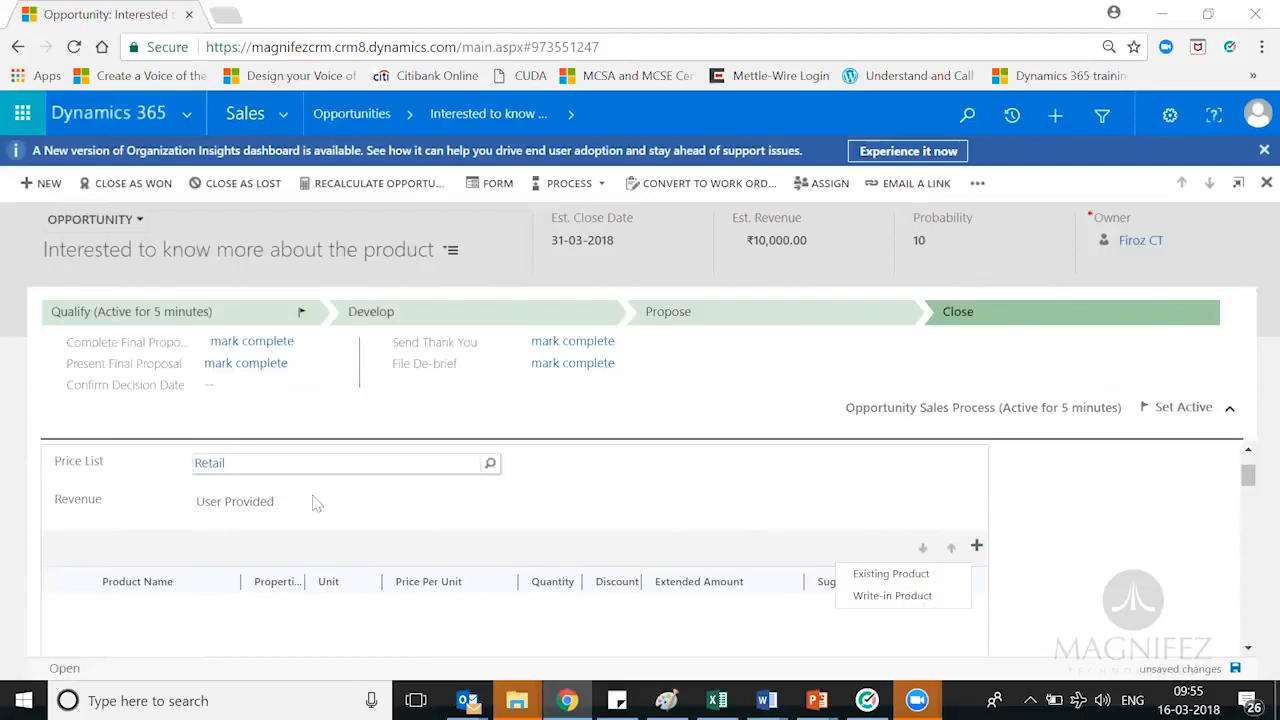
pyautogui.click(893, 574)
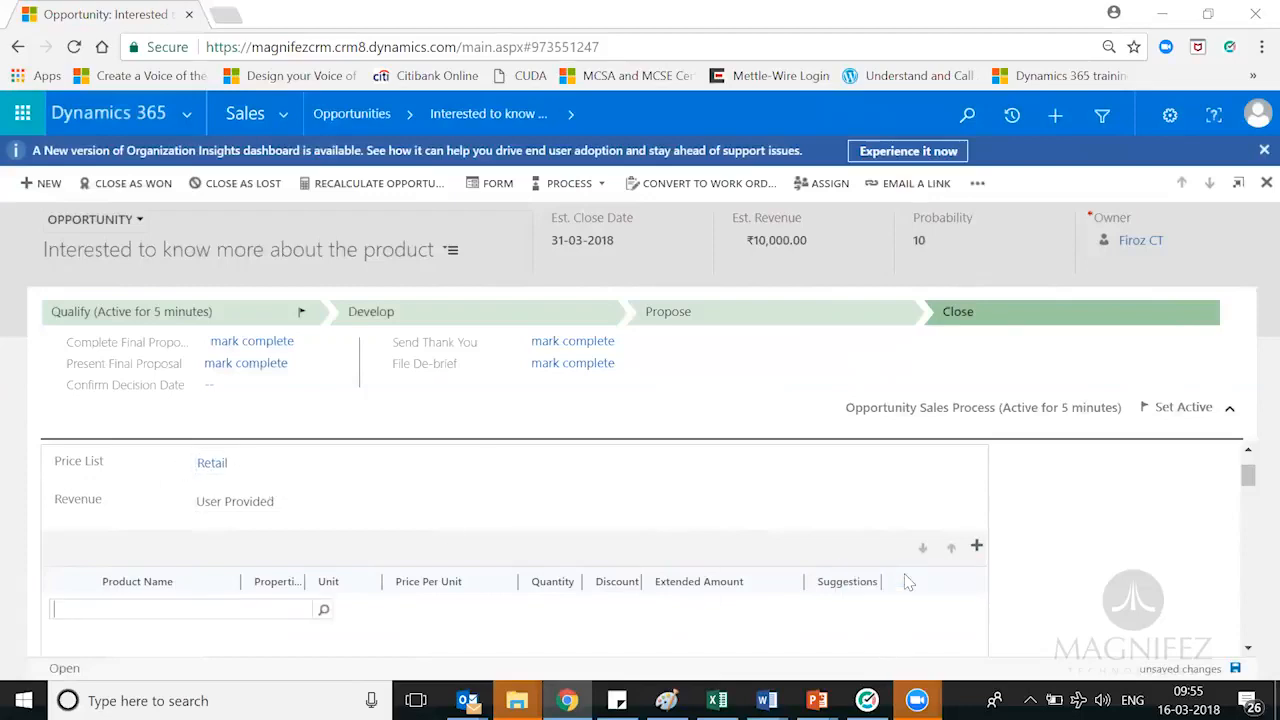
pyautogui.click(124, 608)
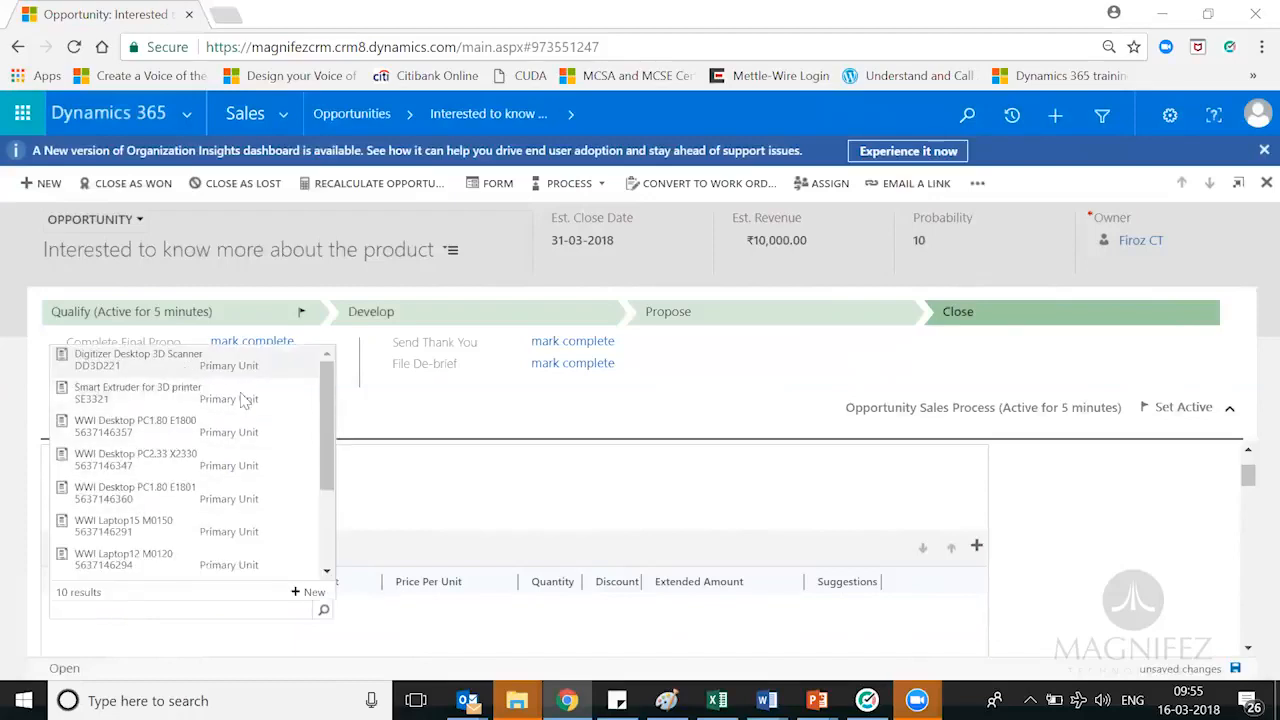
pyautogui.moveTo(327, 400); pyautogui.dragTo(323, 486)
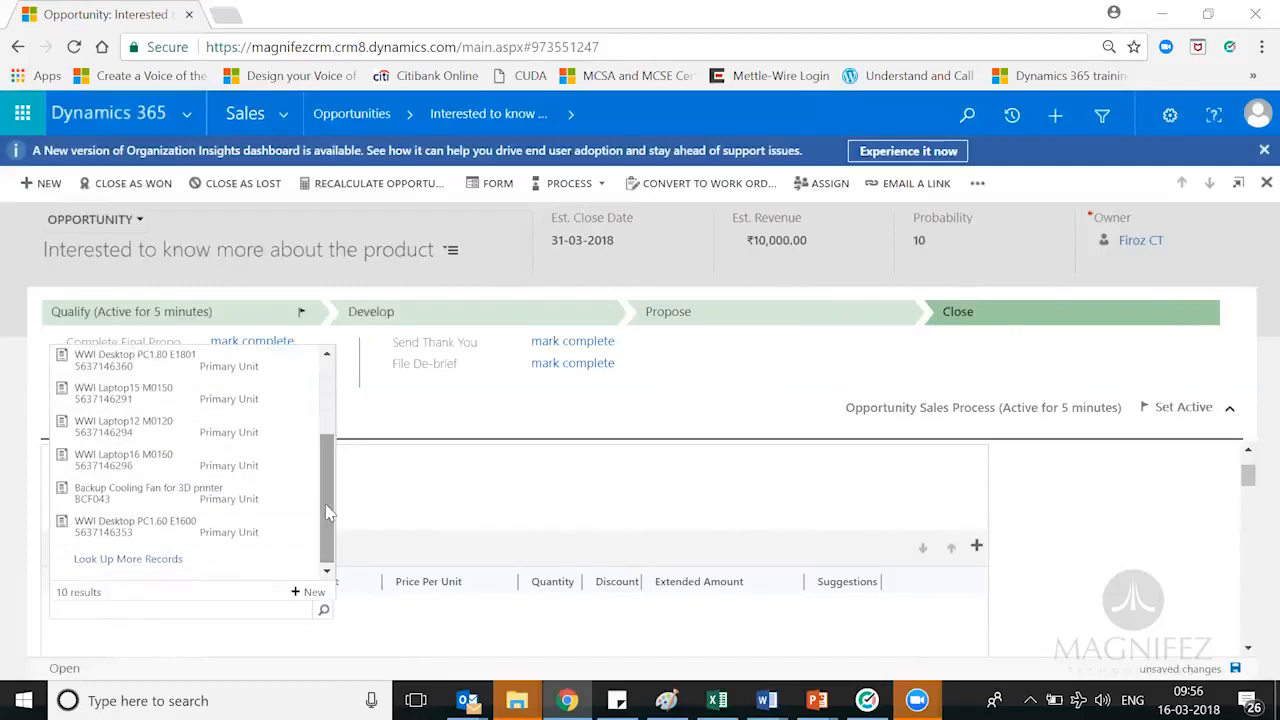
pyautogui.click(128, 560)
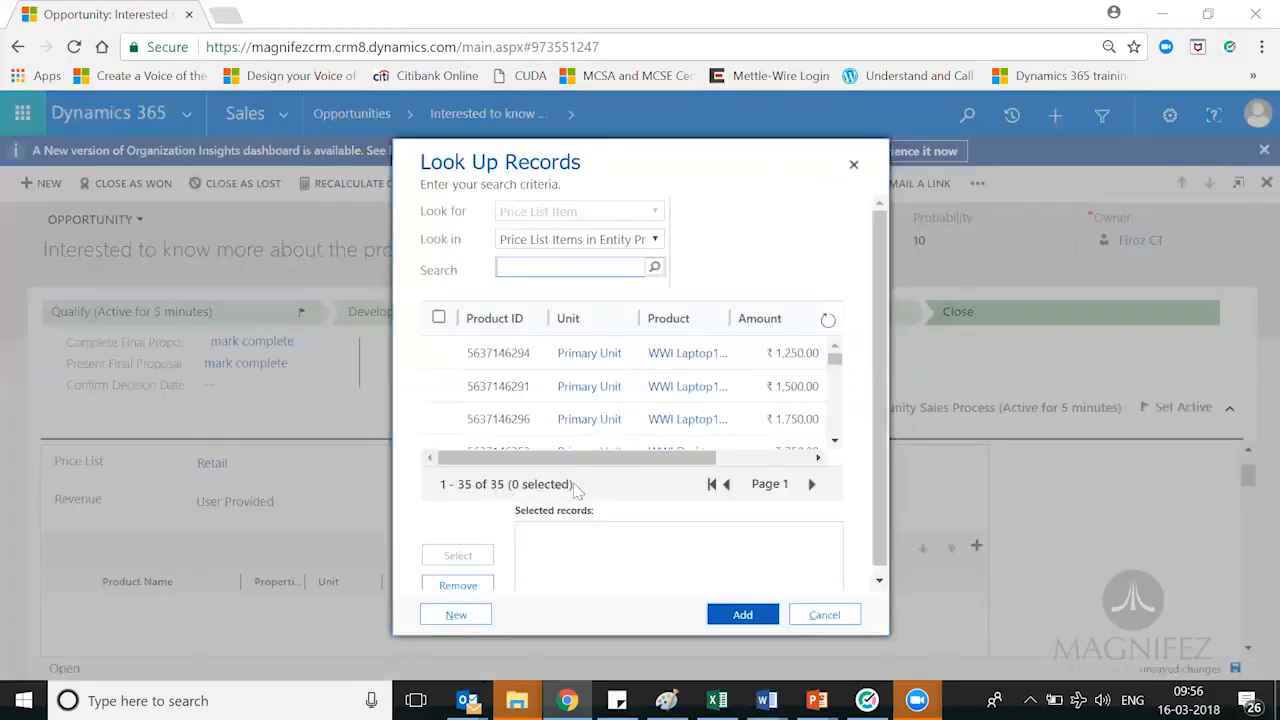
pyautogui.click(438, 352)
pyautogui.click(439, 385)
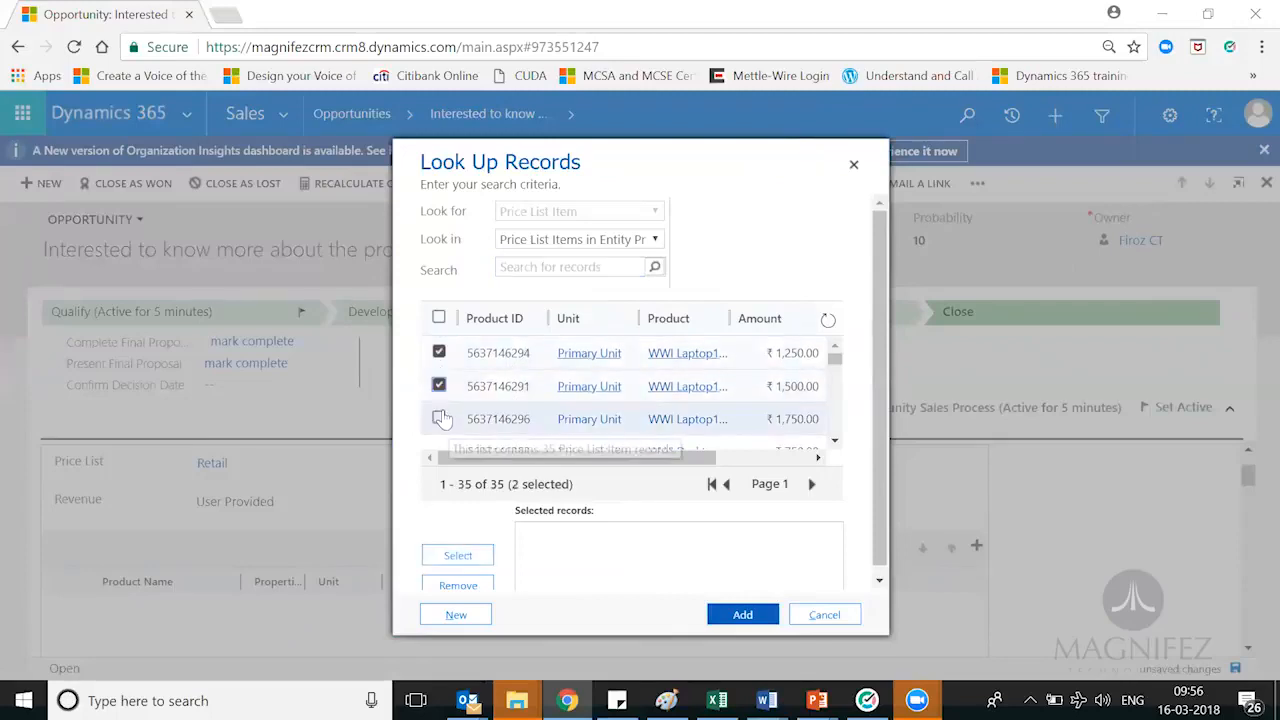
pyautogui.click(438, 418)
pyautogui.click(455, 562)
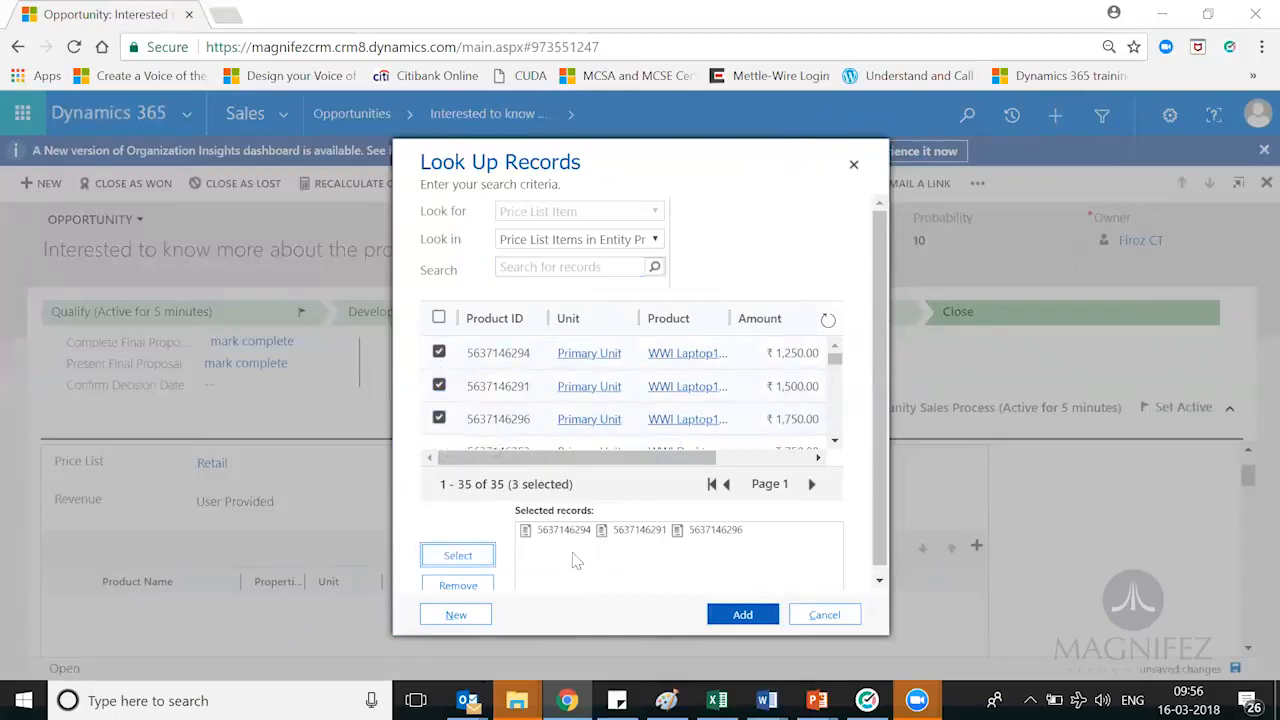
pyautogui.click(740, 612)
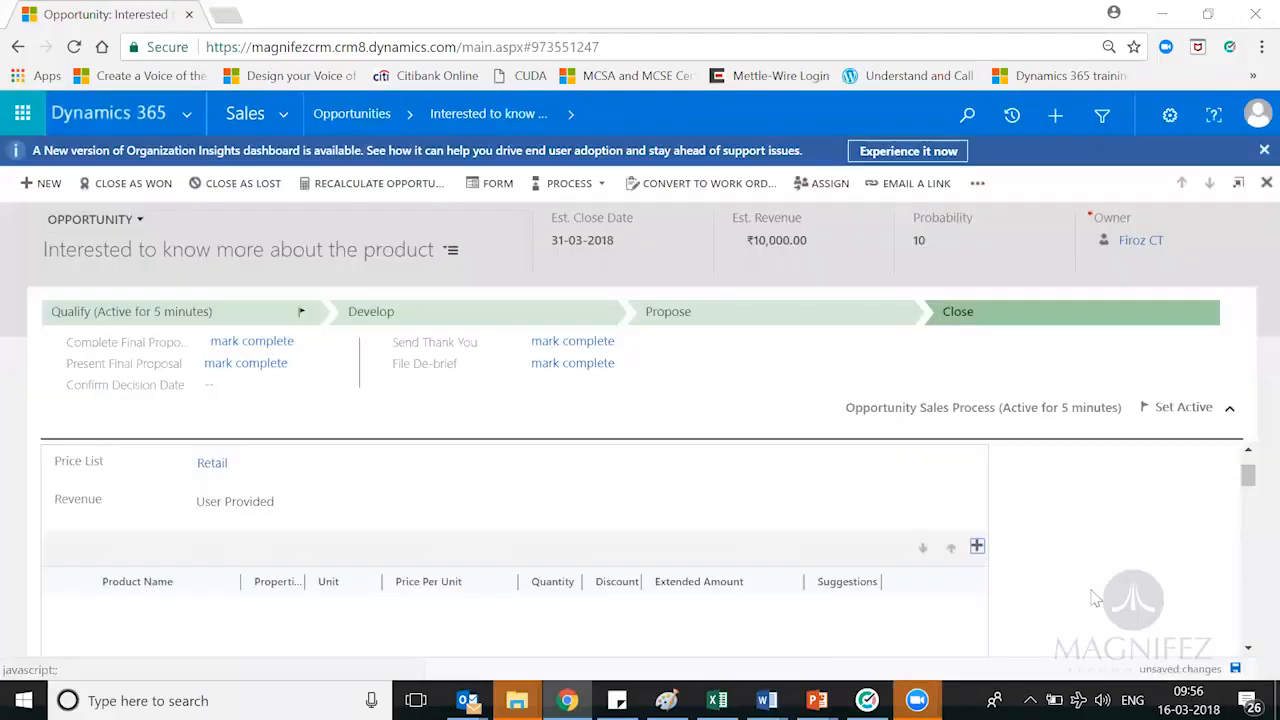
# Set the quantities to 10 for WWI Laptop12 M0120, 5 for WWI Laptop15 M0150 and 5 for WWI Laptop16 M0160.
pyautogui.click(1248, 650)
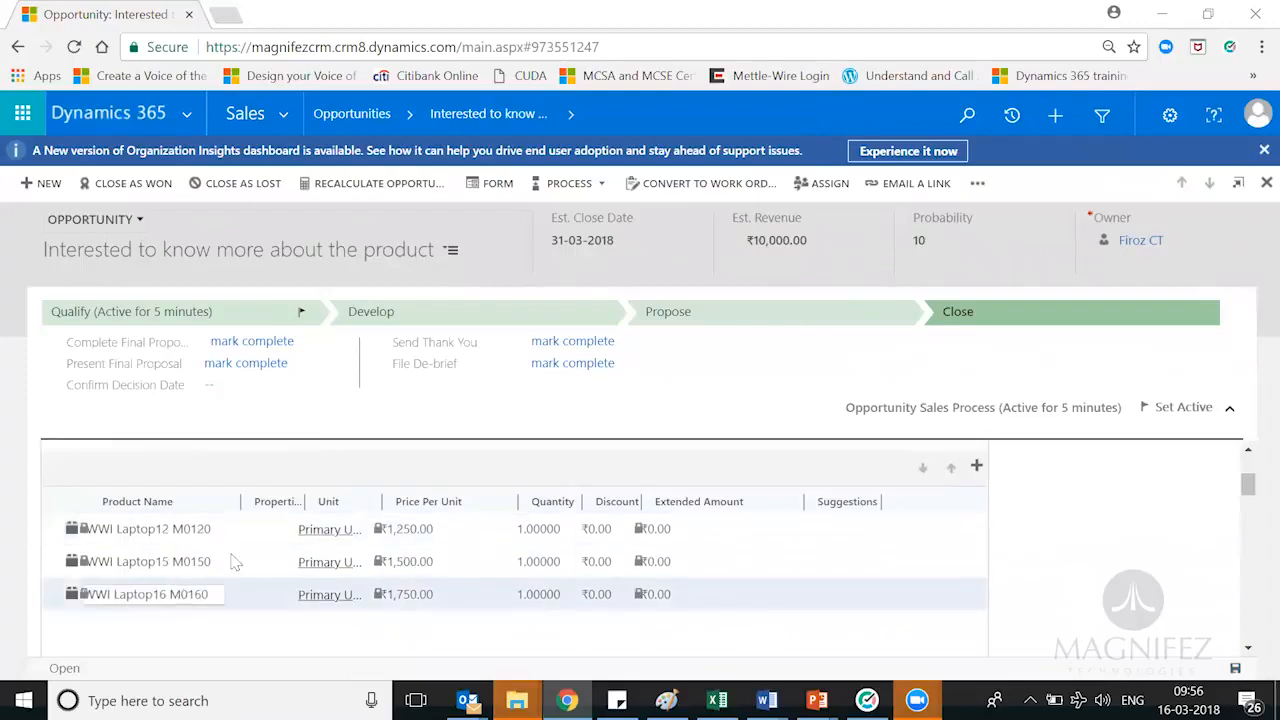
pyautogui.click(418, 531)
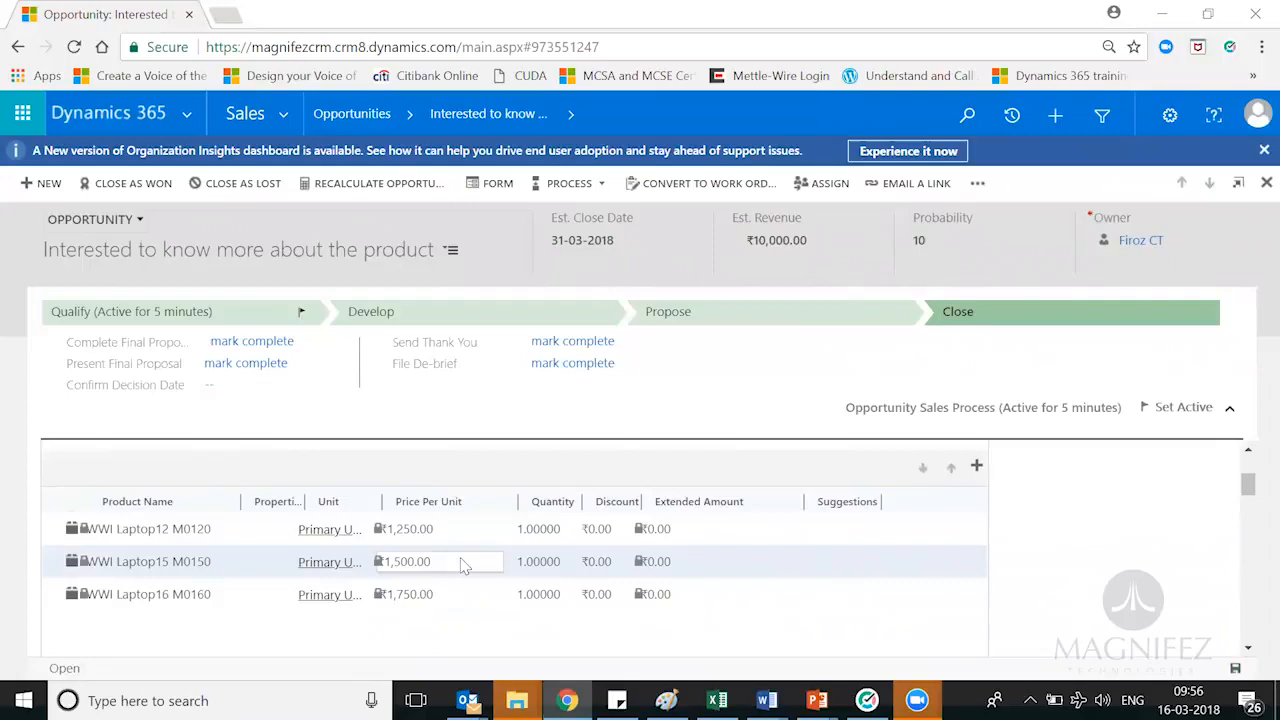
pyautogui.click(553, 529)
pyautogui.write('10')
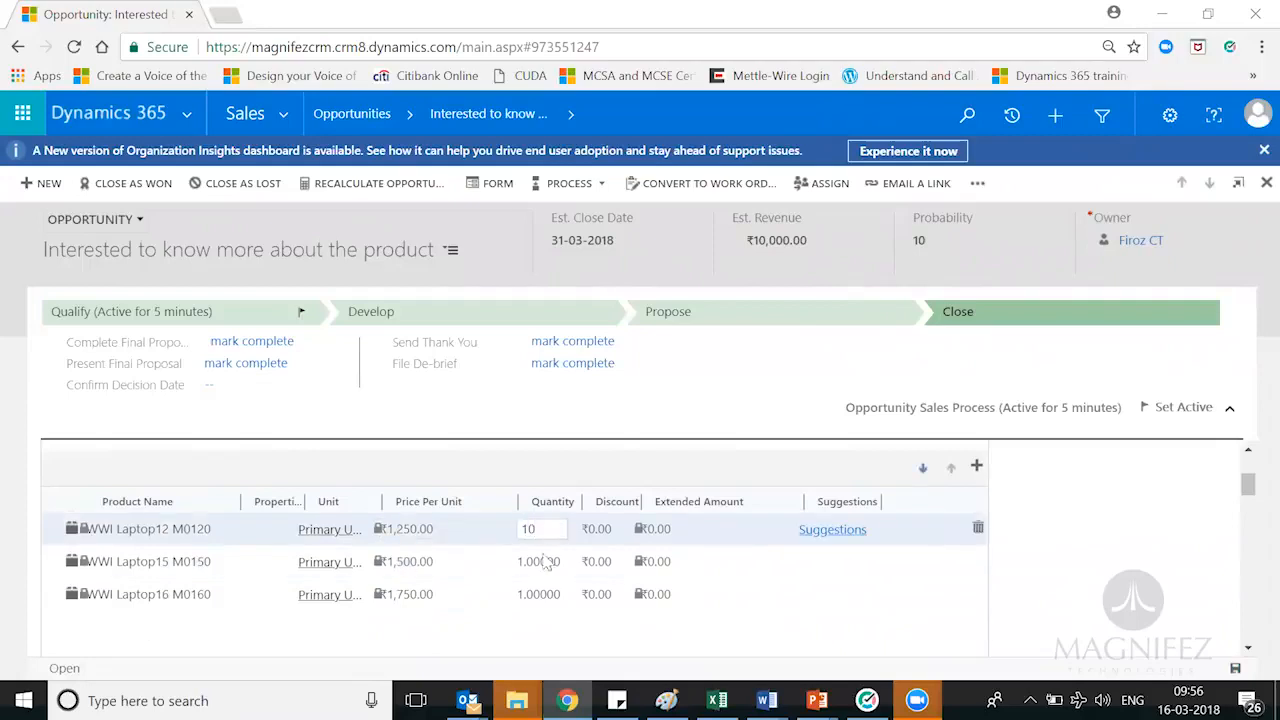
pyautogui.click(549, 561)
pyautogui.write('5')
pyautogui.click(544, 592)
pyautogui.write('5')
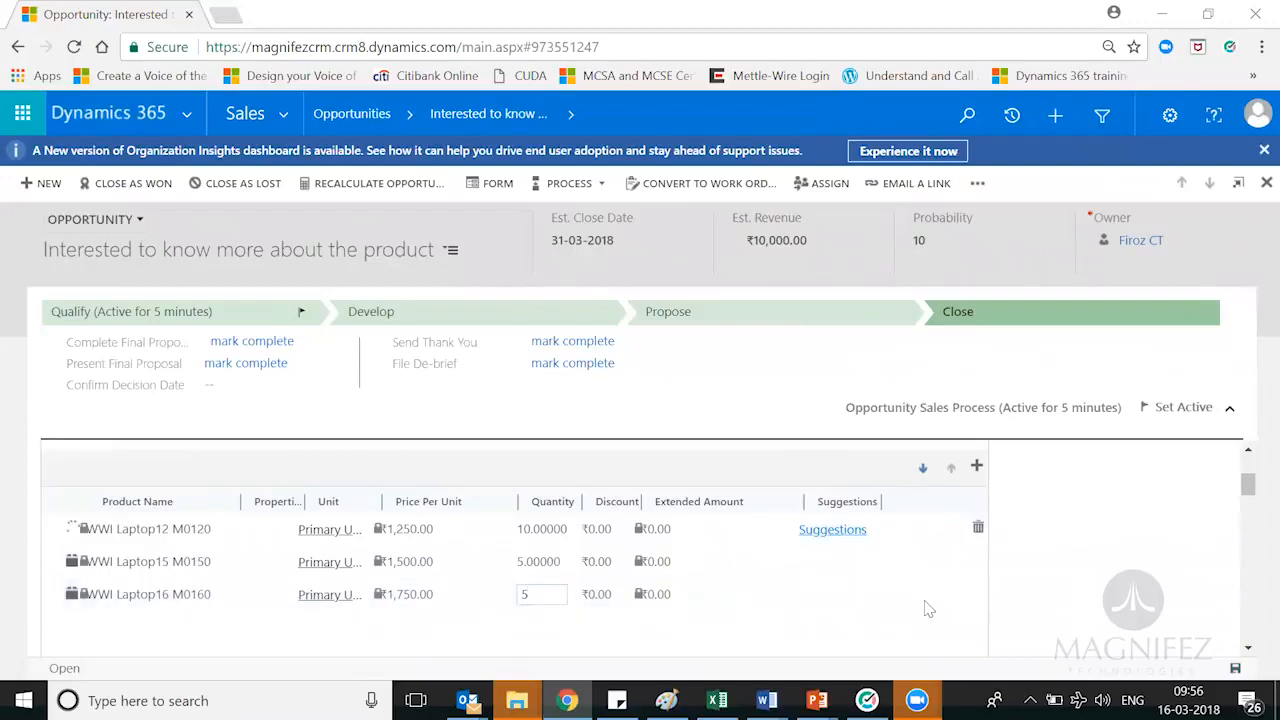
pyautogui.click(1016, 582)
pyautogui.click(595, 530)
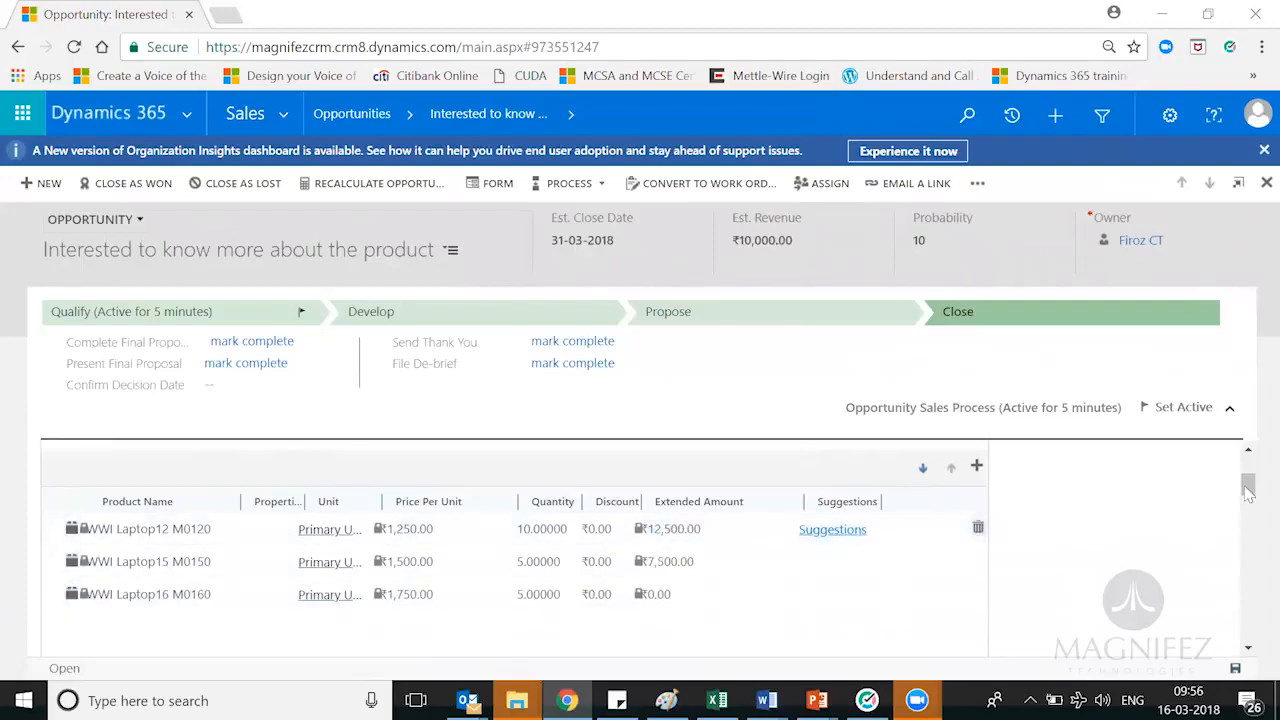
pyautogui.click(594, 563)
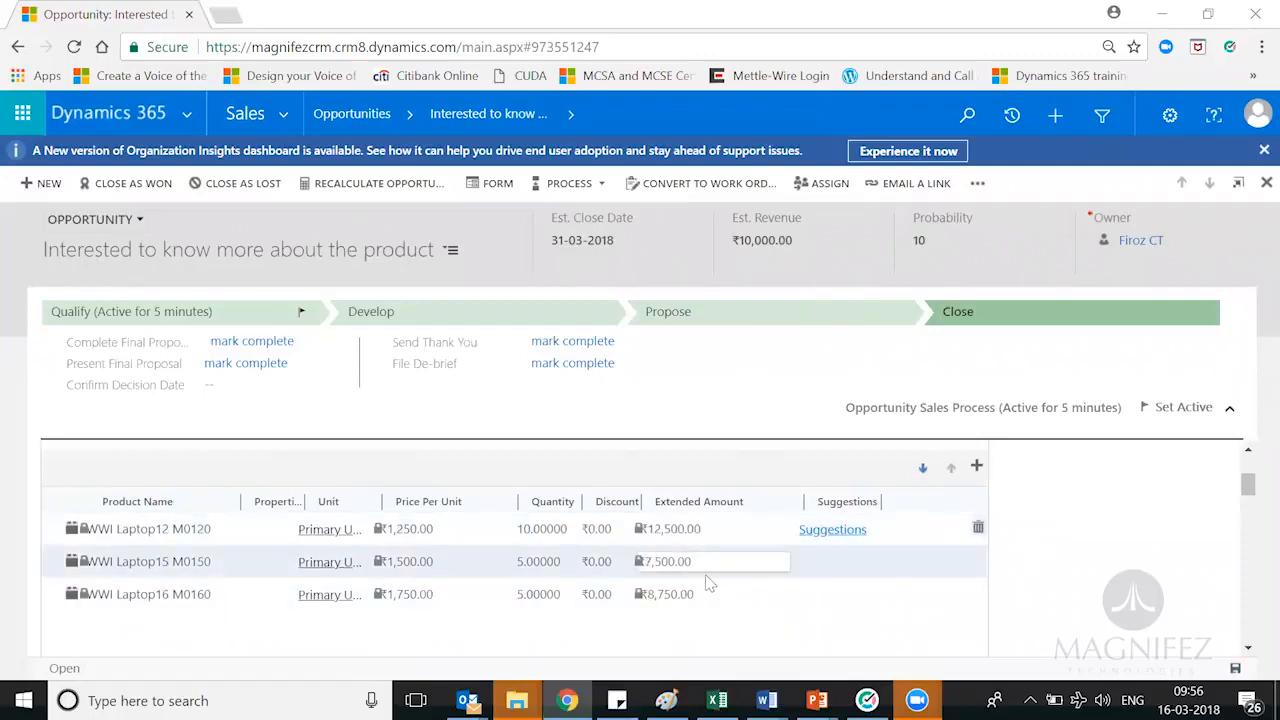
# Collapse the process stage details and switch the opportunity's revenue to System Calculated.
pyautogui.click(1230, 408)
pyautogui.click(1247, 344)
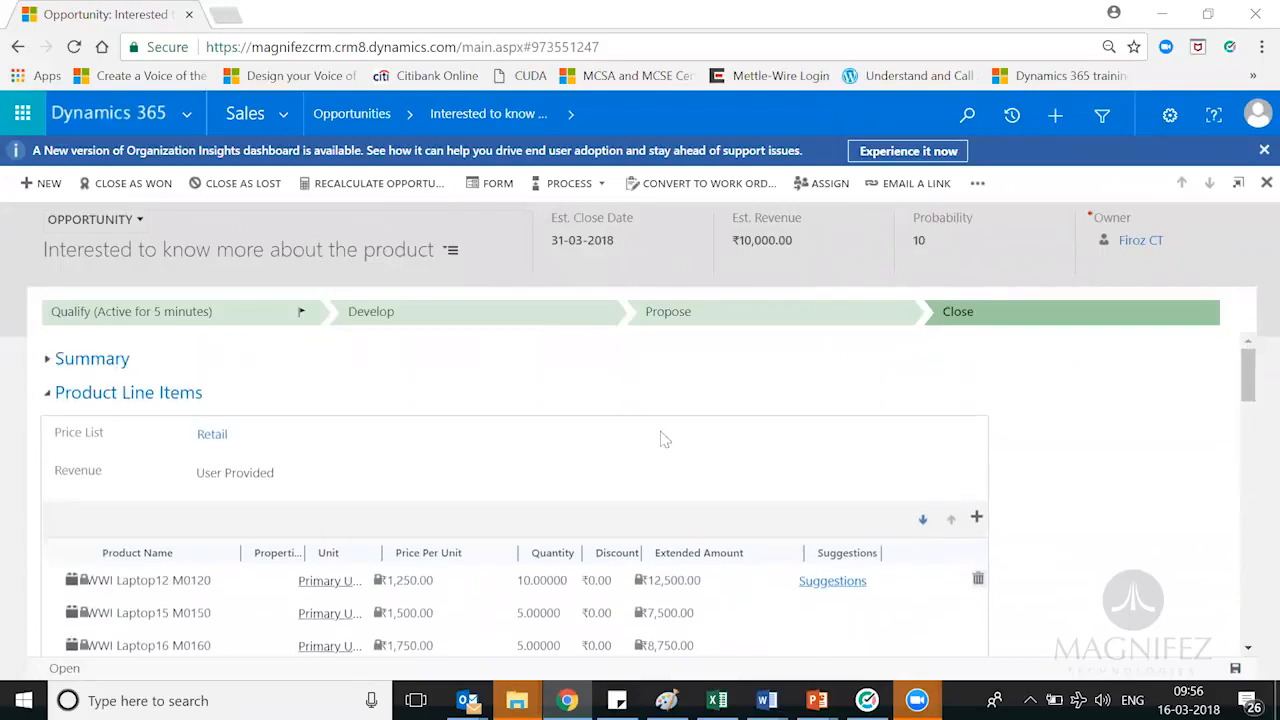
pyautogui.click(281, 476)
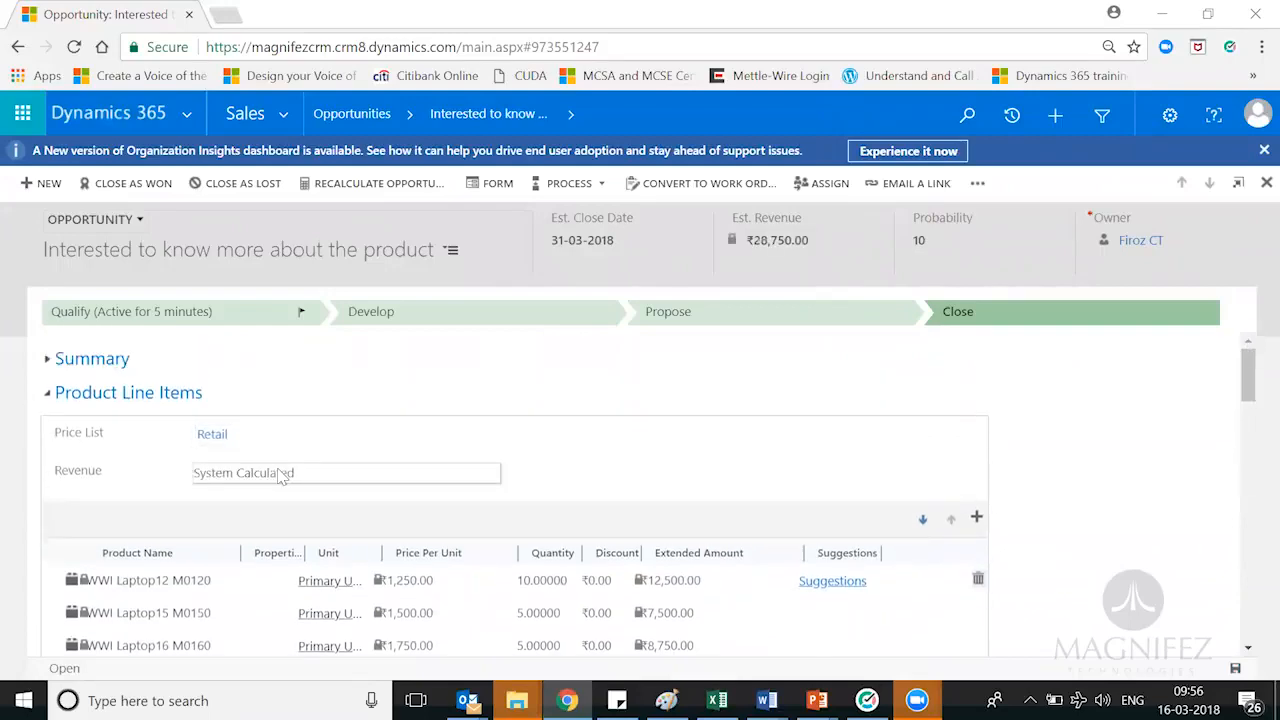
pyautogui.click(281, 476)
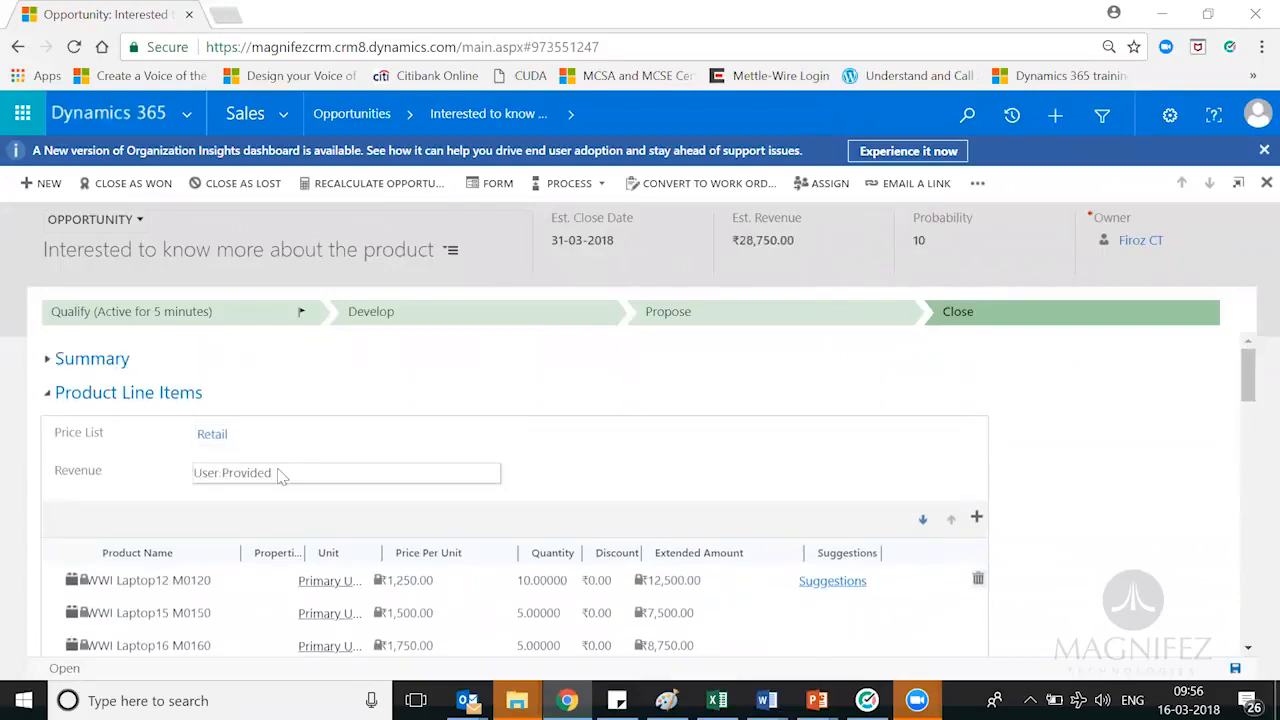
pyautogui.click(281, 476)
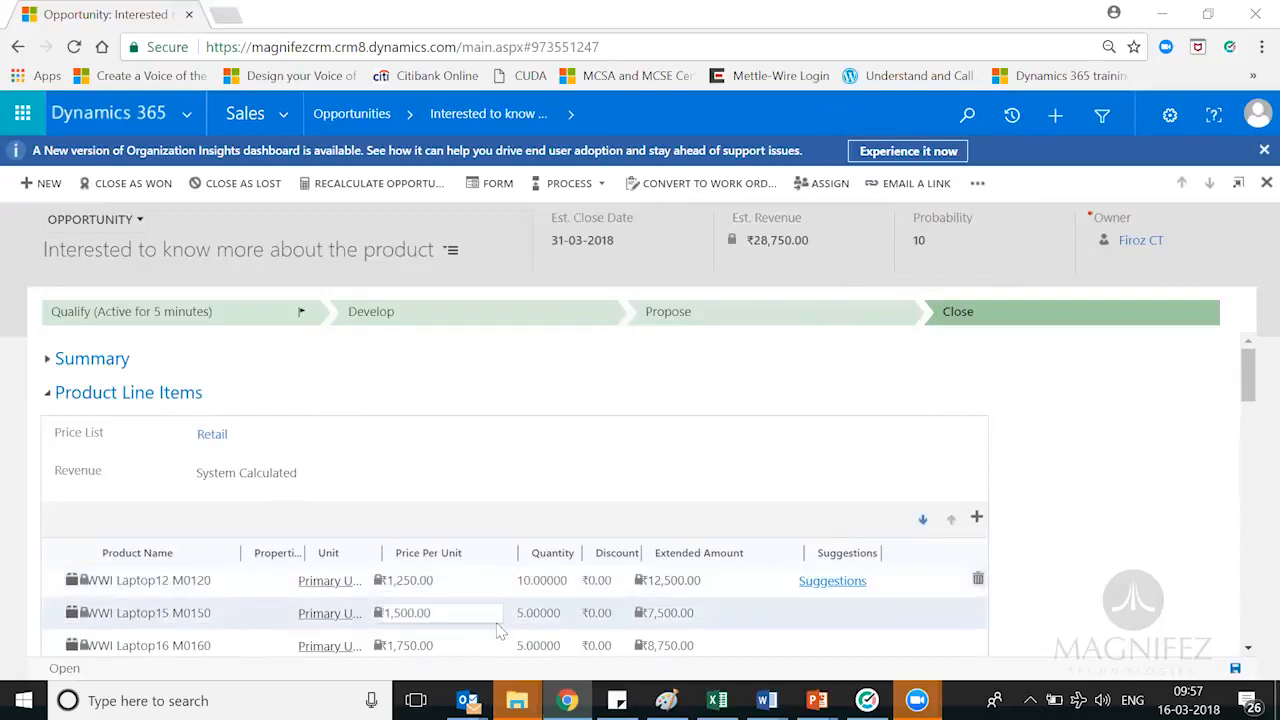
# Set the discount of the WWI Laptop12 M0120 line item to ₹500.00.
pyautogui.click(607, 584)
pyautogui.write('500')
pyautogui.press('Tab')
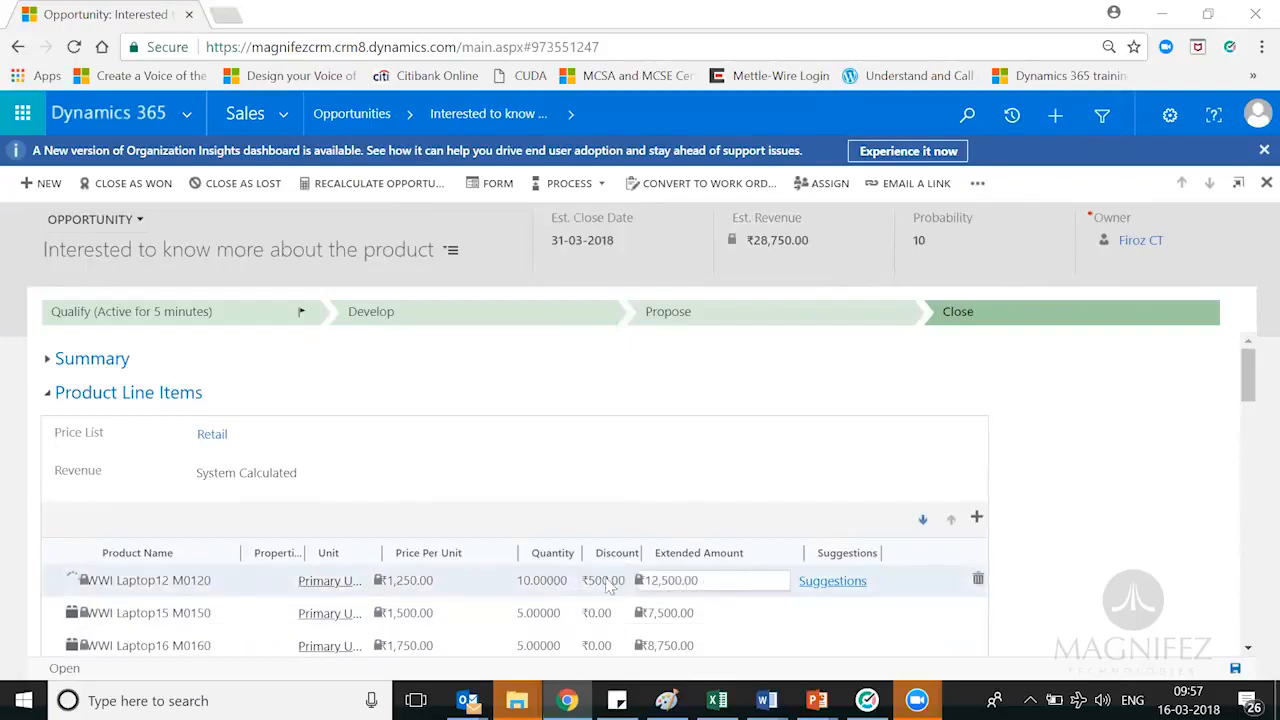
# Set the line item discounts to ₹250.00 for WWI Laptop15 M0150 and ₹200.00 for WWI Laptop16 M0160.
pyautogui.click(610, 613)
pyautogui.write('2')
pyautogui.click(605, 645)
pyautogui.write('200')
pyautogui.click(1164, 491)
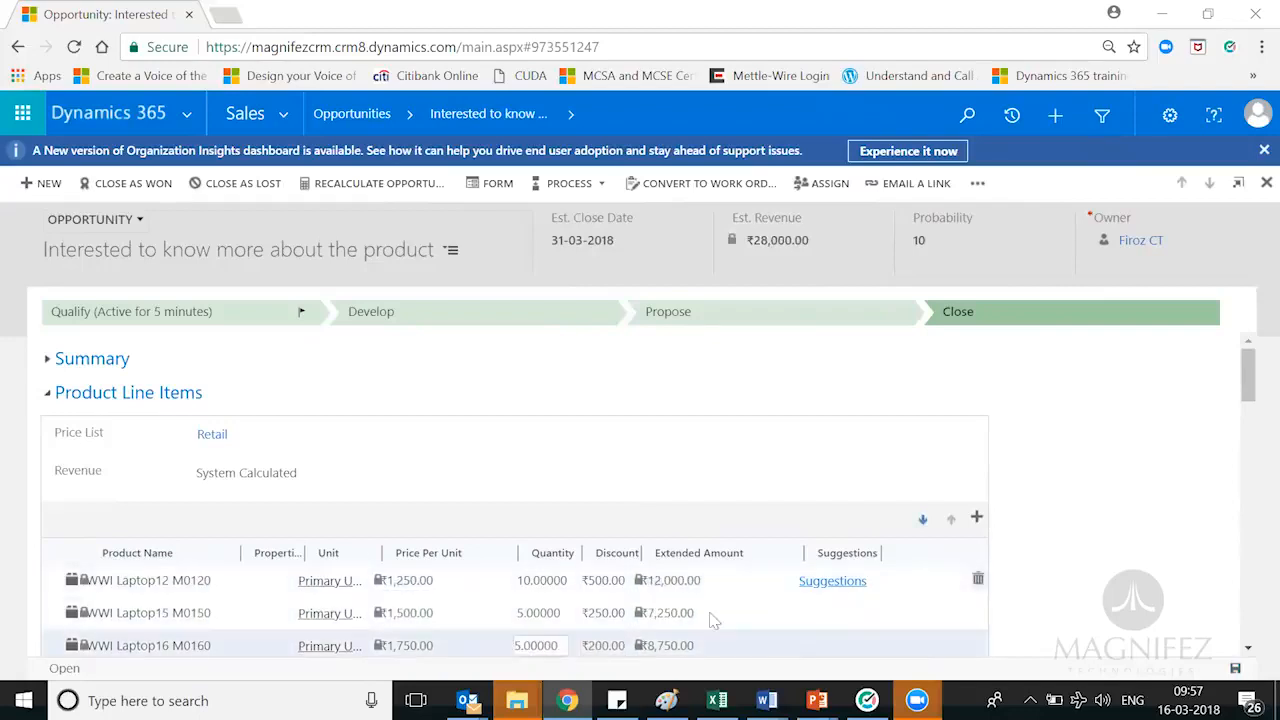
# Try a 10 percent discount on the opportunity's detail amount and clear it again.
pyautogui.click(1248, 648)
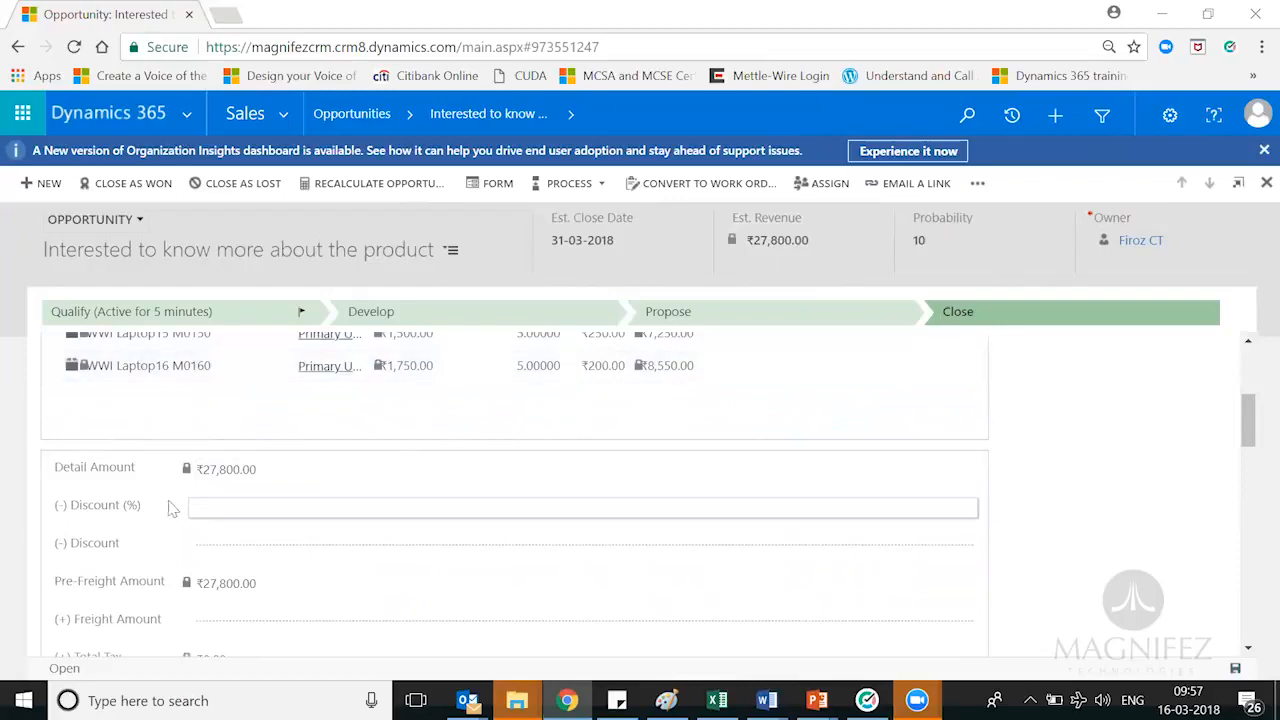
pyautogui.click(265, 510)
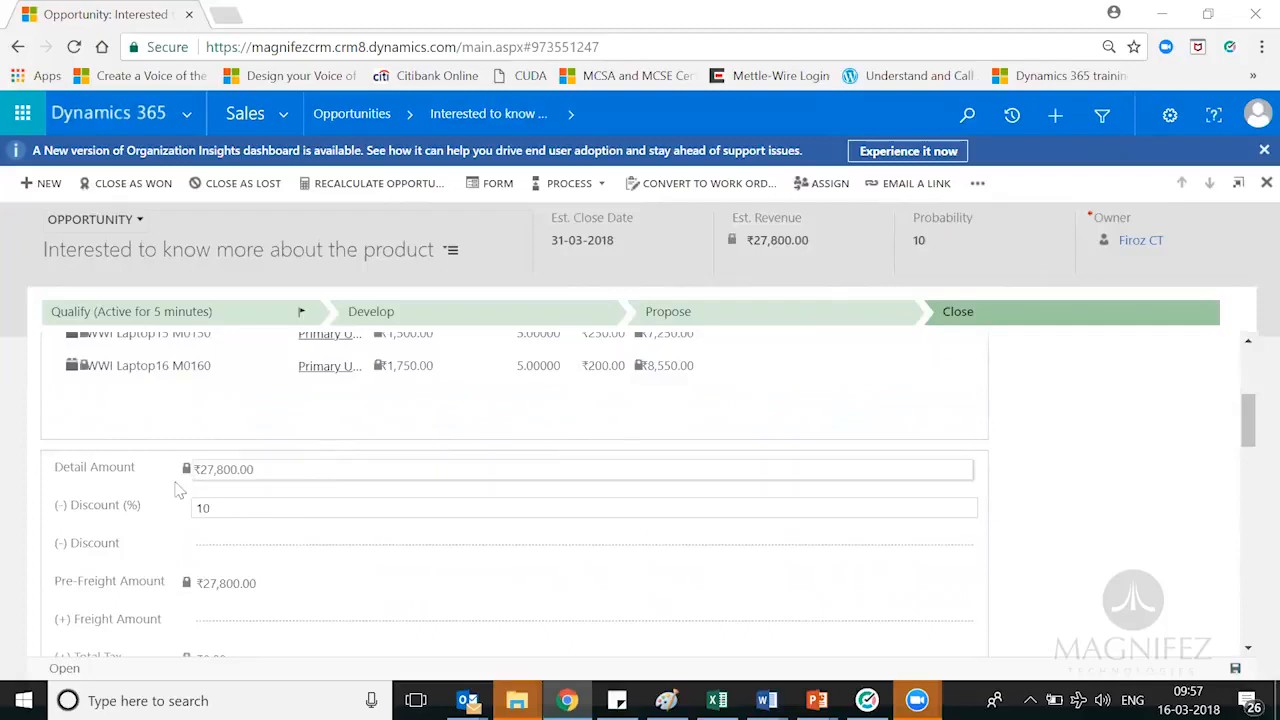
pyautogui.click(30, 487)
pyautogui.click(272, 510)
pyautogui.press('BackSpace')
# Set the opportunity's overall discount amount to ₹5,000.00.
pyautogui.click(251, 544)
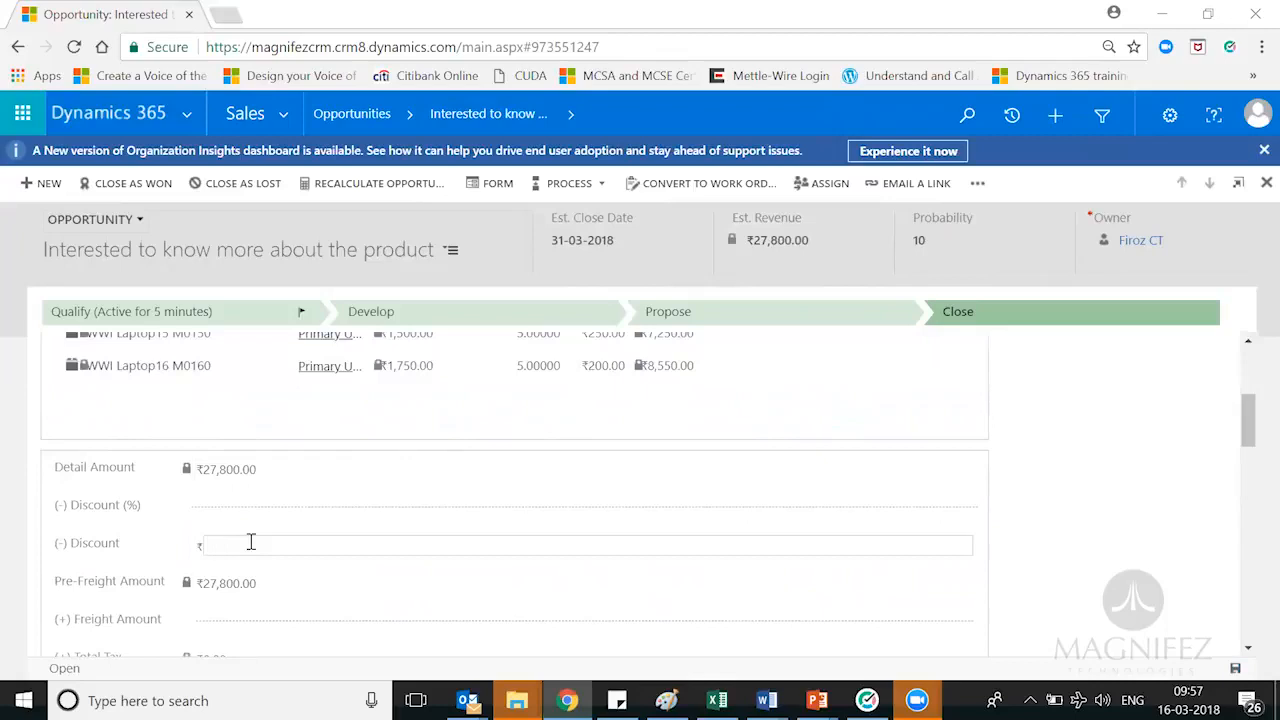
pyautogui.write('5000')
pyautogui.click(232, 602)
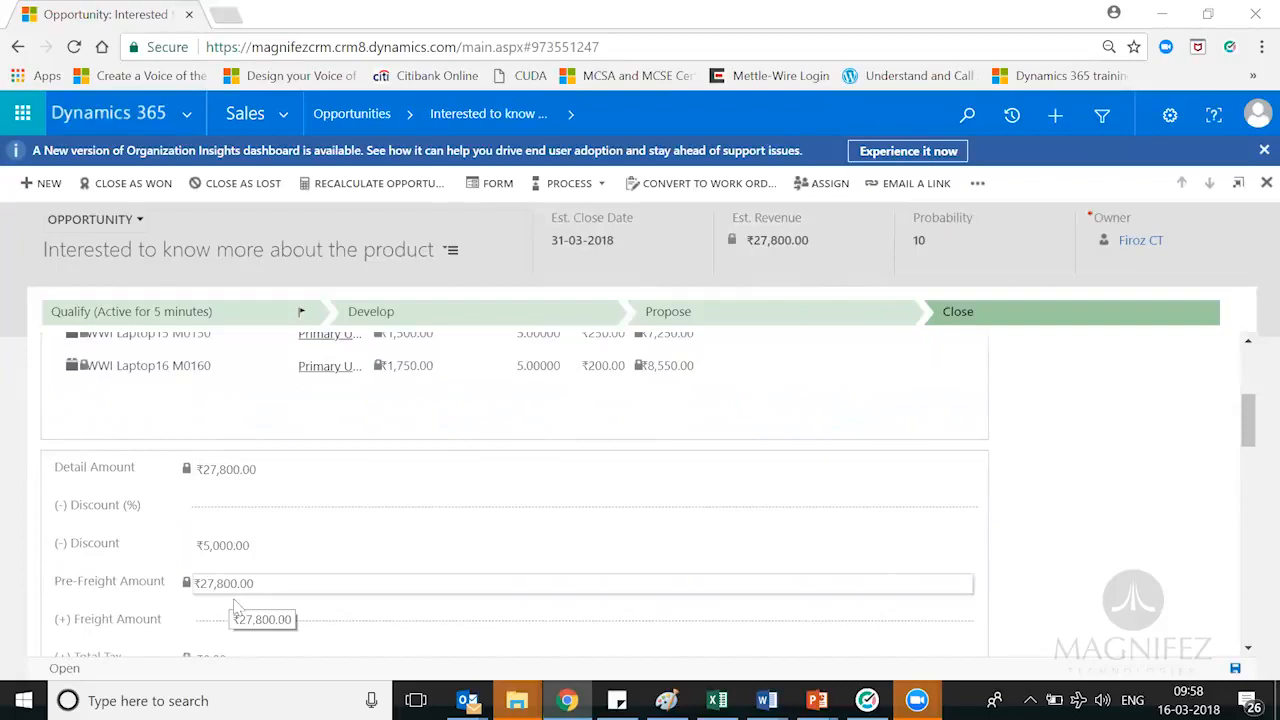
# Set the opportunity's freight amount to ₹1,500.00 and recalculate the opportunity.
pyautogui.click(265, 622)
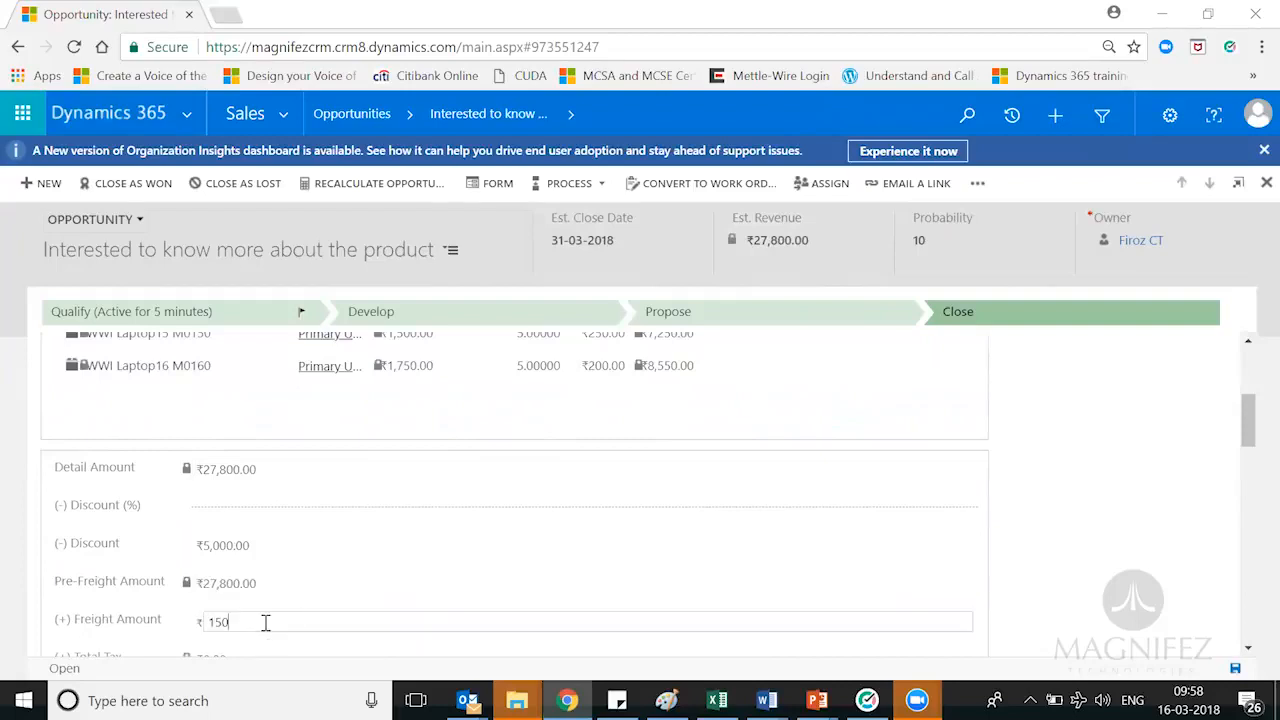
pyautogui.write('1500')
pyautogui.scroll(-1, 370, 597)
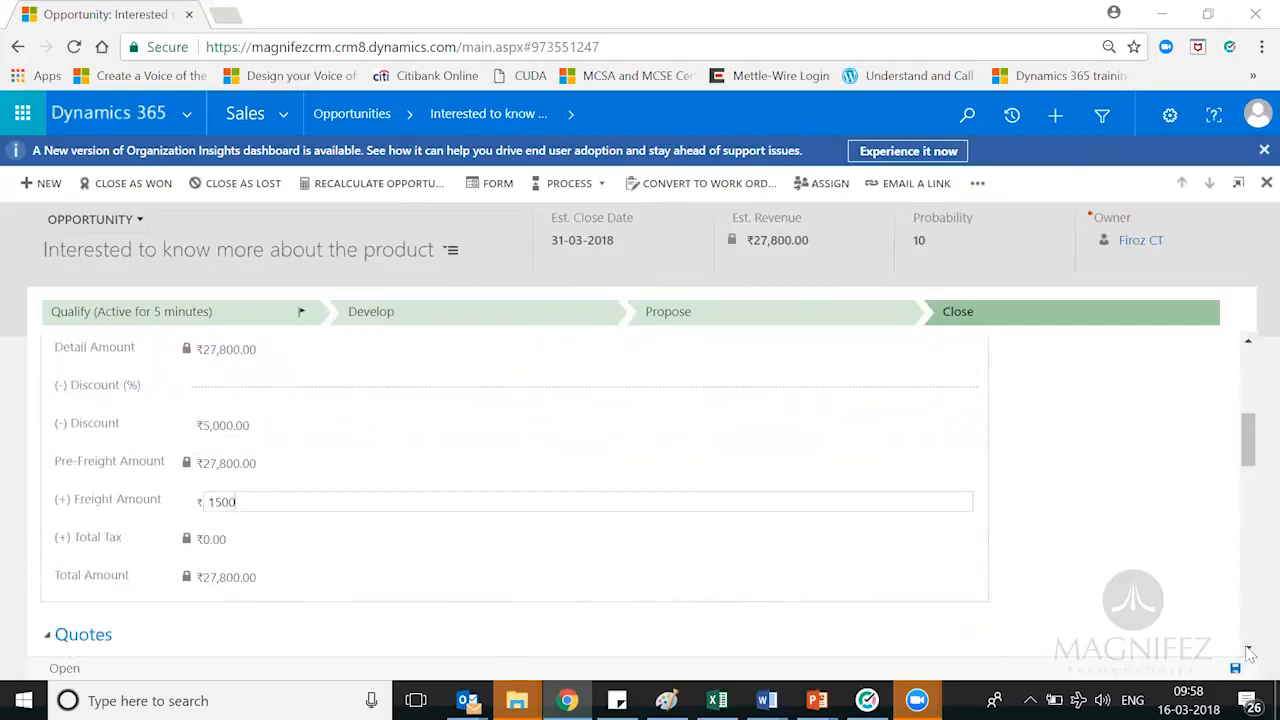
pyautogui.click(353, 191)
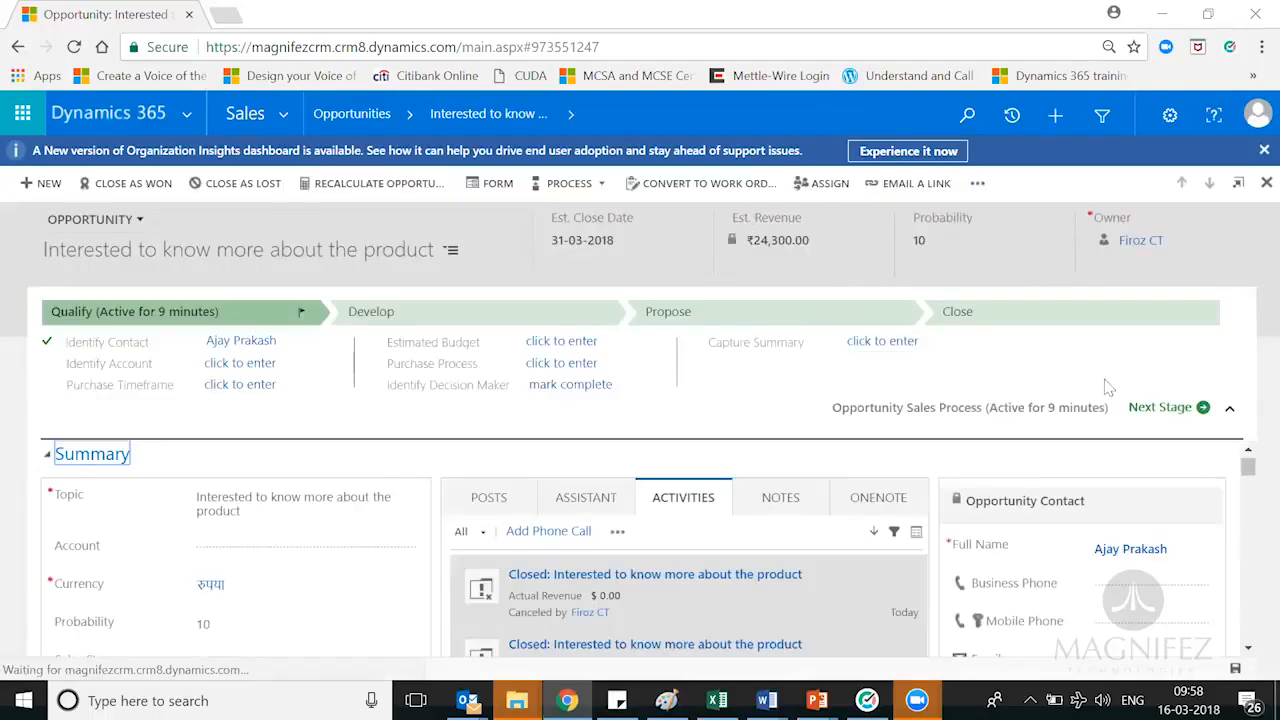
# Collapse the process stage details and try User Provided revenue before returning it to System Calculated.
pyautogui.click(1232, 412)
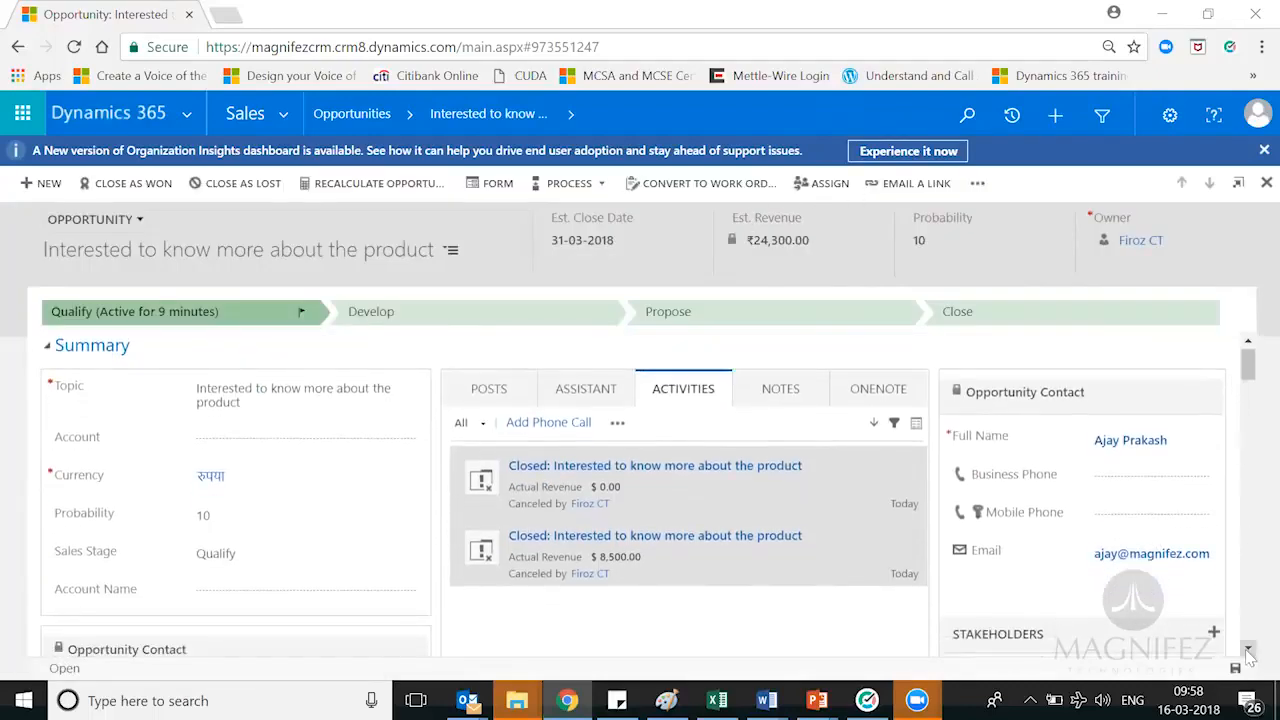
pyautogui.click(1248, 651)
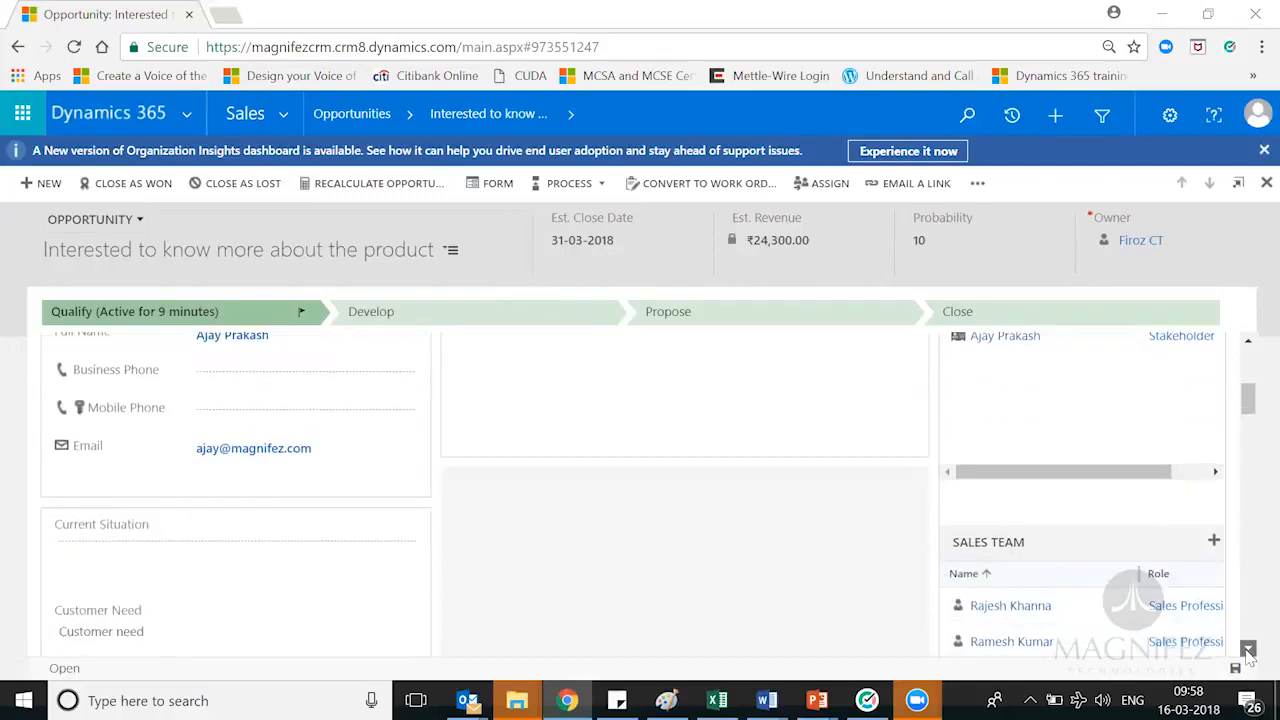
pyautogui.click(1248, 652)
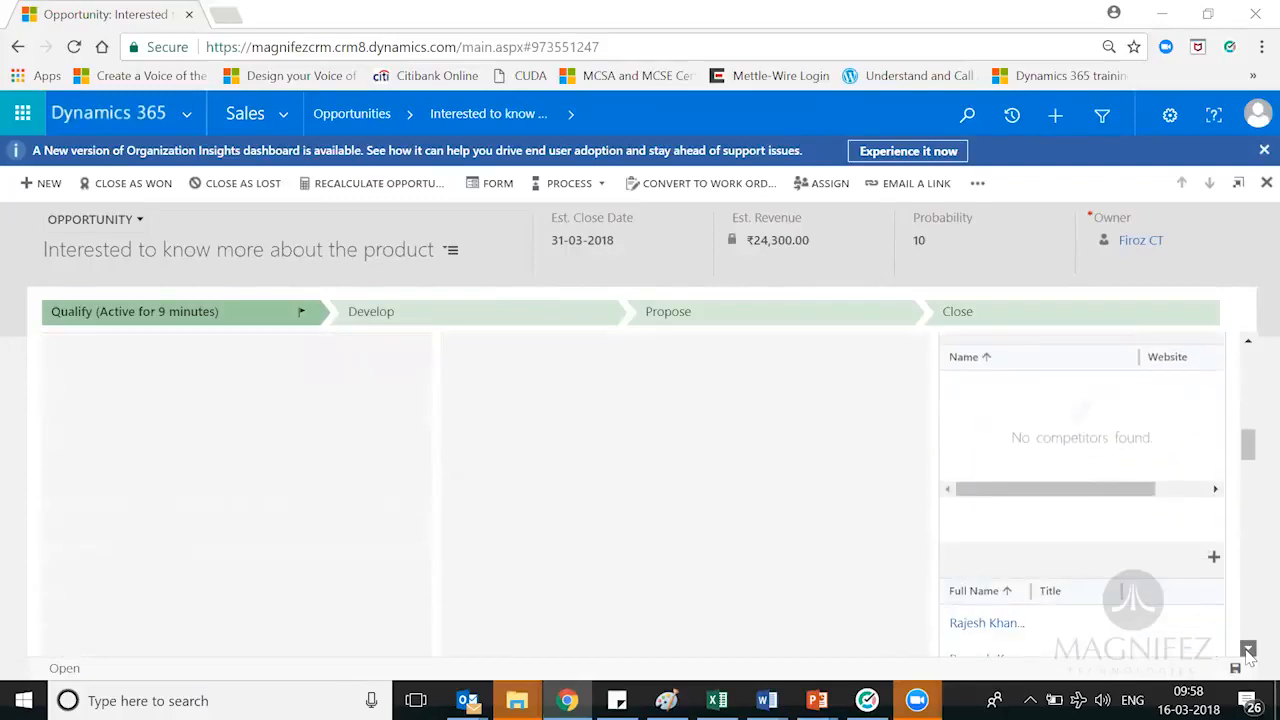
pyautogui.click(1248, 651)
pyautogui.click(1248, 651)
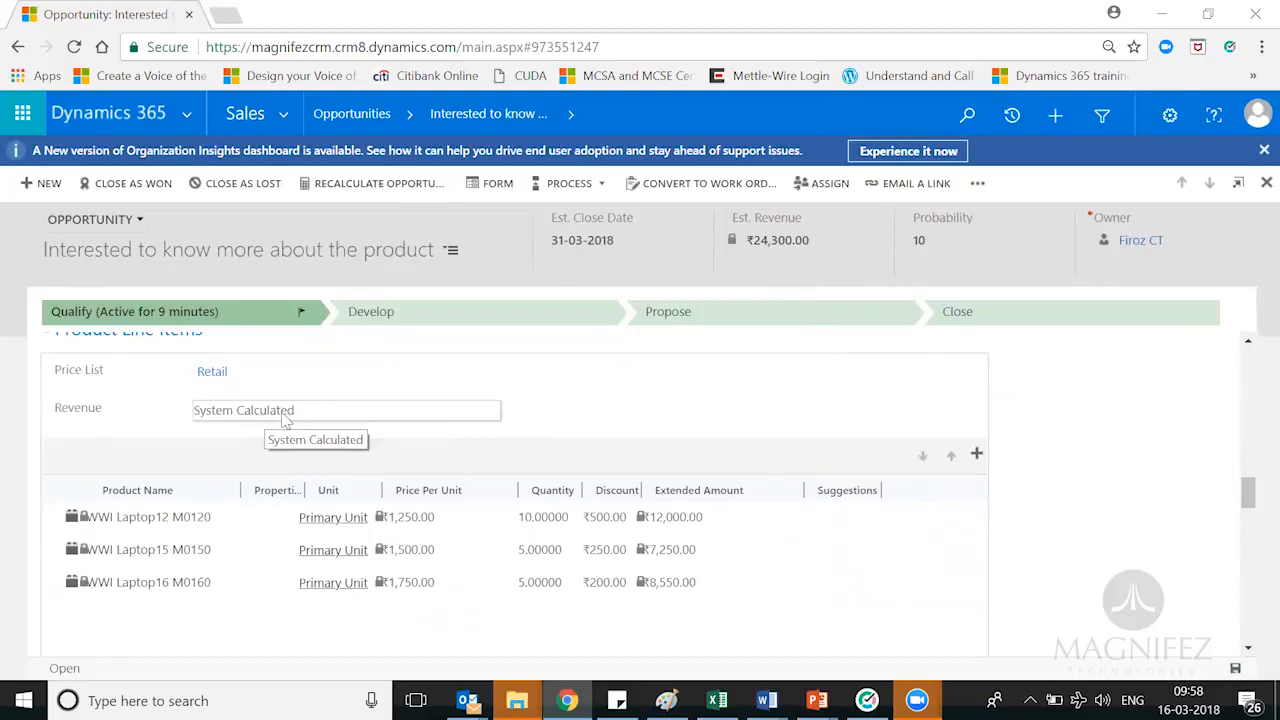
pyautogui.click(245, 414)
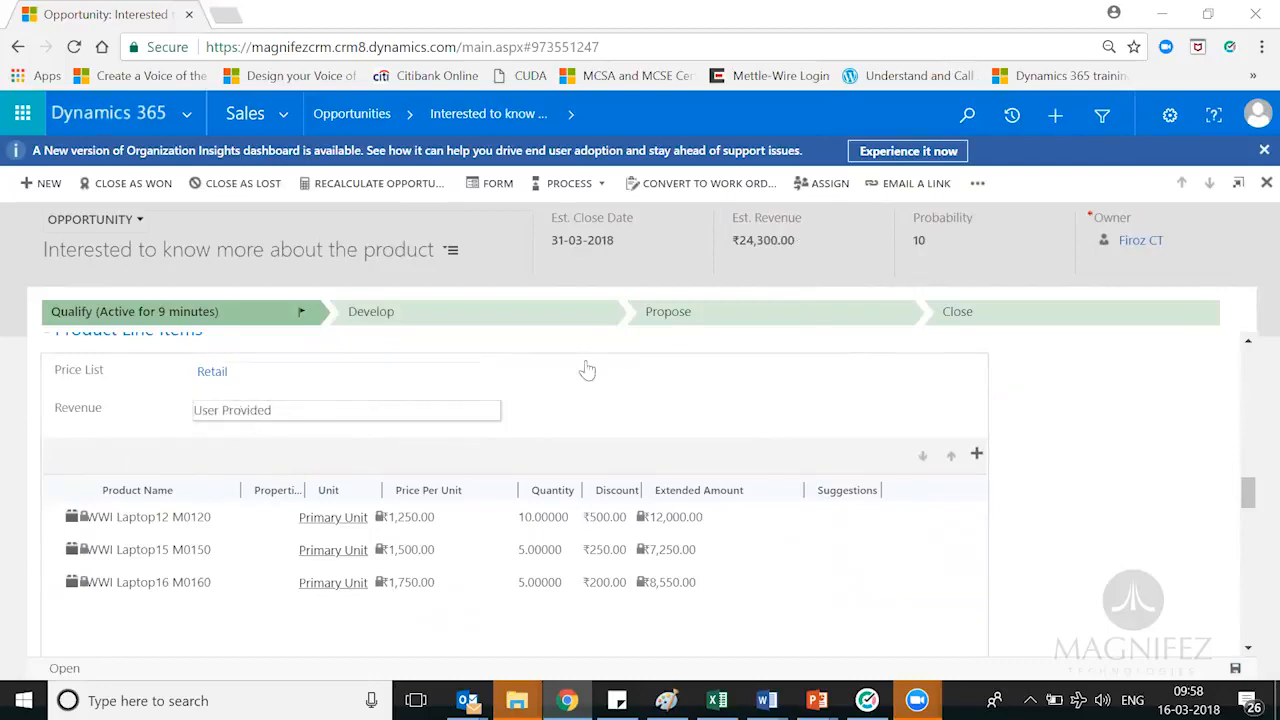
pyautogui.click(803, 240)
pyautogui.click(228, 410)
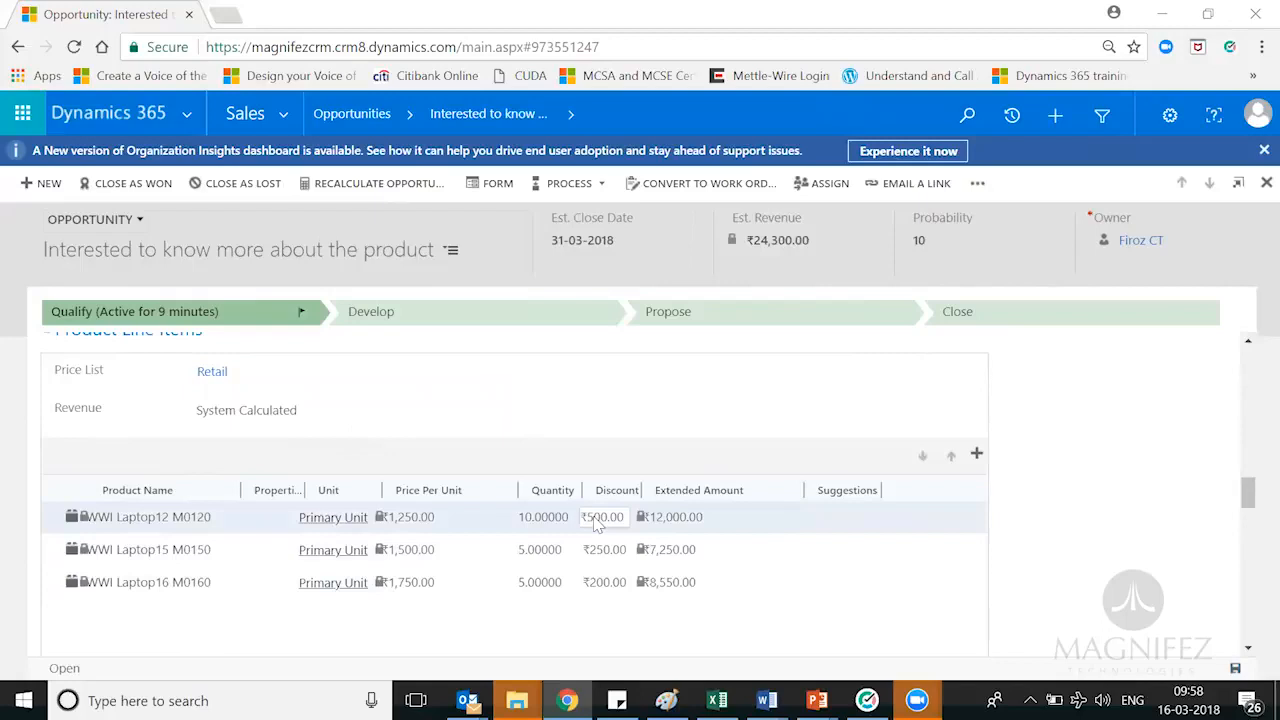
# Examine how line item quantities, prices and discounts, together with overall discount and freight, make up the opportunity's estimated revenue.
pyautogui.click(547, 531)
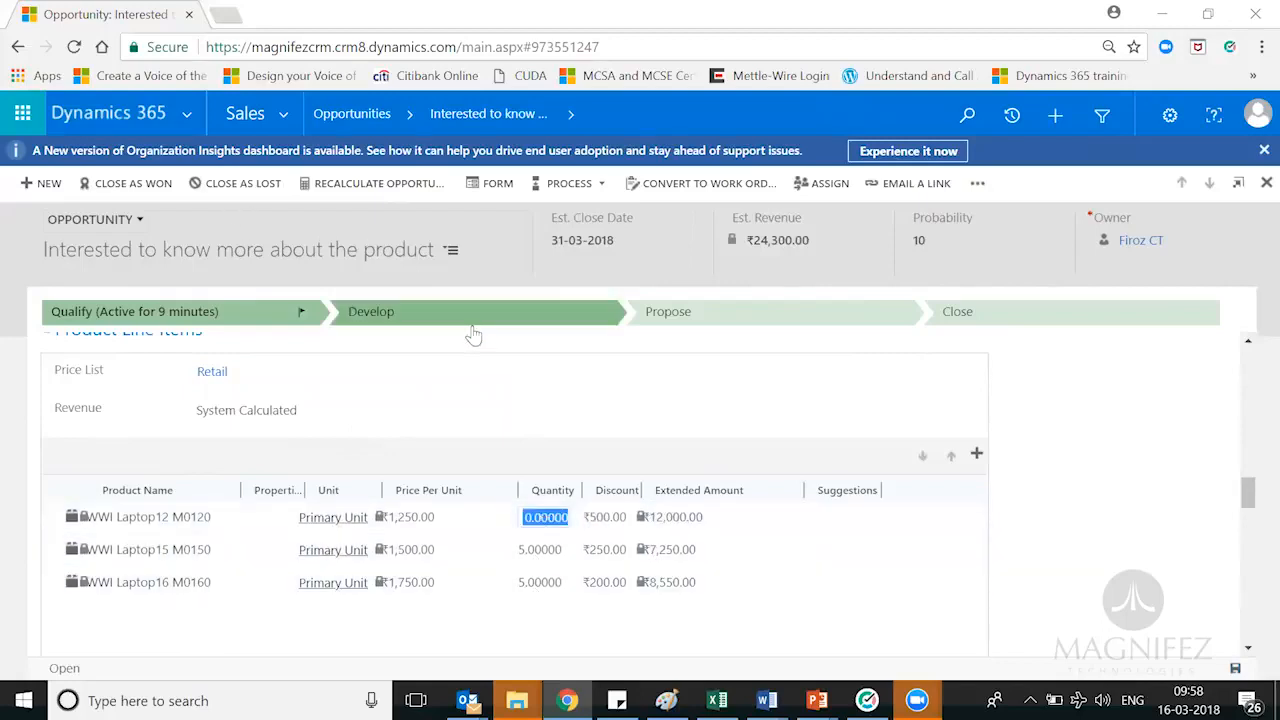
pyautogui.click(1073, 448)
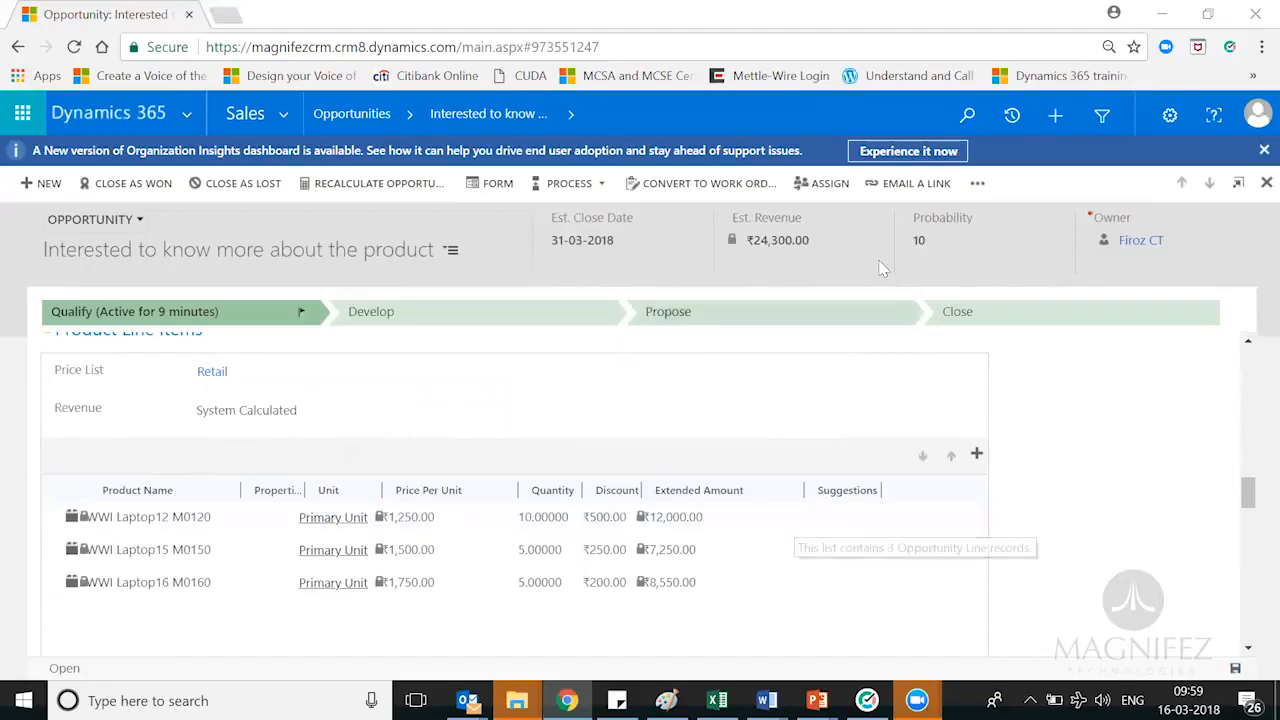
pyautogui.scroll(-2, 1248, 650)
pyautogui.click(1248, 650)
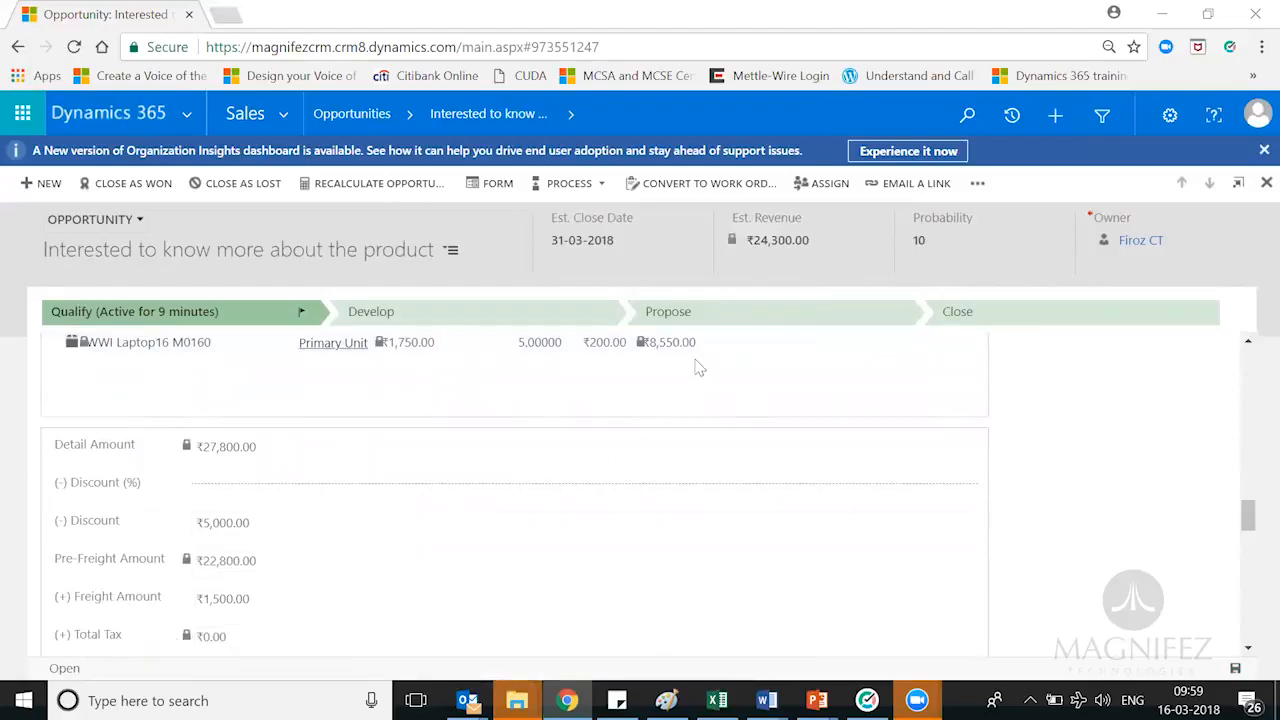
pyautogui.click(1248, 341)
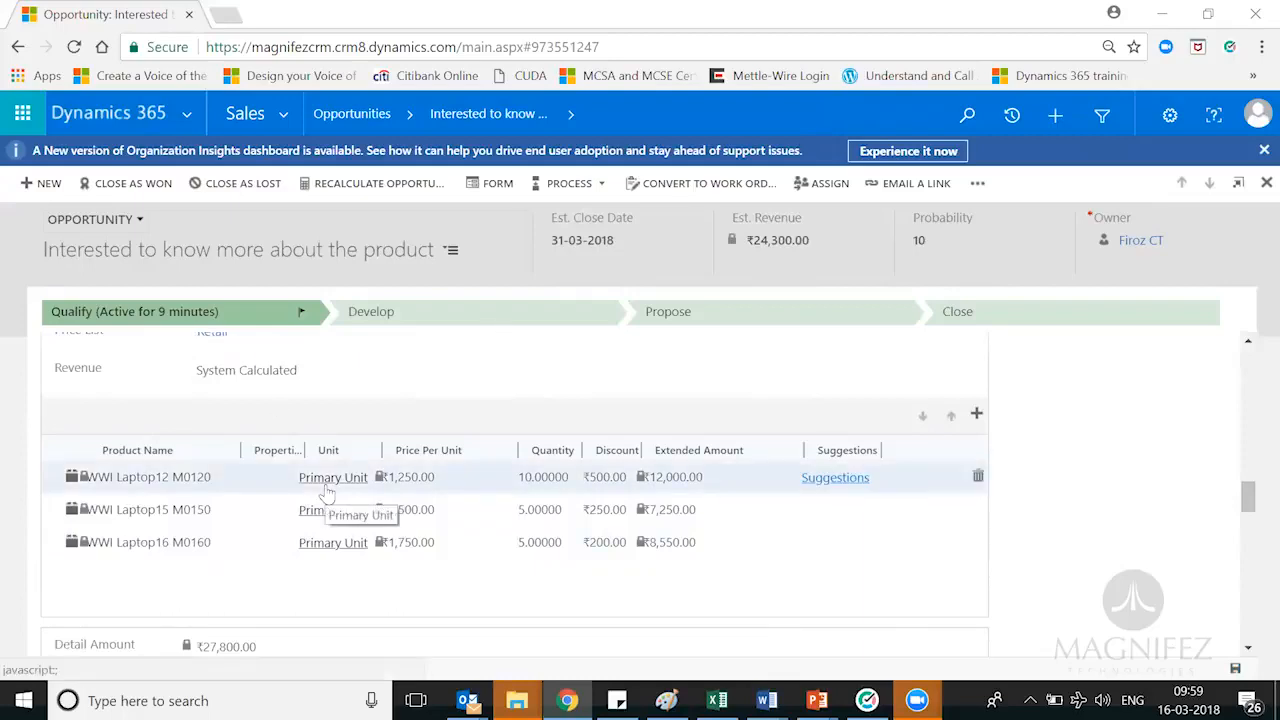
pyautogui.click(1248, 651)
pyautogui.click(1248, 651)
pyautogui.click(1248, 651)
pyautogui.click(1248, 651)
pyautogui.click(1248, 651)
pyautogui.click(1248, 651)
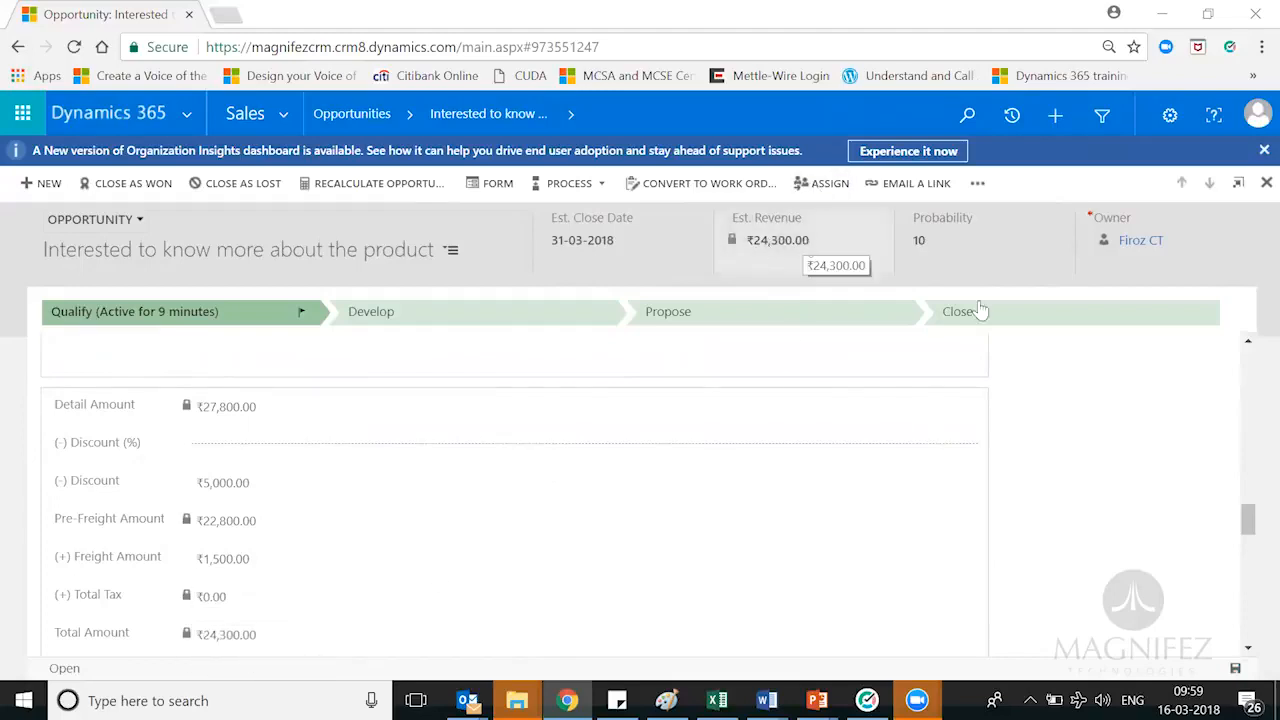
pyautogui.moveTo(1250, 530); pyautogui.dragTo(1252, 511)
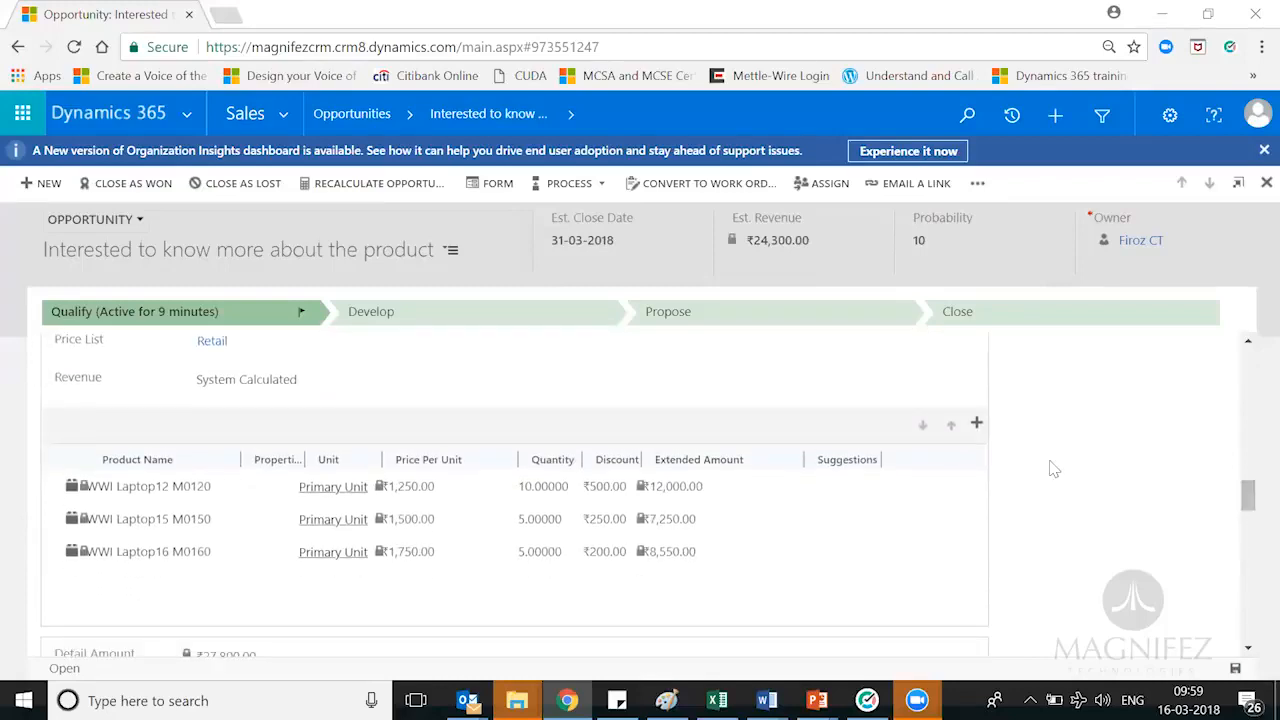
# Add a write-in product named Laptop Lenovo 15 with a price per unit of ₹35,000.00.
pyautogui.click(976, 423)
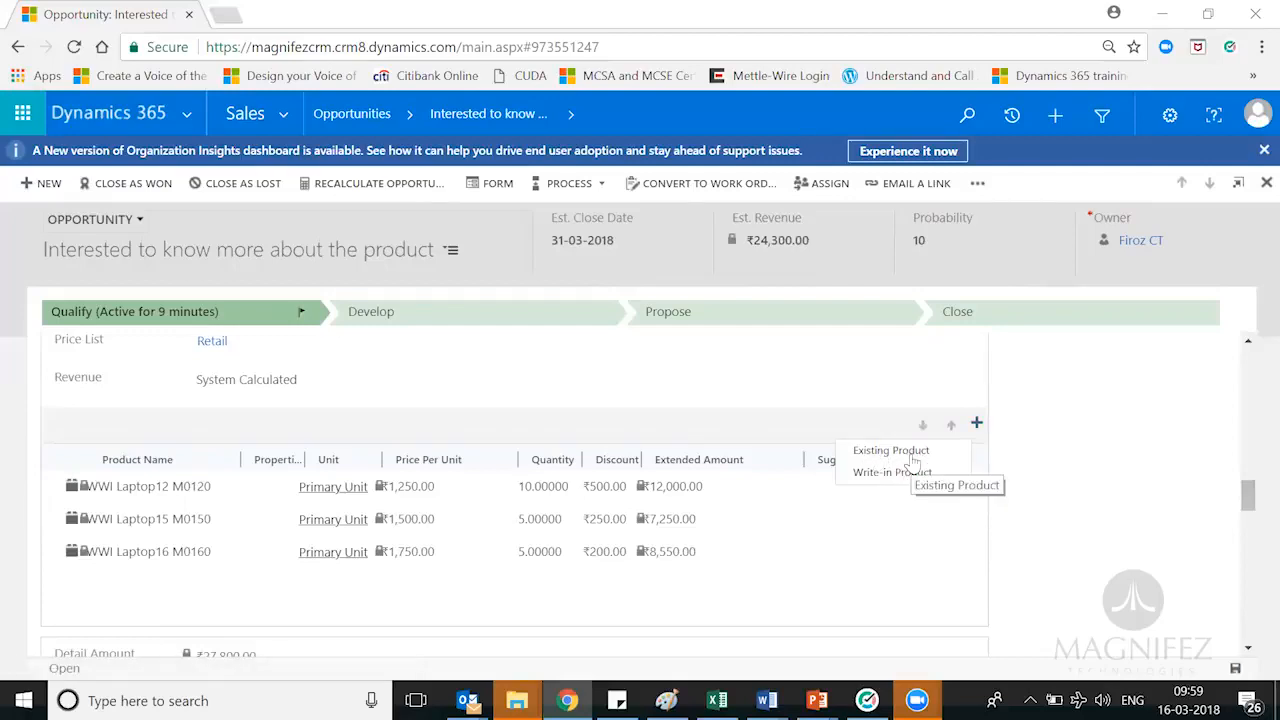
pyautogui.click(883, 475)
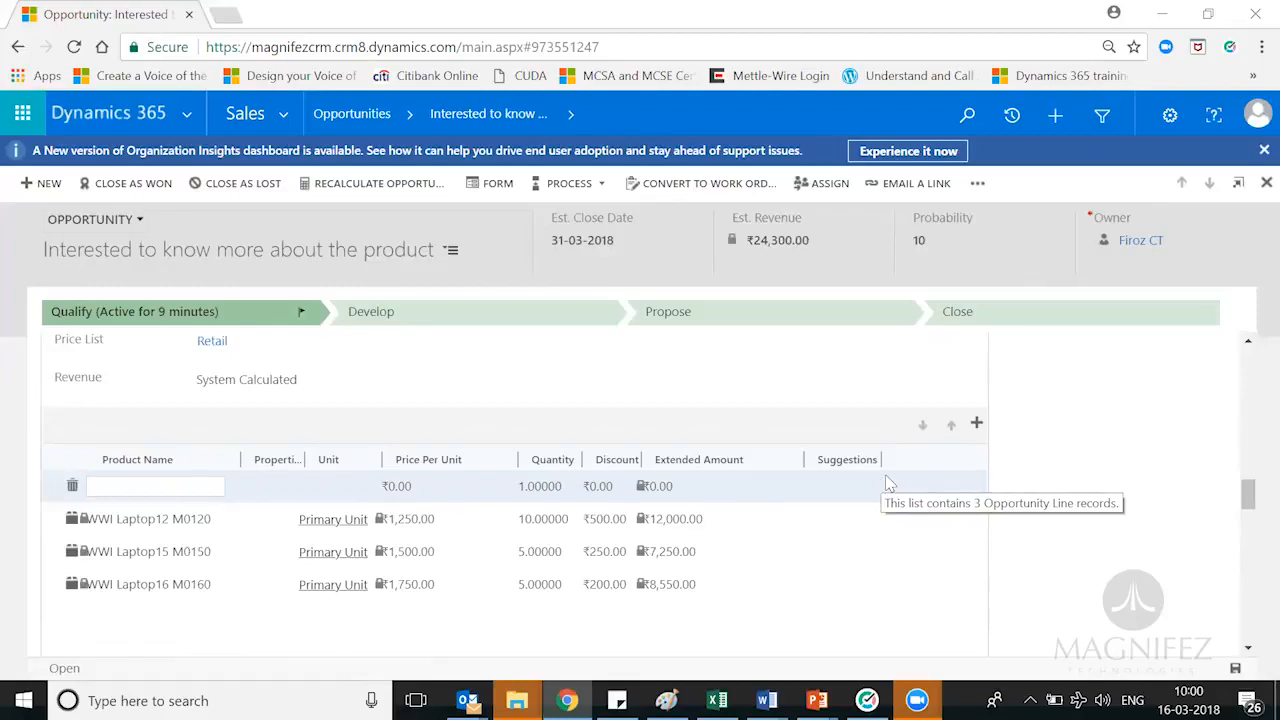
pyautogui.click(151, 485)
pyautogui.write('Laptop Lenovo 15')
pyautogui.click(407, 486)
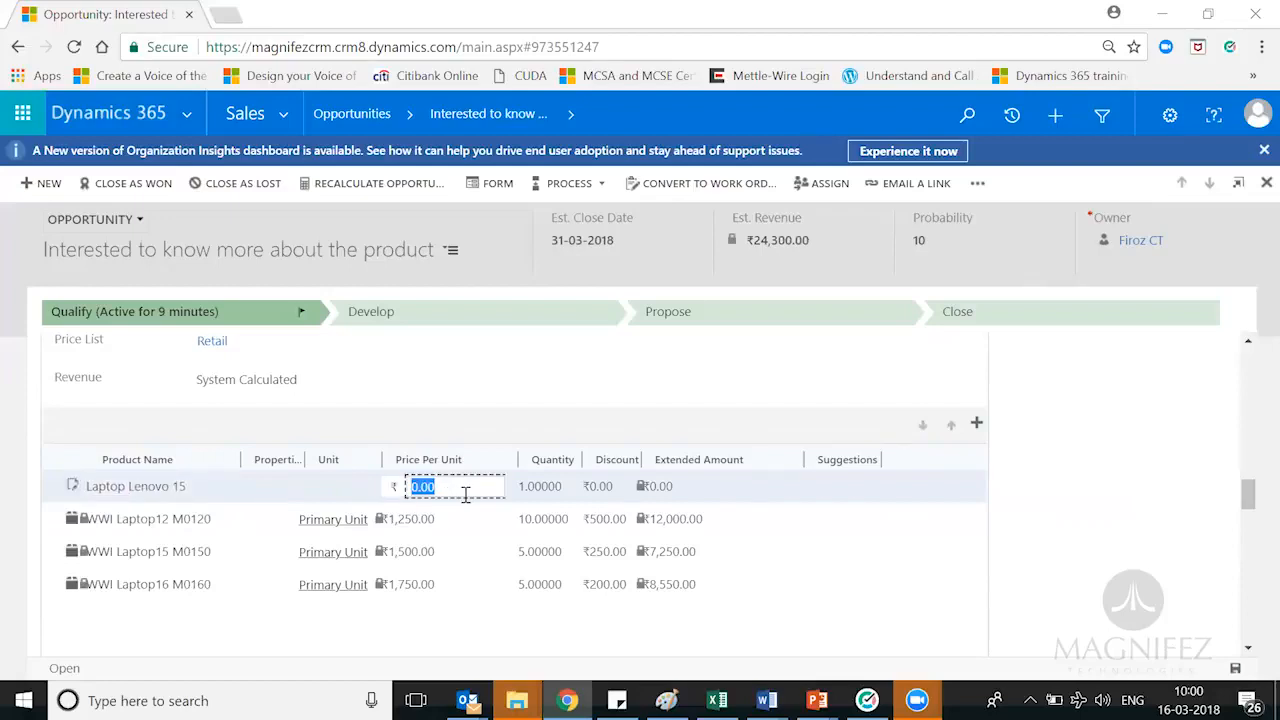
pyautogui.write('35000')
pyautogui.click(1058, 532)
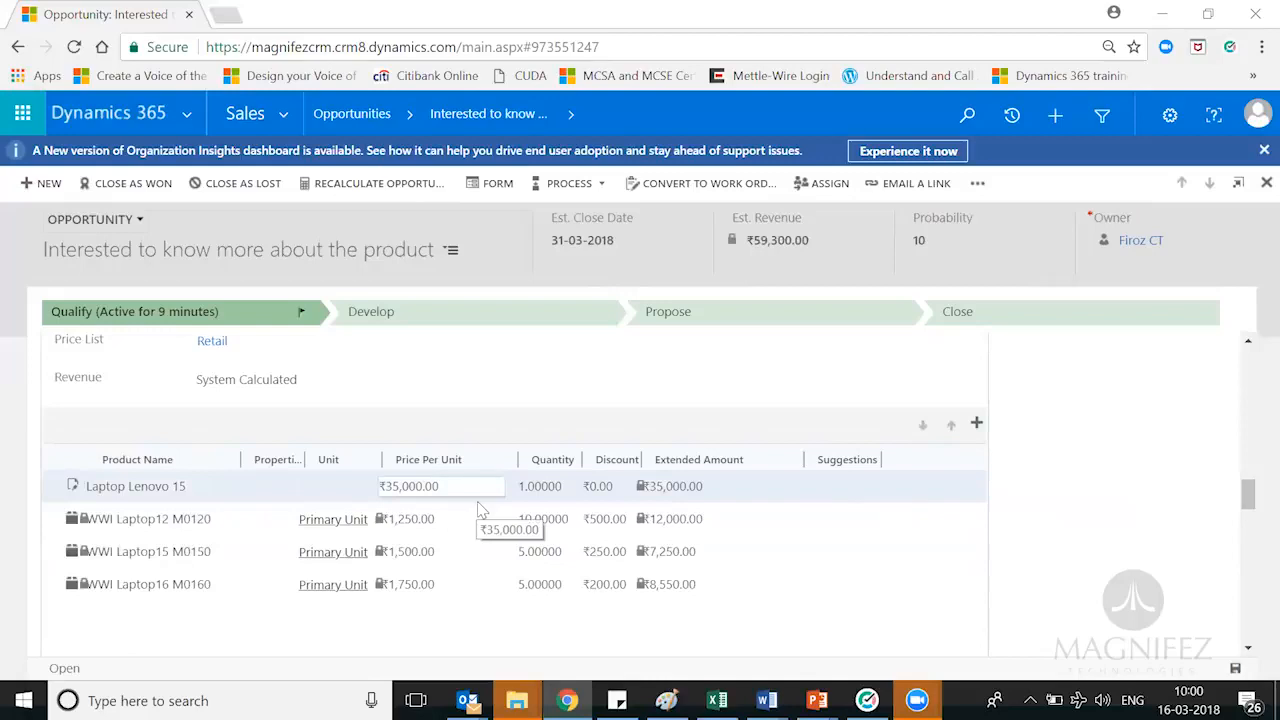
pyautogui.click(976, 425)
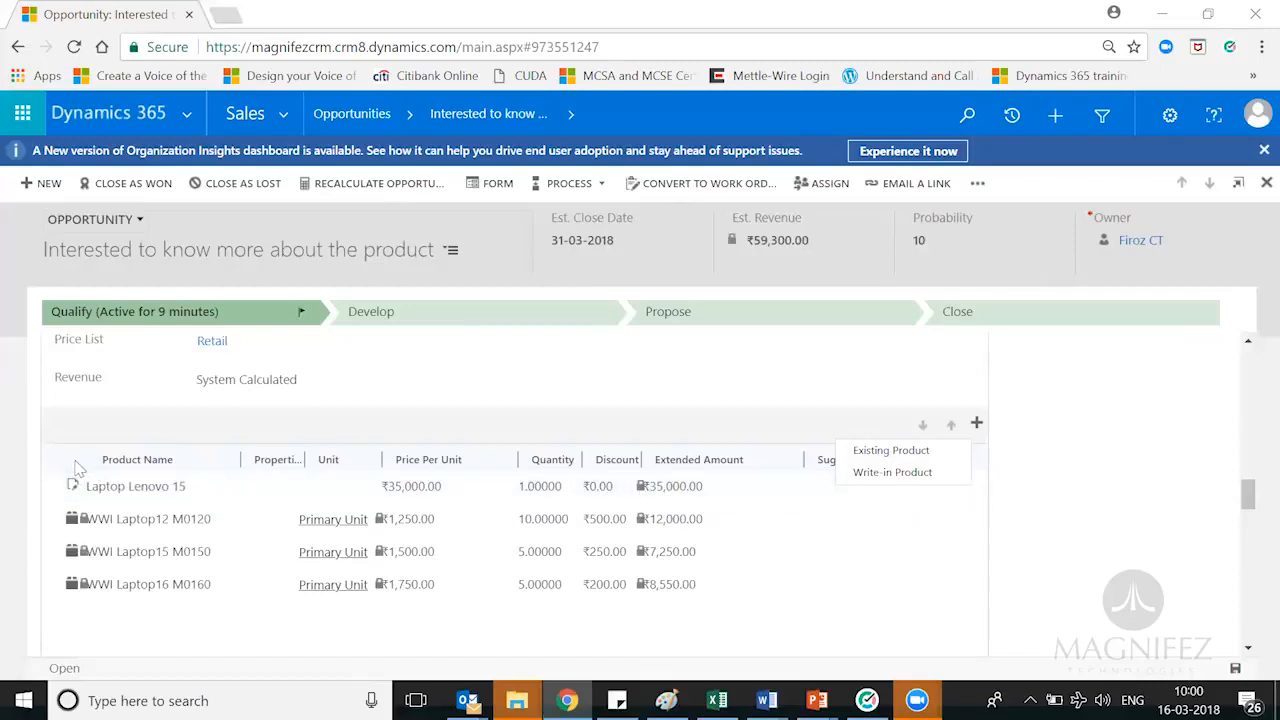
# Open the additional commands available for the opportunity.
pyautogui.moveTo(1252, 515); pyautogui.dragTo(1226, 332)
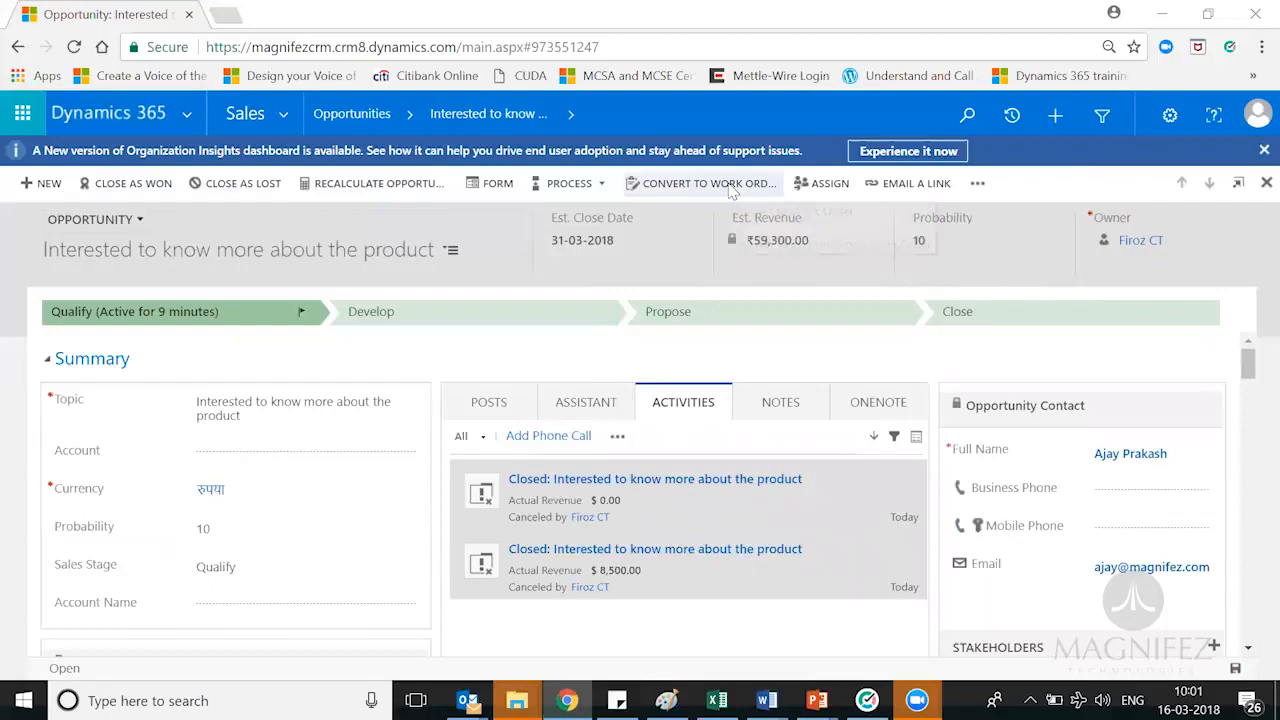
pyautogui.click(975, 186)
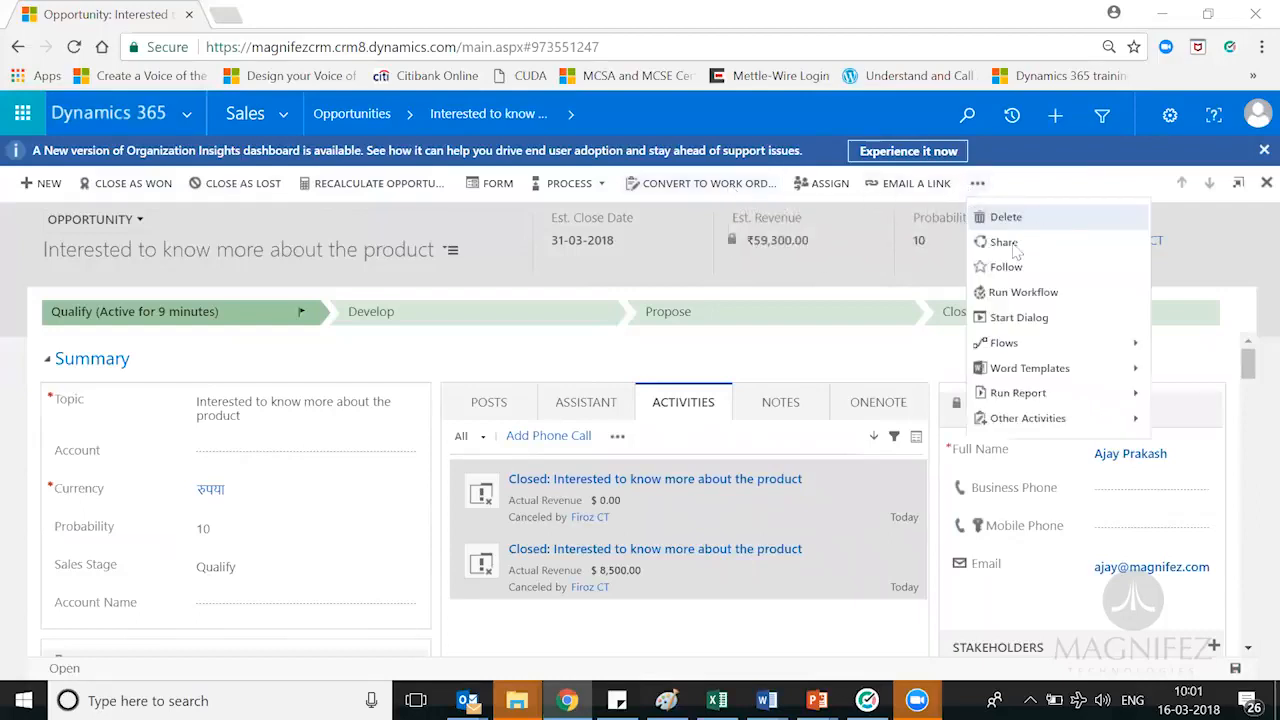